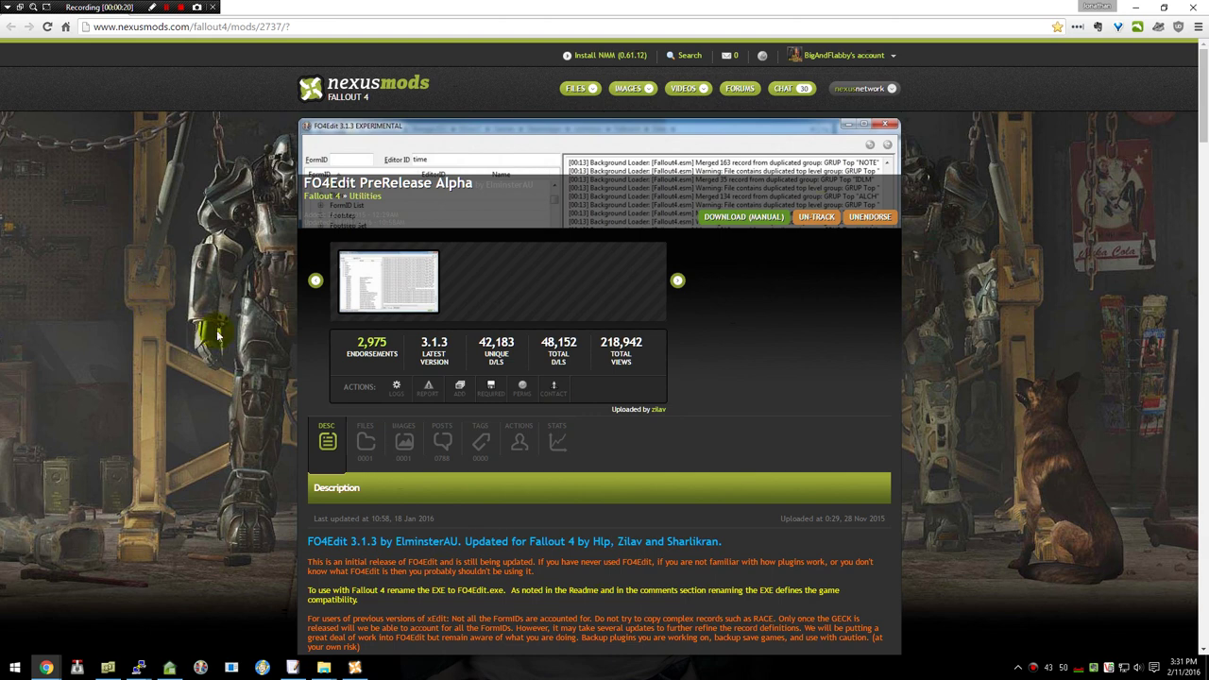
- Manually download the FO4Edit 3.1.3 archive from the Files list to the Desktop and open it
left_click(367, 460)
scroll(359, 468, "down", 2)
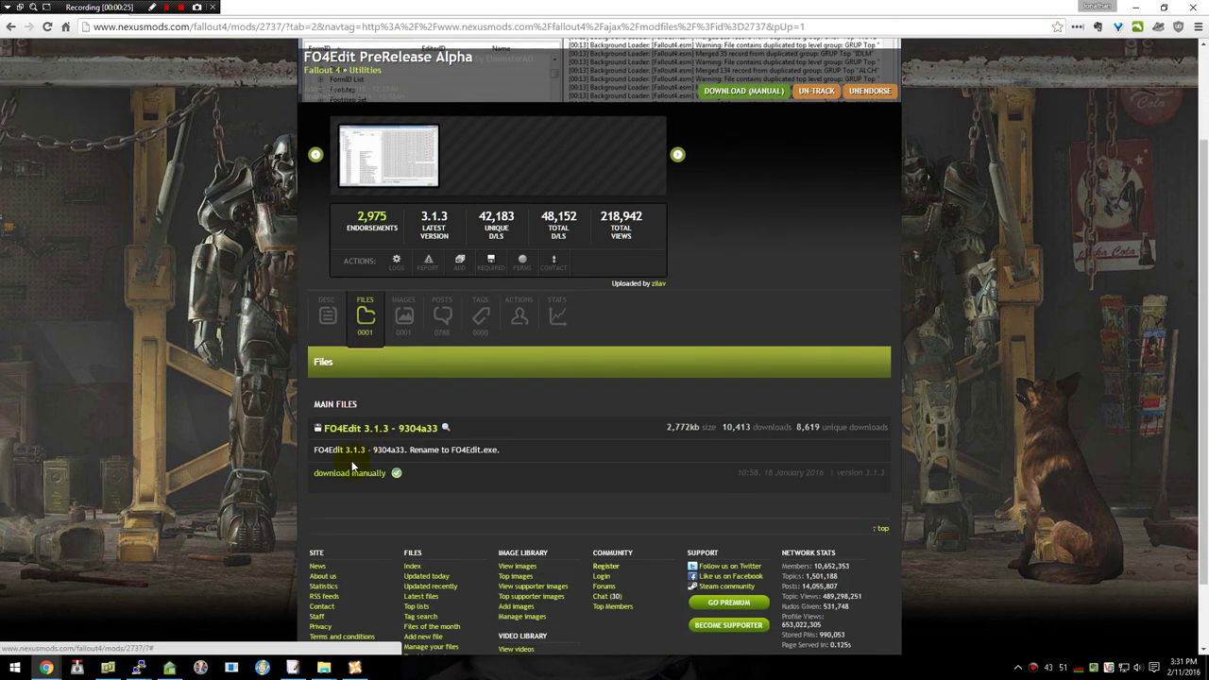
left_click(344, 473)
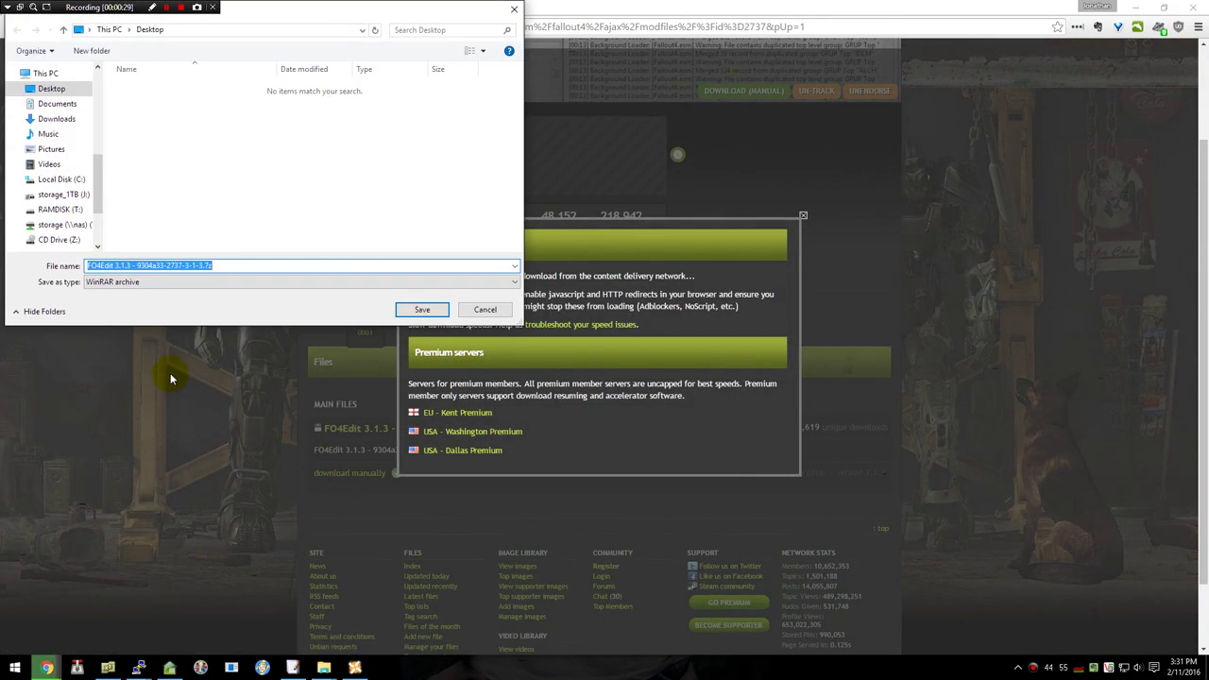
left_click(48, 88)
left_click(422, 309)
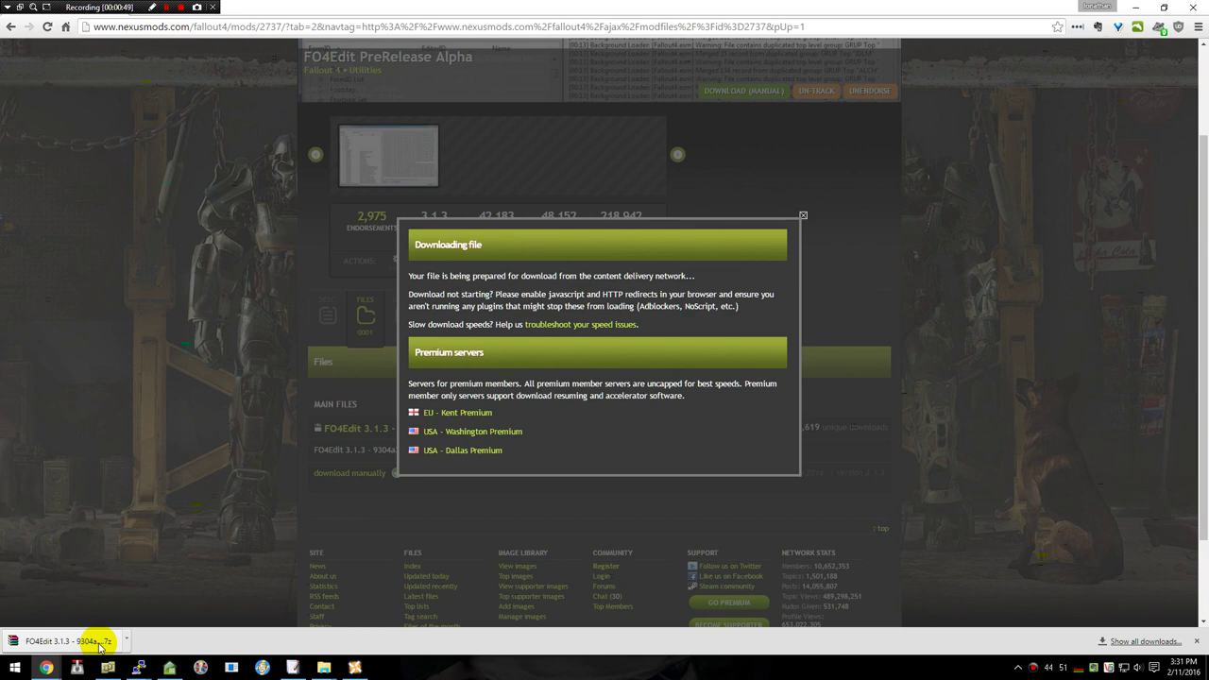
left_click(99, 646)
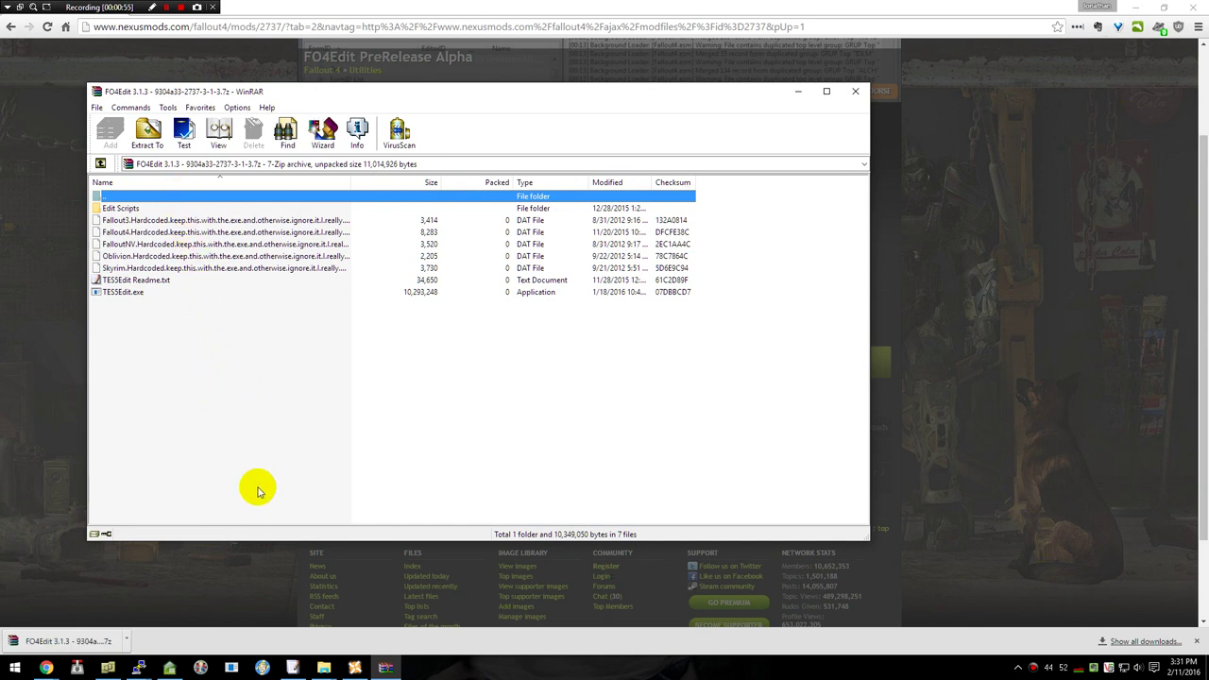
- Create and open a new folder named FO4Edit inside FO4 Tutorials
left_click(324, 667)
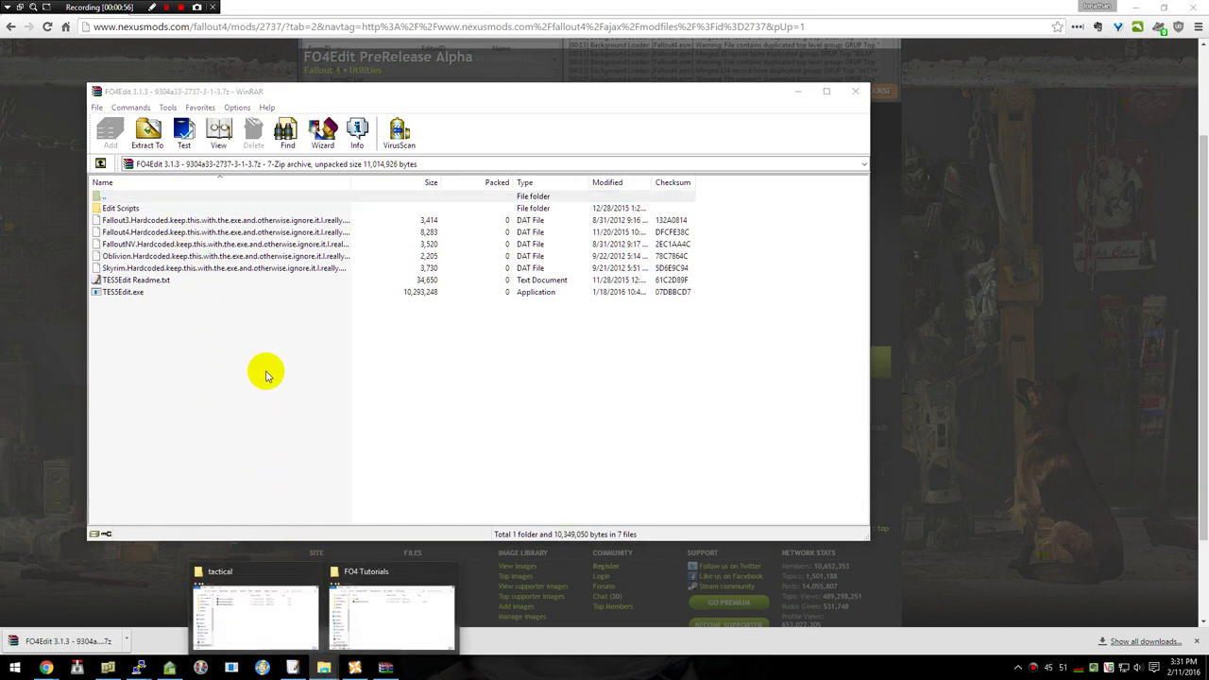
left_click(378, 604)
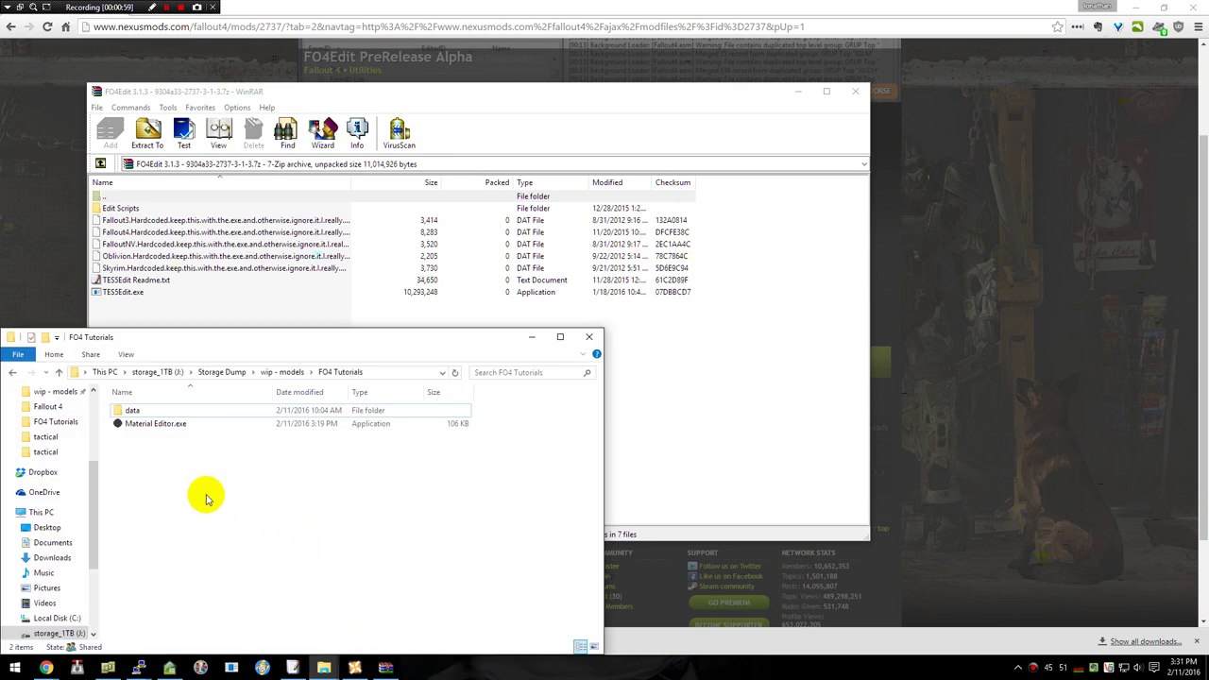
right_click(146, 462)
mouse_move(219, 437)
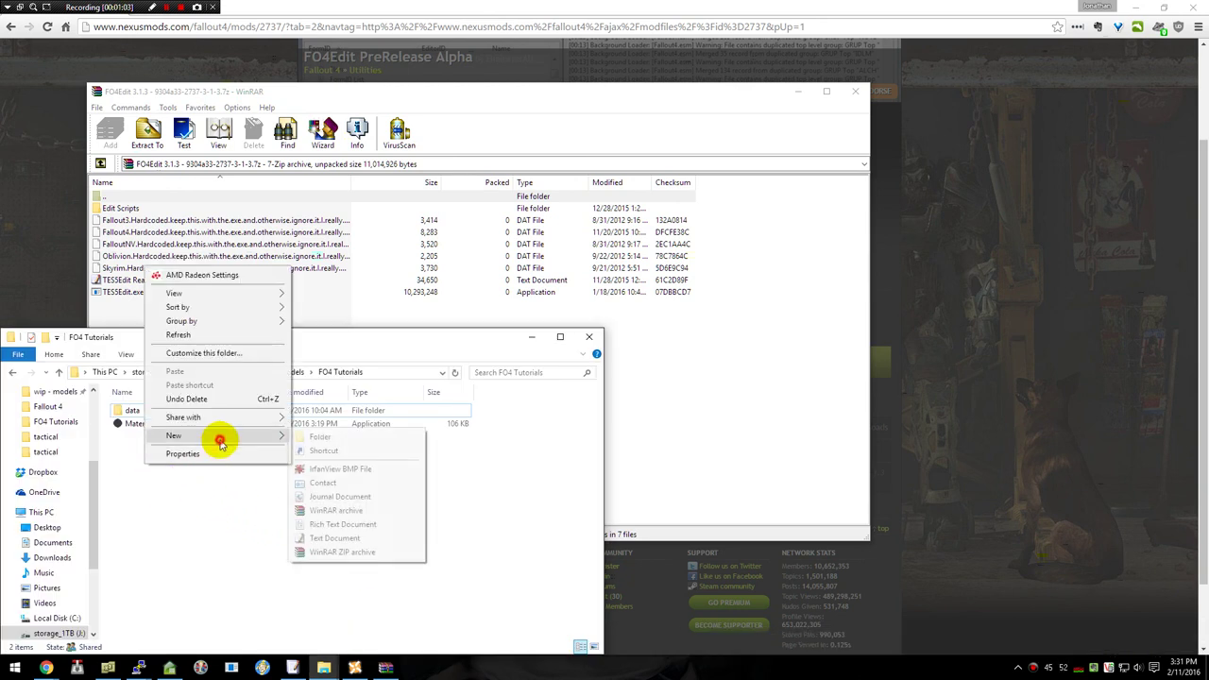
left_click(321, 432)
type("FO4Edit")
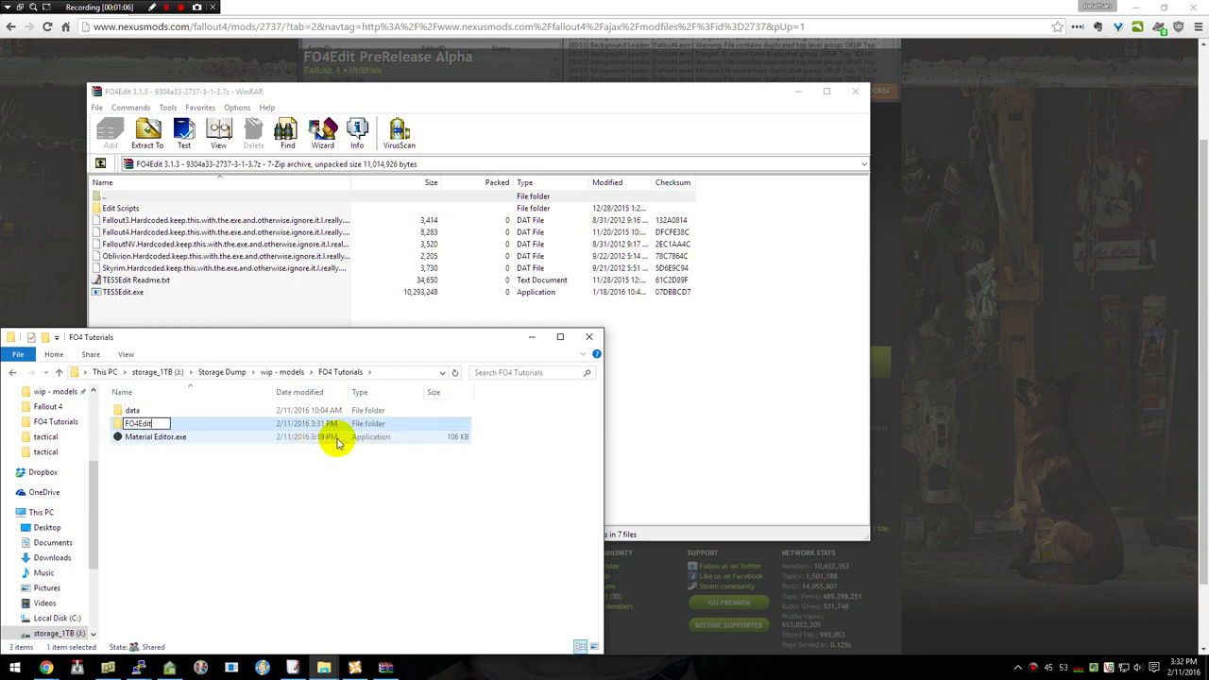
key("Return")
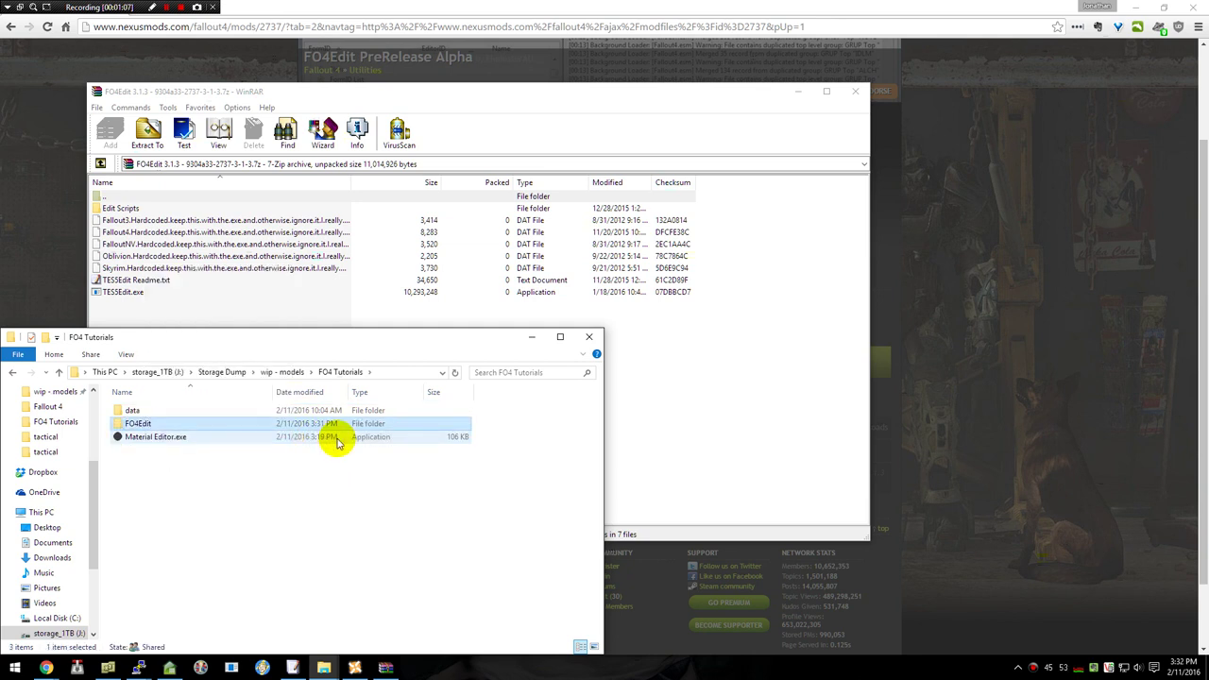
key("Return")
- Drag all archive files from WinRAR into the FO4Edit folder, then close WinRAR
left_click(162, 319)
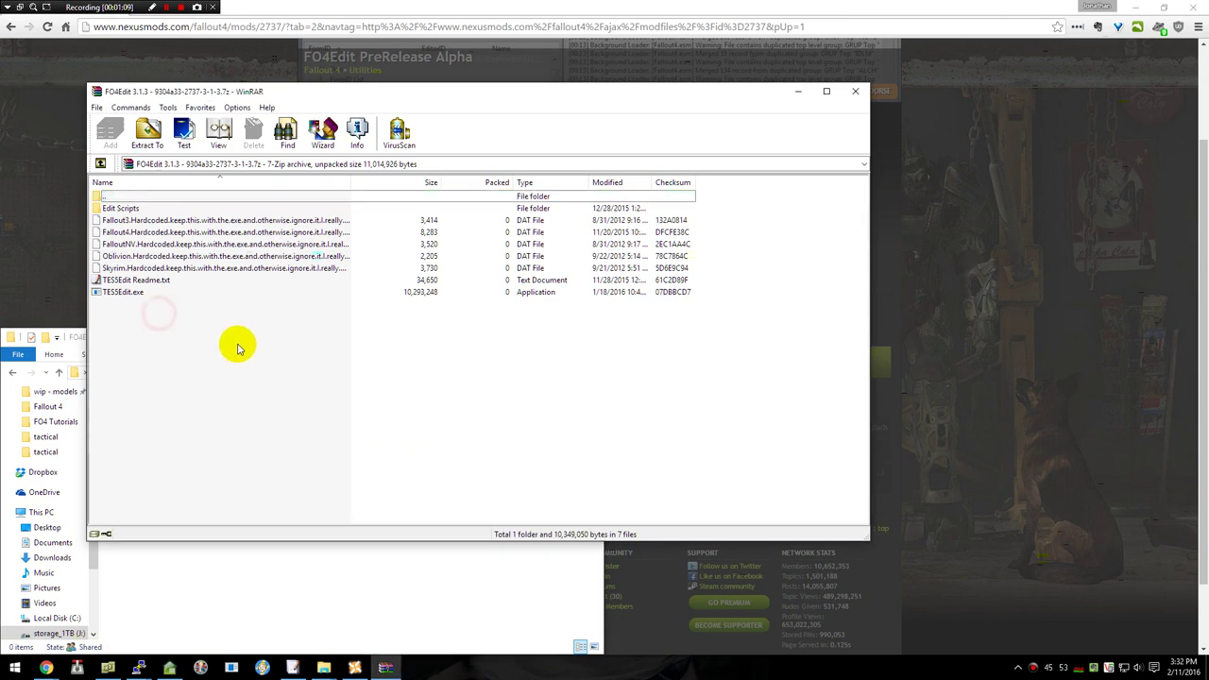
left_click_drag(233, 346, 142, 205)
left_click_drag(129, 249, 282, 595)
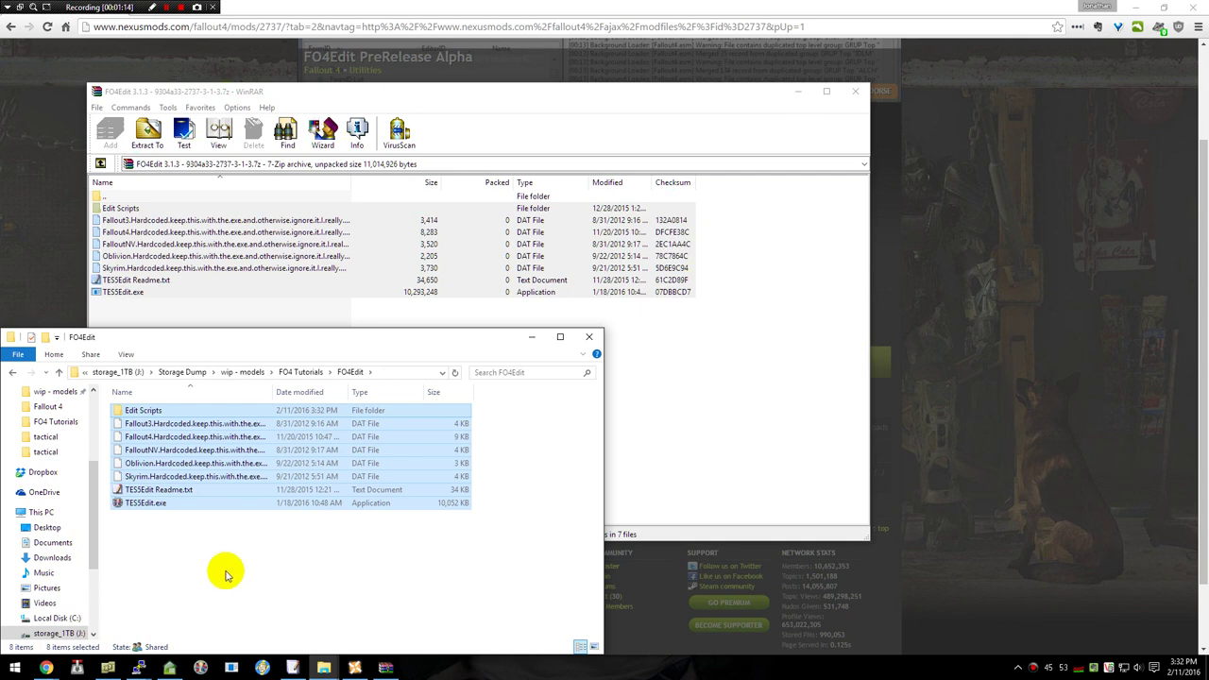
left_click(855, 94)
- Read the mod description's note to rename the EXE to FO4Edit.exe
left_click(966, 302)
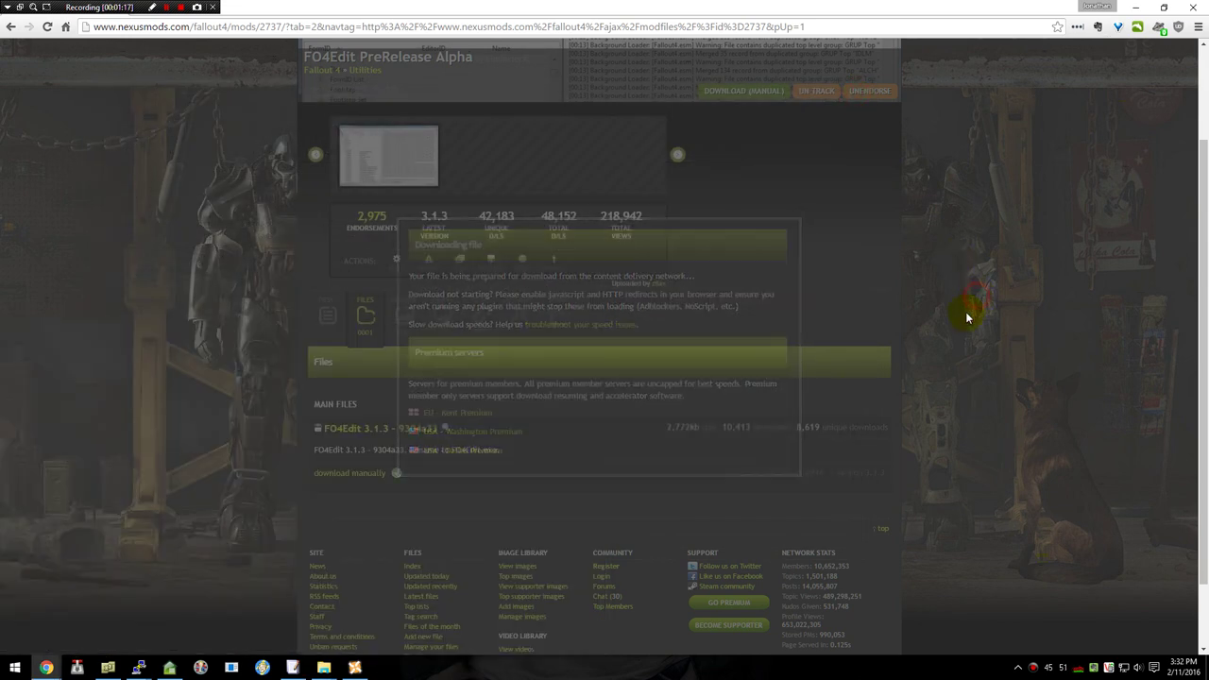
left_click(328, 318)
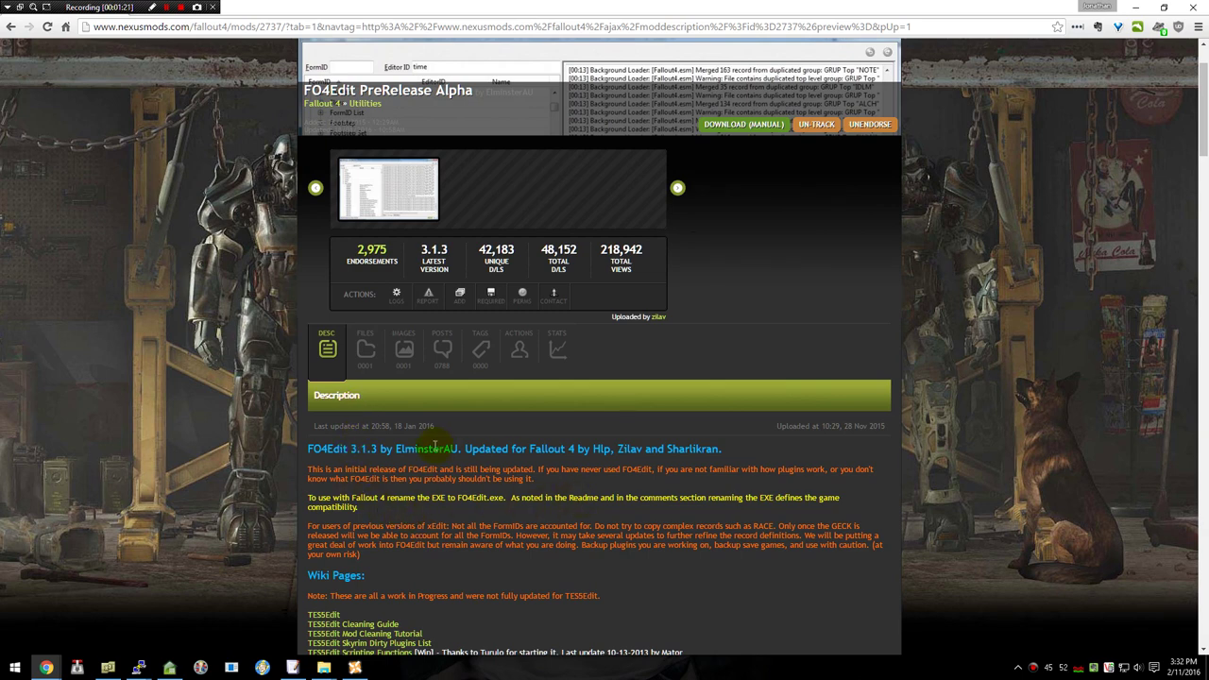
left_click_drag(309, 498, 504, 498)
- Rename TES5Edit.exe in the FO4Edit folder to FO4Edit.exe
key("alt+Tab")
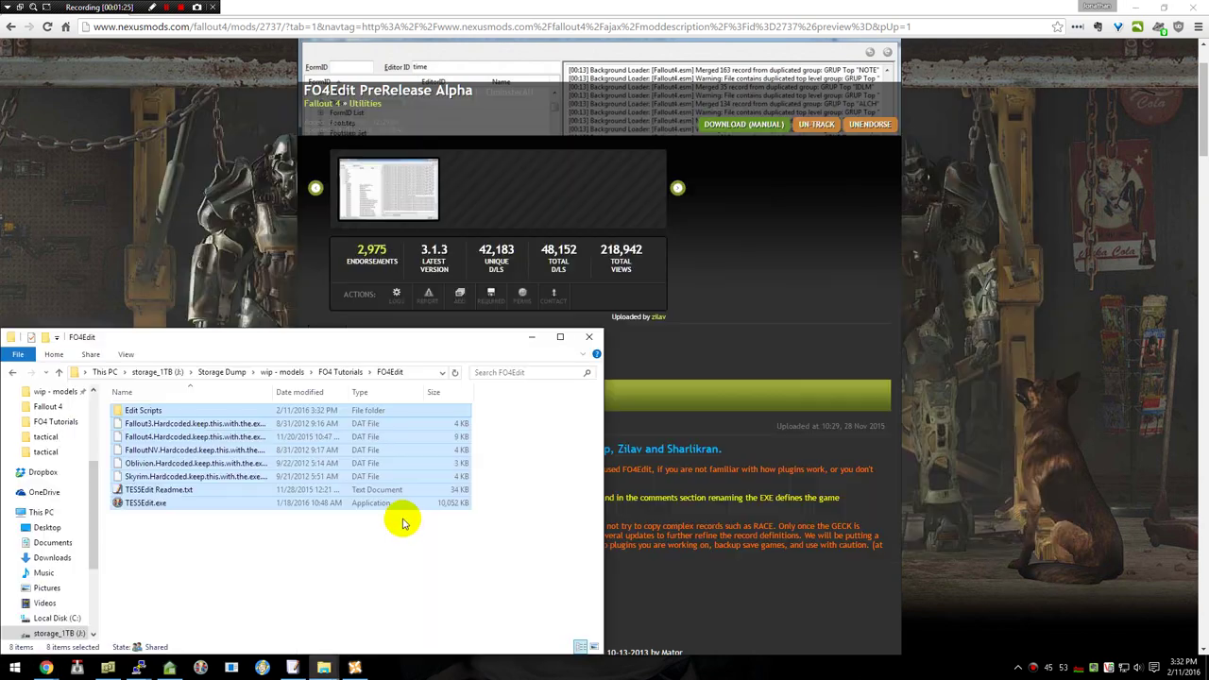
left_click(167, 540)
left_click(156, 504)
left_click(156, 503)
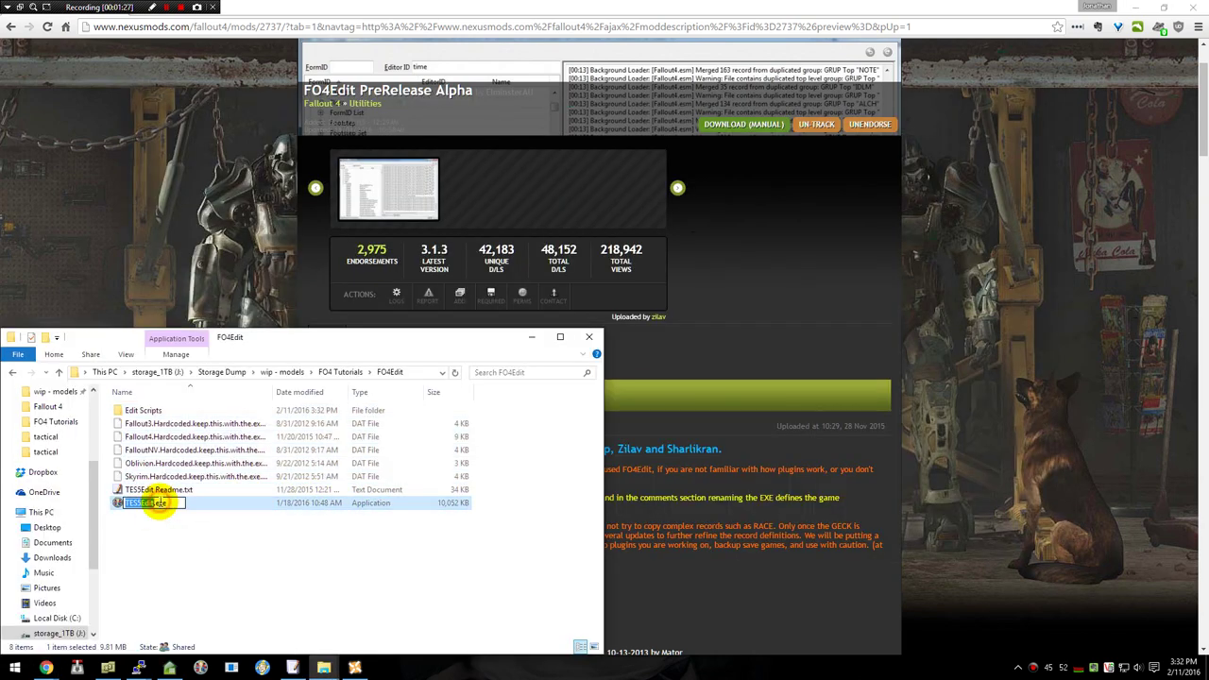
type("FO4Edit")
key("Return")
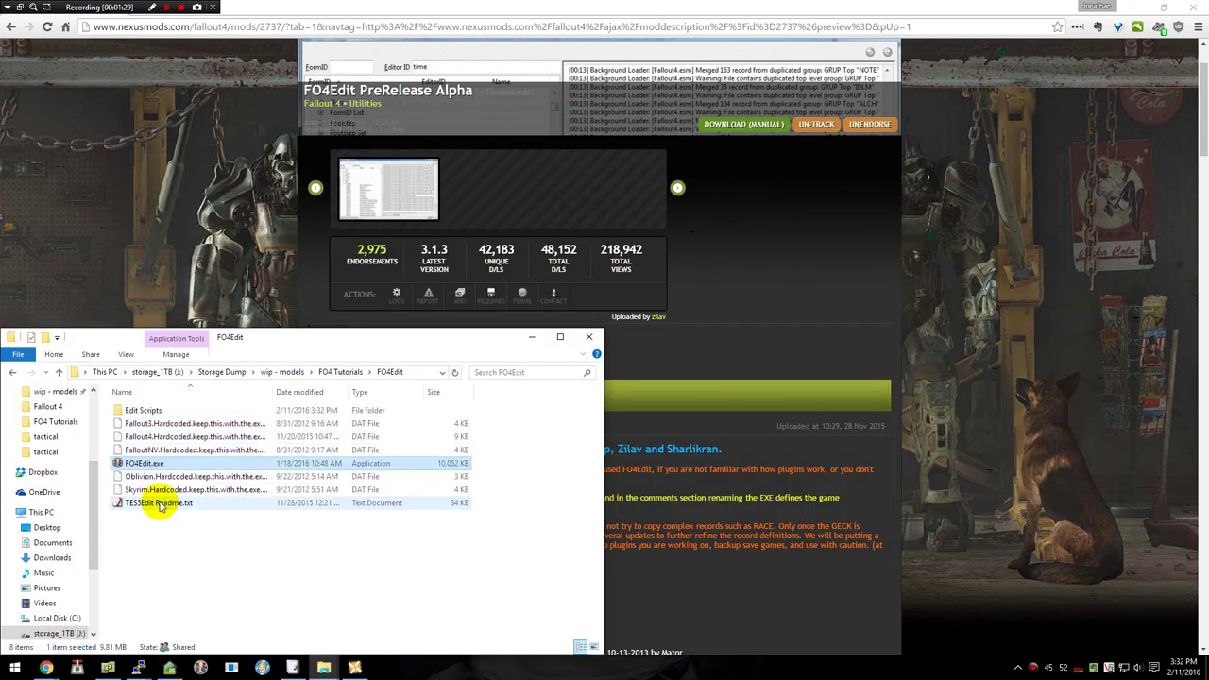
- Launch FO4Edit.exe, look over the plugin list, and close it without loading
double_click(168, 465)
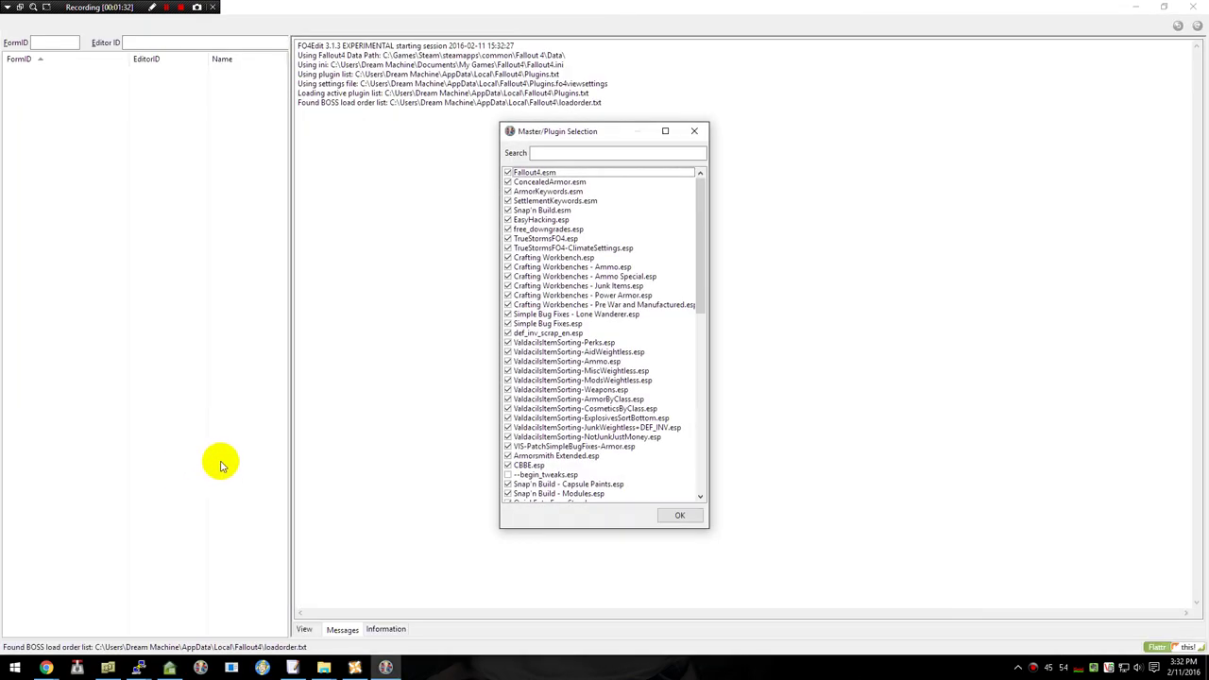
scroll(583, 323, "down", 8)
scroll(583, 323, "up", 8)
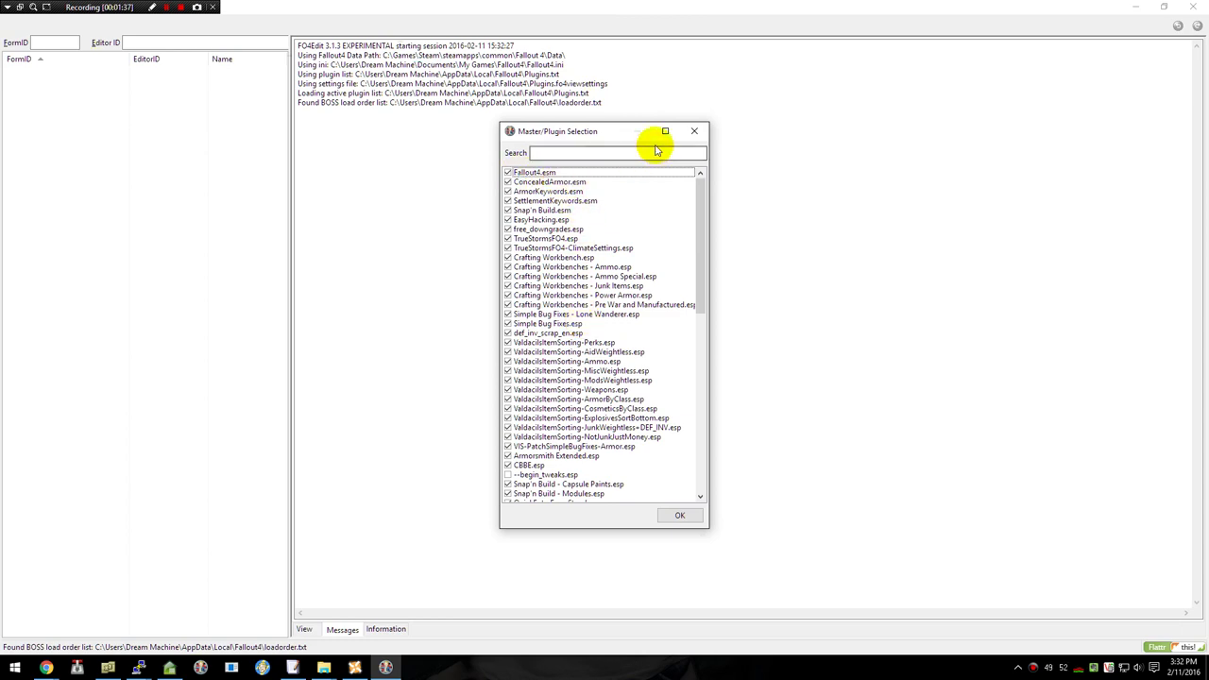
left_click(694, 131)
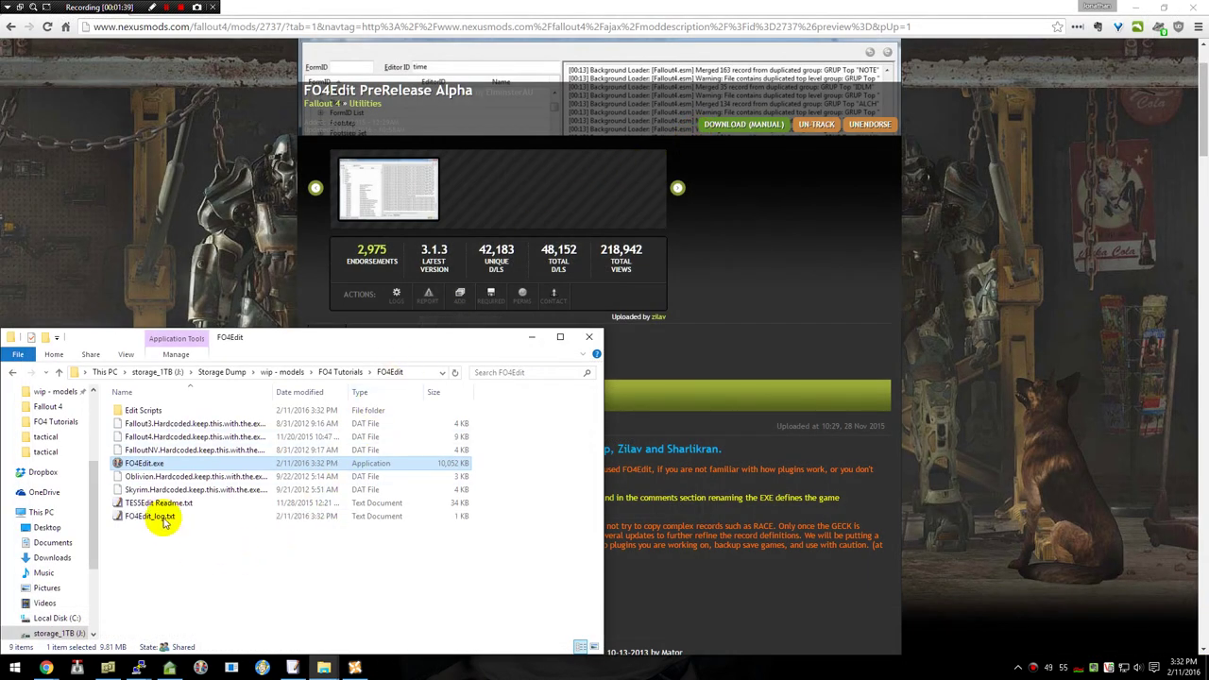
- Test renaming the executable to Tes5Edit.exe, then rename it back to FO4Edit.exe
left_click(151, 463)
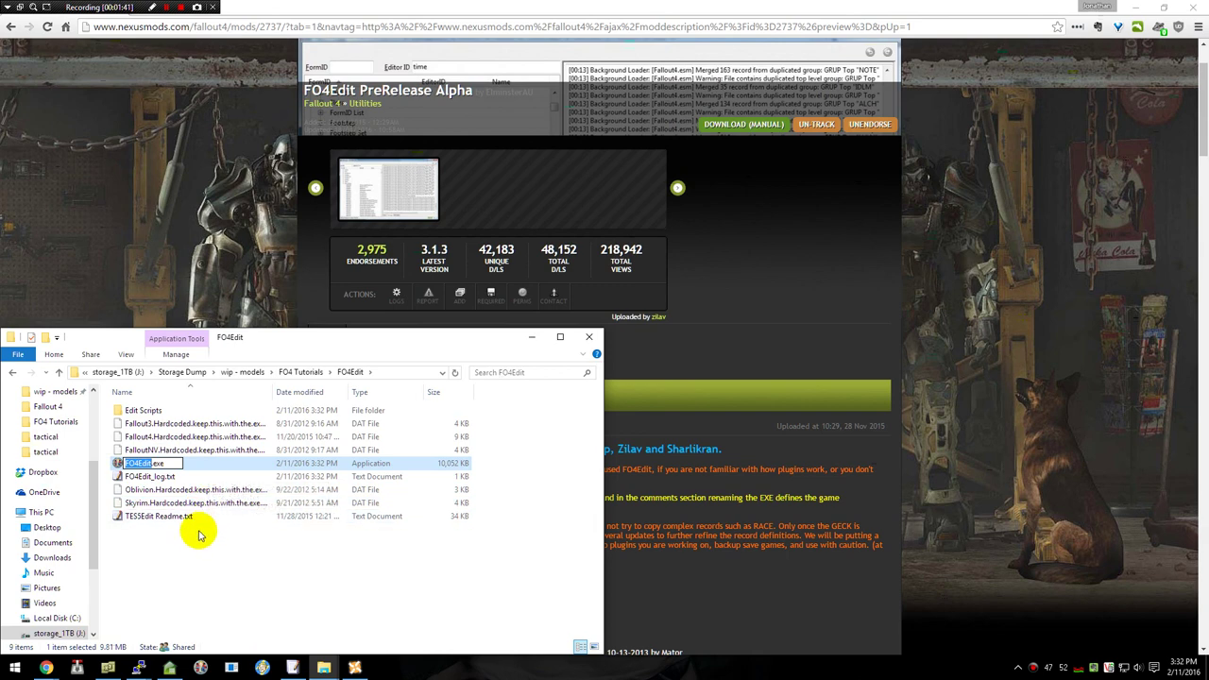
type("Tes5Edit")
key("Return")
key("Return")
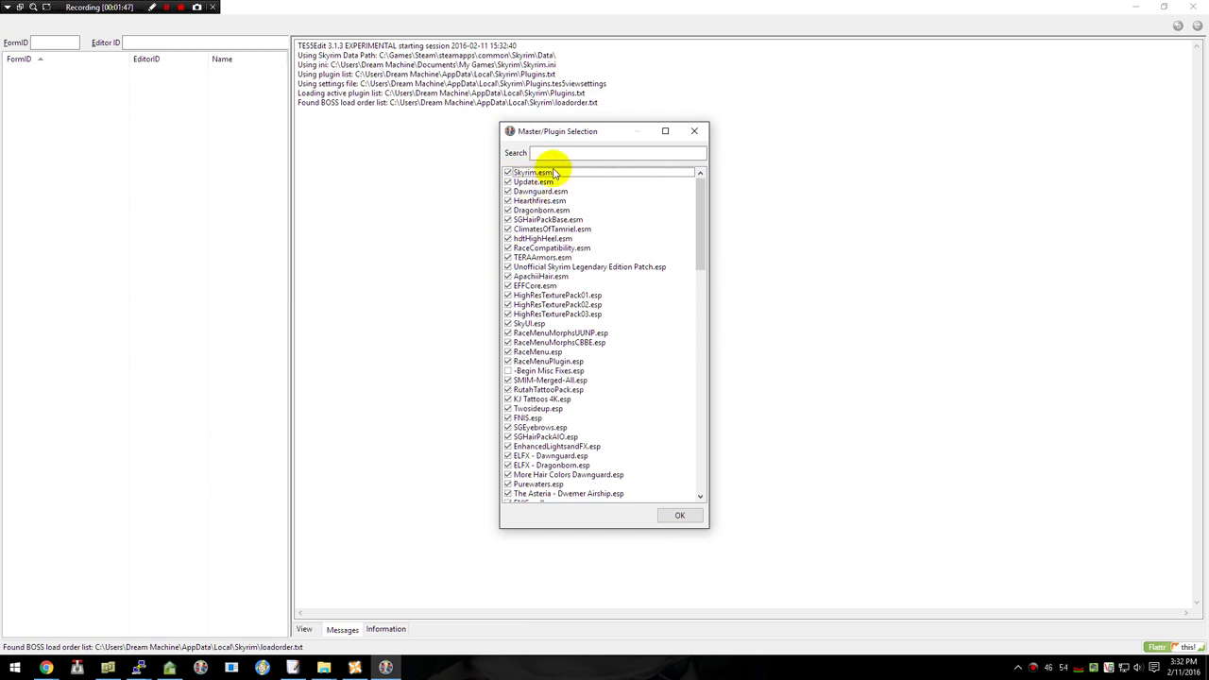
left_click(694, 132)
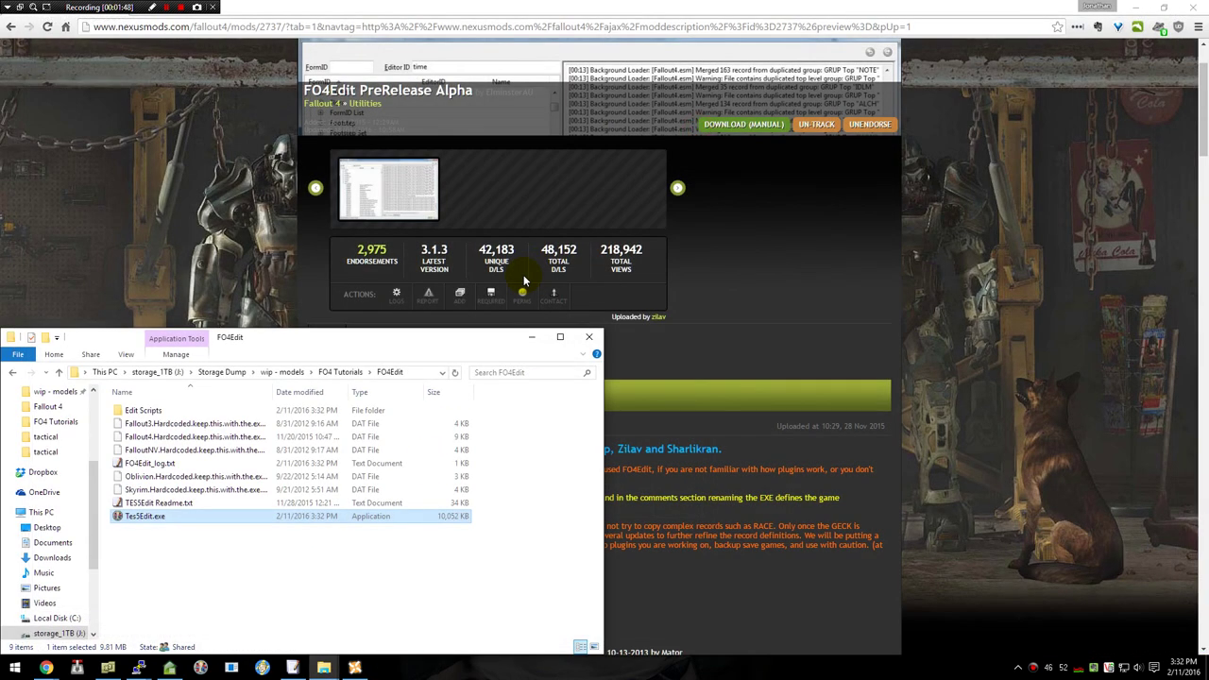
key("F2")
type("FO4E")
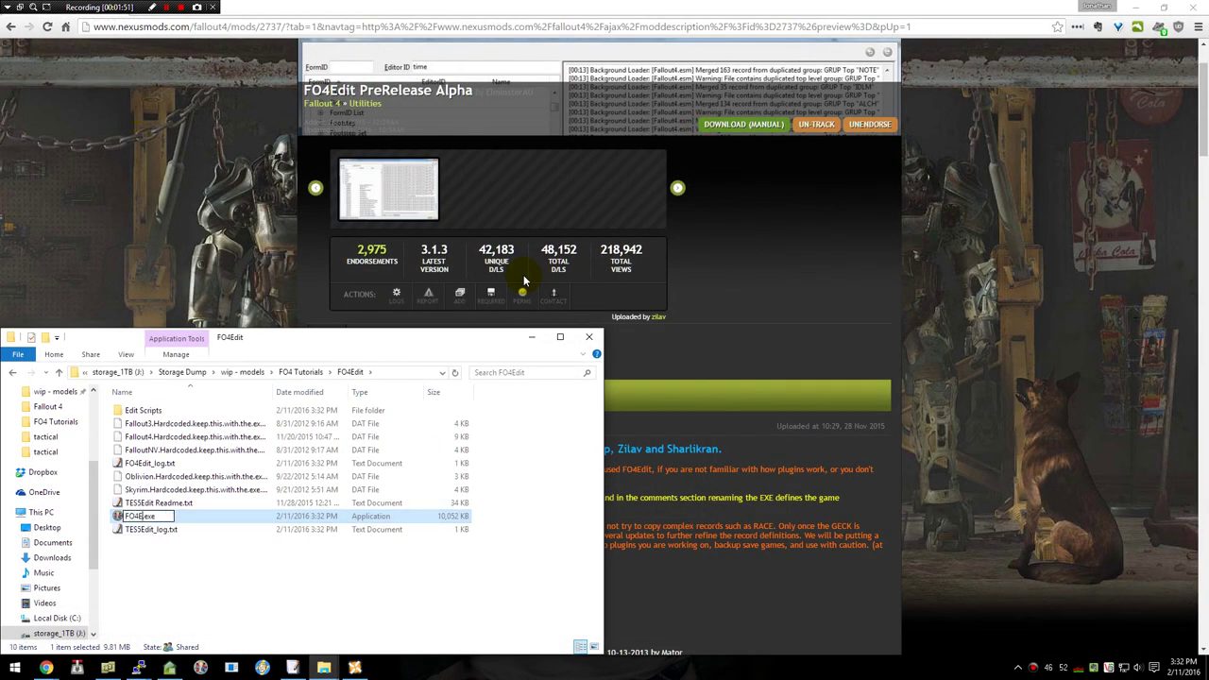
type("dit")
key("Return")
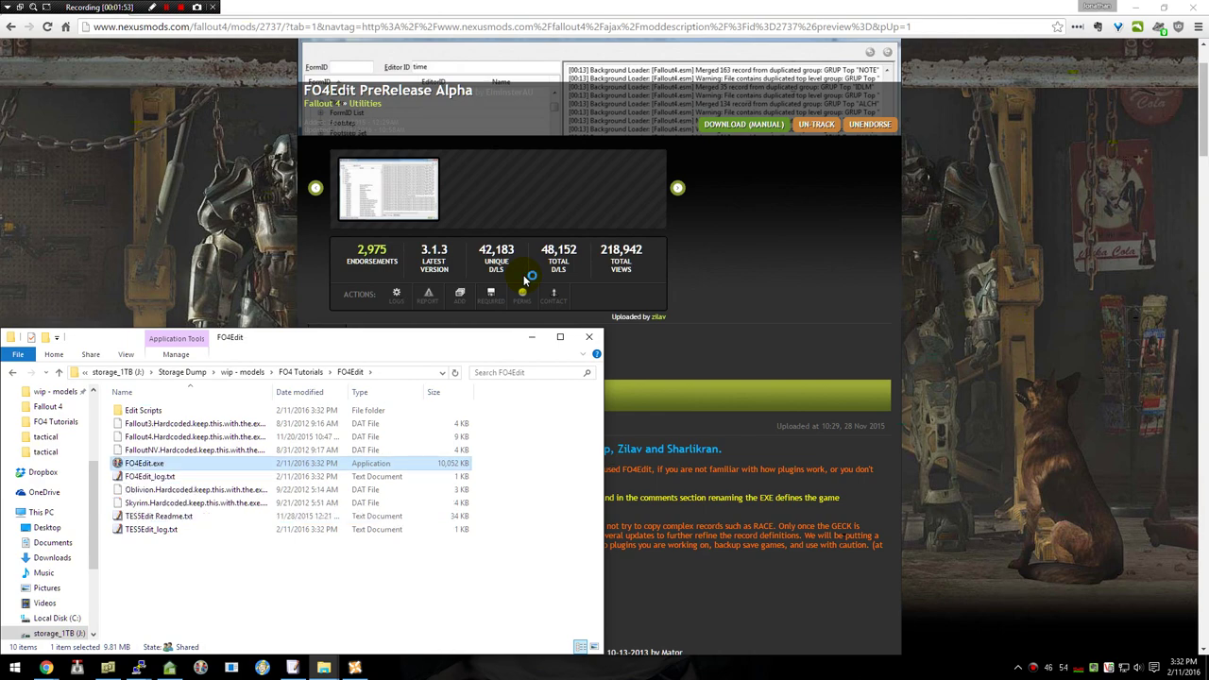
- Relaunch FO4Edit and load only the Fallout4.esm master
key("Return")
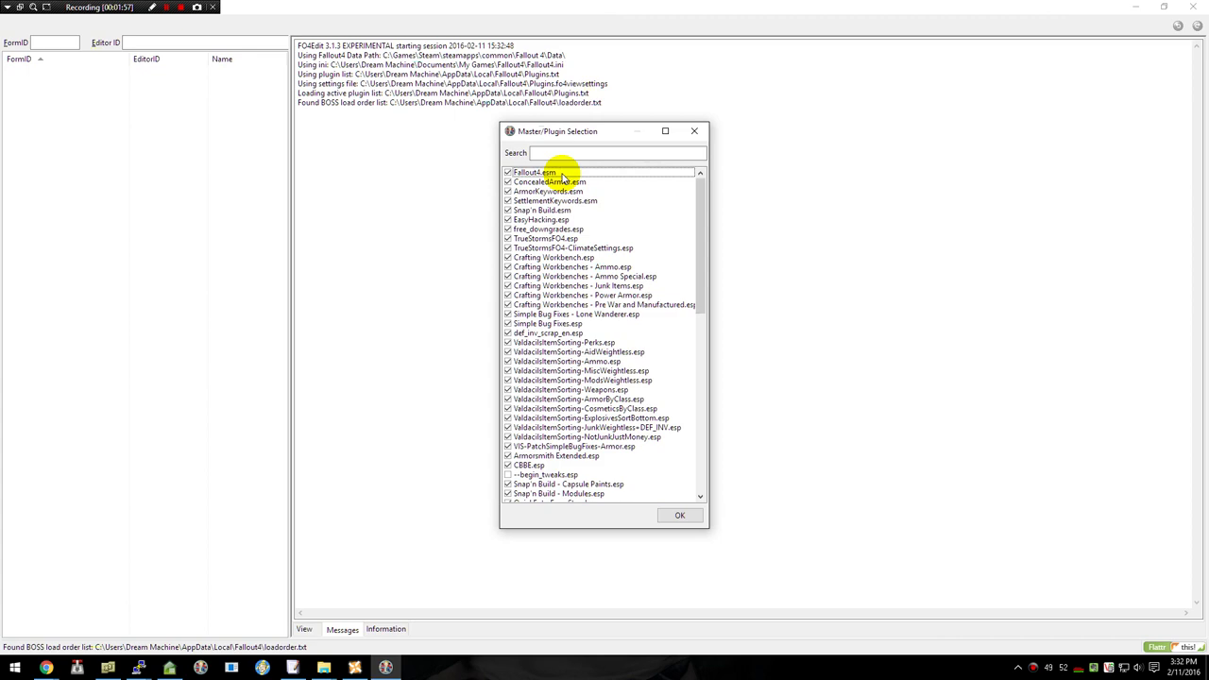
double_click(562, 174)
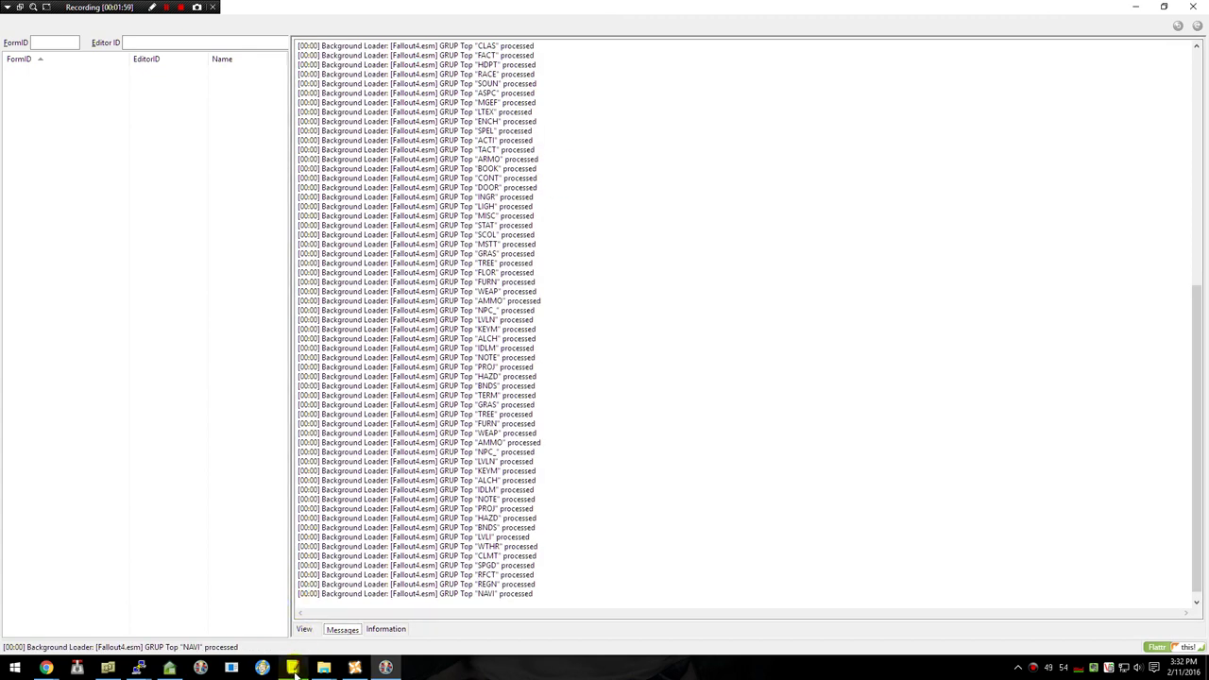
left_click(293, 668)
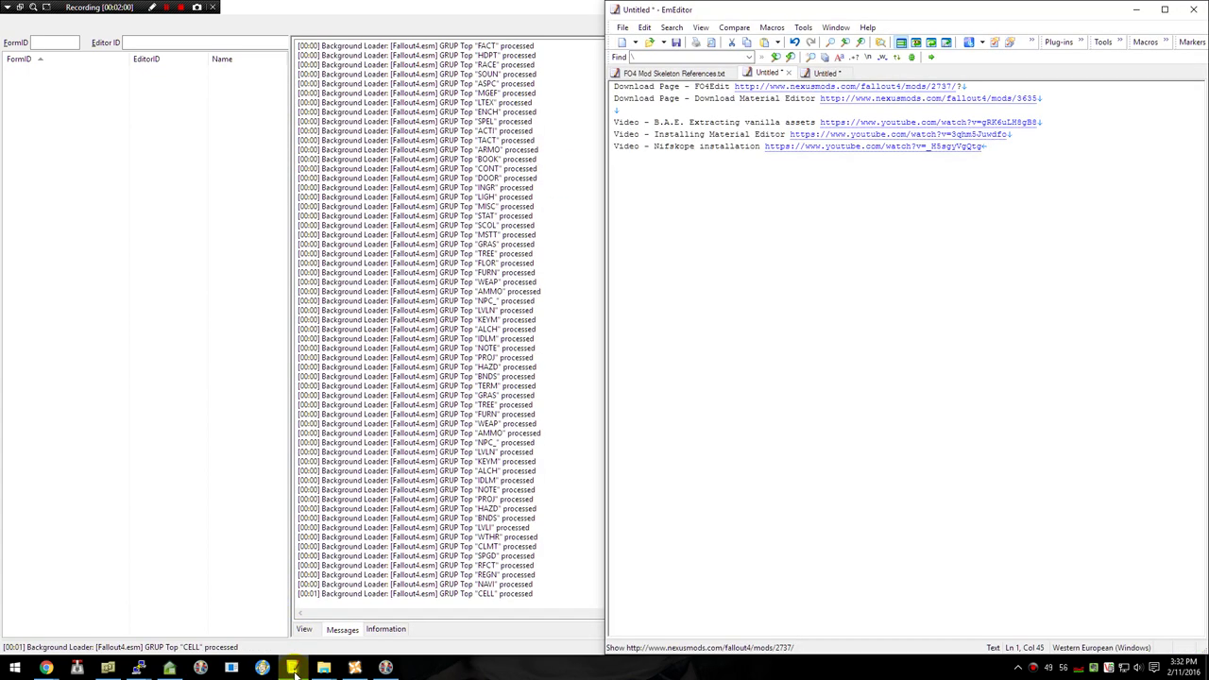
- Copy the ARMA FormID 000DFFC4 from the FO4 Mod Skeleton References.txt notes
left_click(825, 72)
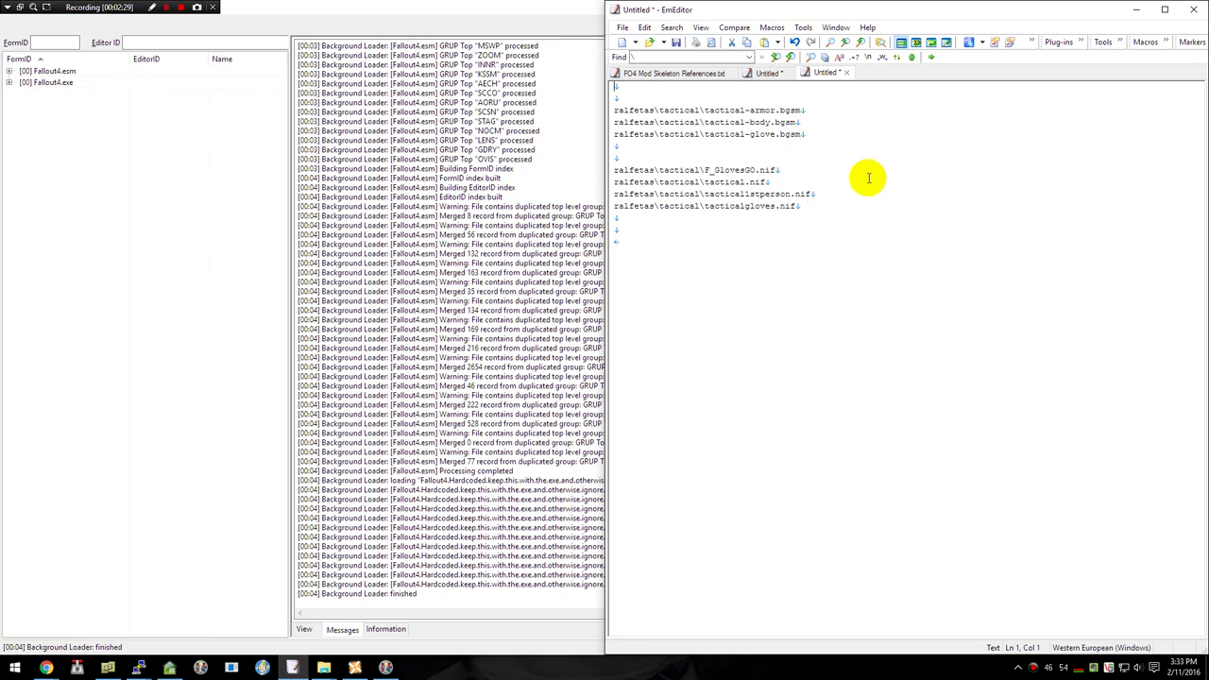
left_click(672, 73)
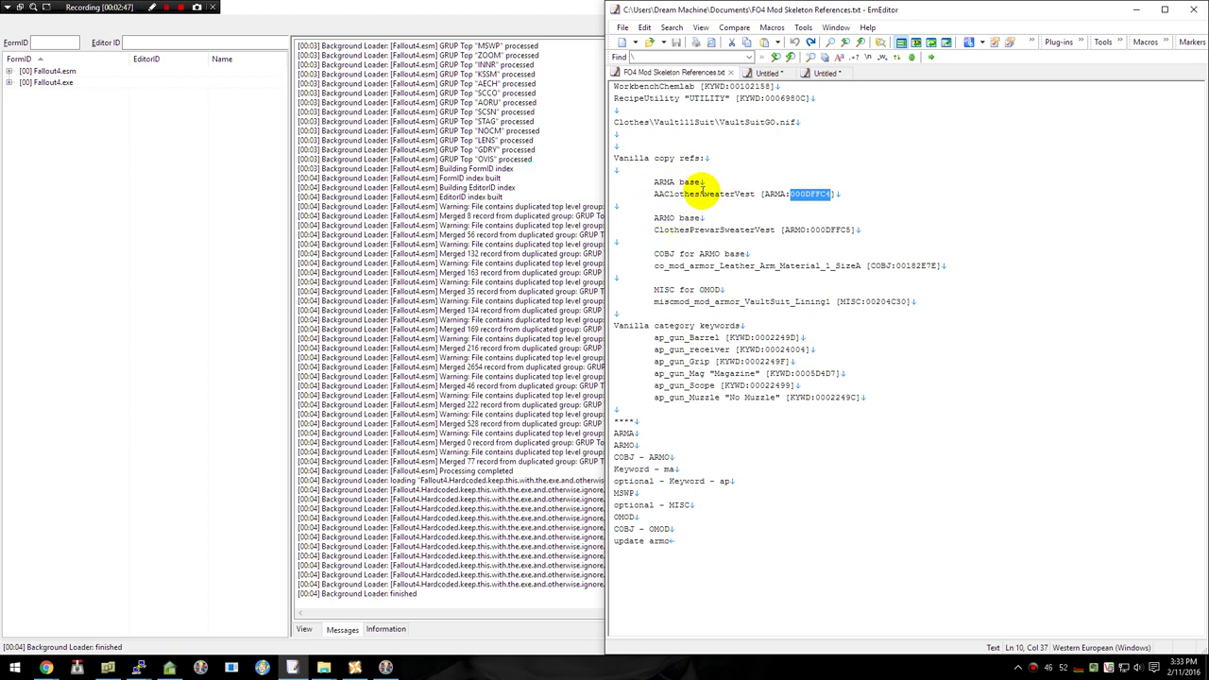
left_click(709, 182)
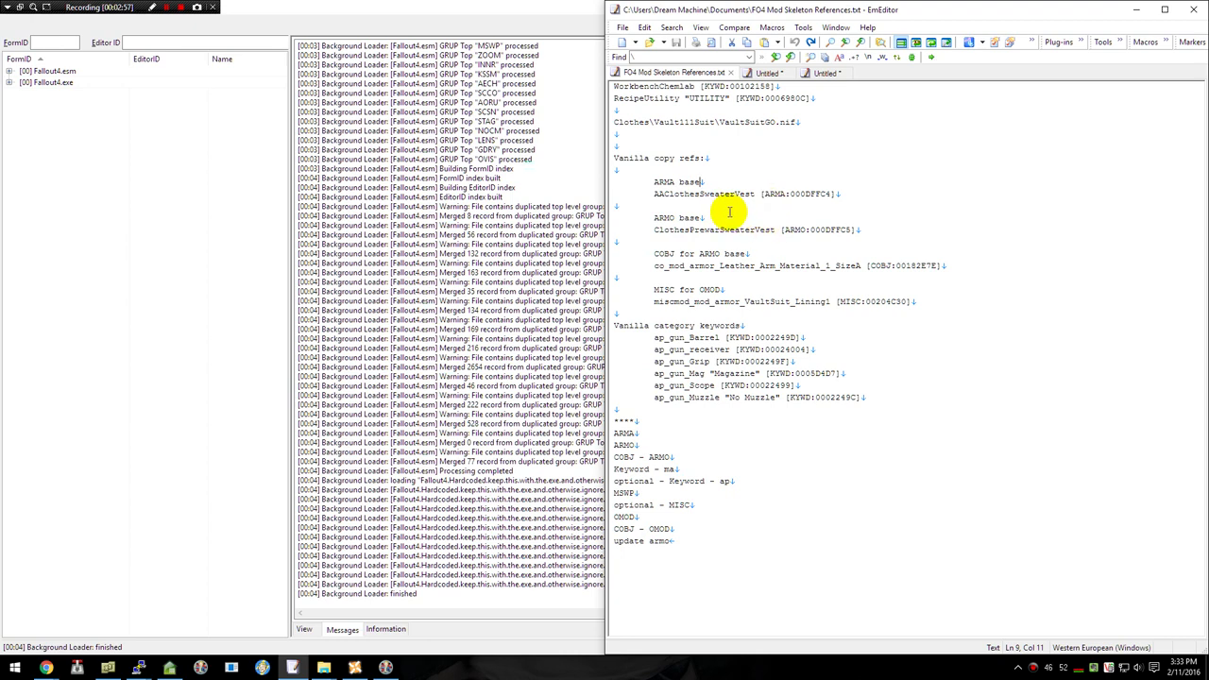
double_click(801, 195)
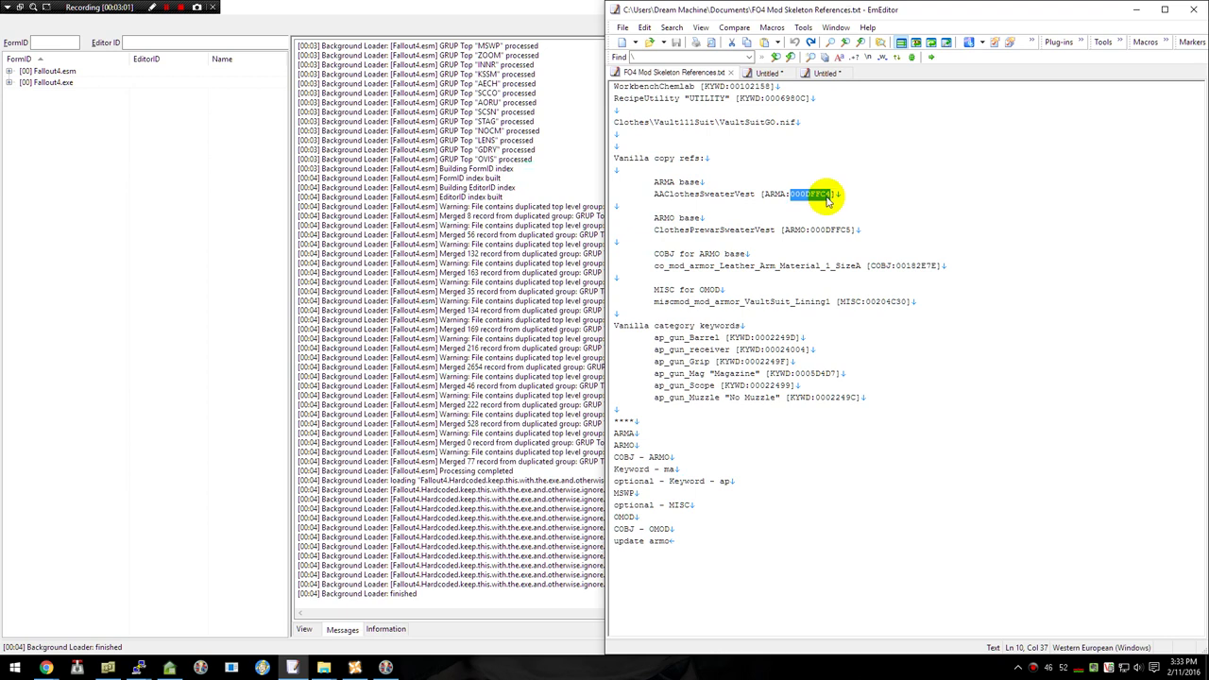
left_click(52, 43)
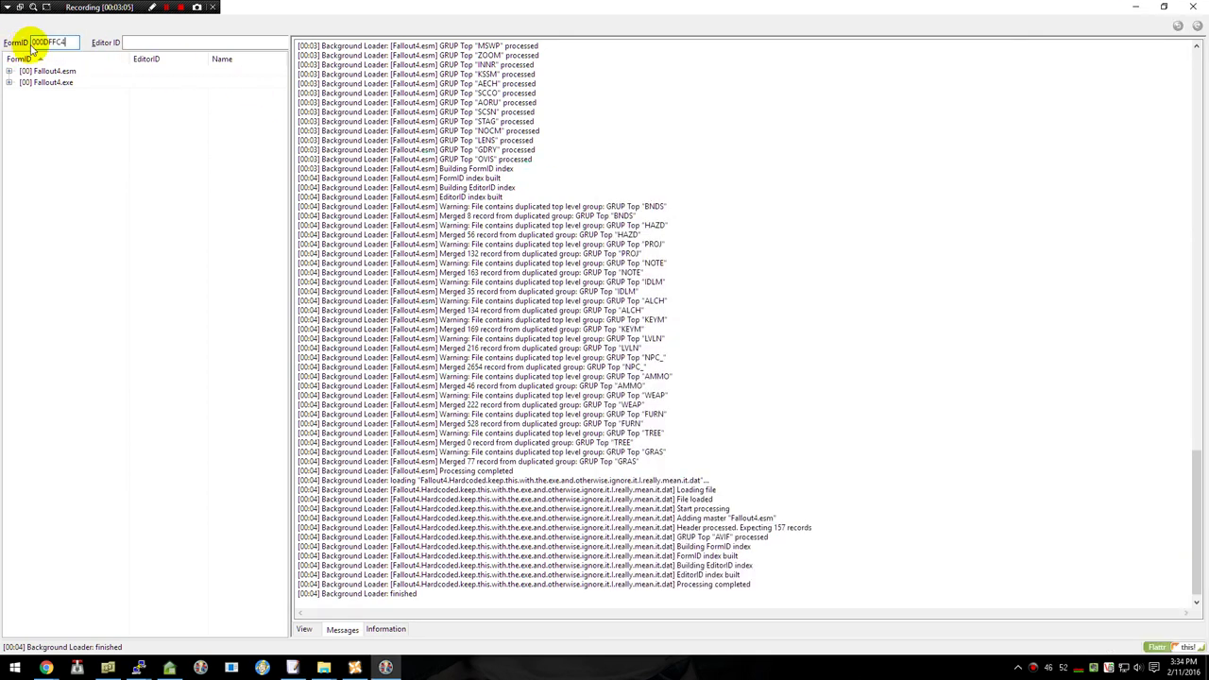
- Find record 000DFFC4 and copy AAClothesSweaterVest as a new record with EditorID TutorialAA
key("Return")
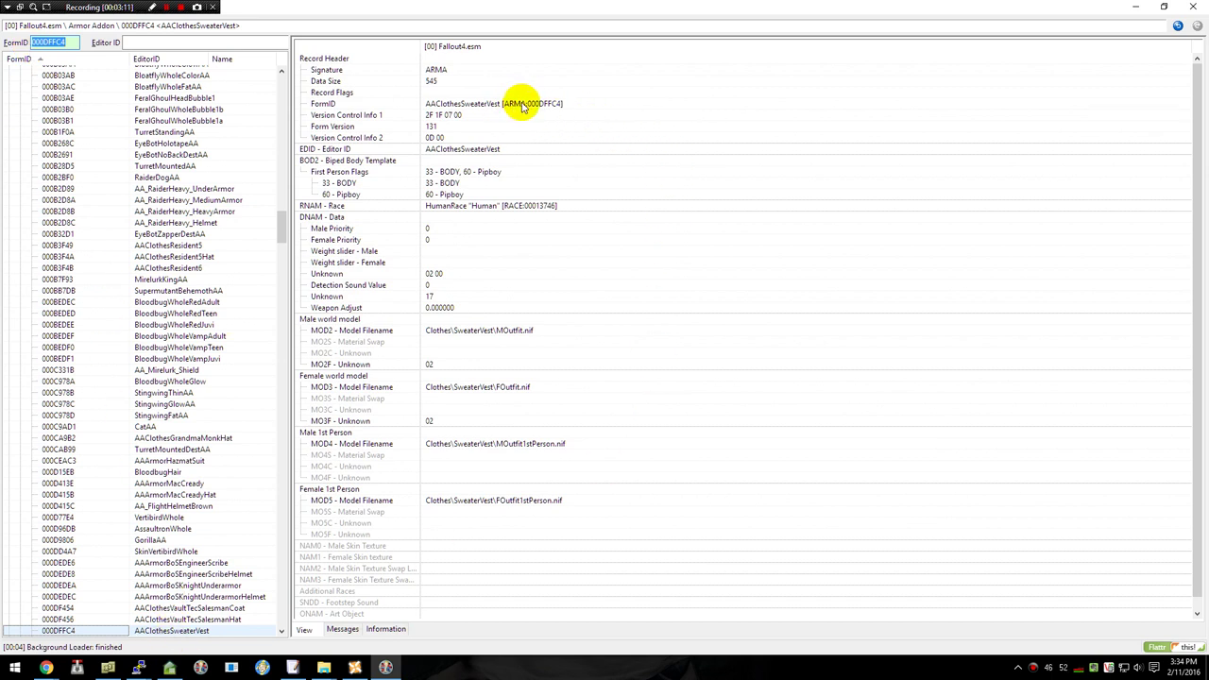
right_click(184, 630)
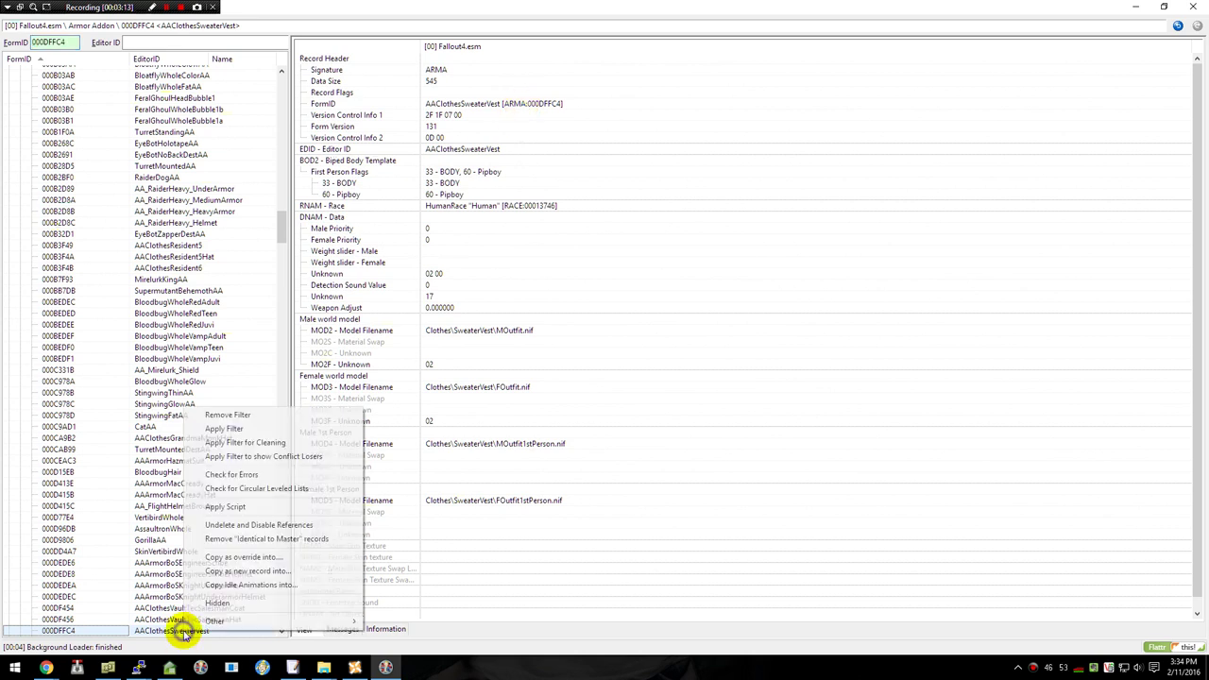
left_click(271, 572)
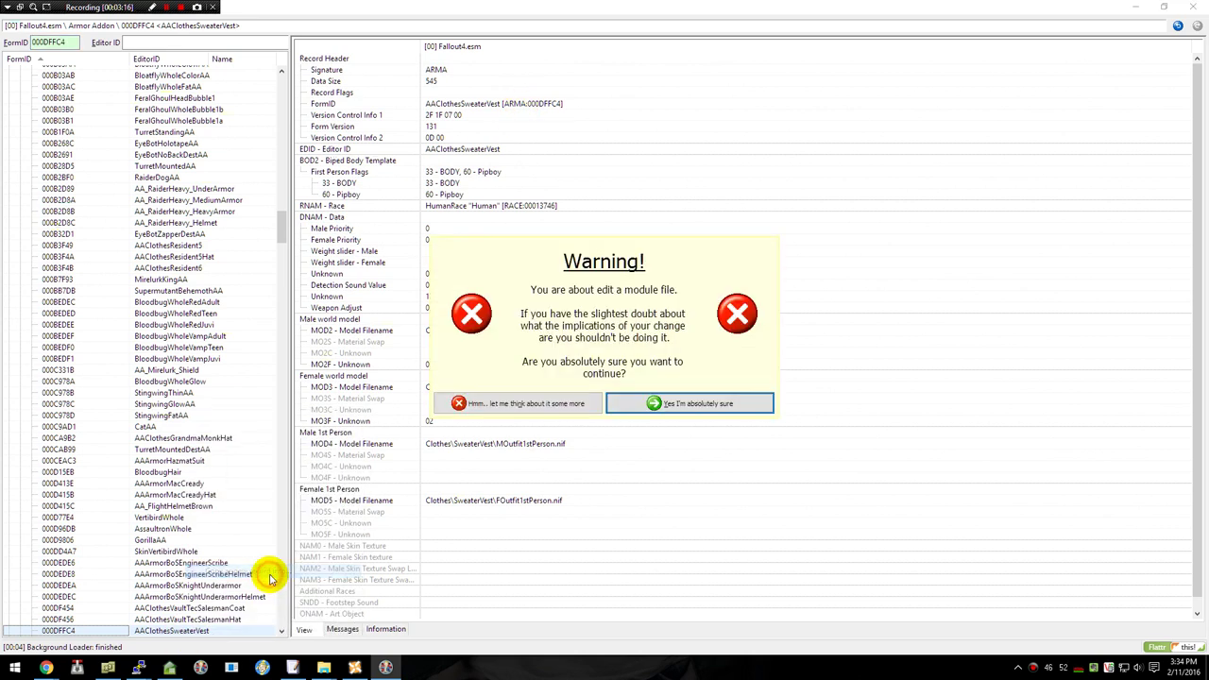
left_click(696, 404)
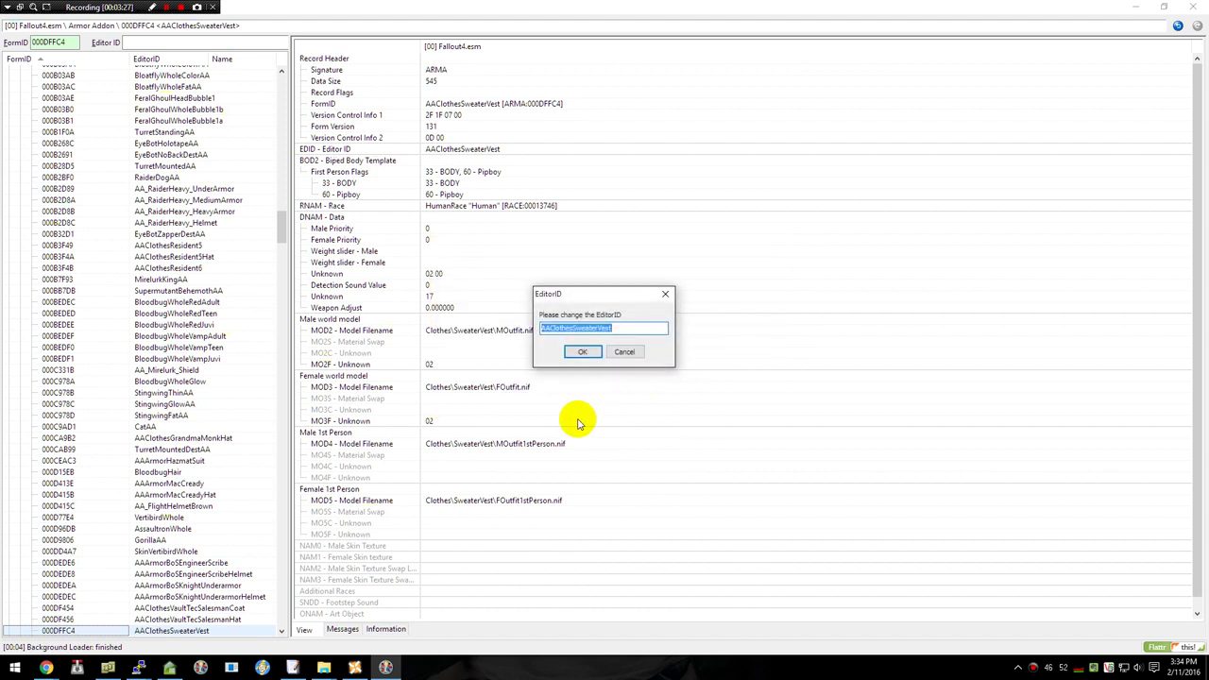
type("TutorialAA")
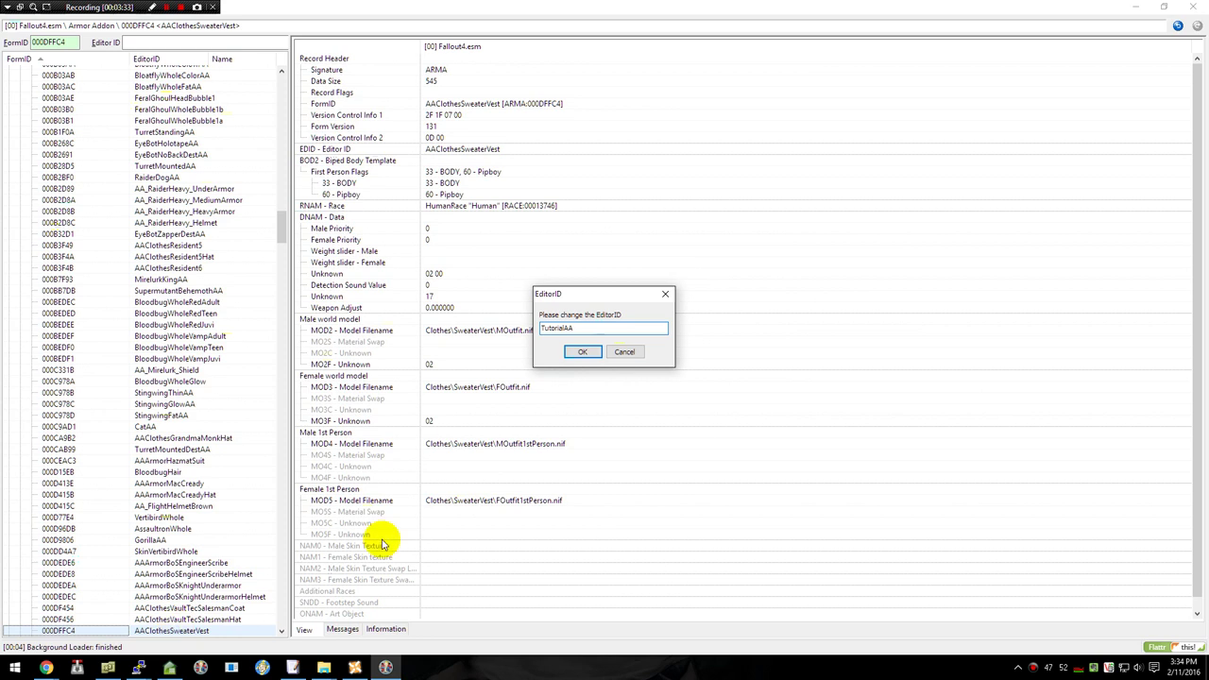
- Save the TutorialAA copy into new plugin Tutorial_Armor_Test.esp, adding Fallout4.esm as master
left_click(582, 354)
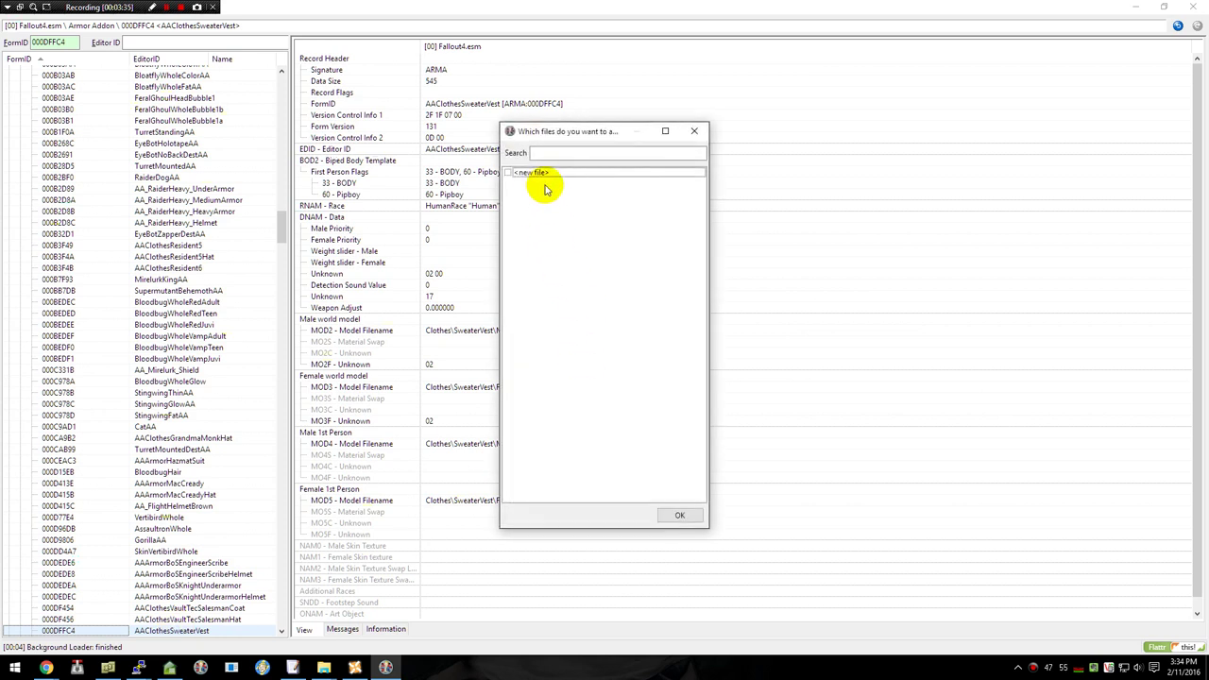
left_click(529, 172)
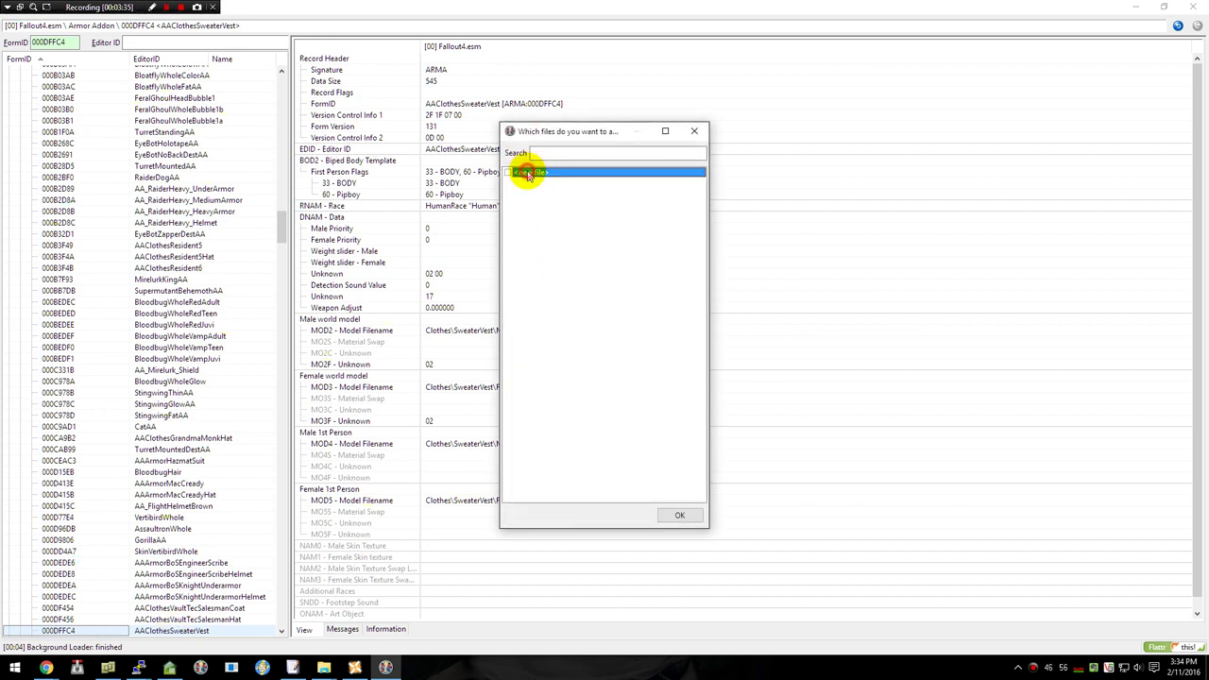
left_click(679, 515)
type("Tutorial_Armor_Test")
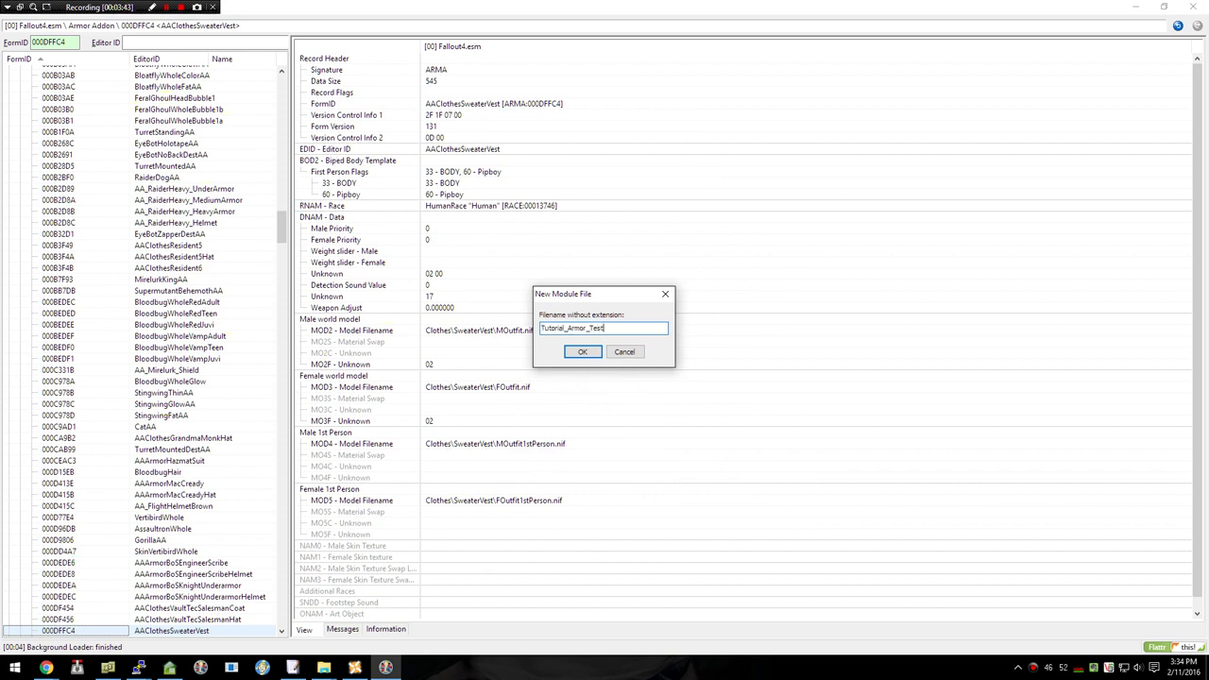
key("Return")
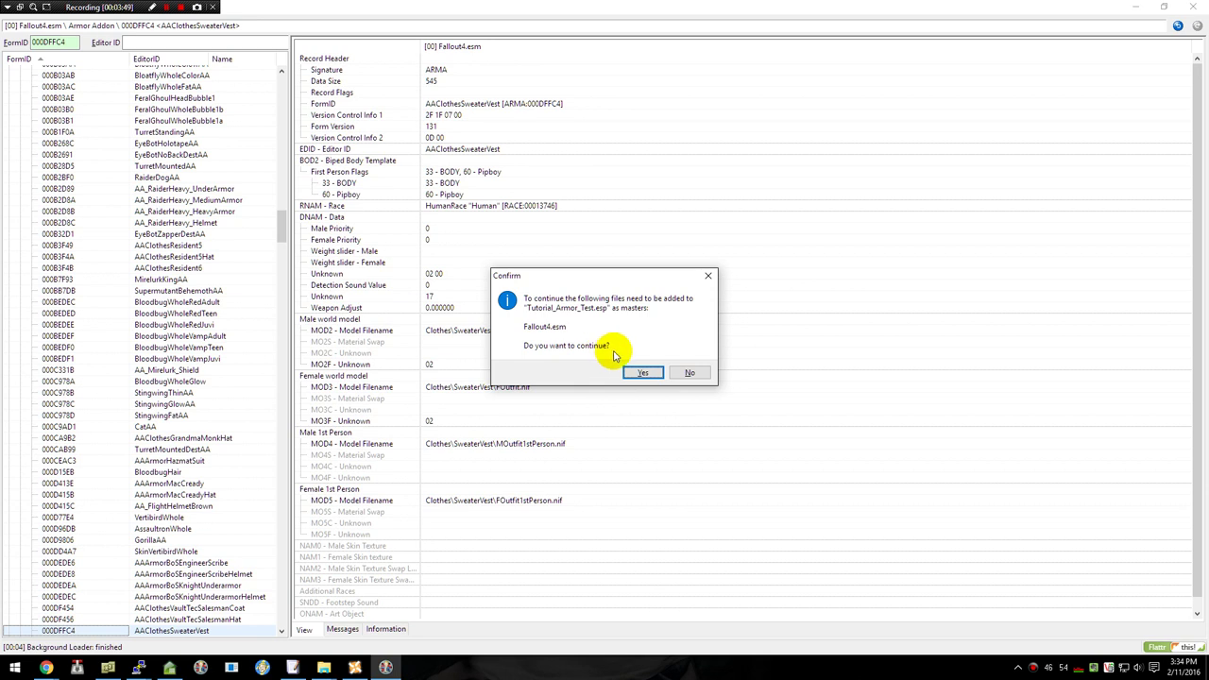
left_click(641, 373)
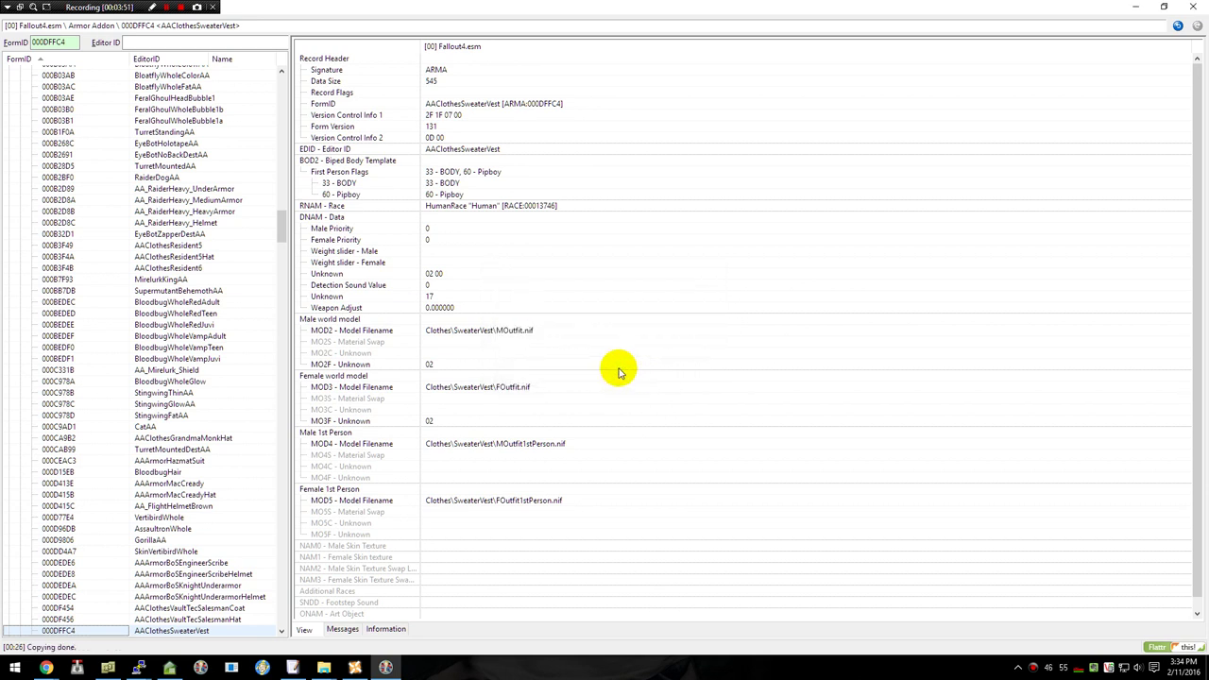
- Look up the ClothesPrewarSweaterVest ARMO record by pasting FormID 000DFFC5 from the notes
left_click(293, 668)
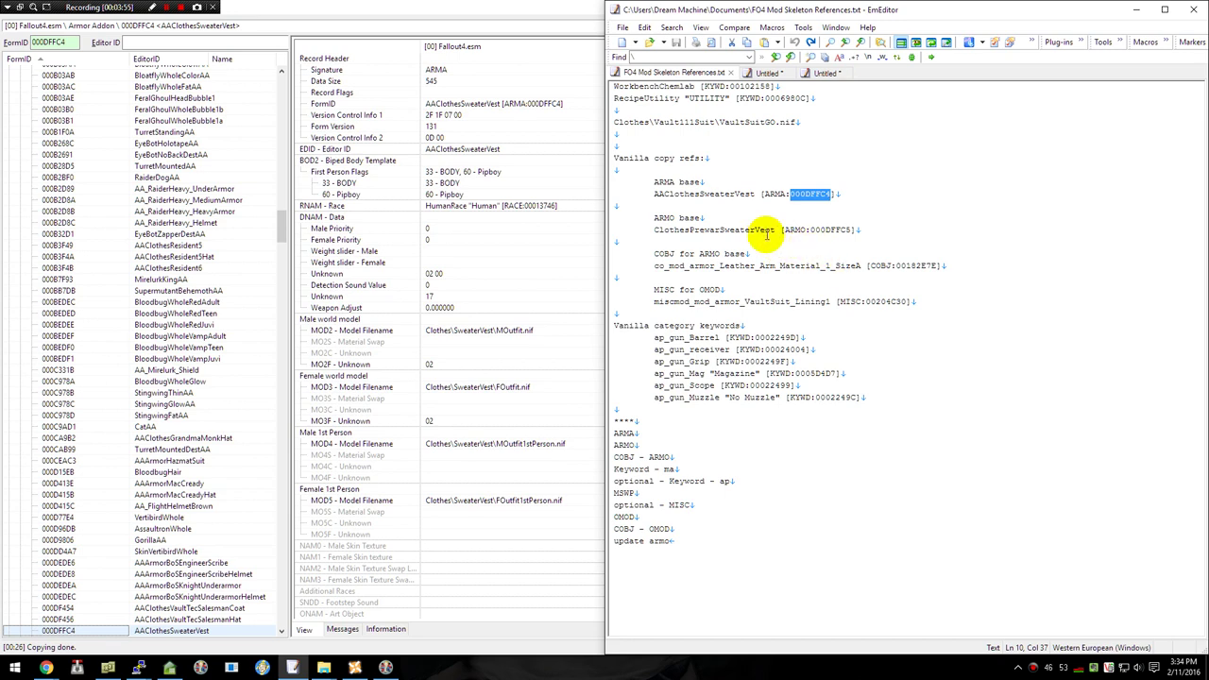
double_click(831, 231)
key("ctrl+c")
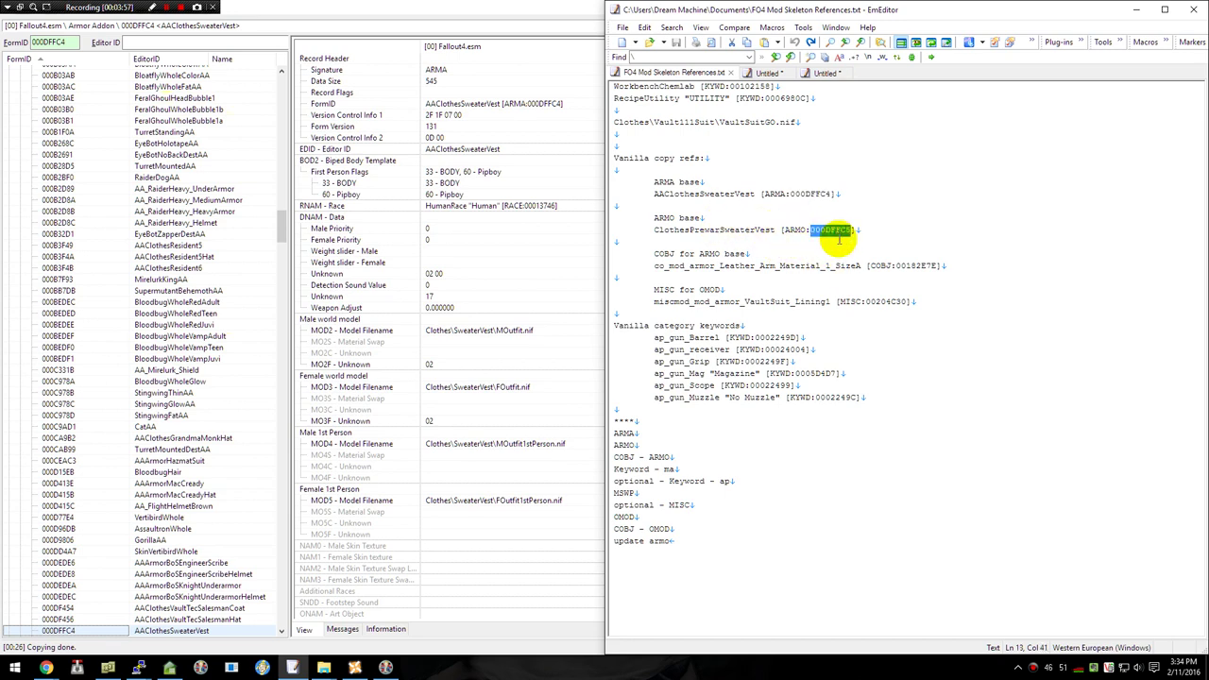
left_click(70, 42)
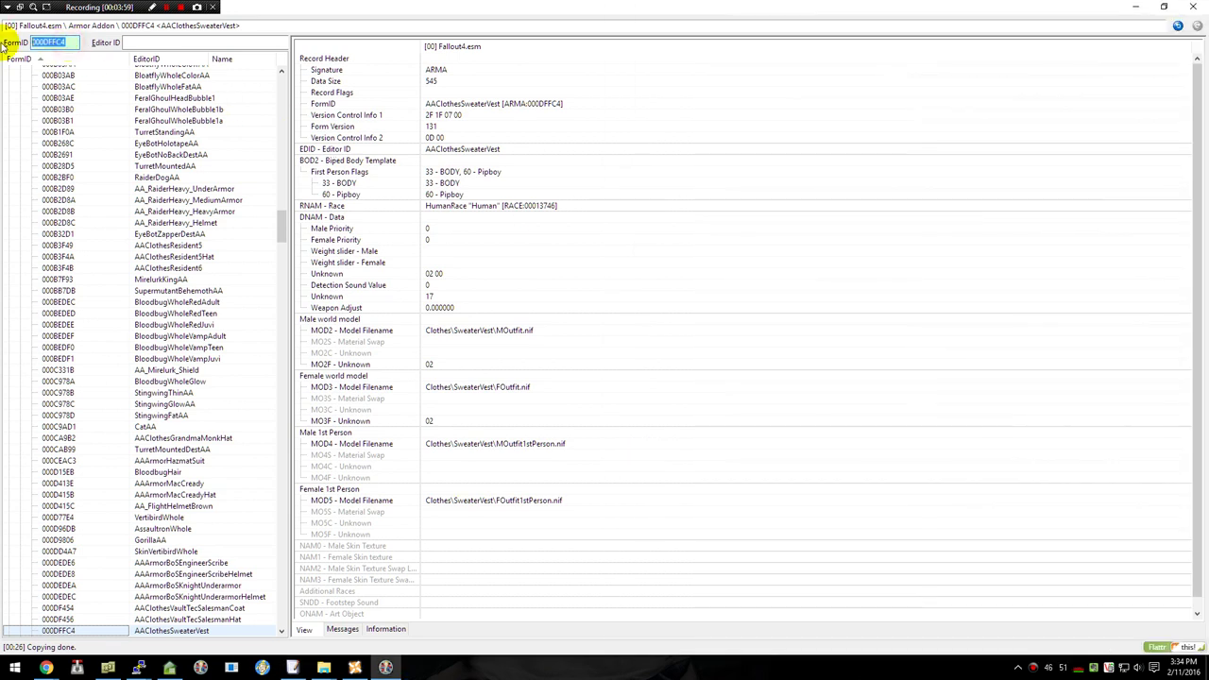
key("ctrl+v")
key("Return")
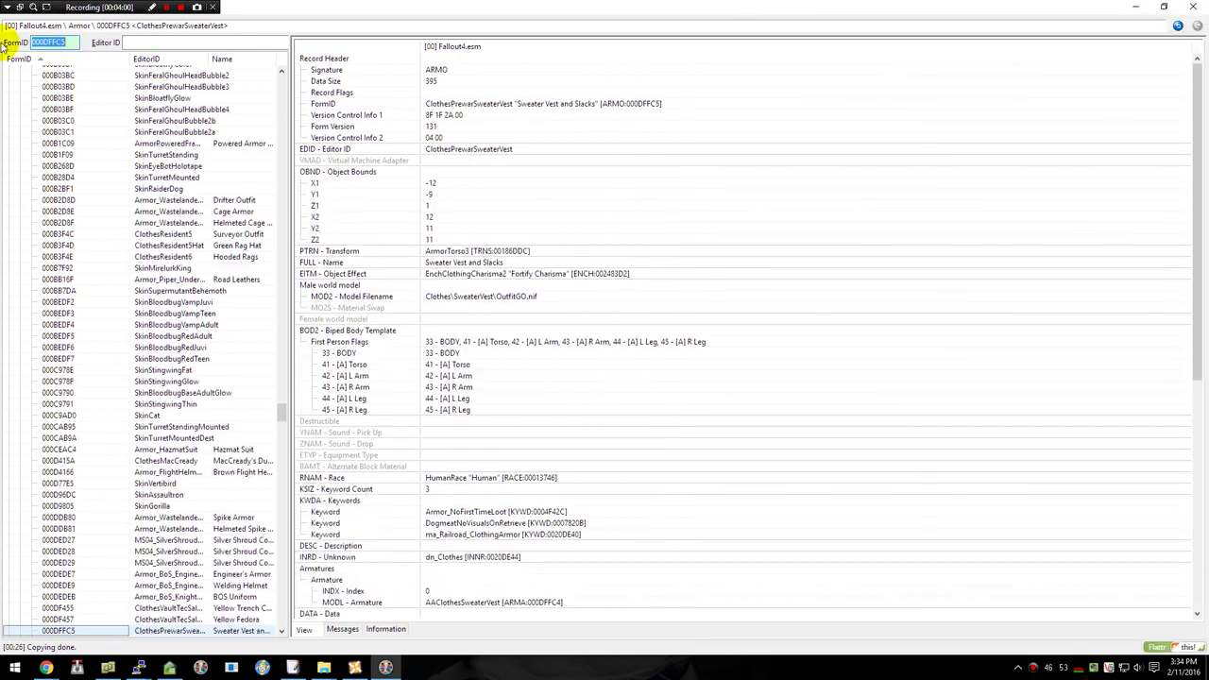
- Copy ClothesPrewarSweaterVest into Tutorial_Armor_Test.esp as new record TutorialArmorAM
right_click(179, 638)
left_click(283, 565)
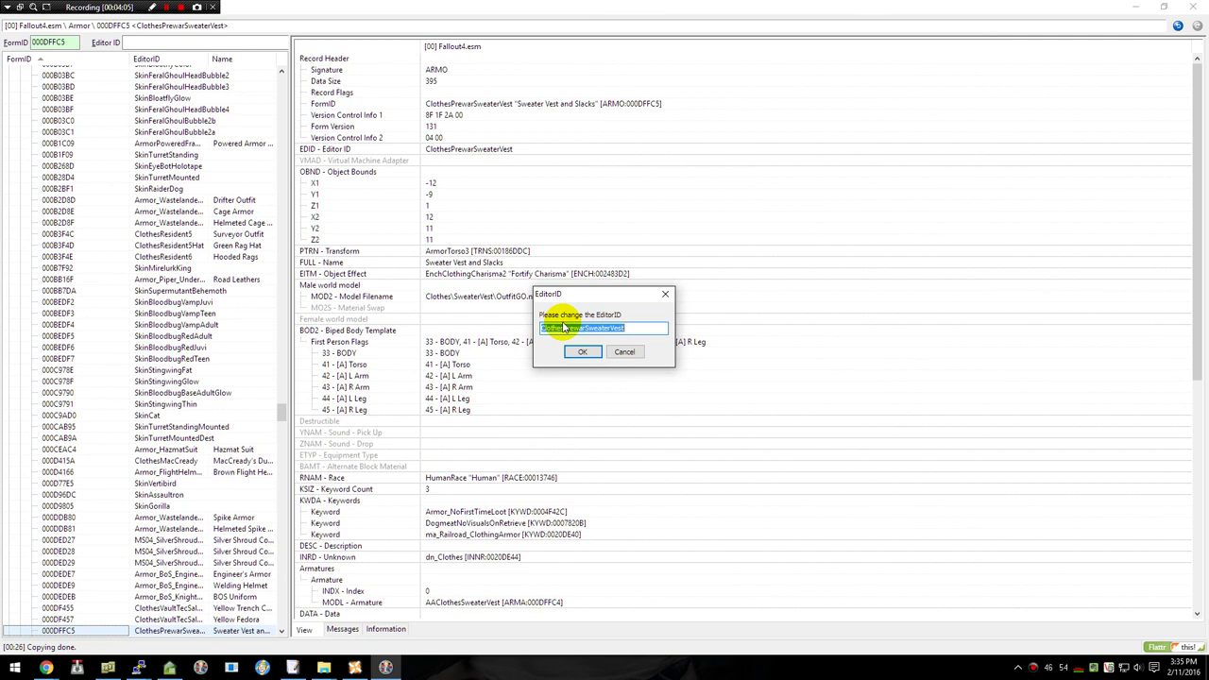
type("Tut")
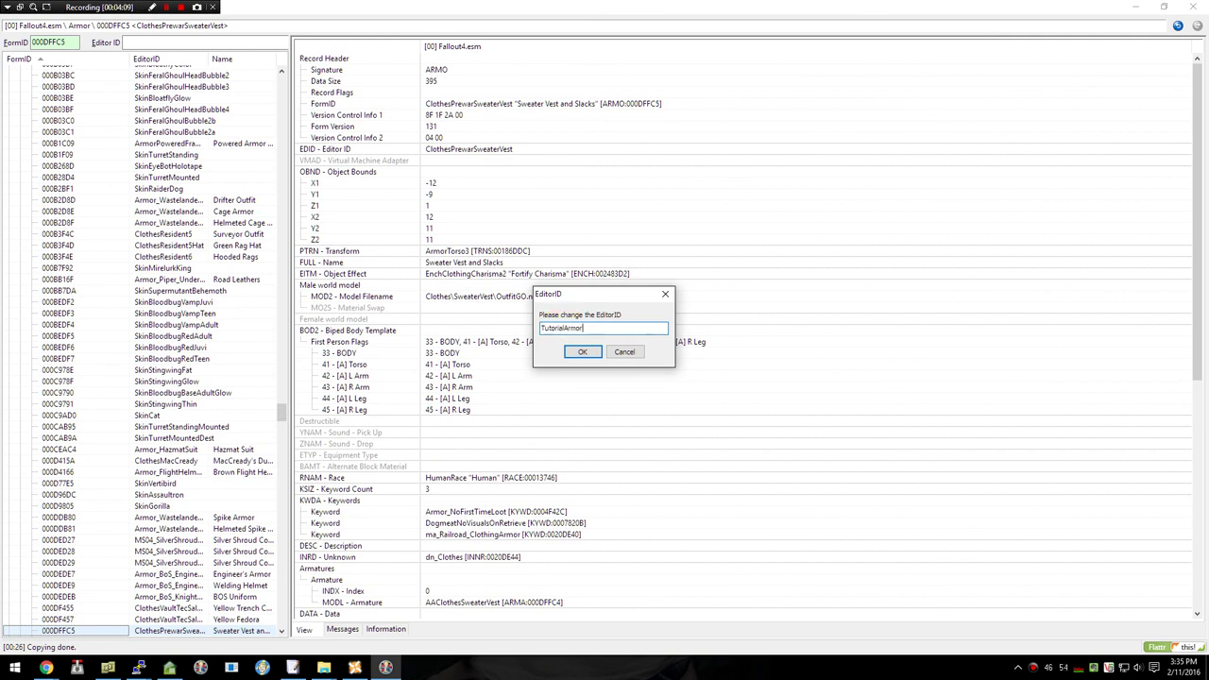
type("orialArmorAM")
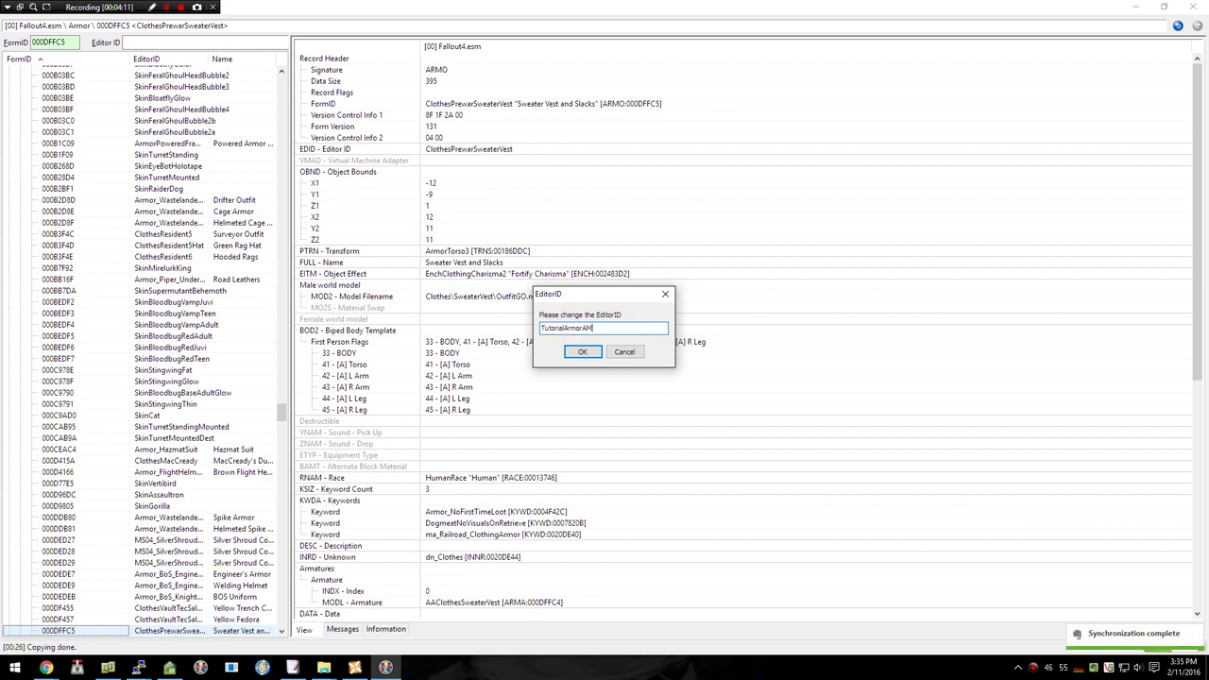
left_click(583, 351)
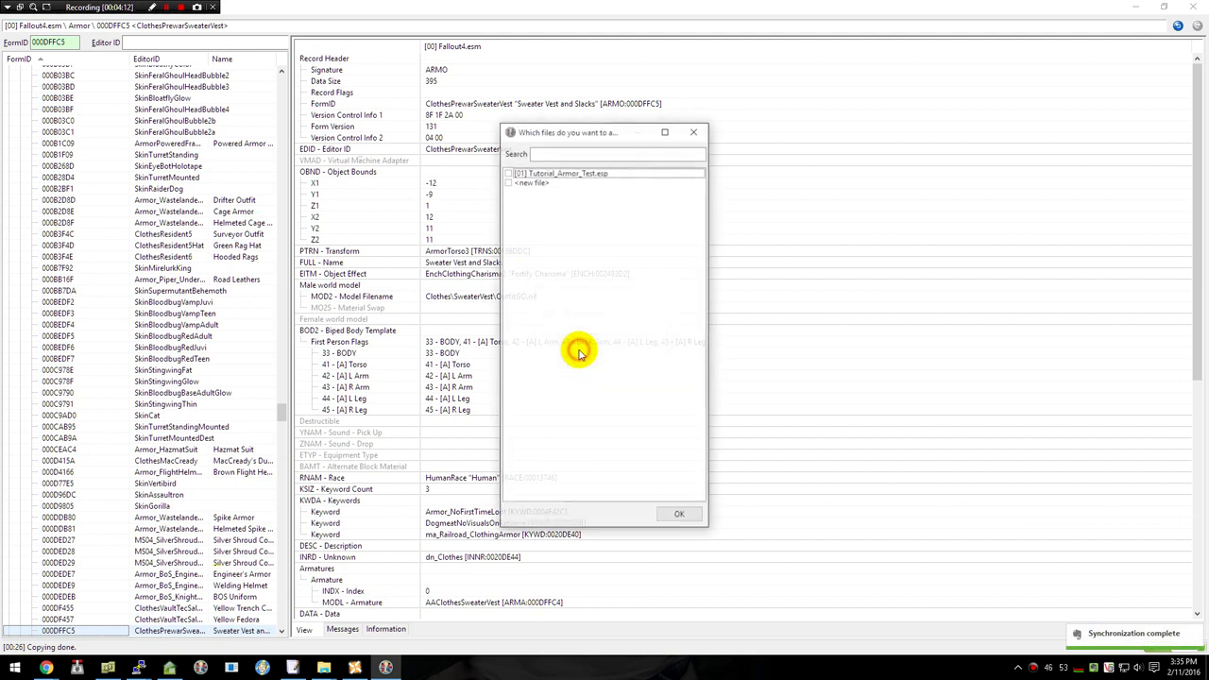
left_click(548, 173)
left_click(682, 516)
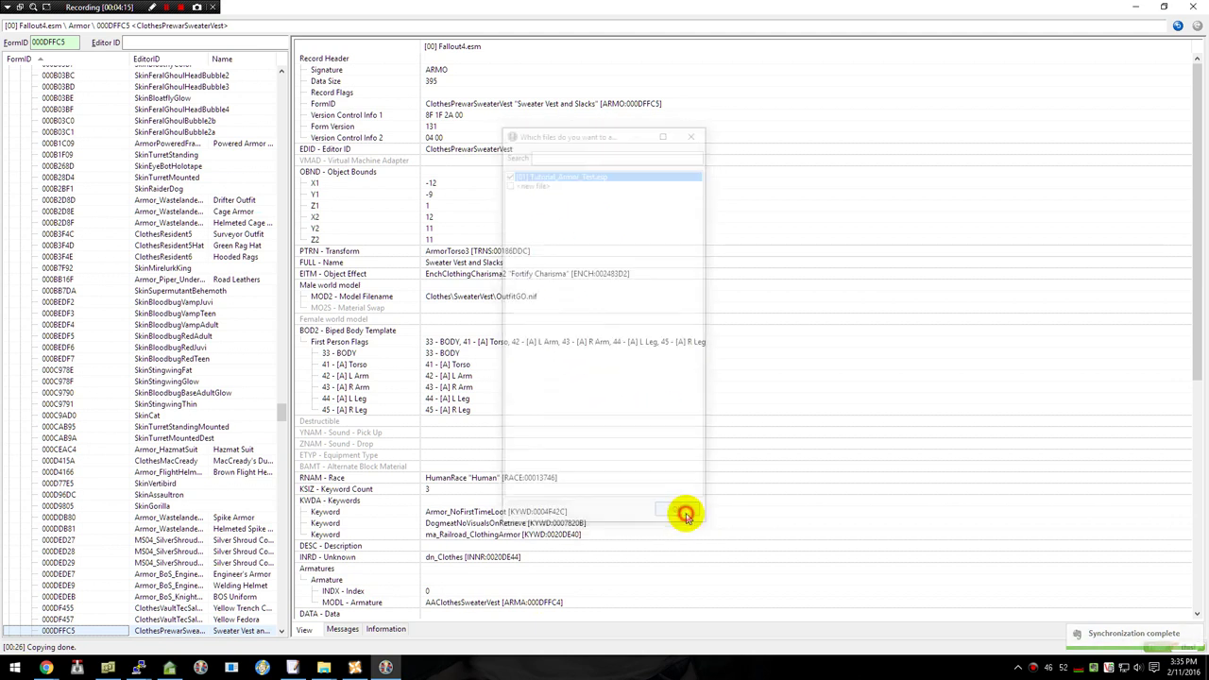
key("alt+Tab")
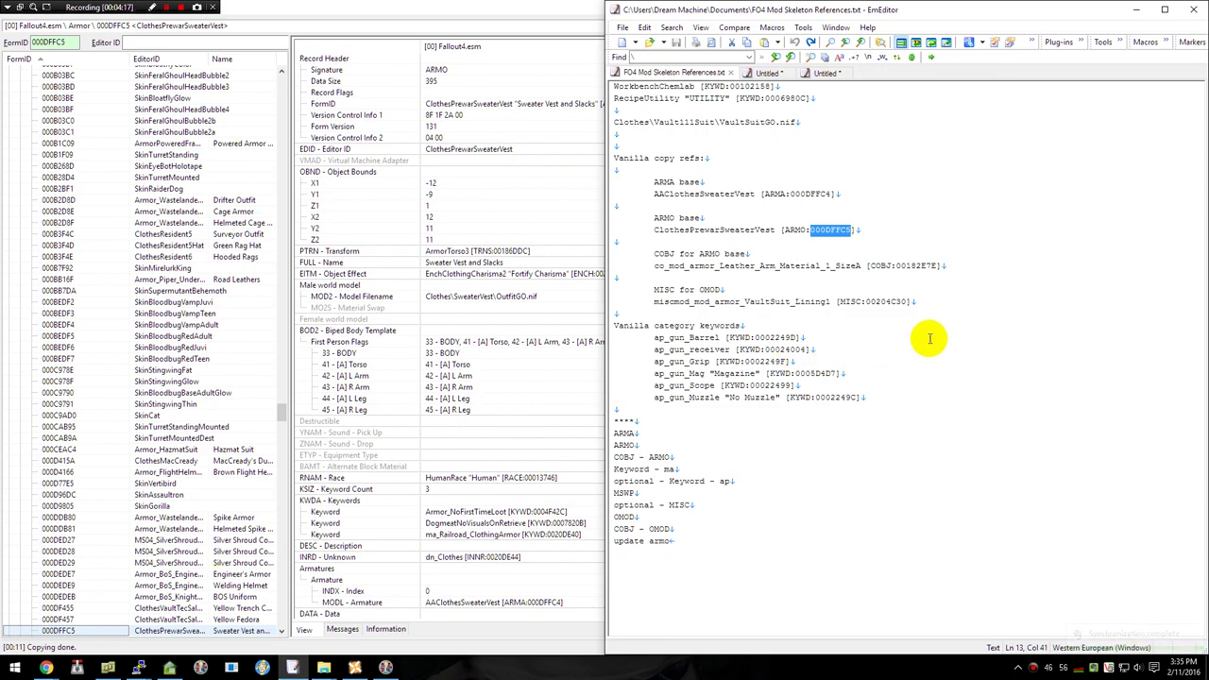
- Look up the leather arm recipe by pasting COBJ FormID 00182E7E into the search
double_click(920, 267)
key("ctrl+c")
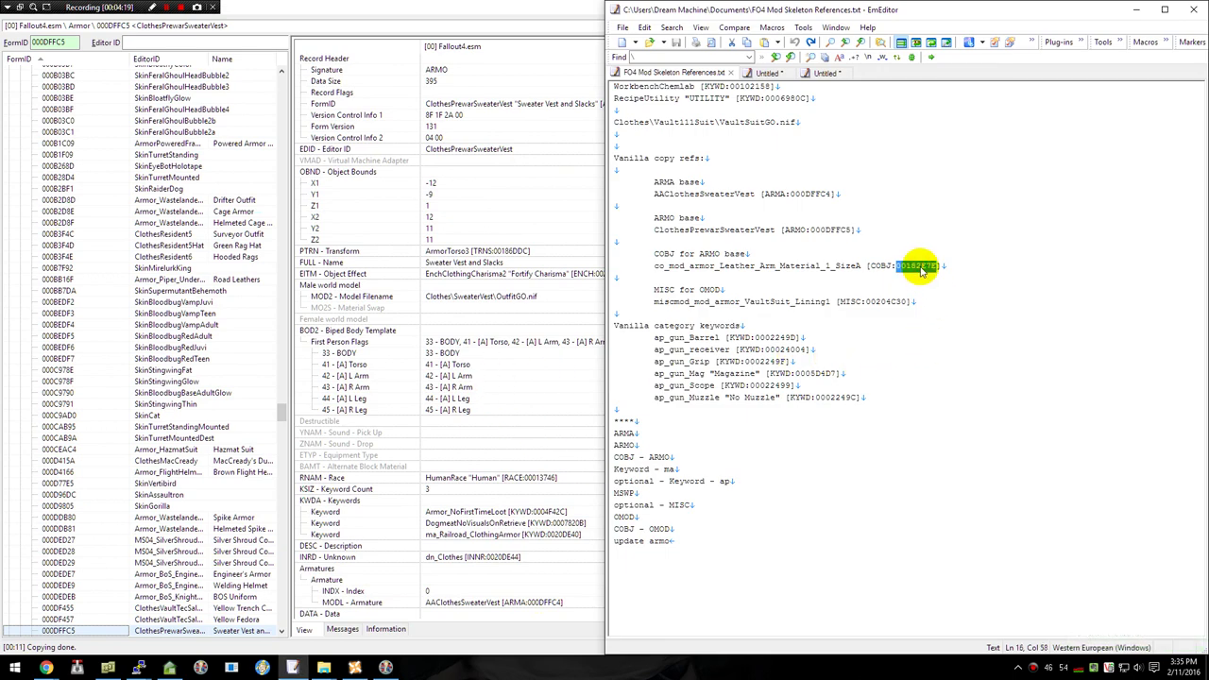
double_click(57, 42)
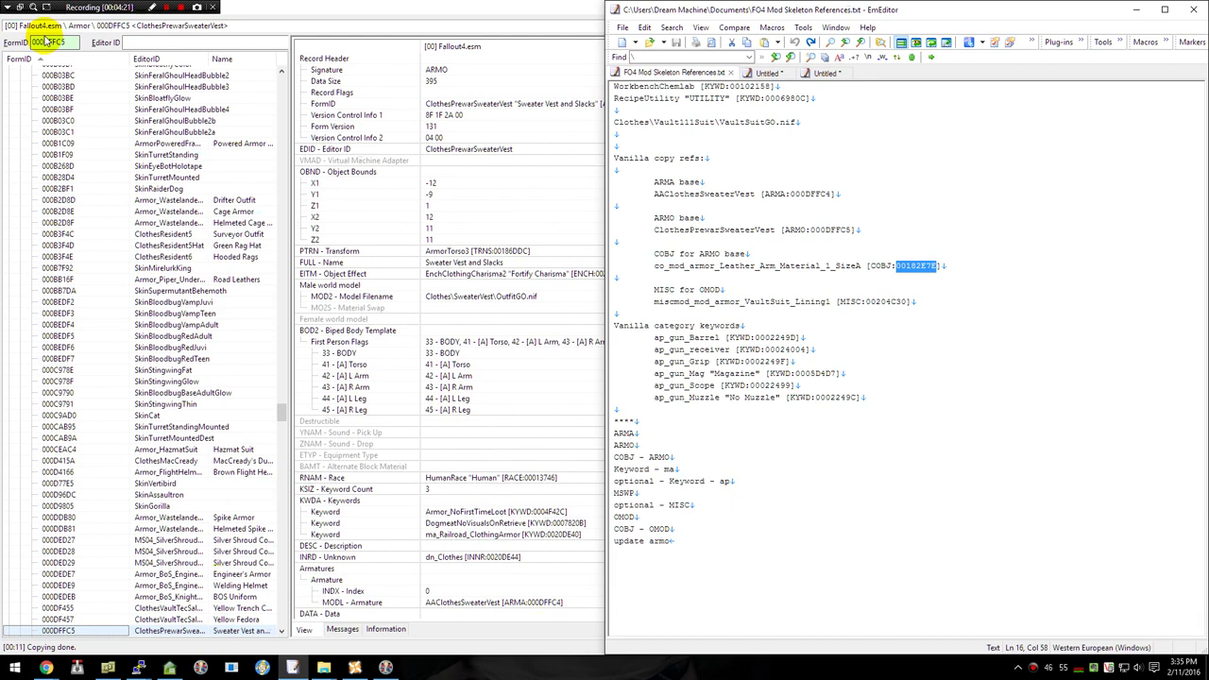
key("ctrl+v")
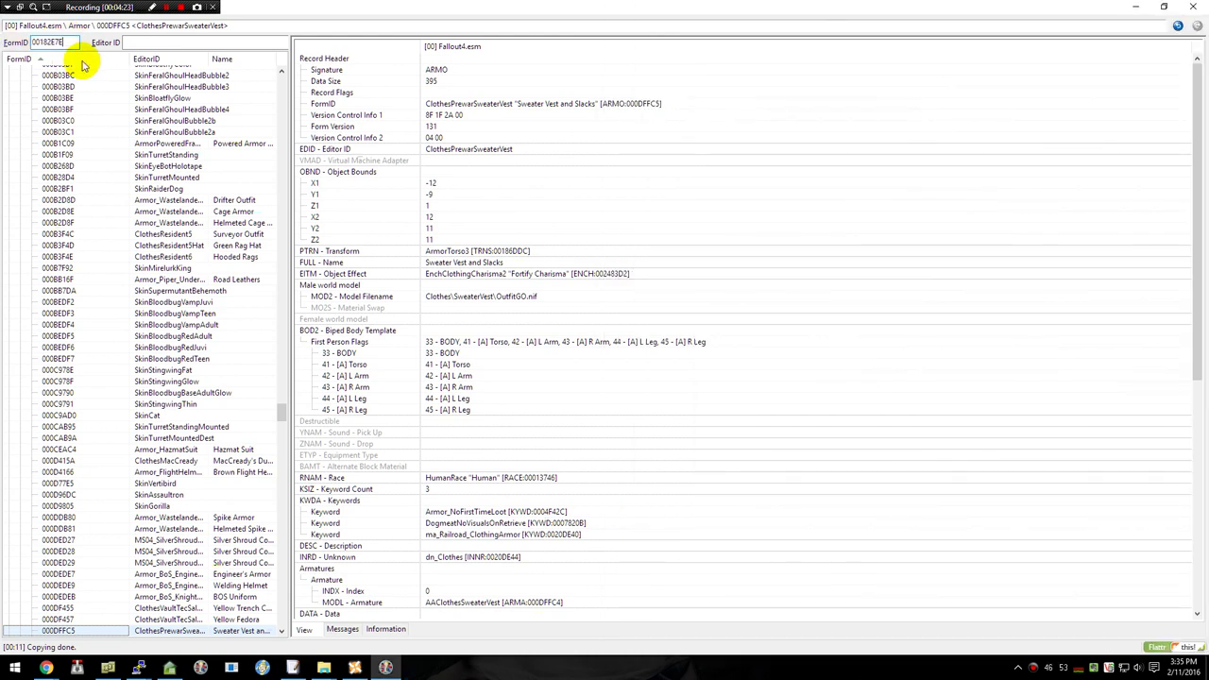
key("Return")
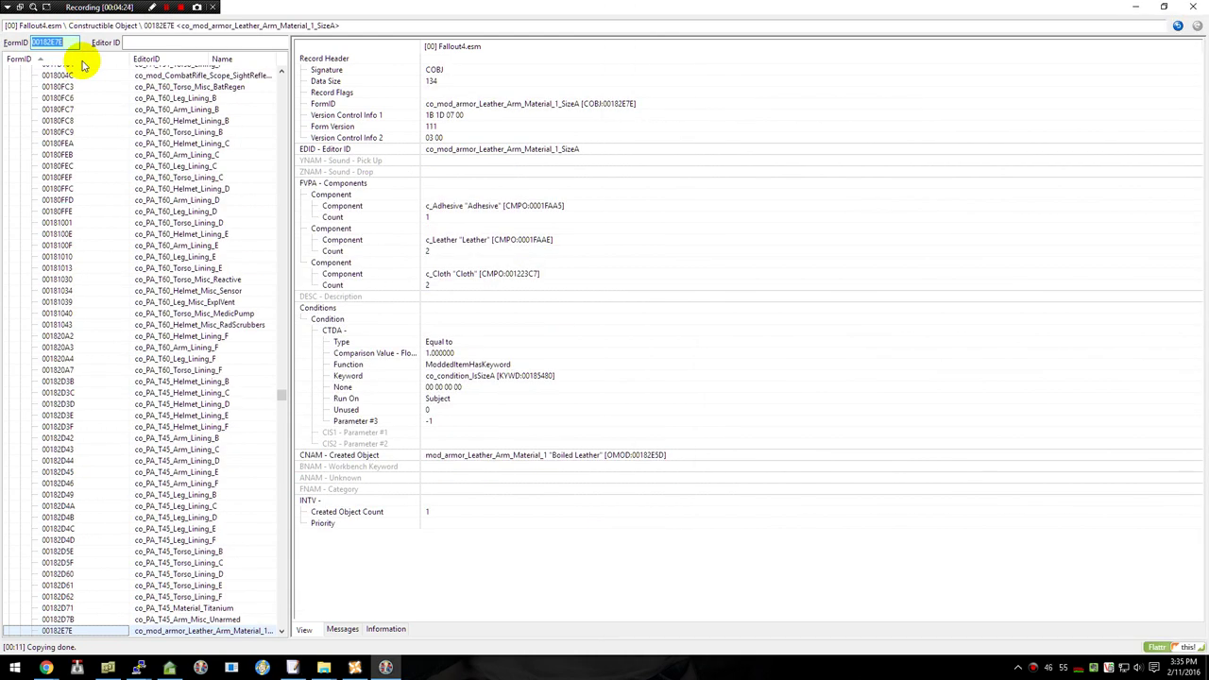
- Copy the recipe into Tutorial_Armor_Test.esp as new record TutorialArmorCO
right_click(184, 633)
left_click(189, 621)
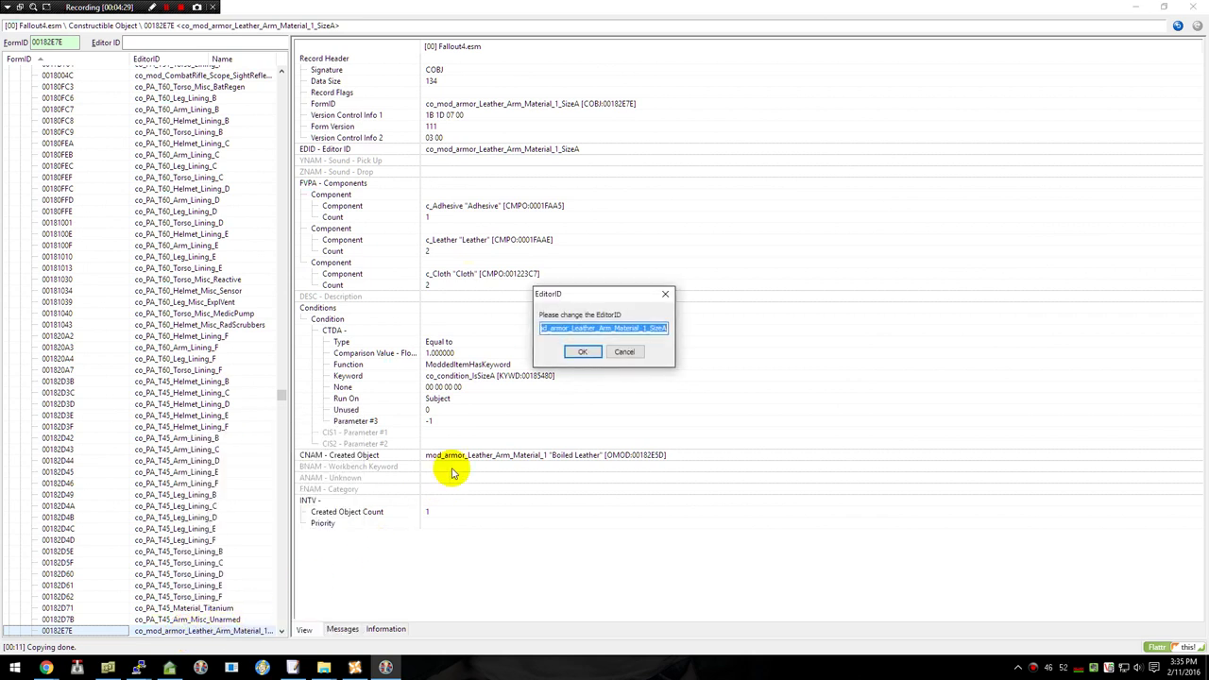
type("co")
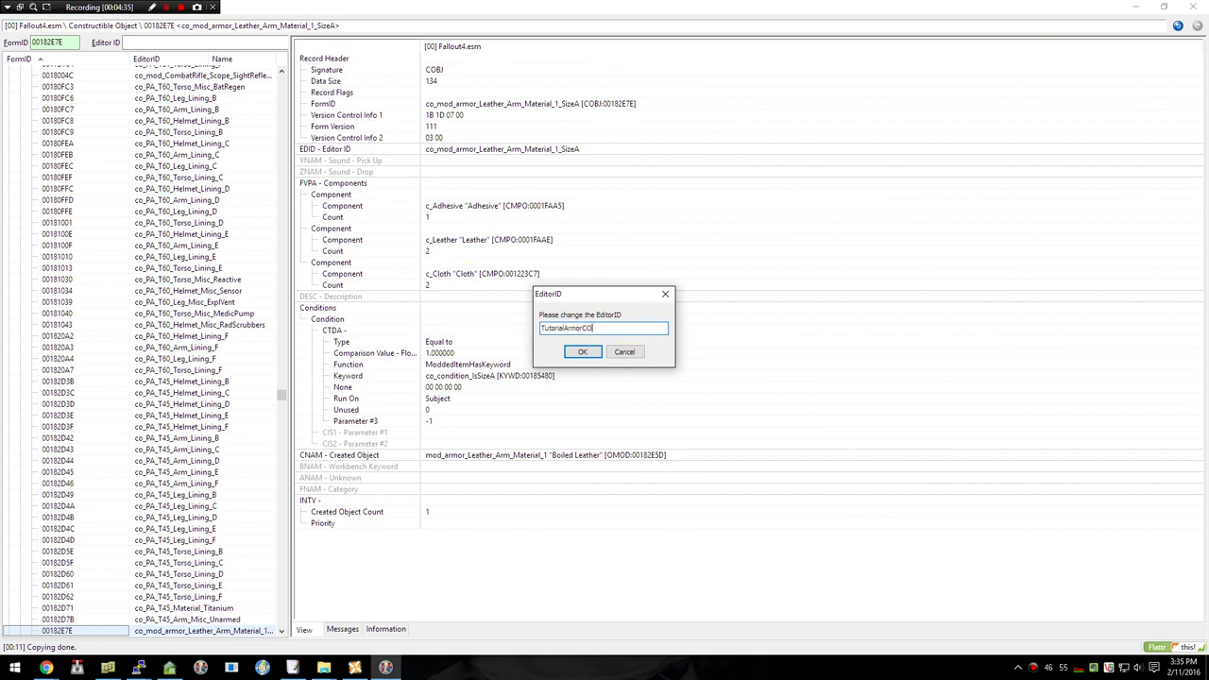
left_click(583, 351)
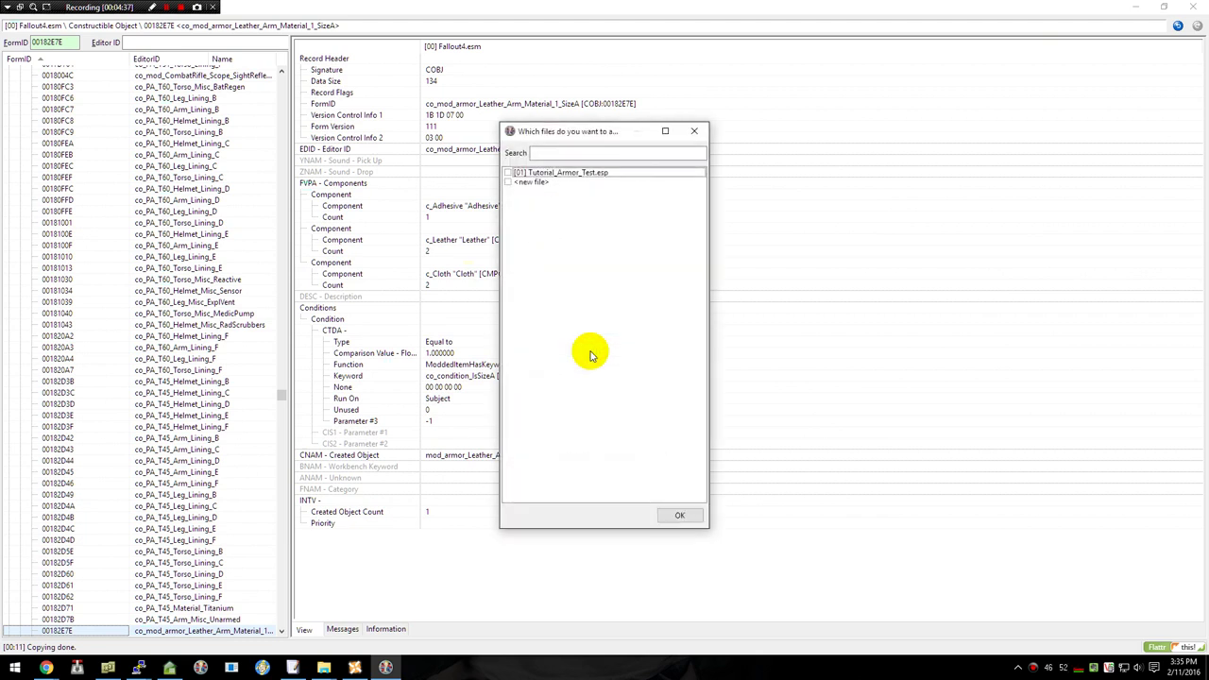
left_click(679, 515)
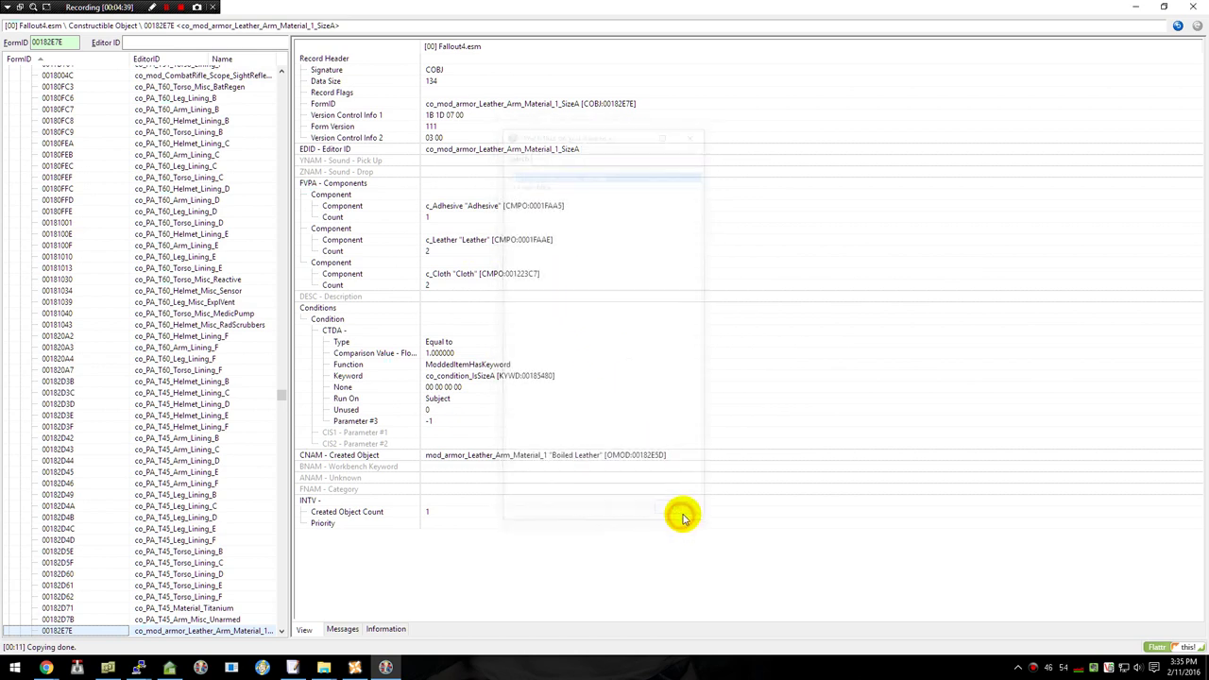
- Copy armor addon 000DFFC4 into Tutorial_Armor_Test.esp under the new EditorID TutorialGlovesAA
key("alt+Tab")
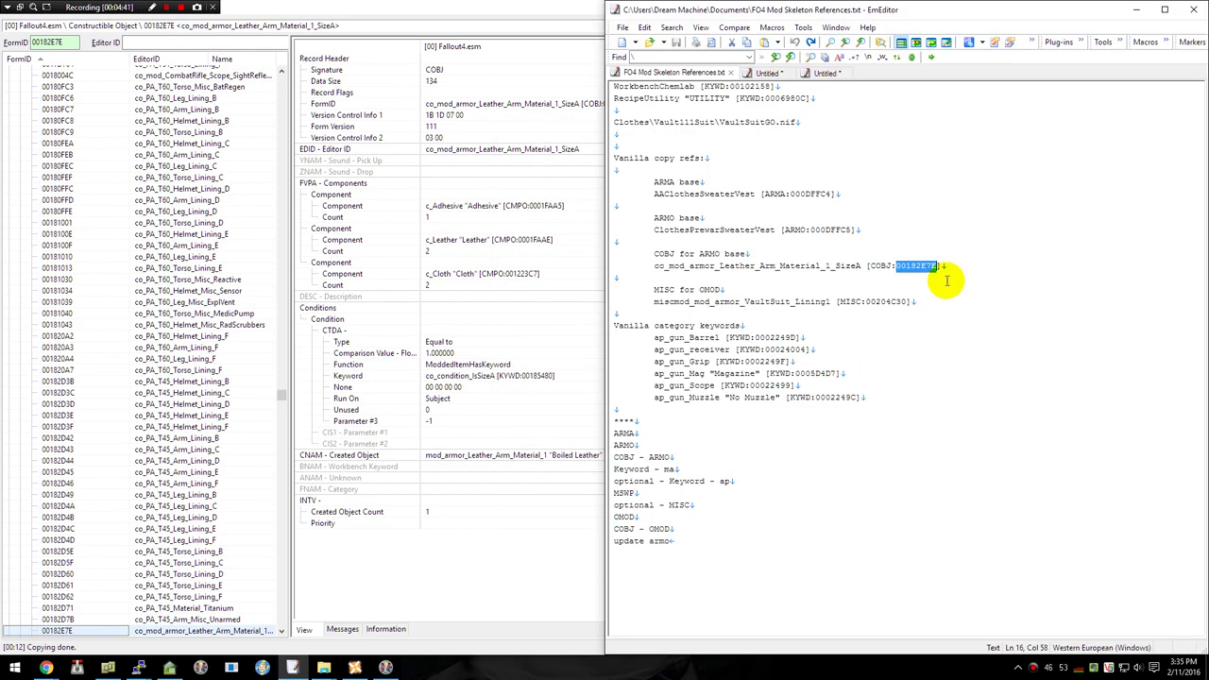
double_click(810, 194)
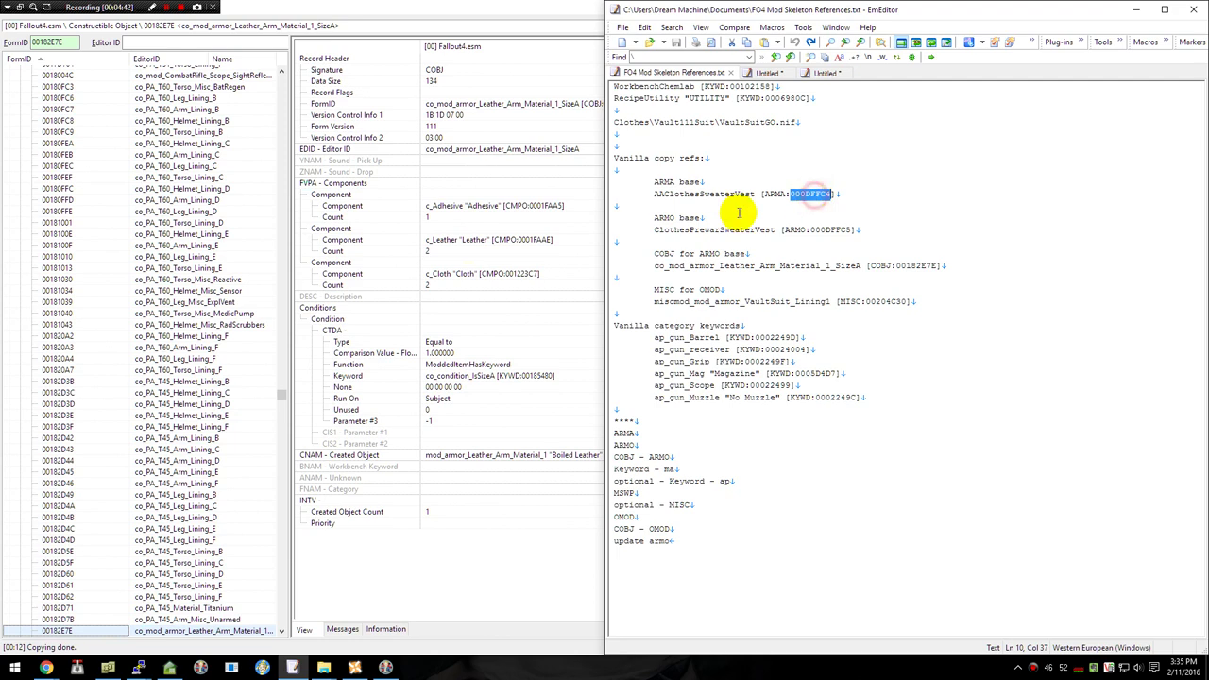
left_click(47, 42)
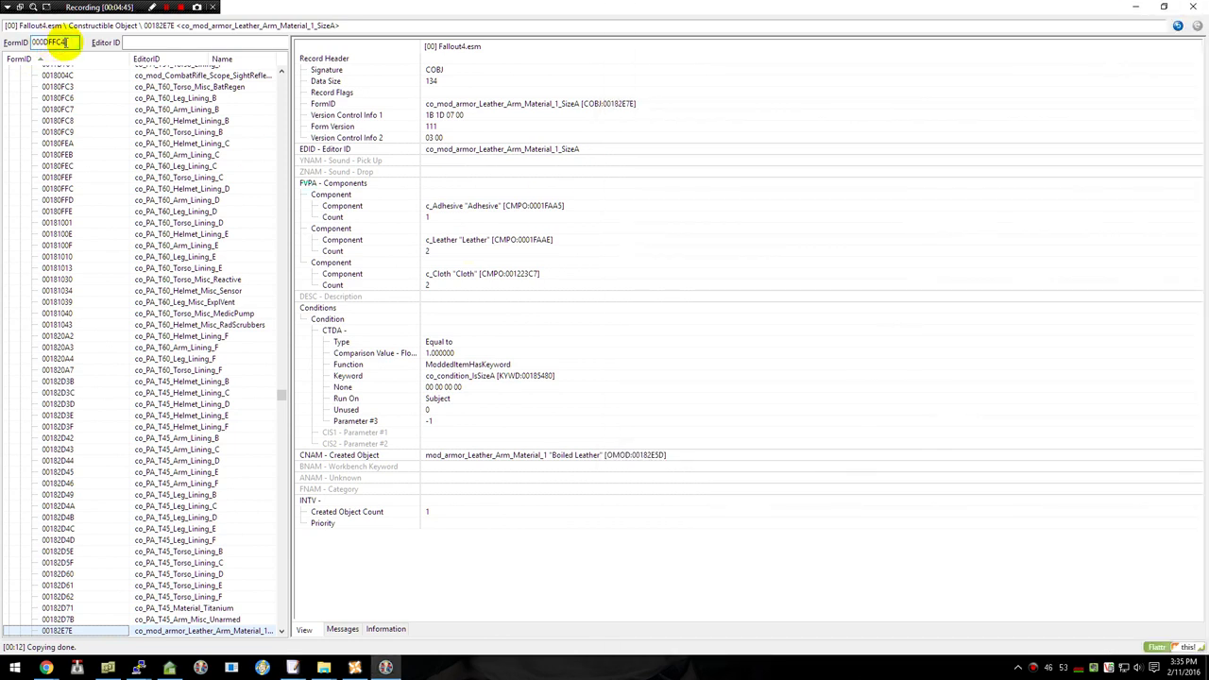
key("Return")
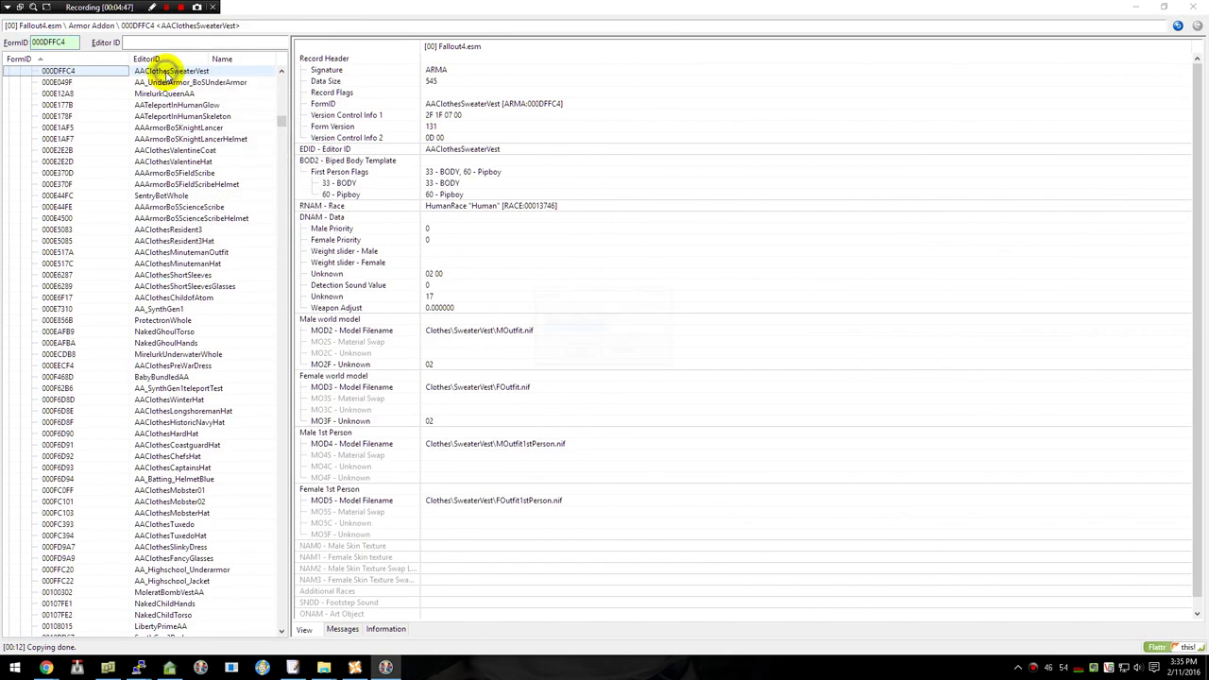
double_click(165, 74)
type("TutorialGlovesAA")
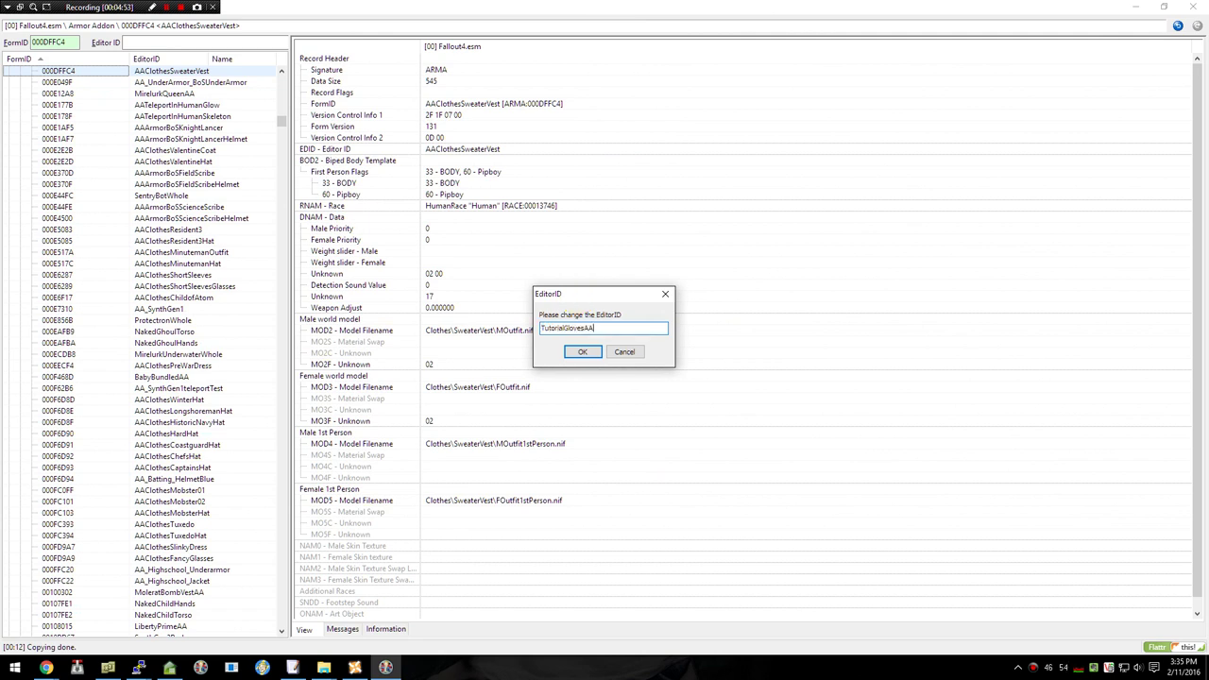
key("Return")
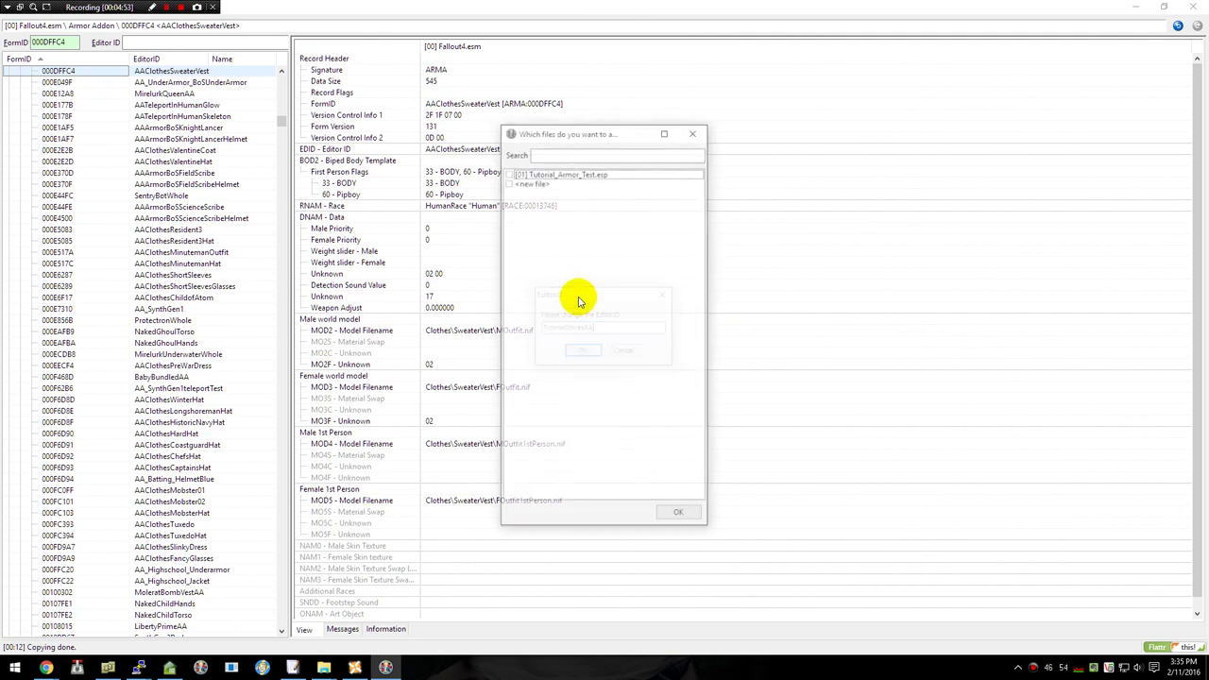
left_click(680, 518)
- Look up the ClothesPrewarSweaterVest record again by pasting FormID 000DFFC5
key("alt+Tab")
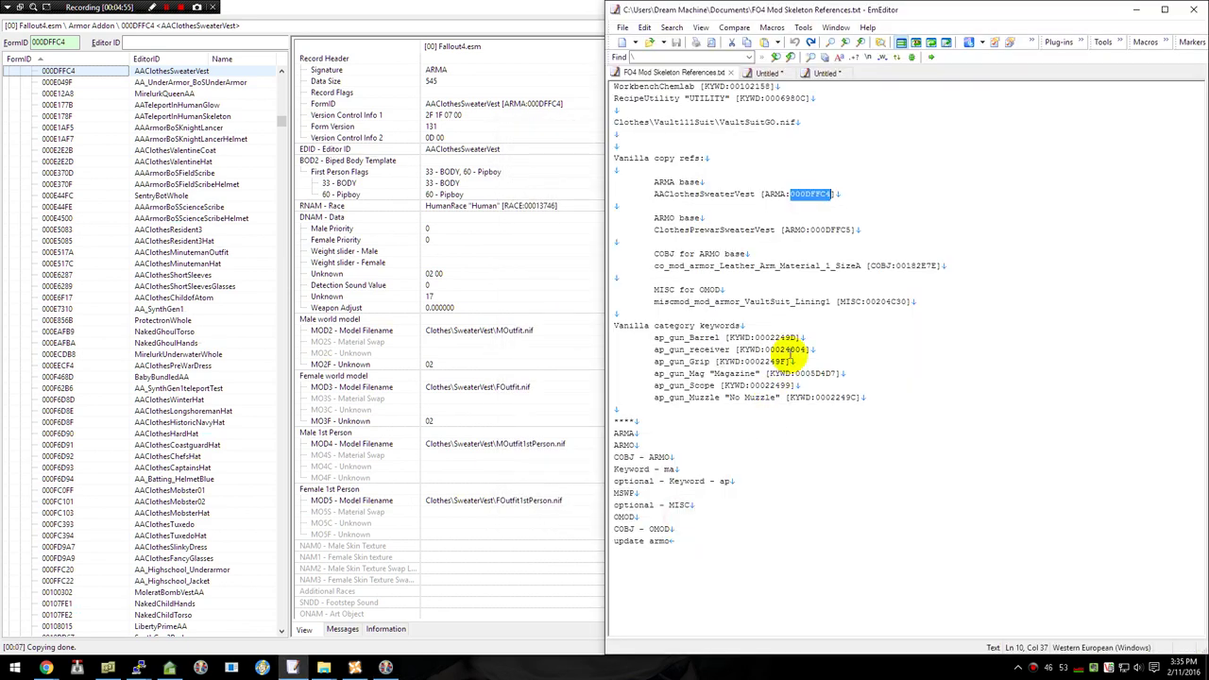
double_click(830, 229)
key("ctrl+c")
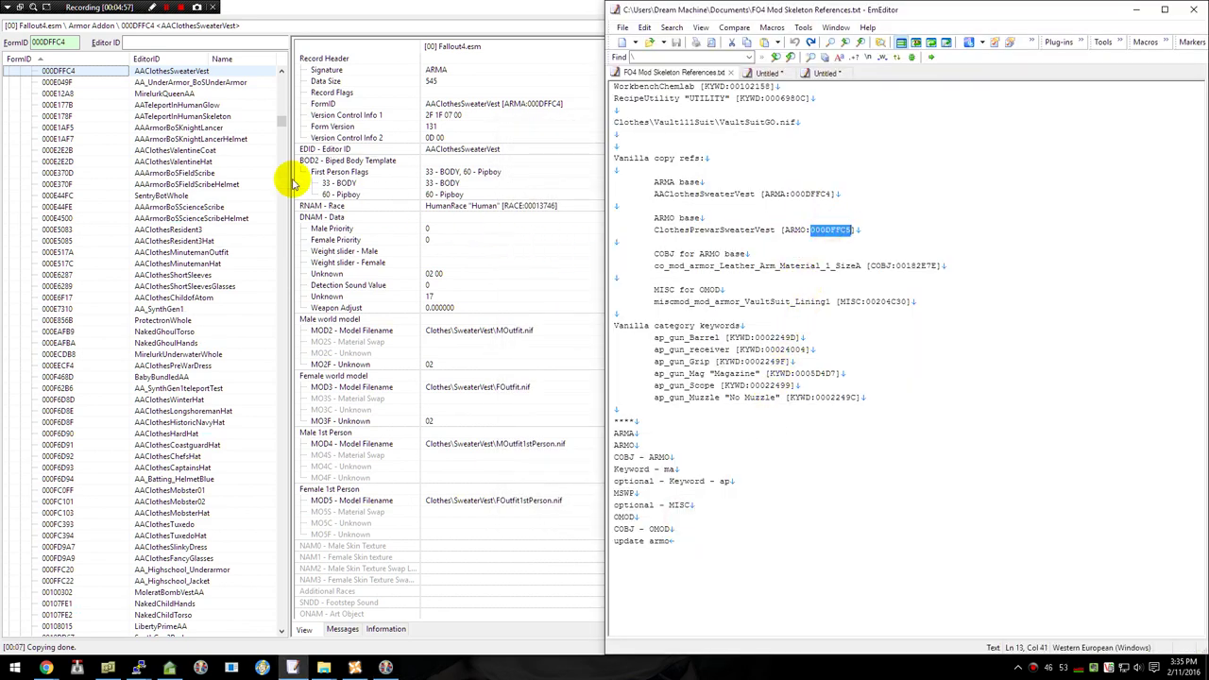
double_click(48, 43)
key("ctrl+v")
key("Return")
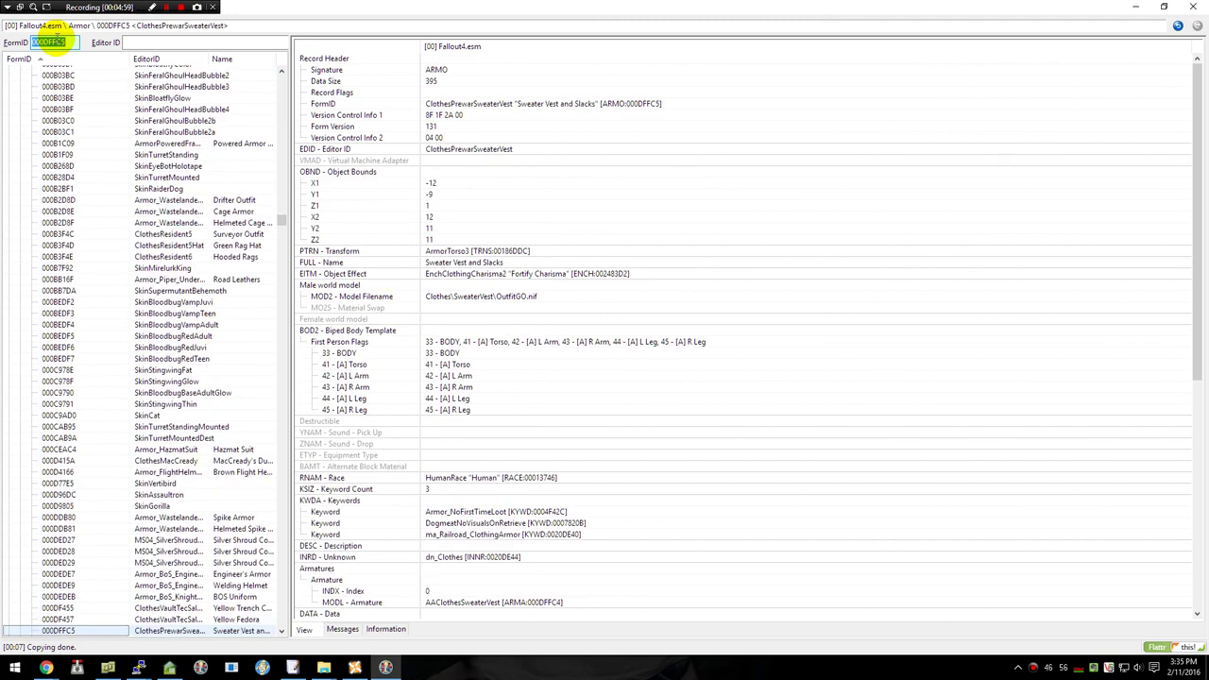
- Rename ClothesPrewarSweaterVest's EditorID to TutorialGlovesAM and copy it as new into Tutorial_Armor_Test.esp
double_click(161, 633)
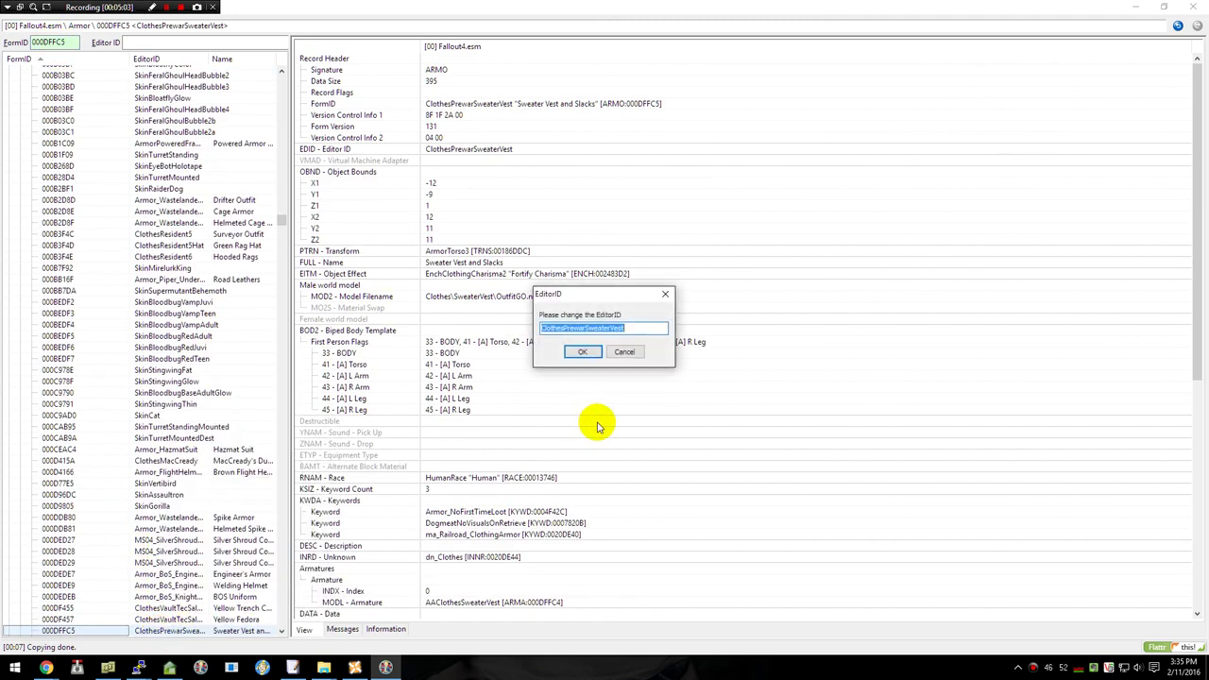
type("TutorialGlovesAM")
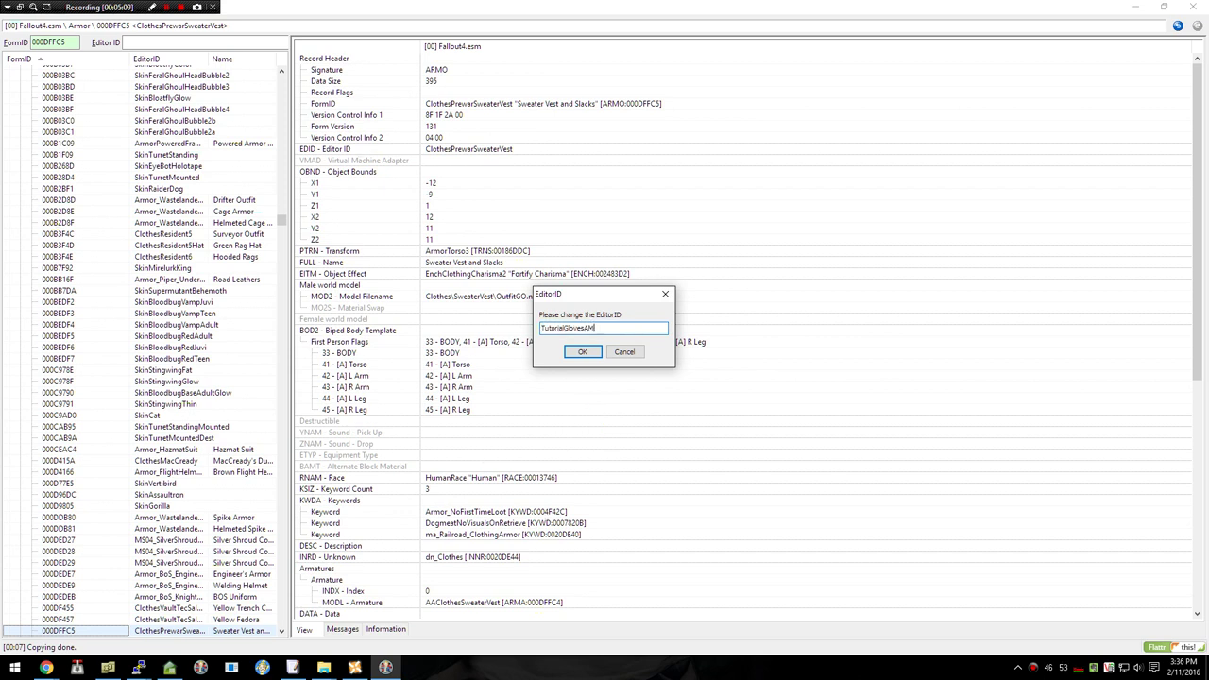
key("Return")
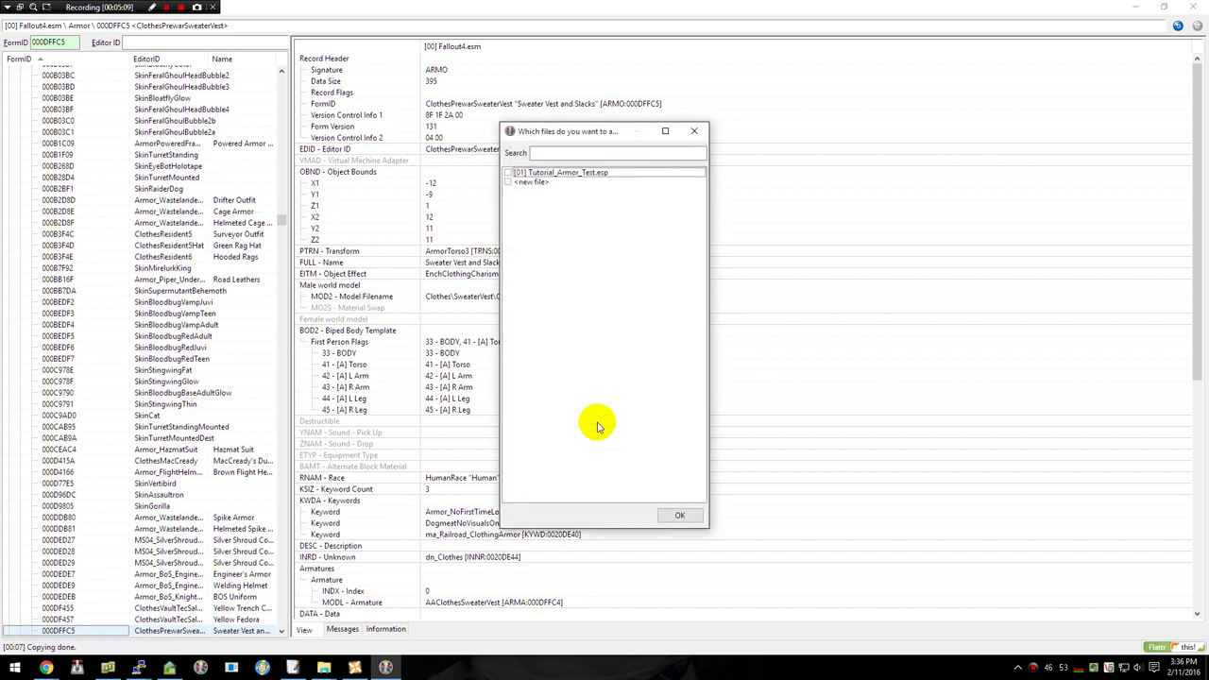
left_click(677, 513)
- Jump to recipe 00182E7E, rename it TutorialGlovesCO, and copy it into Tutorial_Armor_Test.esp
key("alt+Tab")
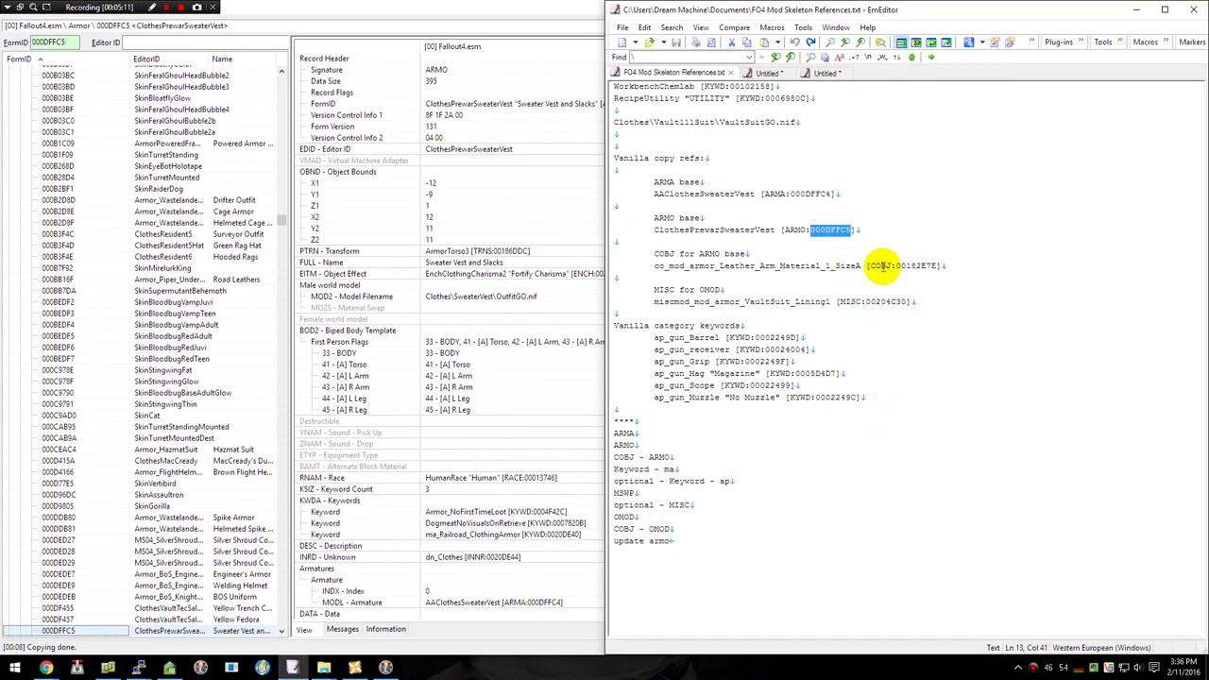
double_click(917, 266)
key("ctrl+c")
left_click(76, 43)
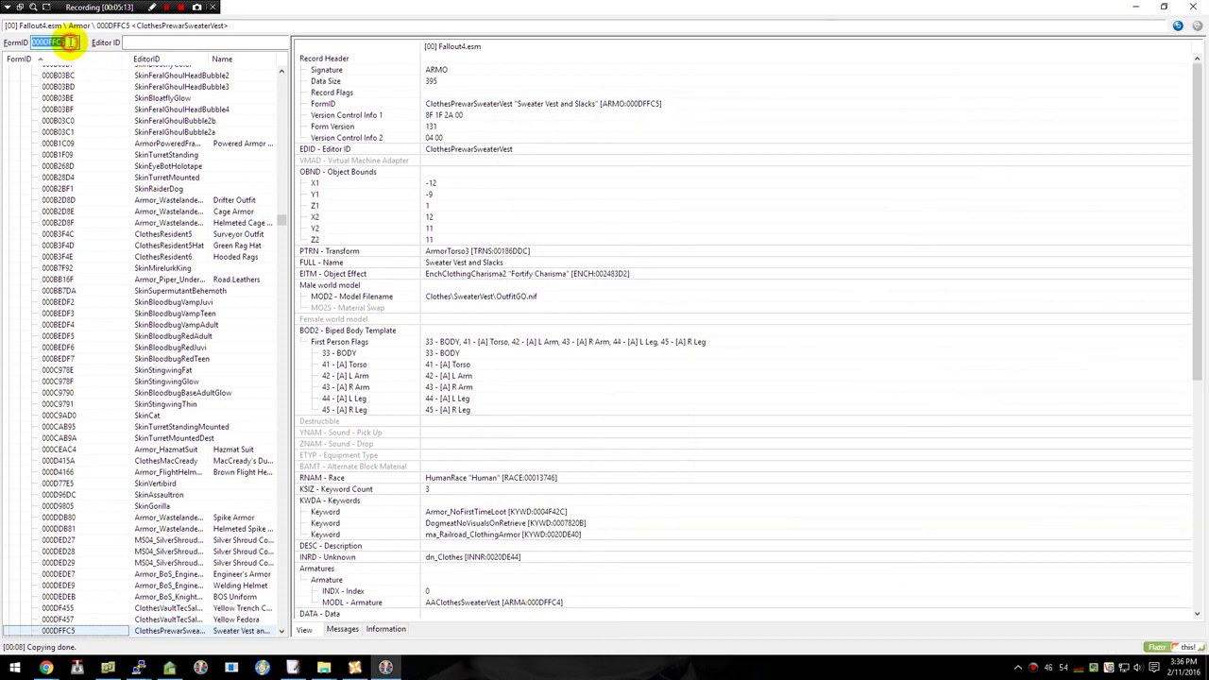
key("ctrl+v")
key("Return")
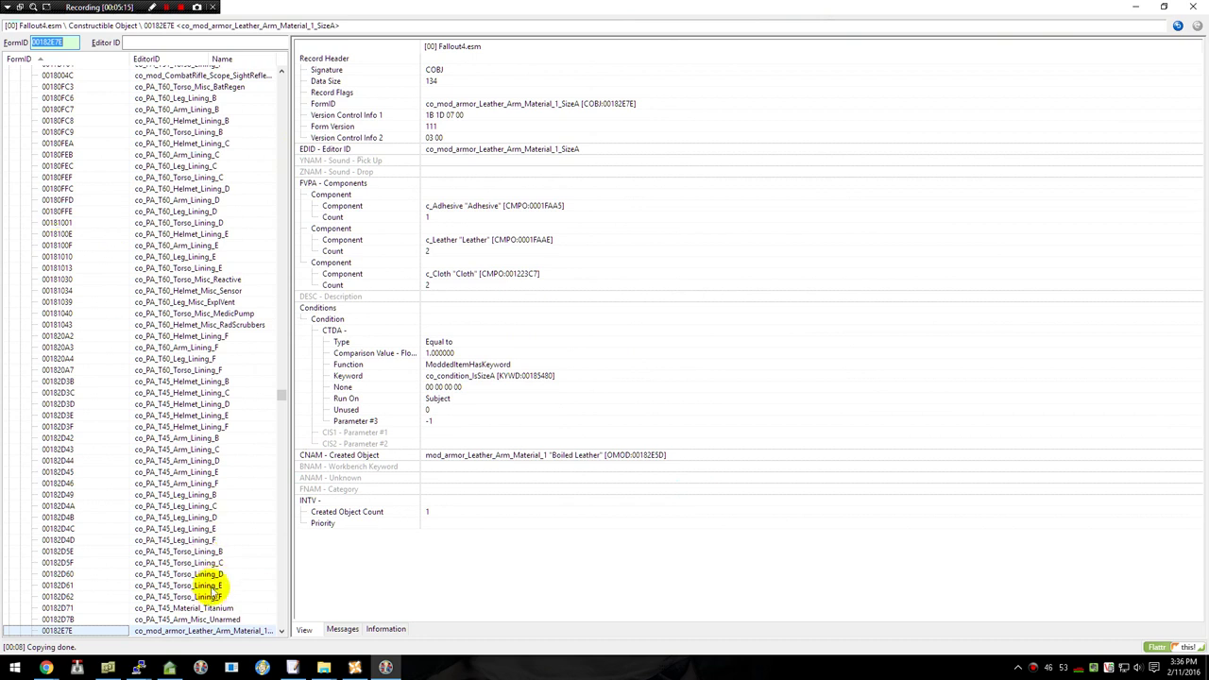
double_click(213, 631)
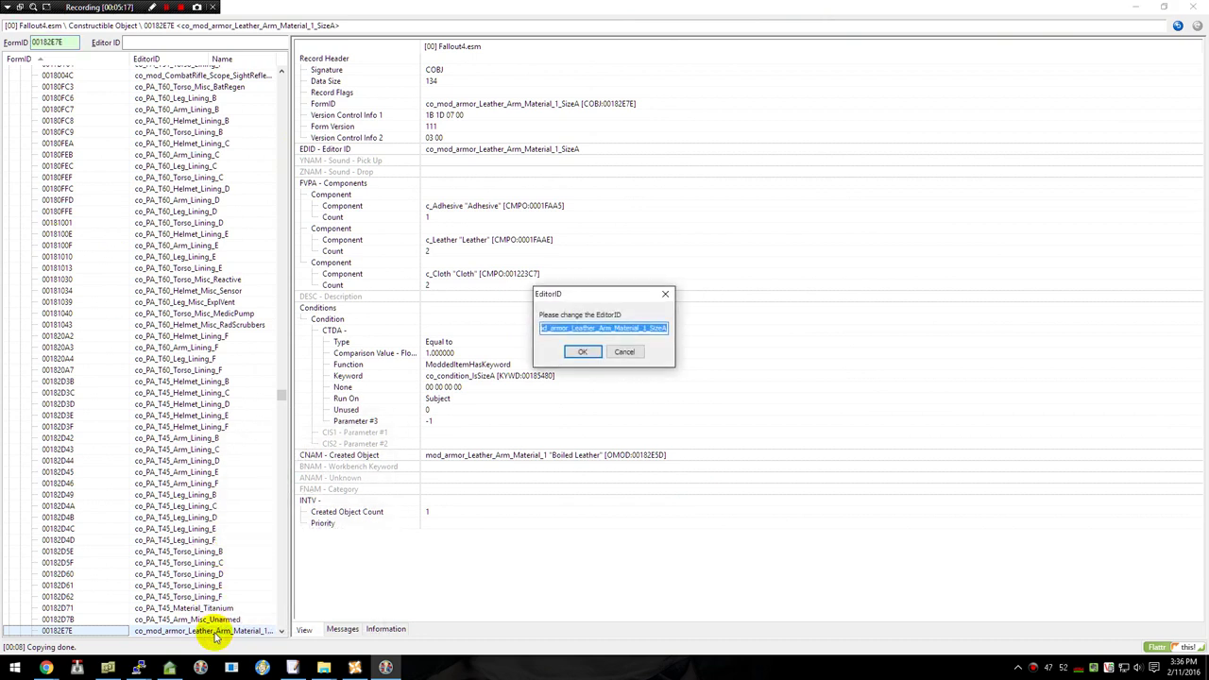
type("TutorialGlovesCO")
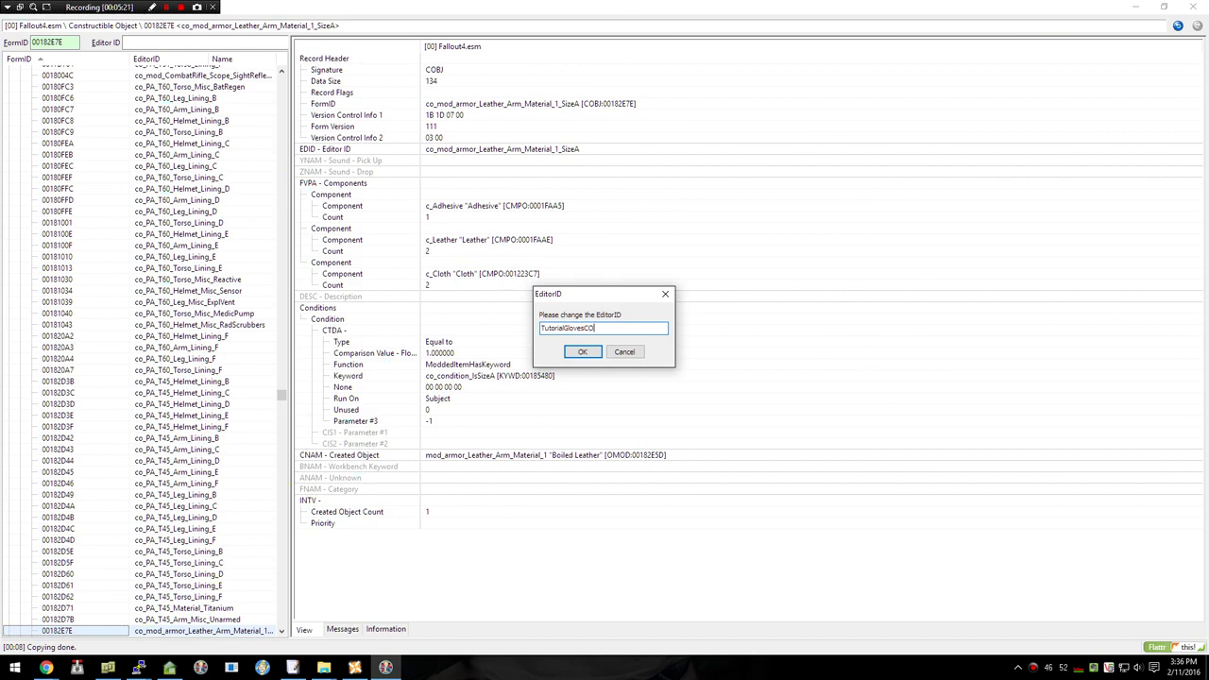
key("Return")
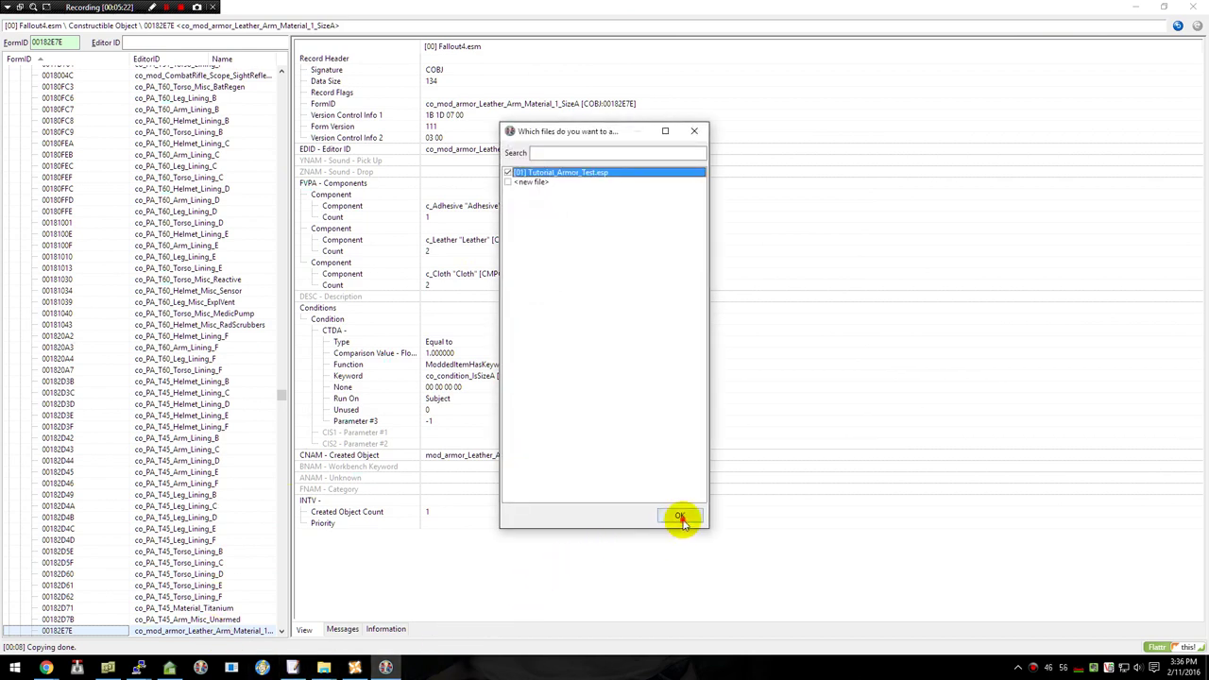
left_click(681, 518)
left_click(202, 235)
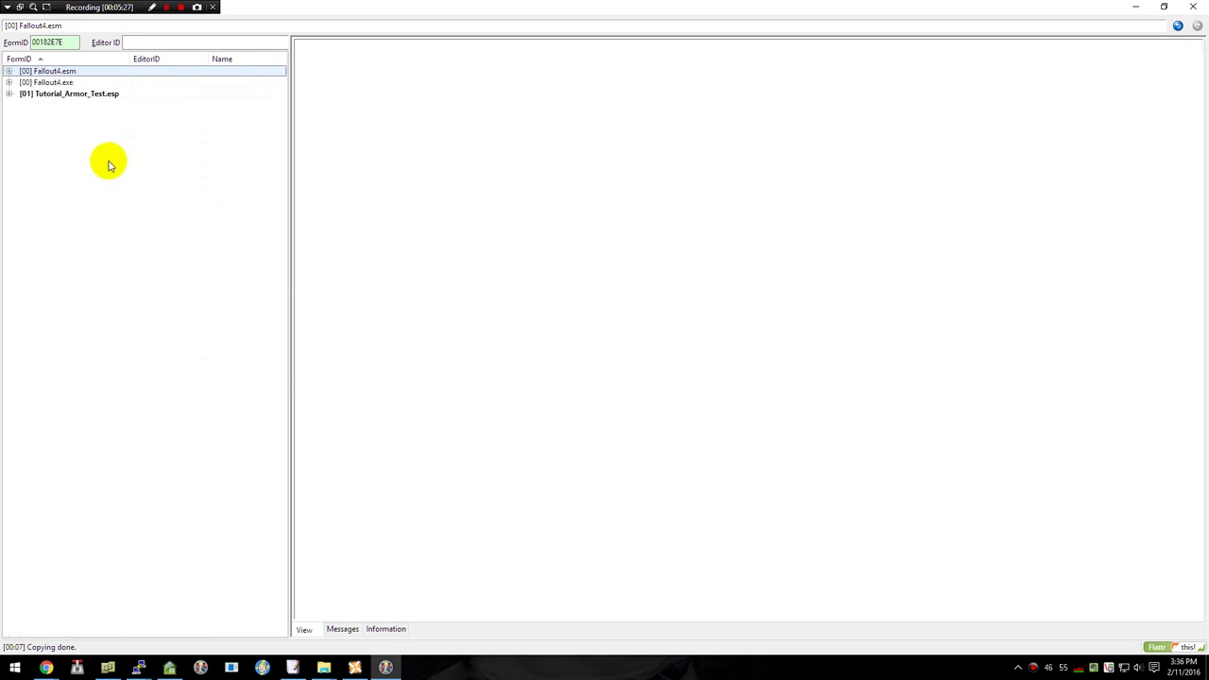
- Fully expand Tutorial_Armor_Test.esp to show its Armor Addon, Armor and Constructible Object records
left_click(65, 95)
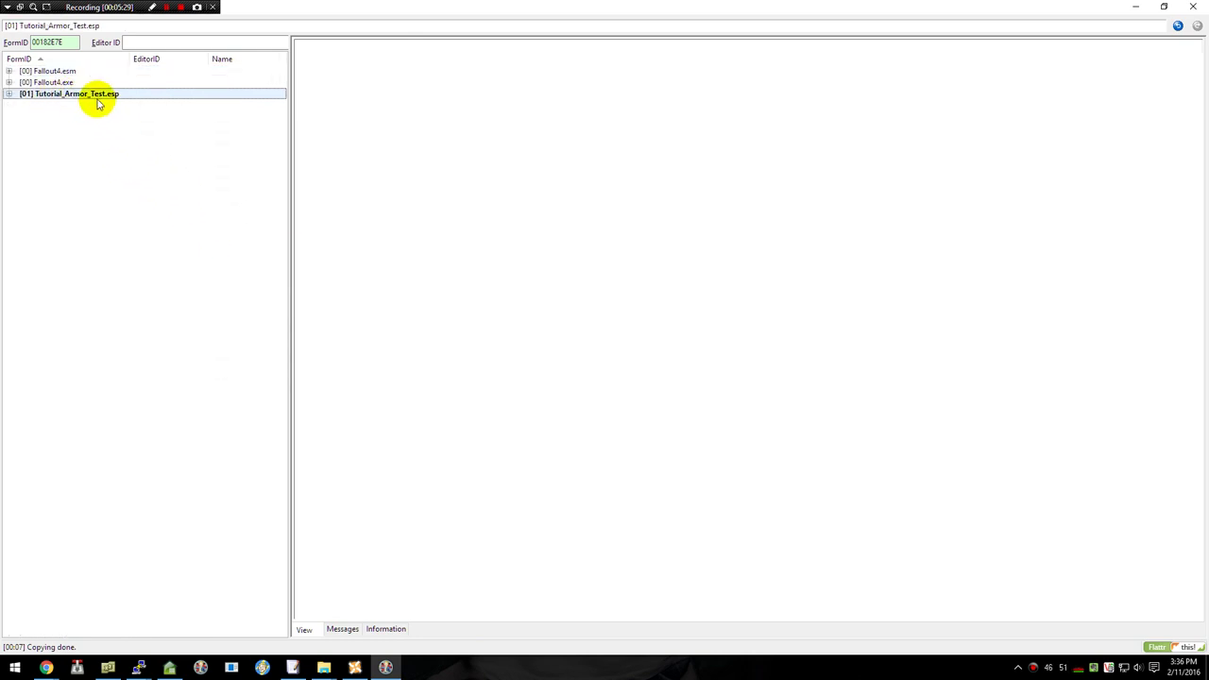
double_click(99, 96)
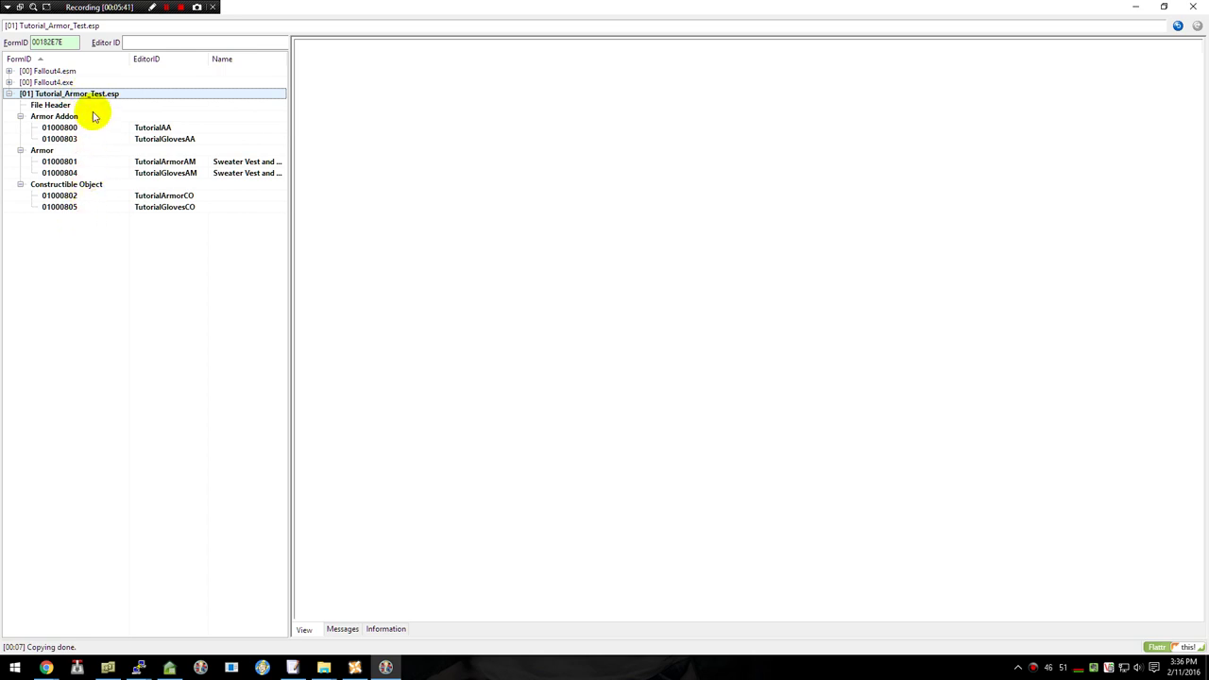
key("Left")
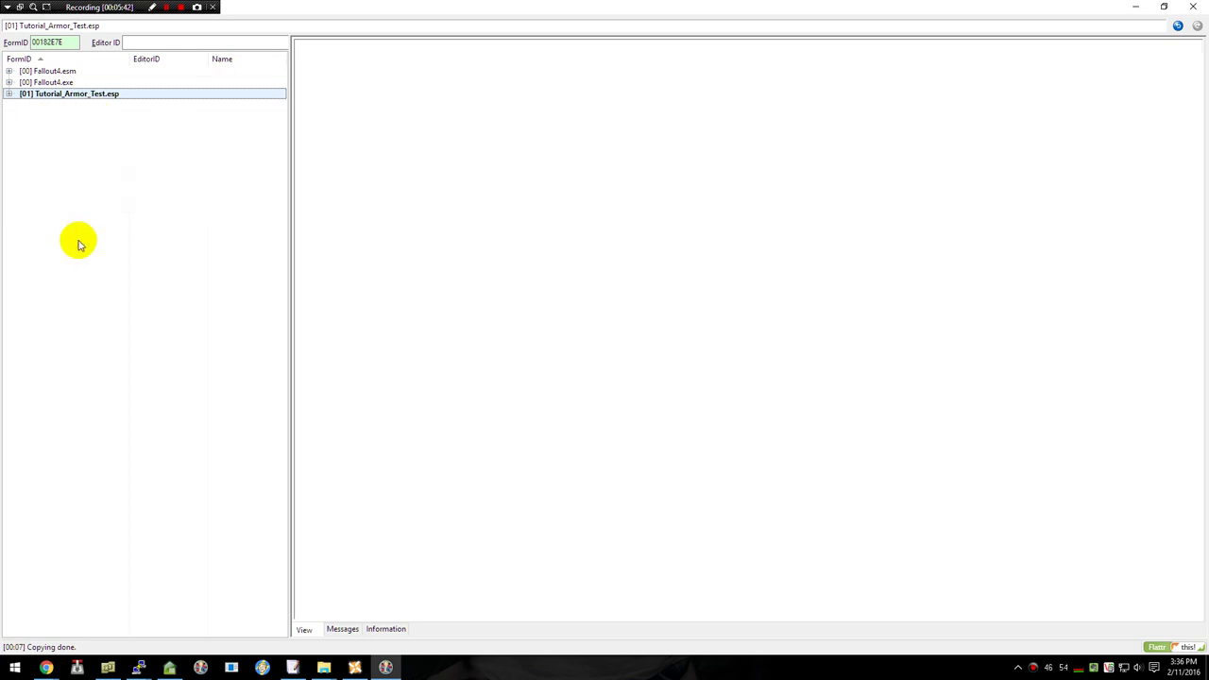
key("Right")
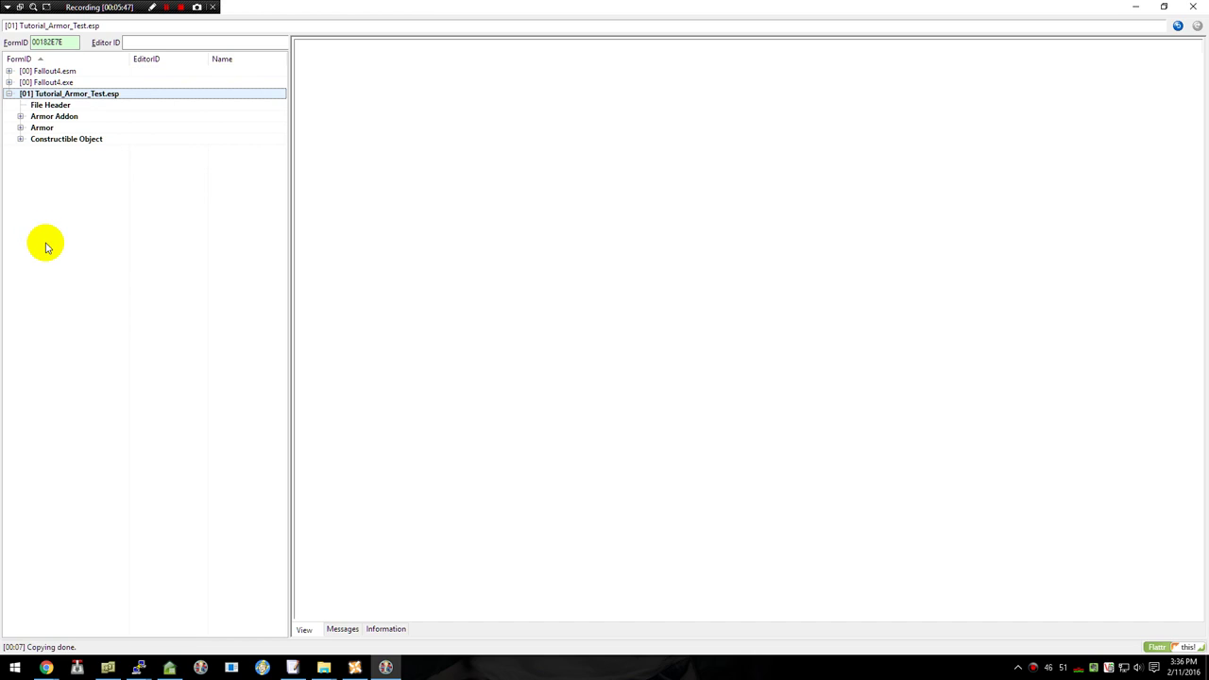
key("KP_Multiply")
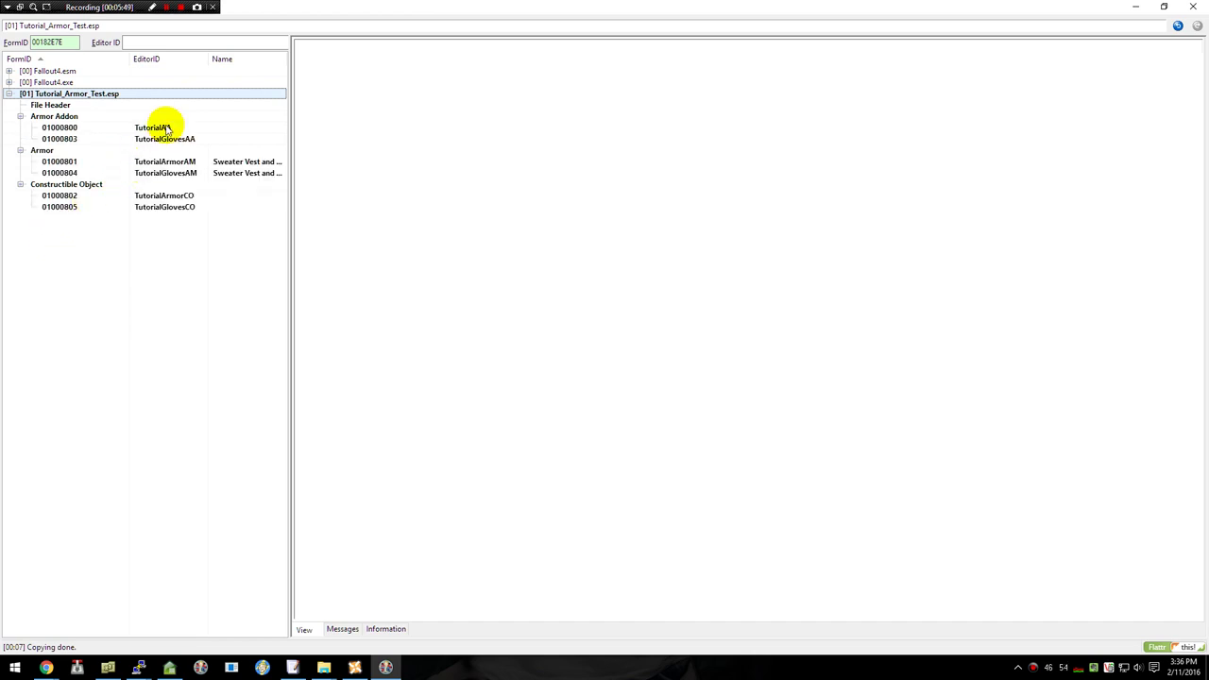
left_click(194, 130)
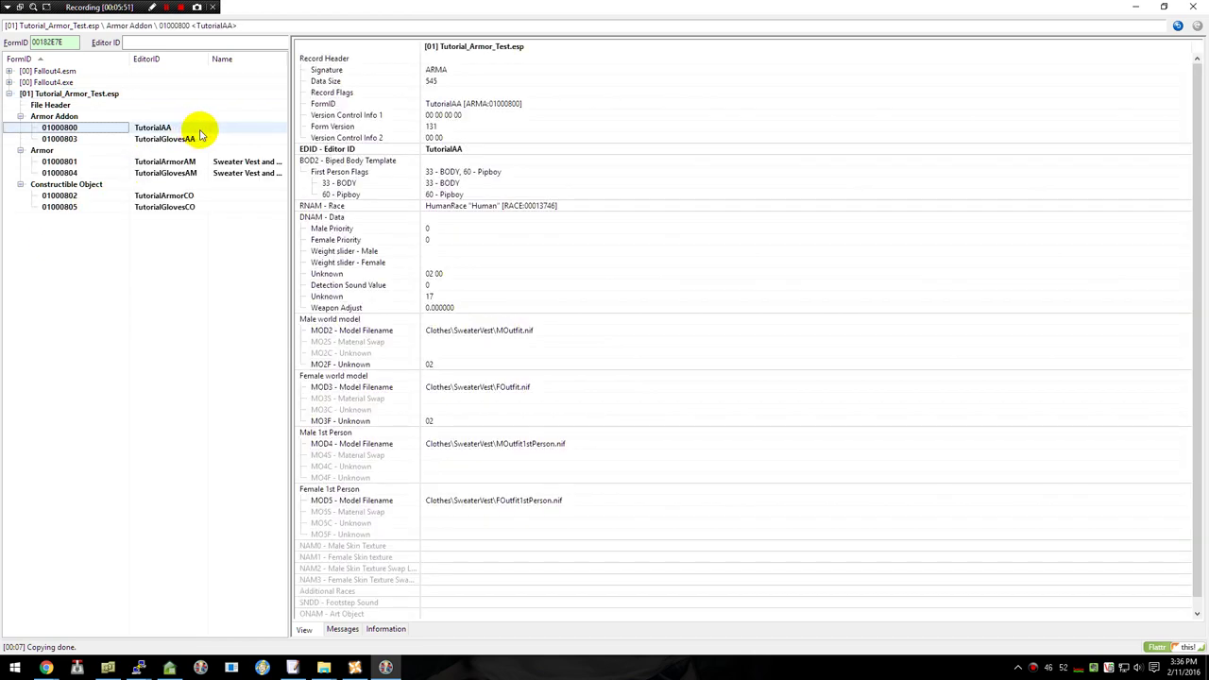
- Check TutorialAA's male world model, still set to Clothes\SweaterVest\MOutfit.nif
left_click(546, 333)
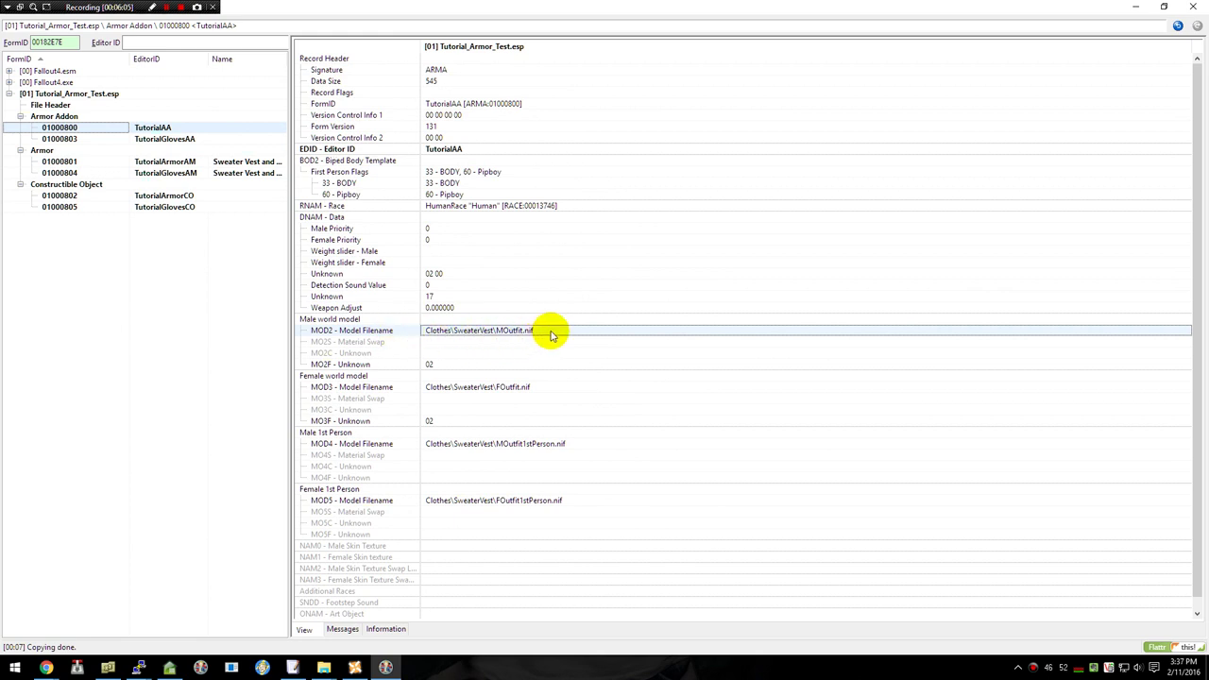
- Reset TutorialAA's First Person Flags to 33 - BODY plus [U] slots 36–40, dropping Pipboy
right_click(457, 175)
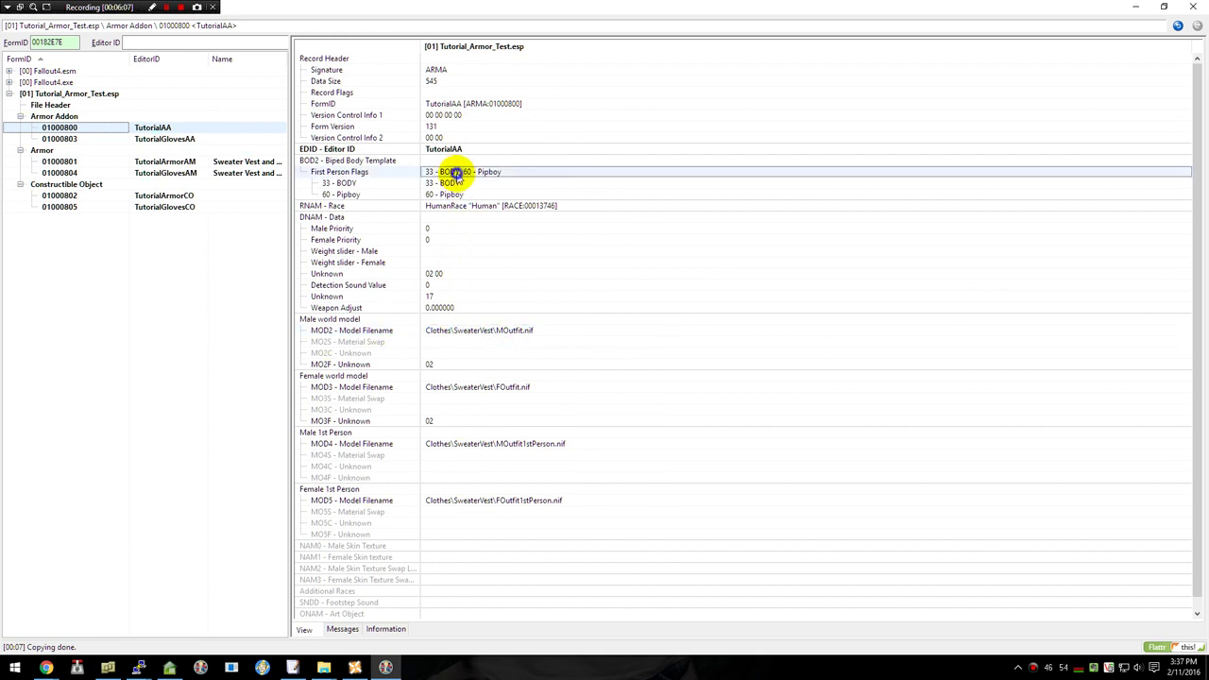
left_click(486, 182)
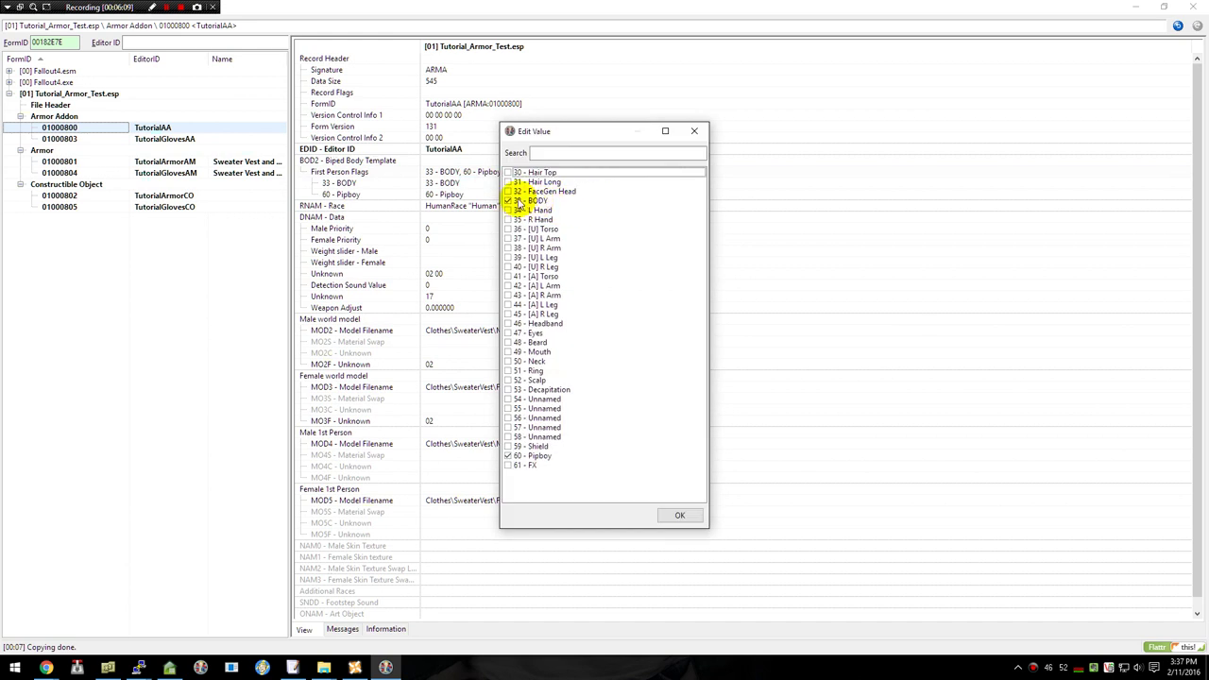
right_click(541, 241)
left_click(581, 281)
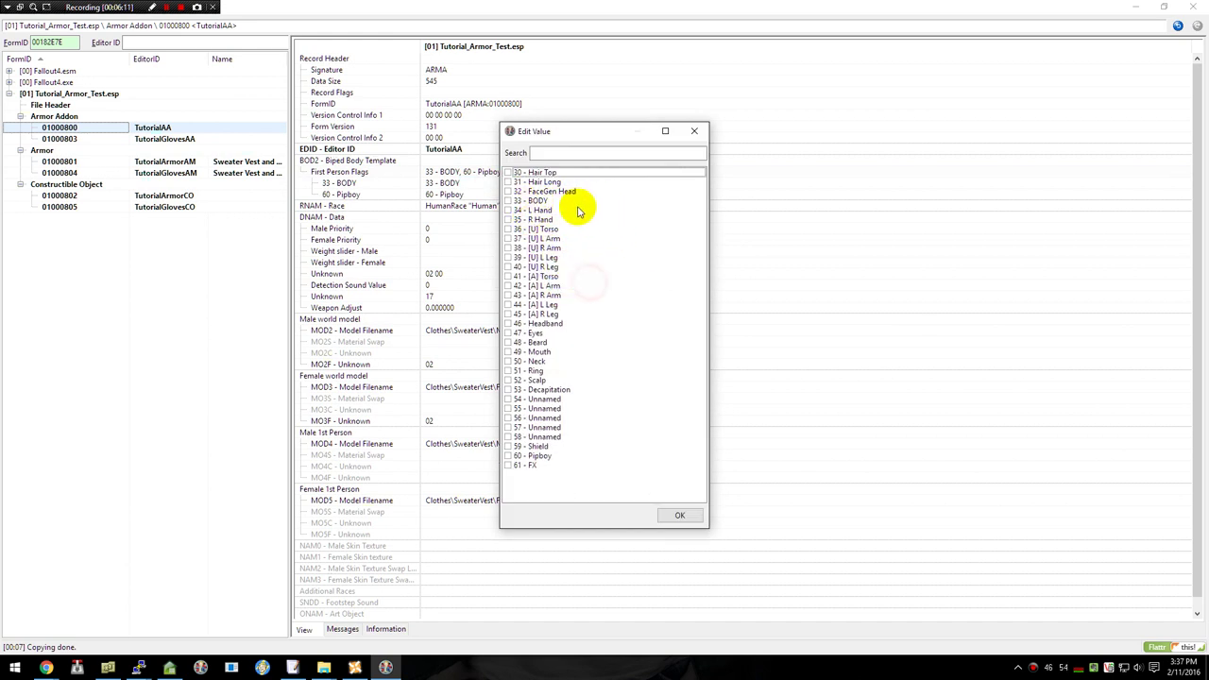
right_click(574, 211)
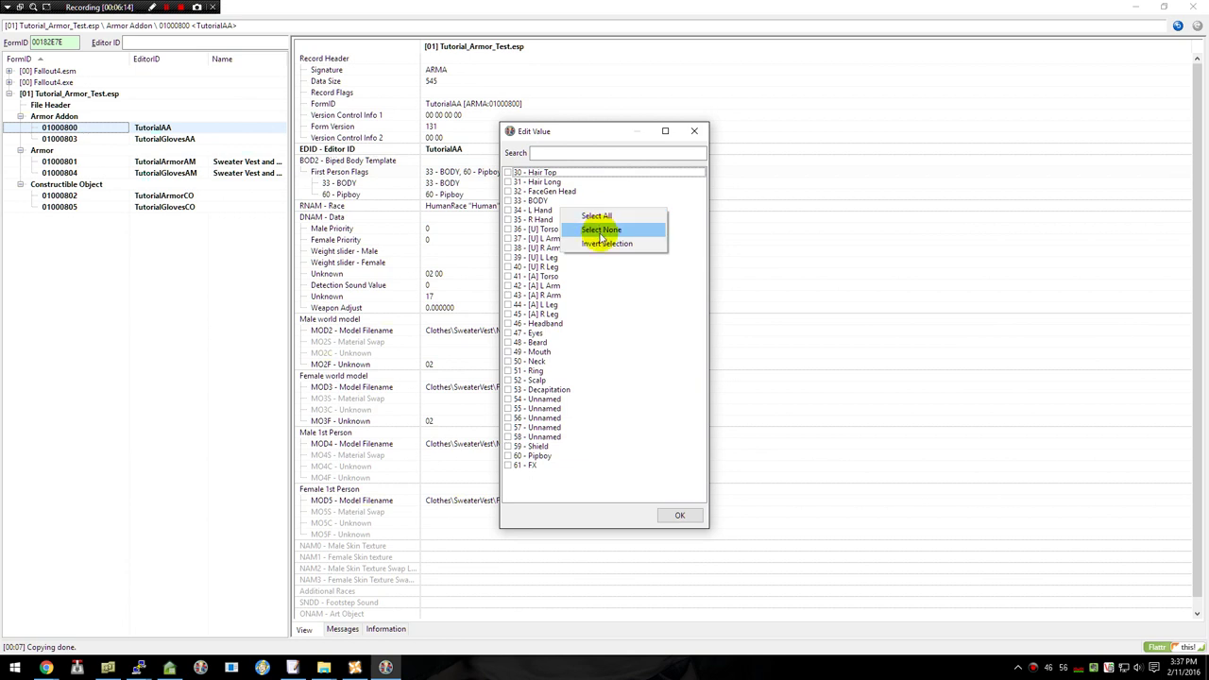
left_click(536, 201)
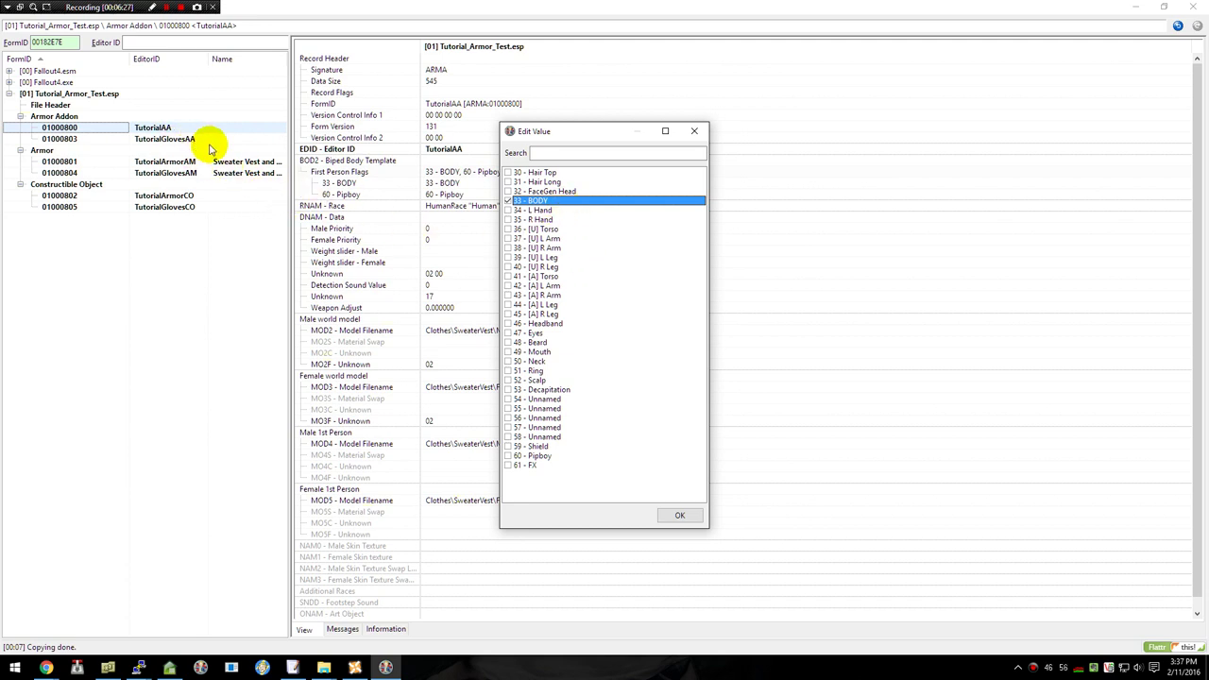
left_click(570, 232)
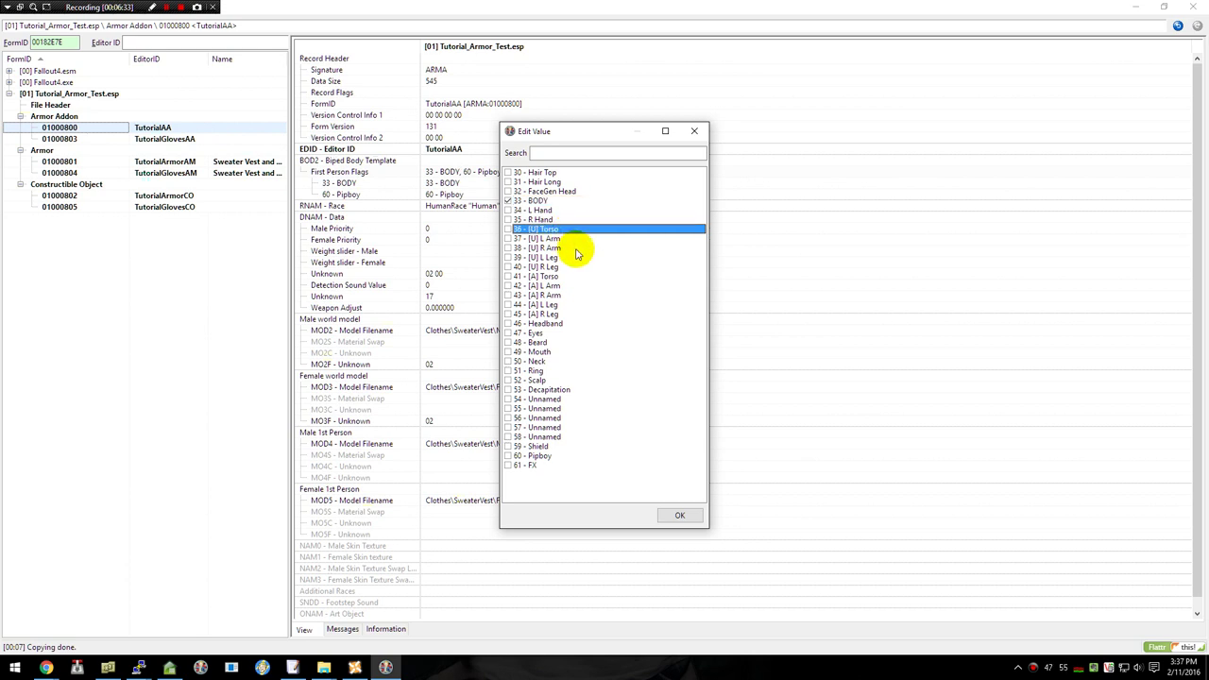
left_click(572, 239)
left_click(568, 250)
left_click(570, 257)
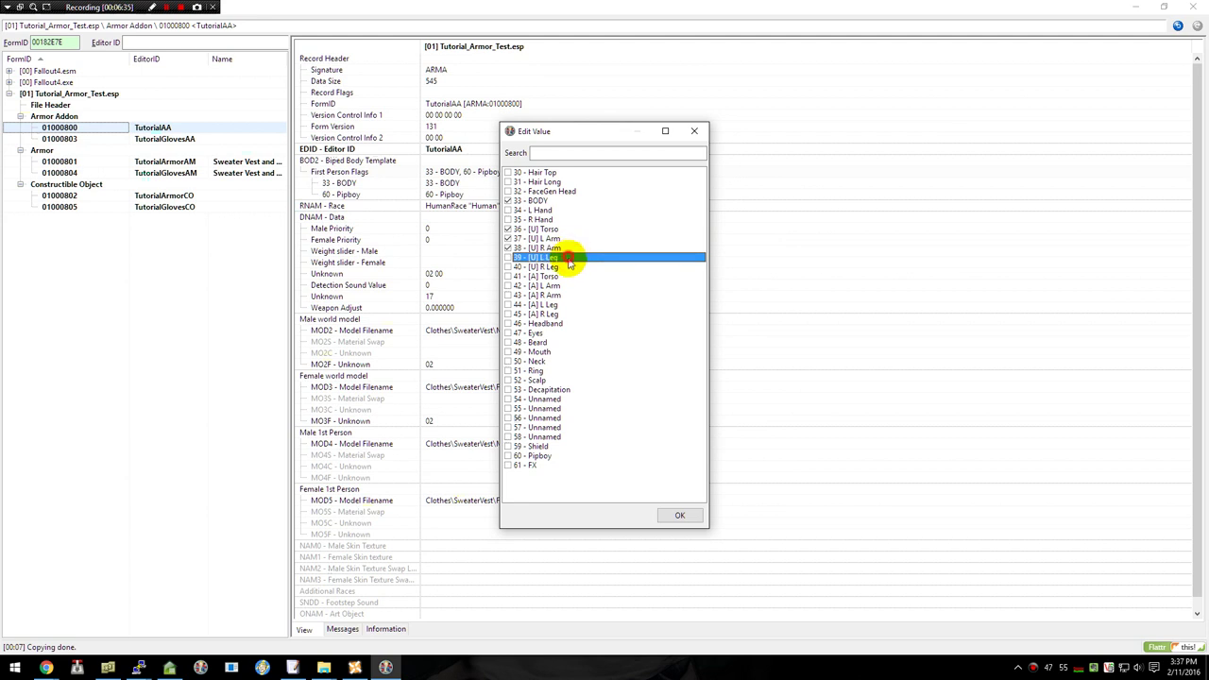
left_click(572, 266)
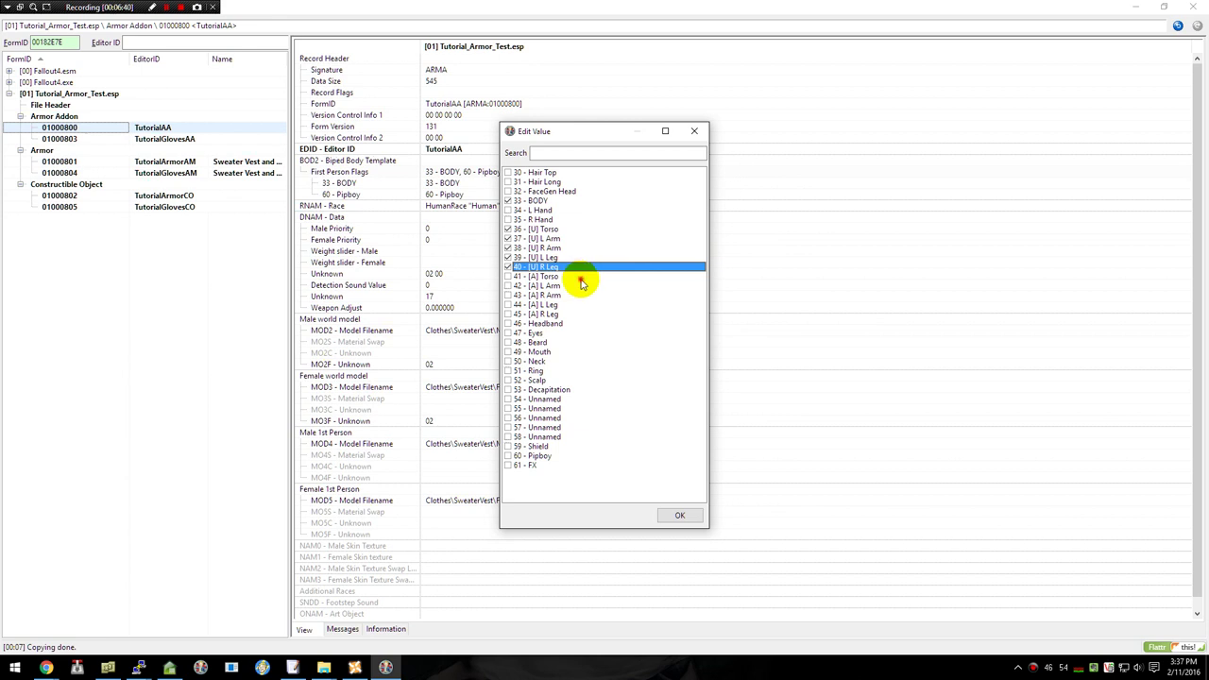
left_click(581, 277)
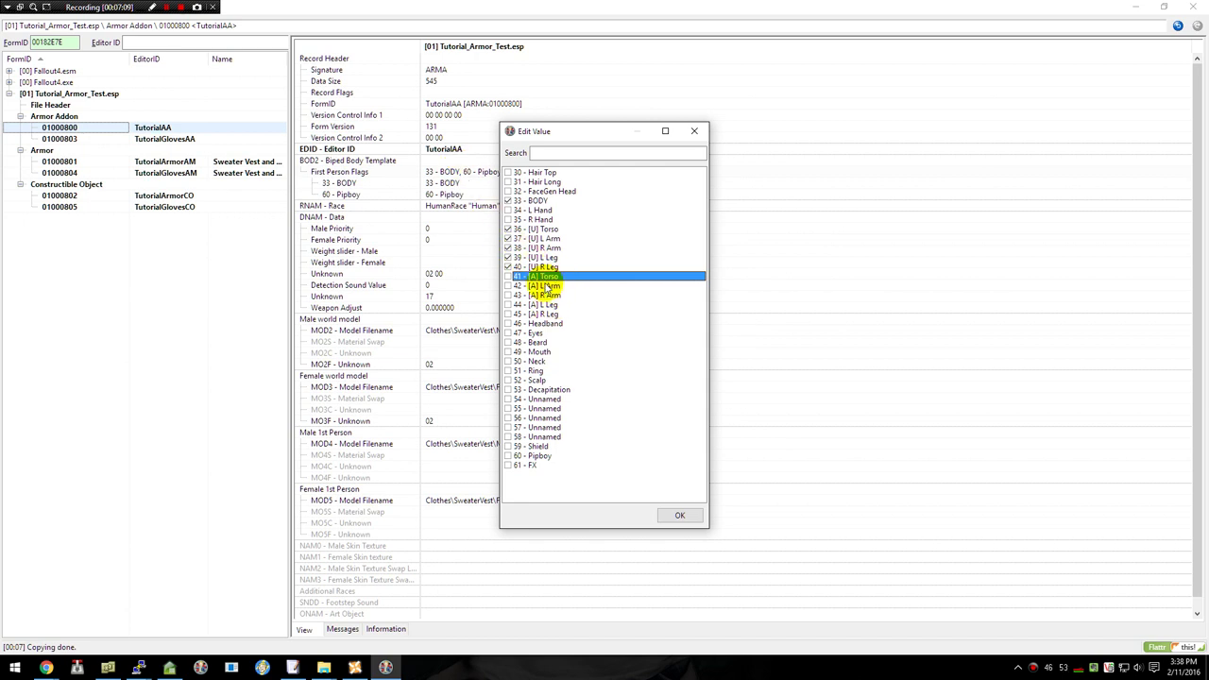
left_click(681, 518)
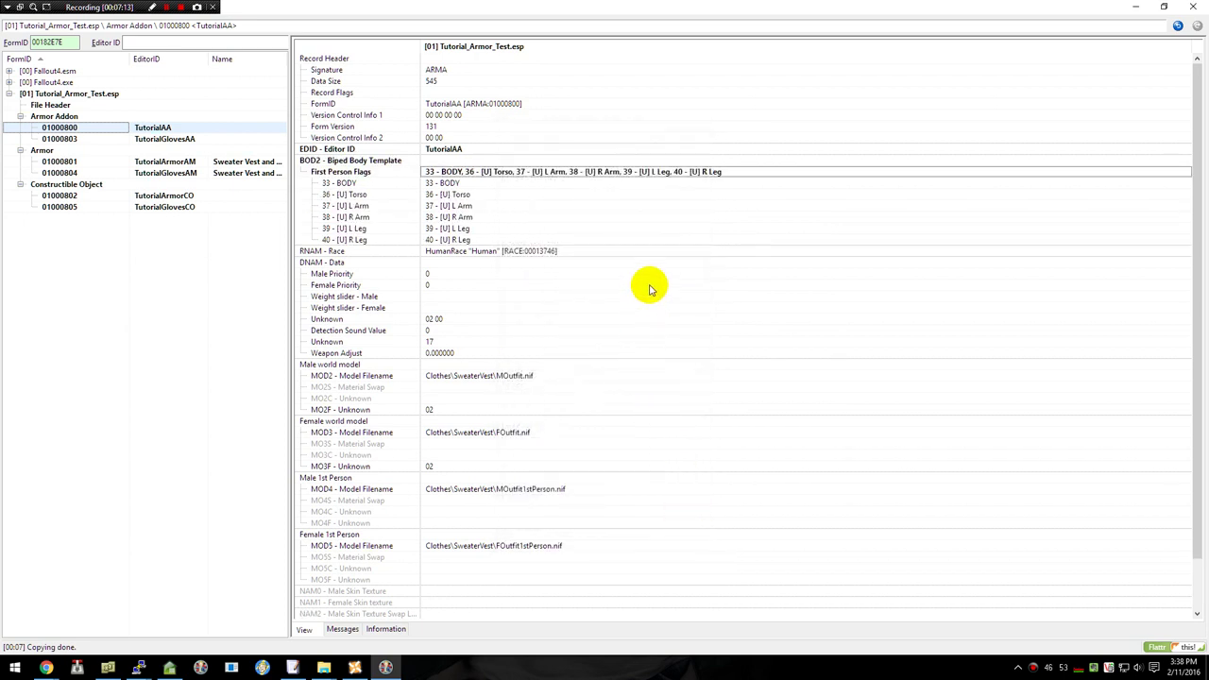
- Set TutorialAA's female world model (MOD3) to ralfetas\tactical\tactical.nif
scroll(520, 378, "down", 1)
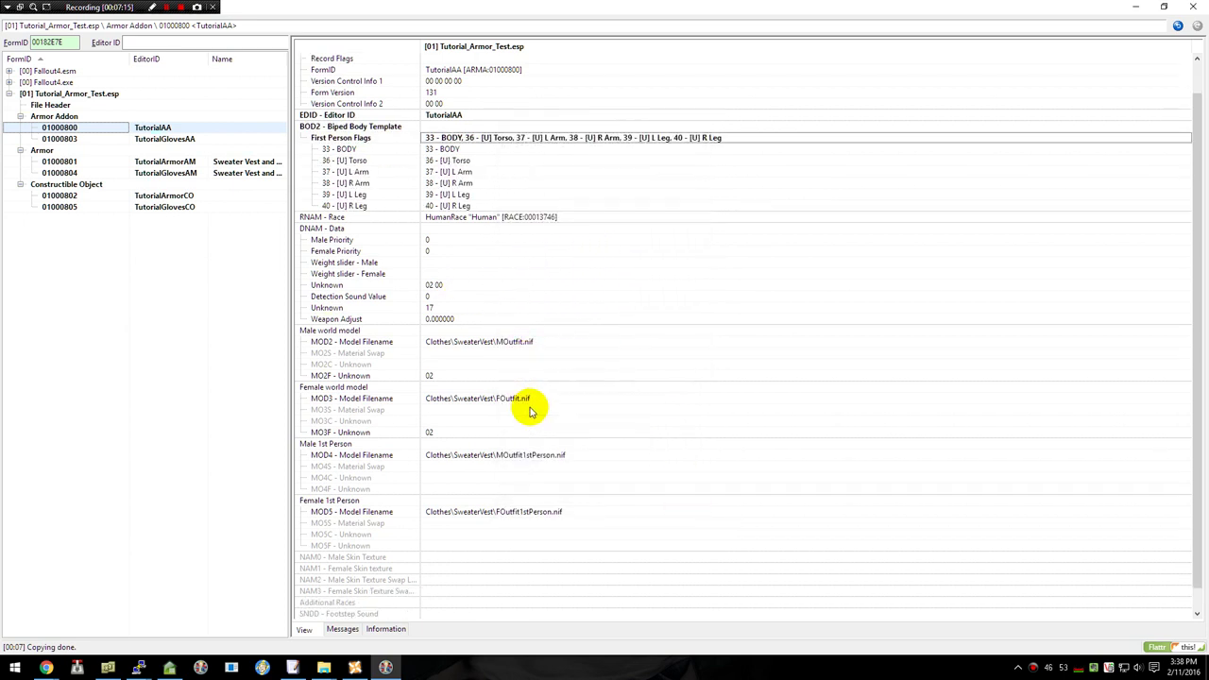
left_click(472, 401)
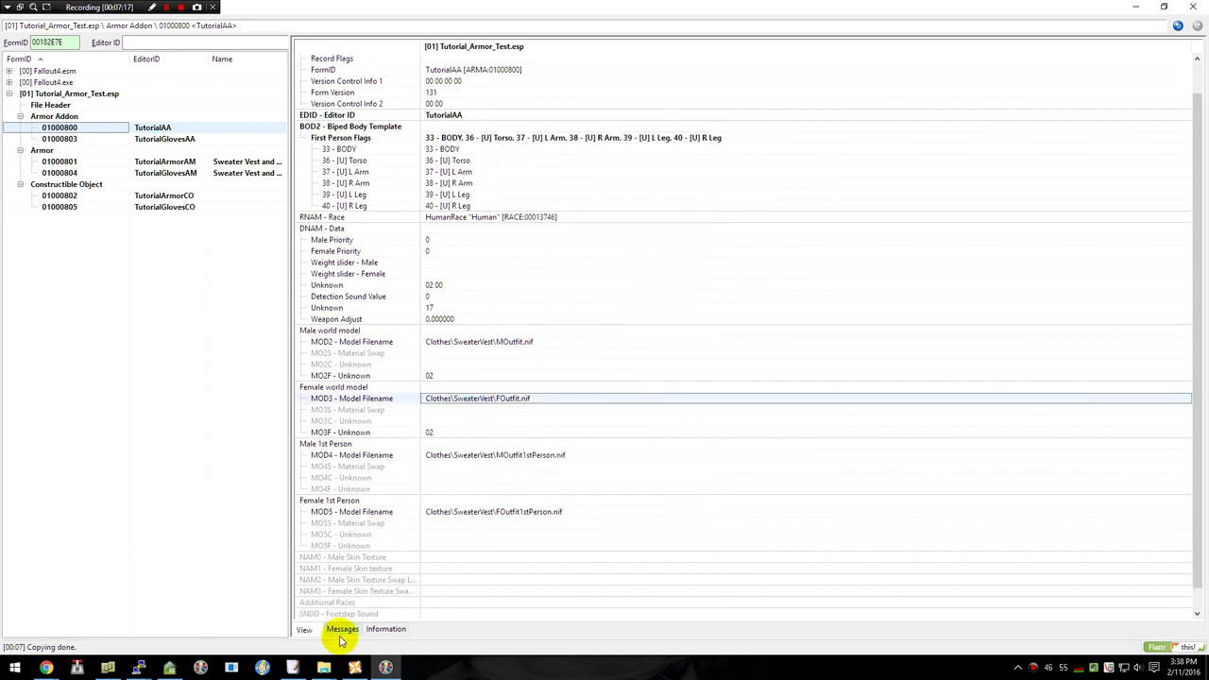
left_click(293, 667)
left_click(827, 72)
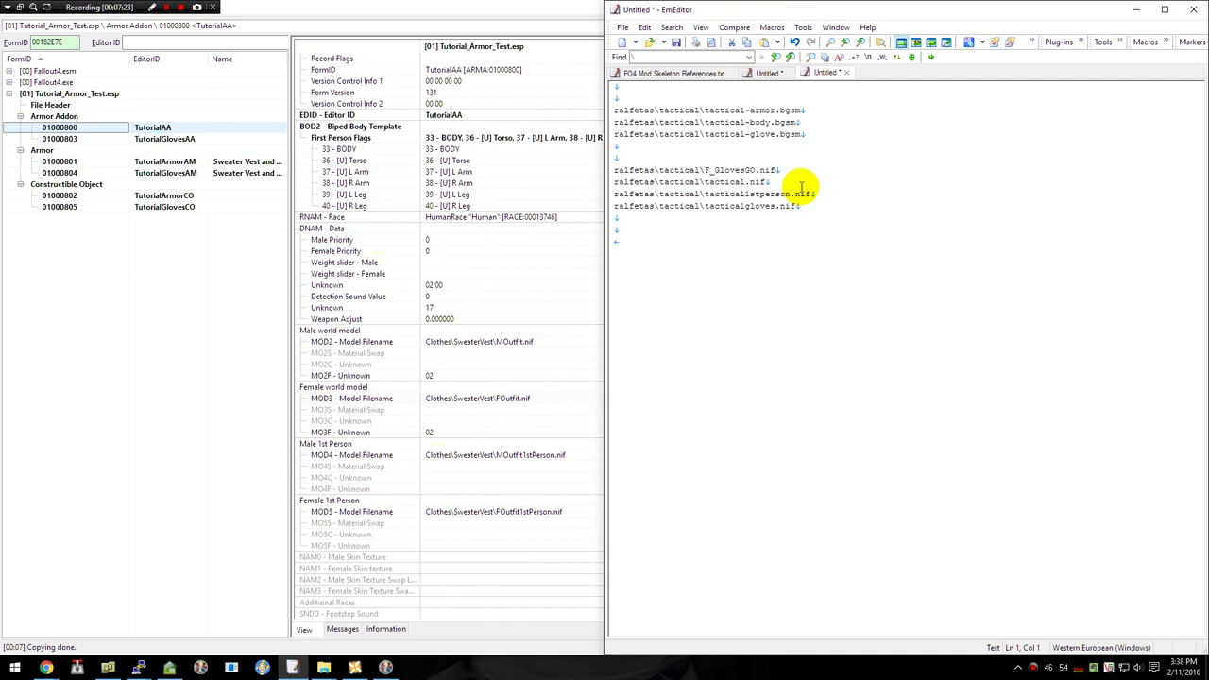
left_click_drag(798, 186, 612, 181)
key("ctrl+c")
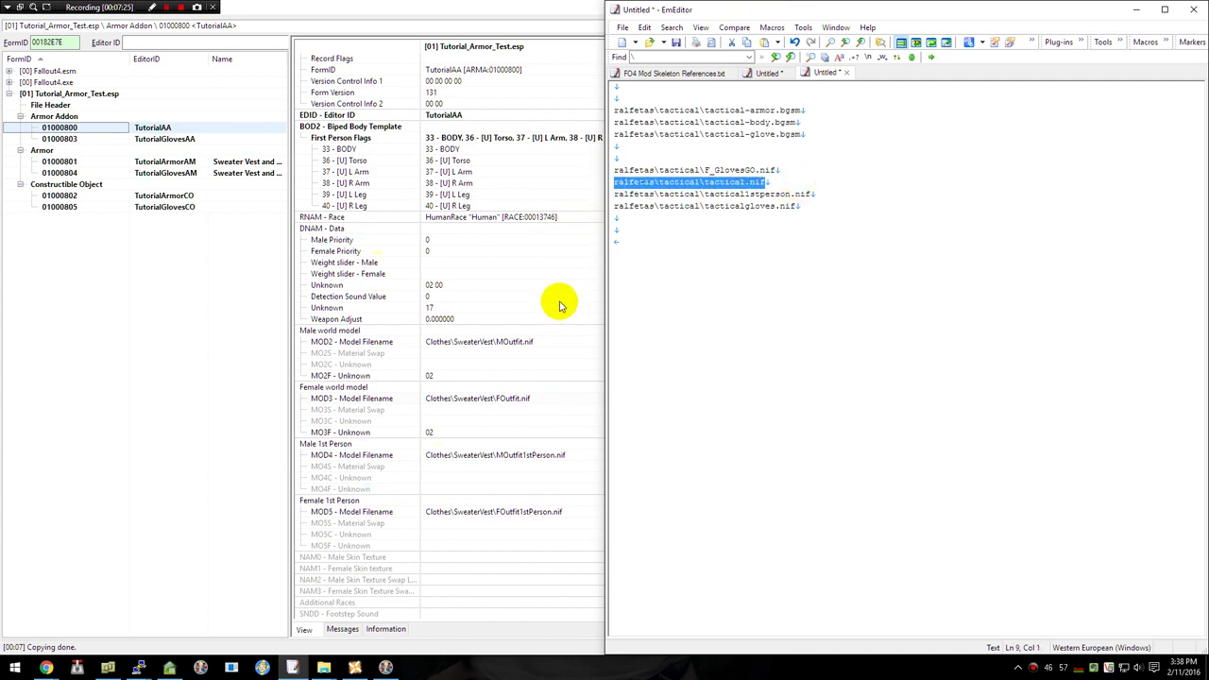
left_click(497, 405)
double_click(498, 409)
key("ctrl+v")
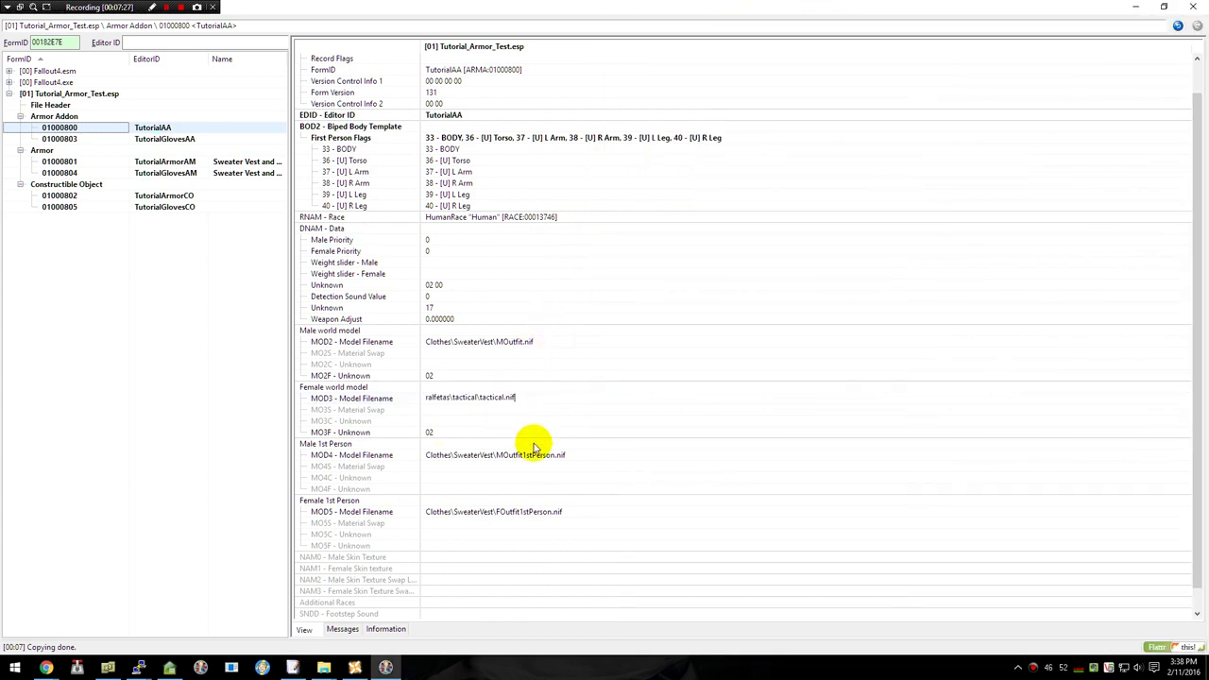
left_click(501, 512)
- Set the female first-person model (MOD5) to ralfetas\tactical\tactical1stperson.nif
key("alt+Tab")
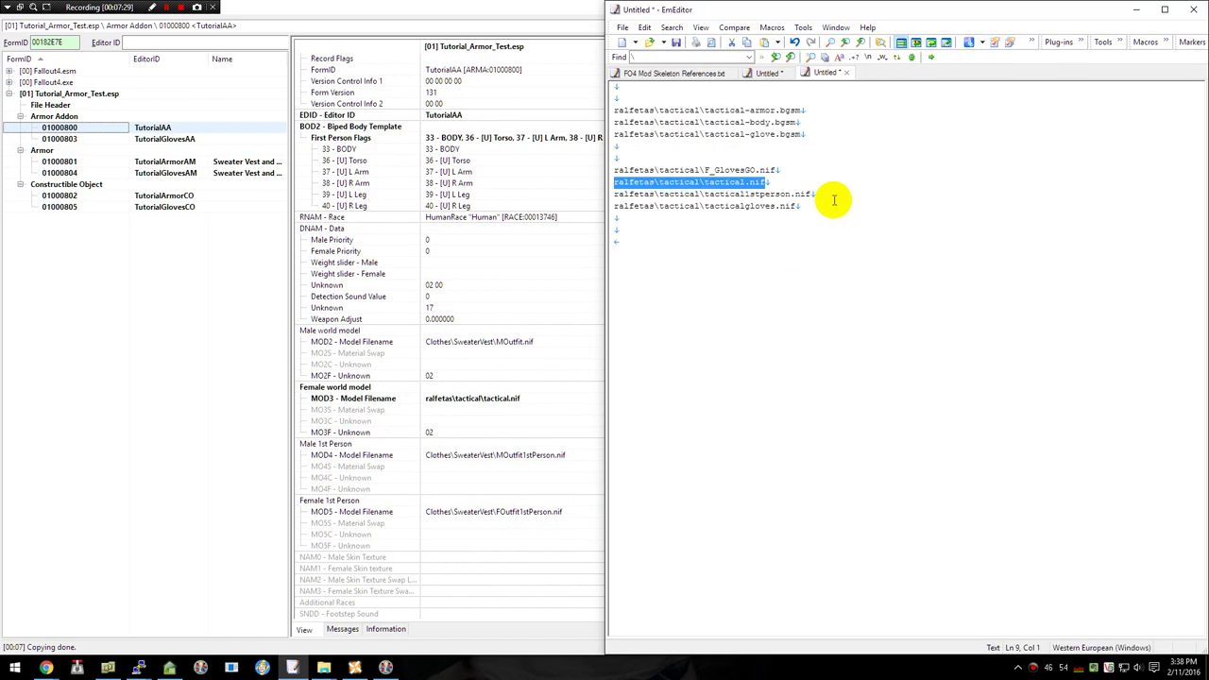
left_click_drag(829, 194, 601, 196)
key("ctrl+c")
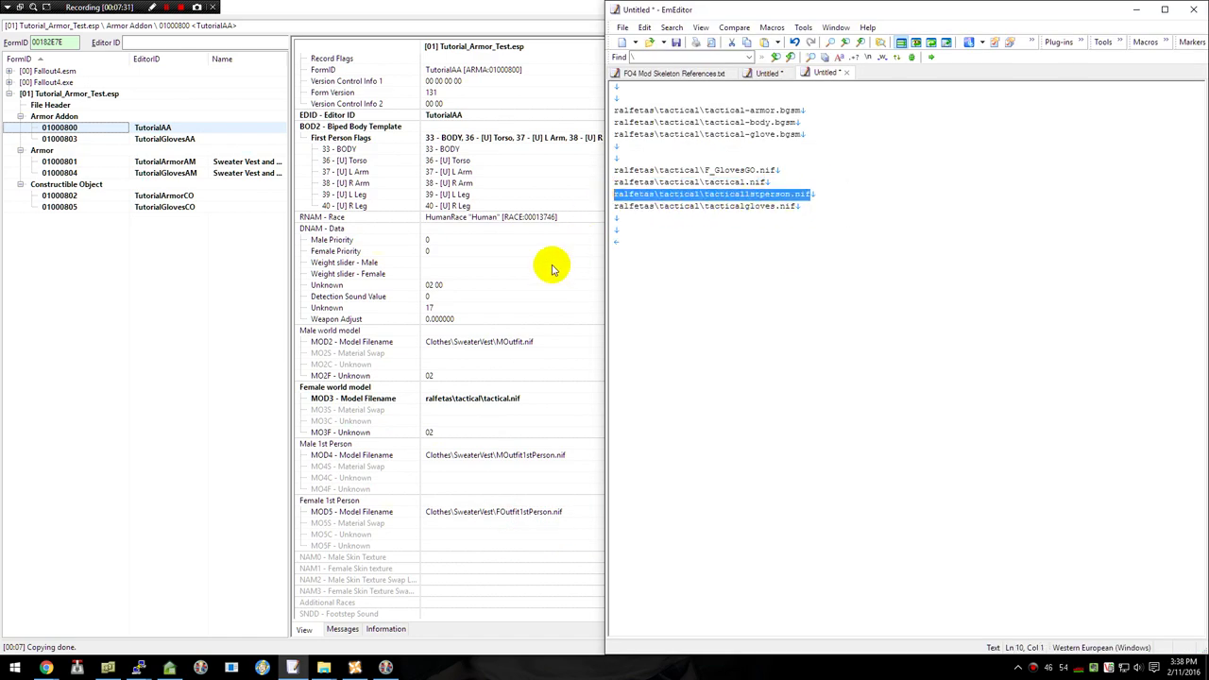
double_click(464, 515)
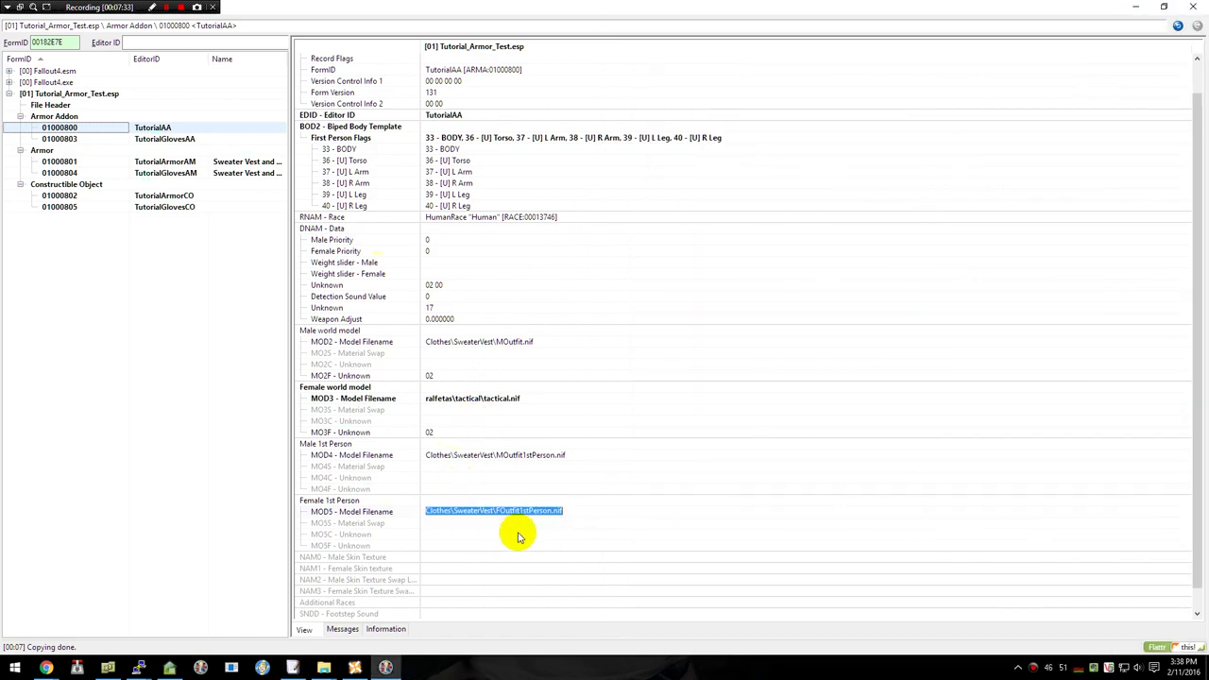
key("ctrl+v")
left_click(507, 538)
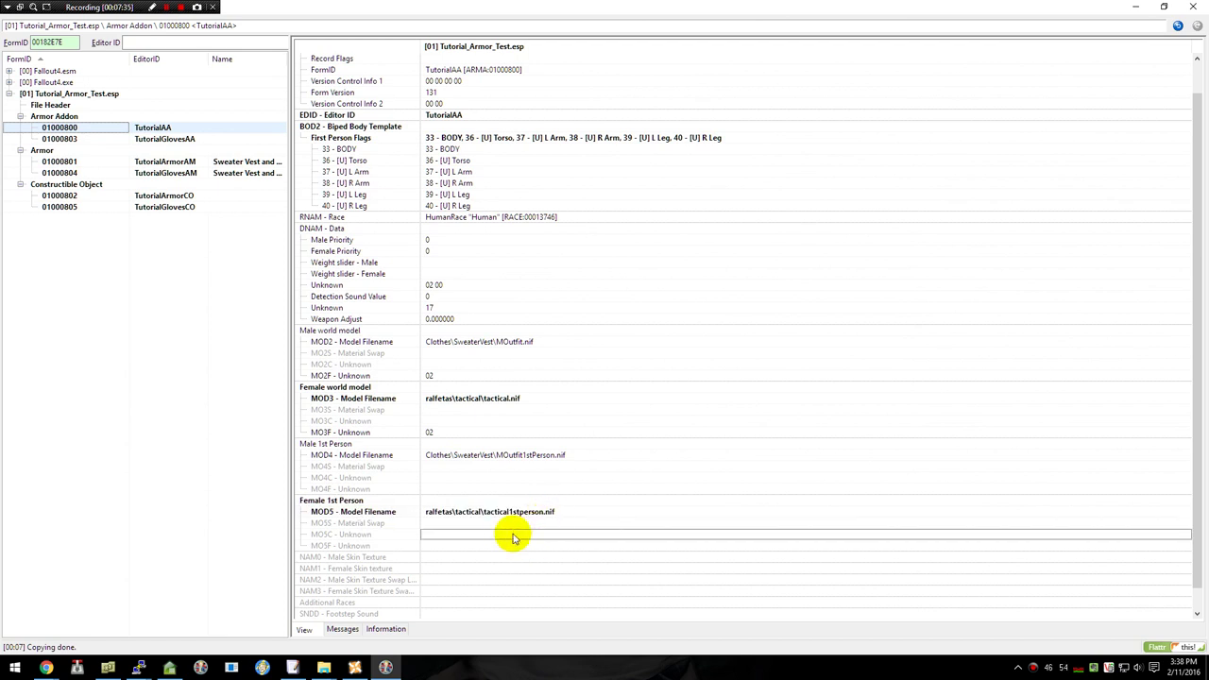
scroll(513, 533, "down", 1)
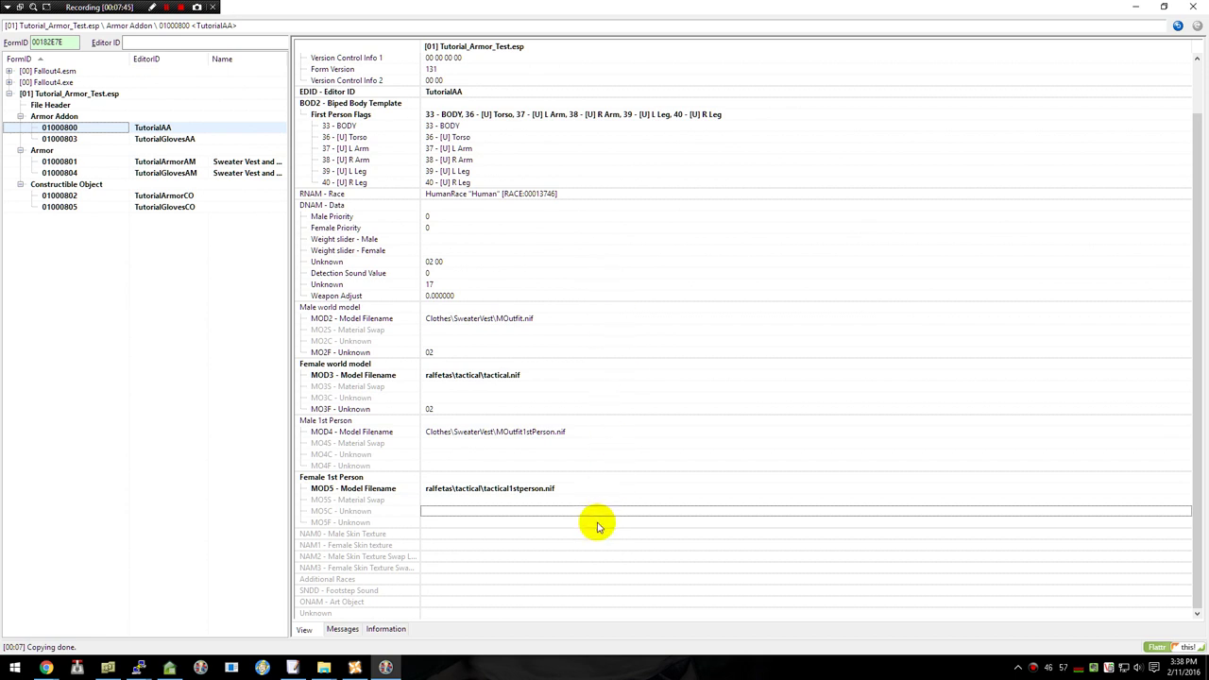
- Add three NULL MODL - Race entries to TutorialAA's Additional Races
left_click(328, 579)
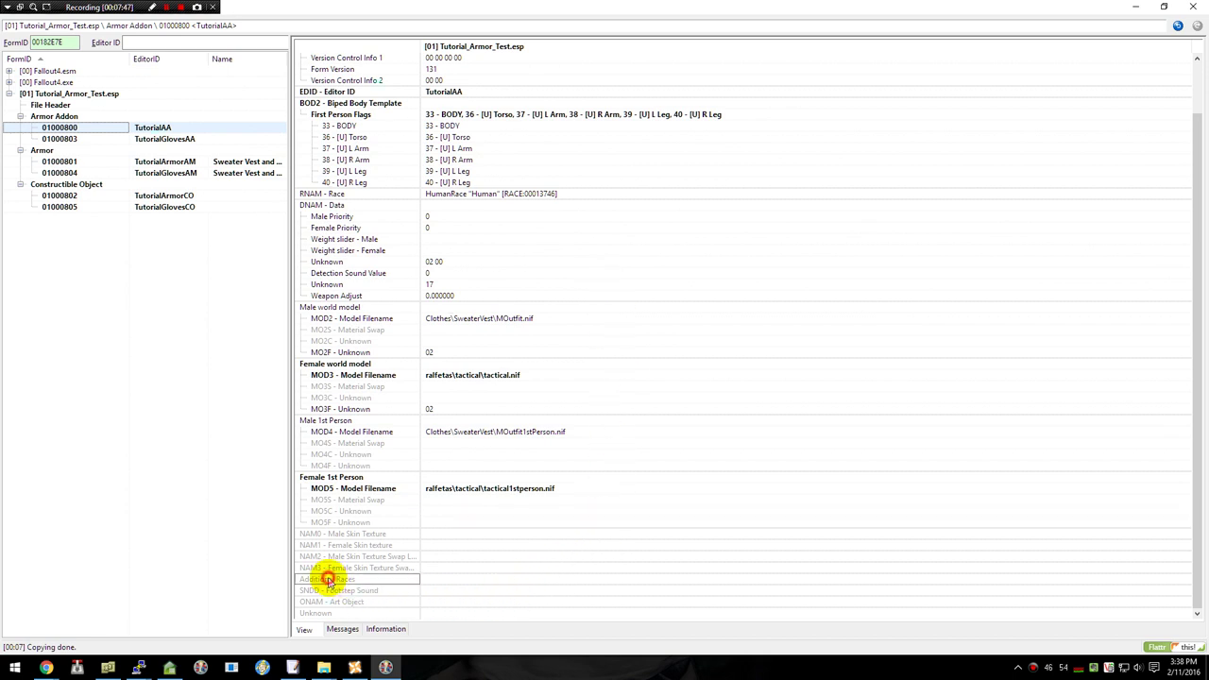
right_click(451, 578)
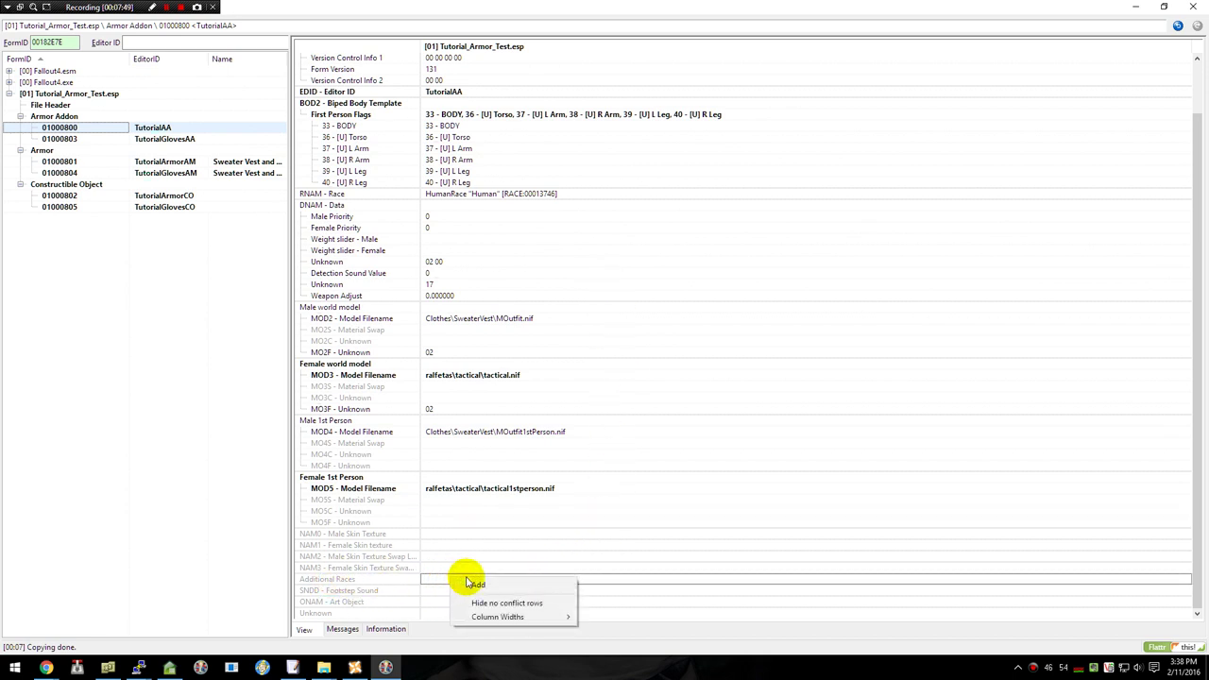
left_click(476, 584)
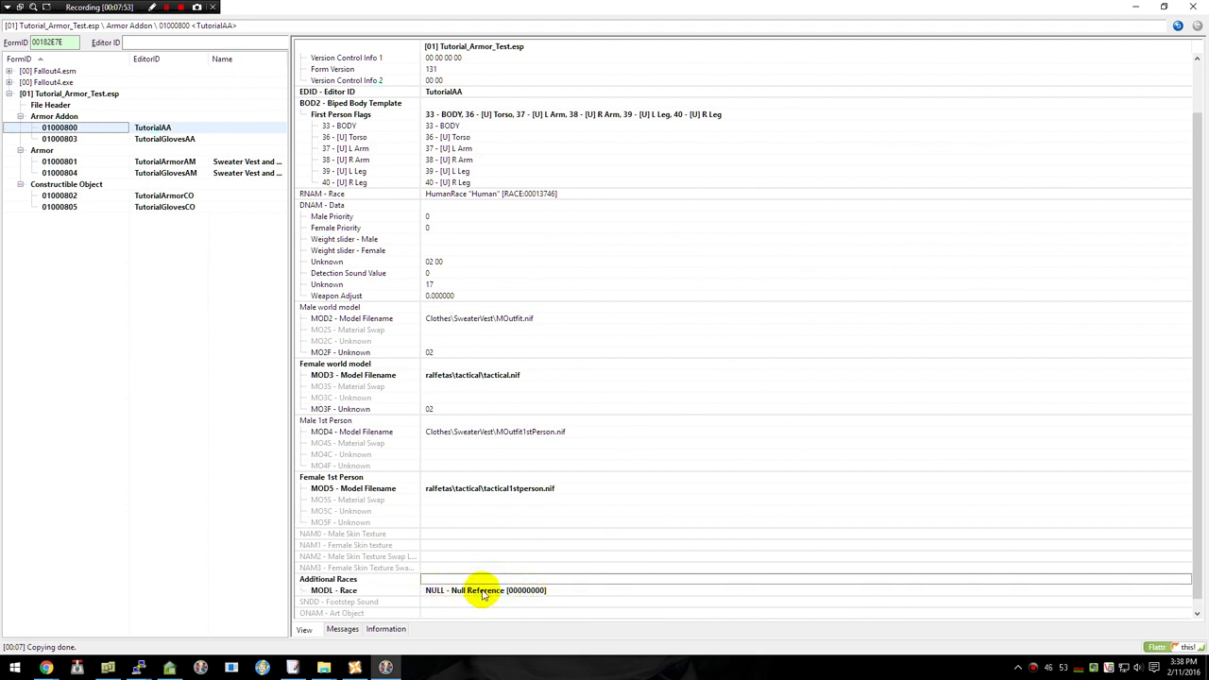
right_click(488, 584)
left_click(510, 602)
right_click(488, 582)
left_click(510, 601)
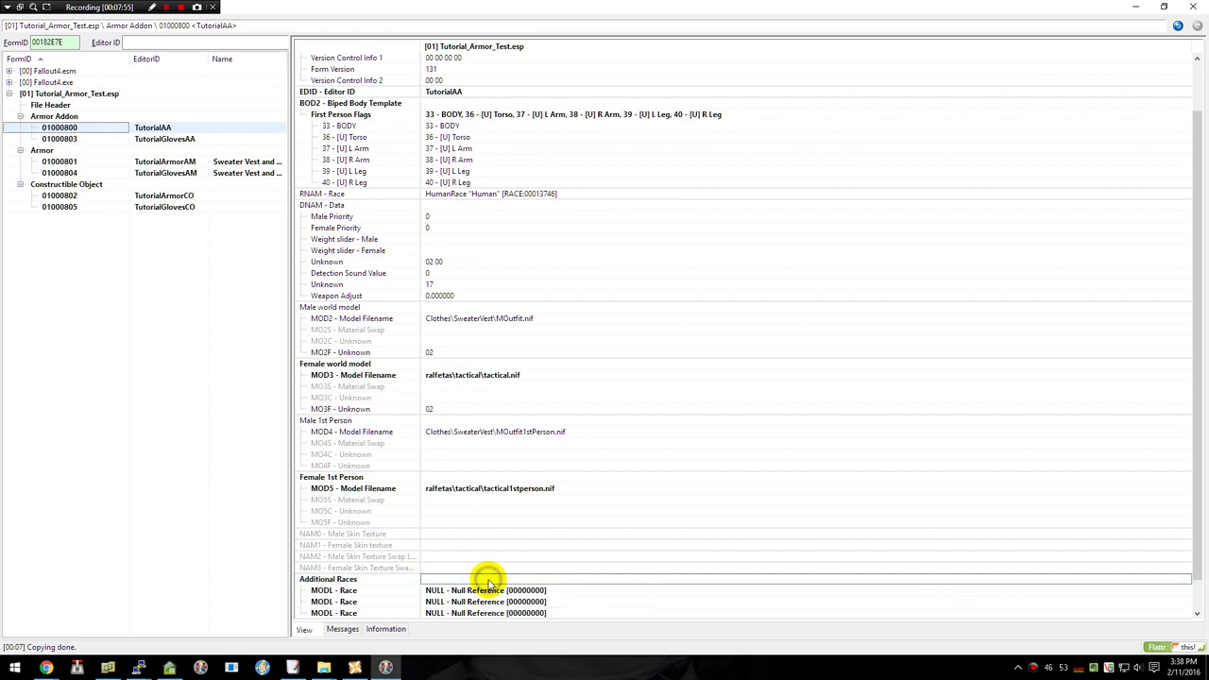
left_click(493, 590)
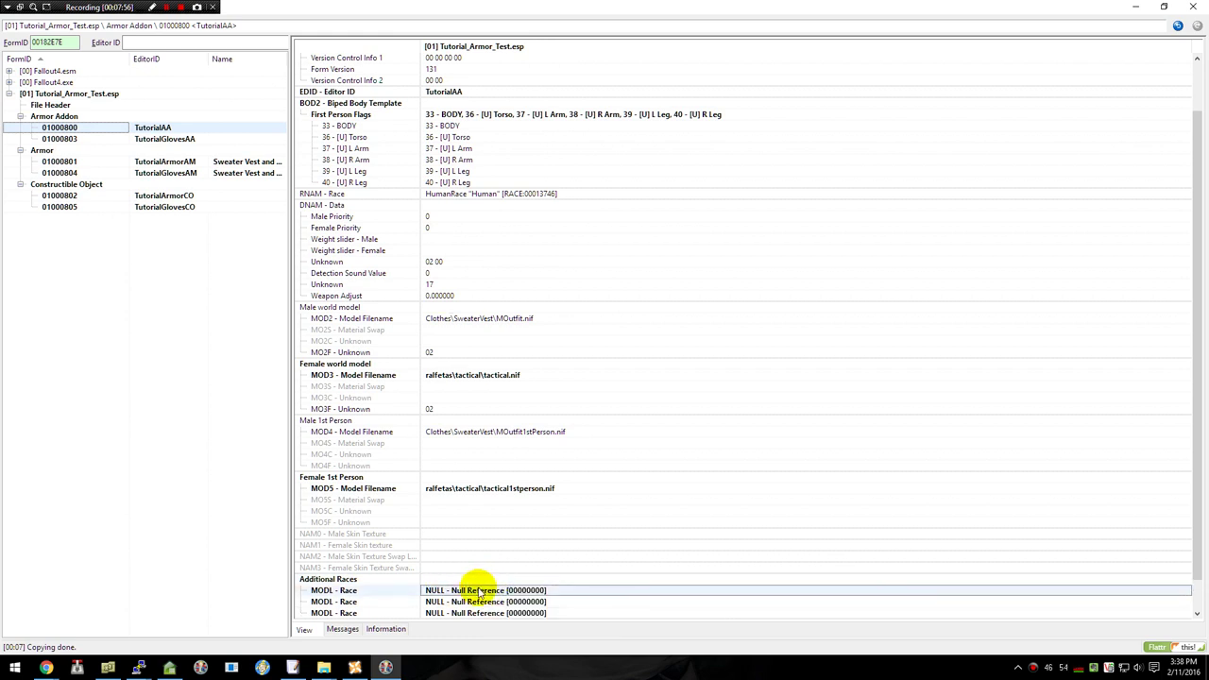
double_click(480, 590)
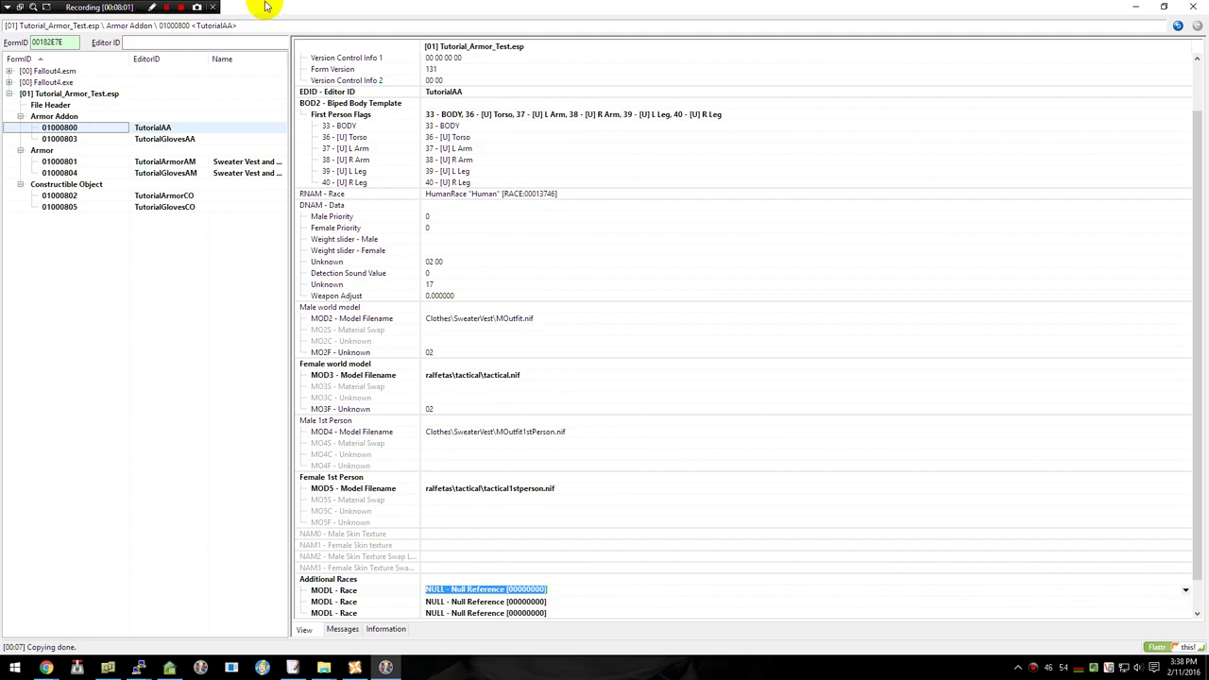
- Set the third Additional Race entry to HumanChildRace
left_click_drag(303, 14, 8, 140)
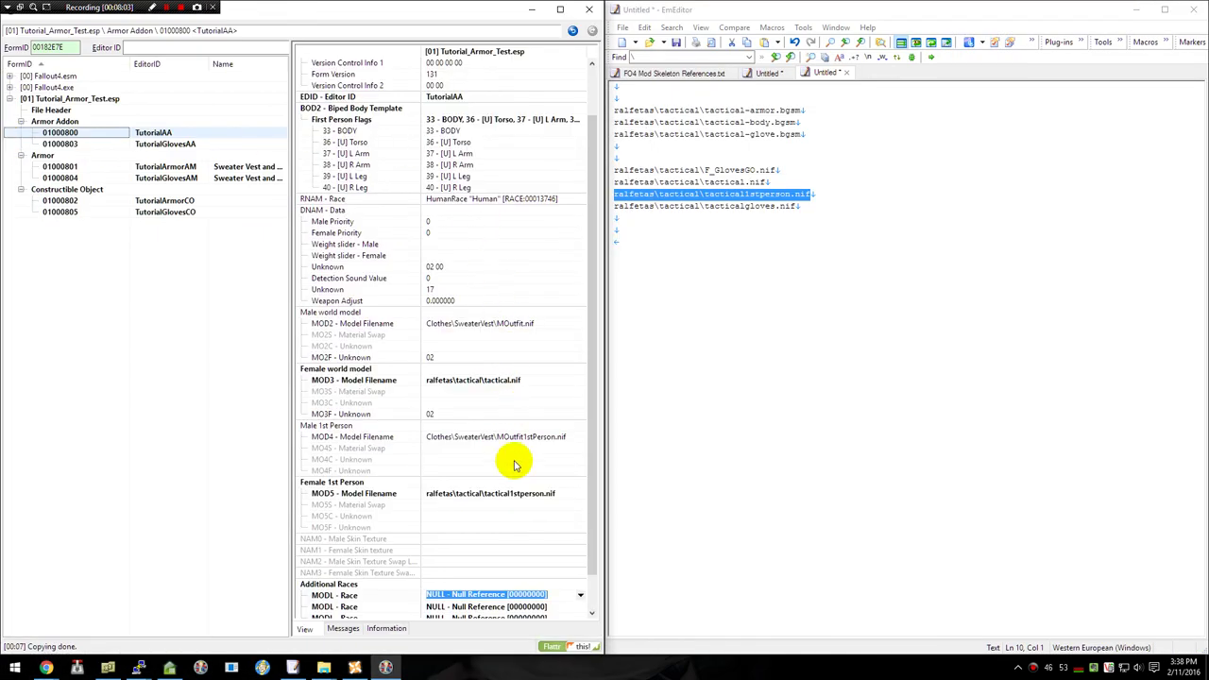
scroll(590, 486, "down", 3)
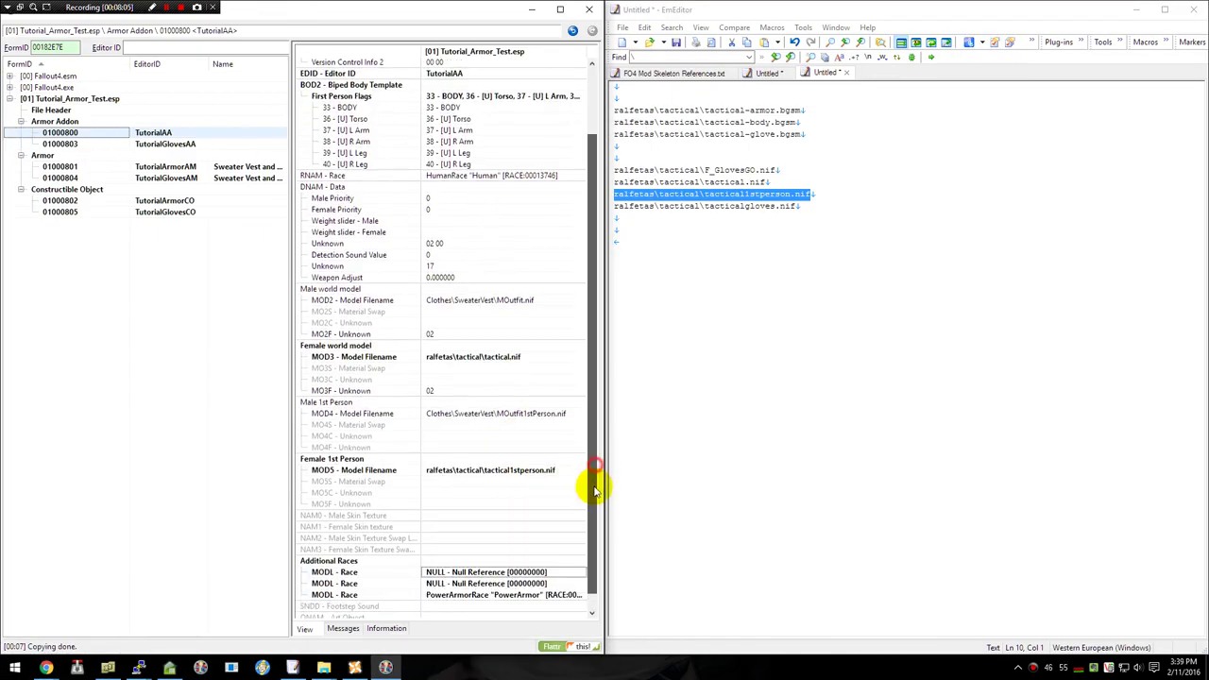
double_click(515, 578)
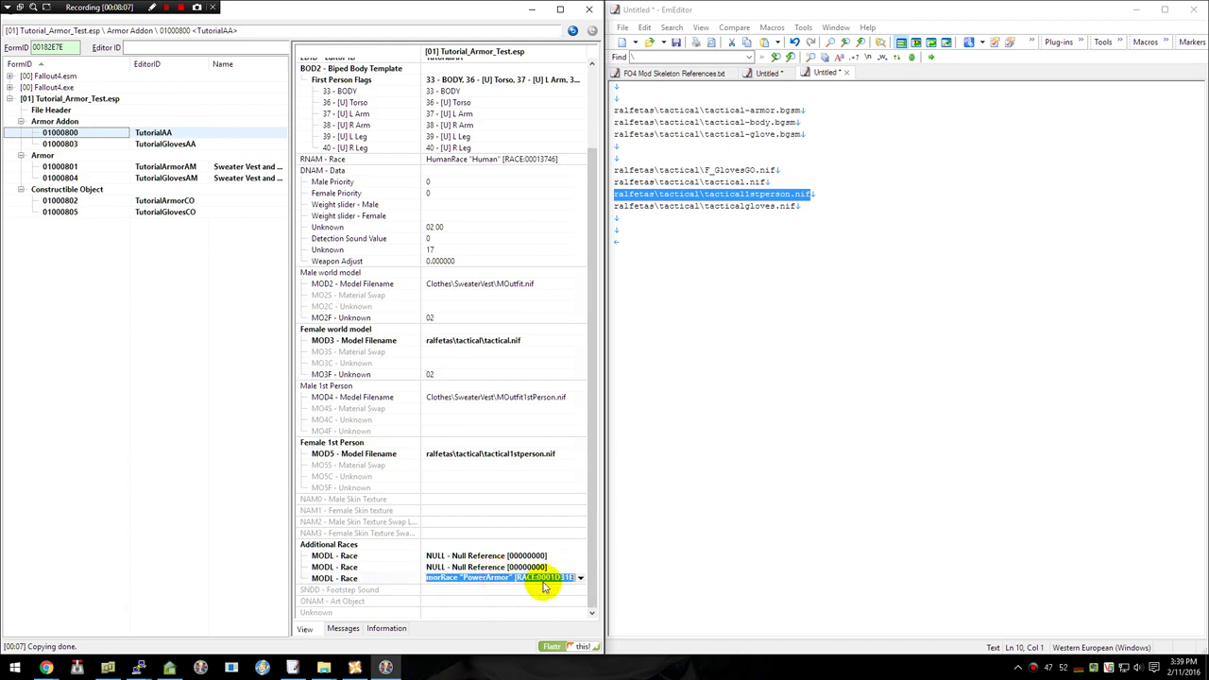
left_click(580, 578)
scroll(555, 467, "up", 10)
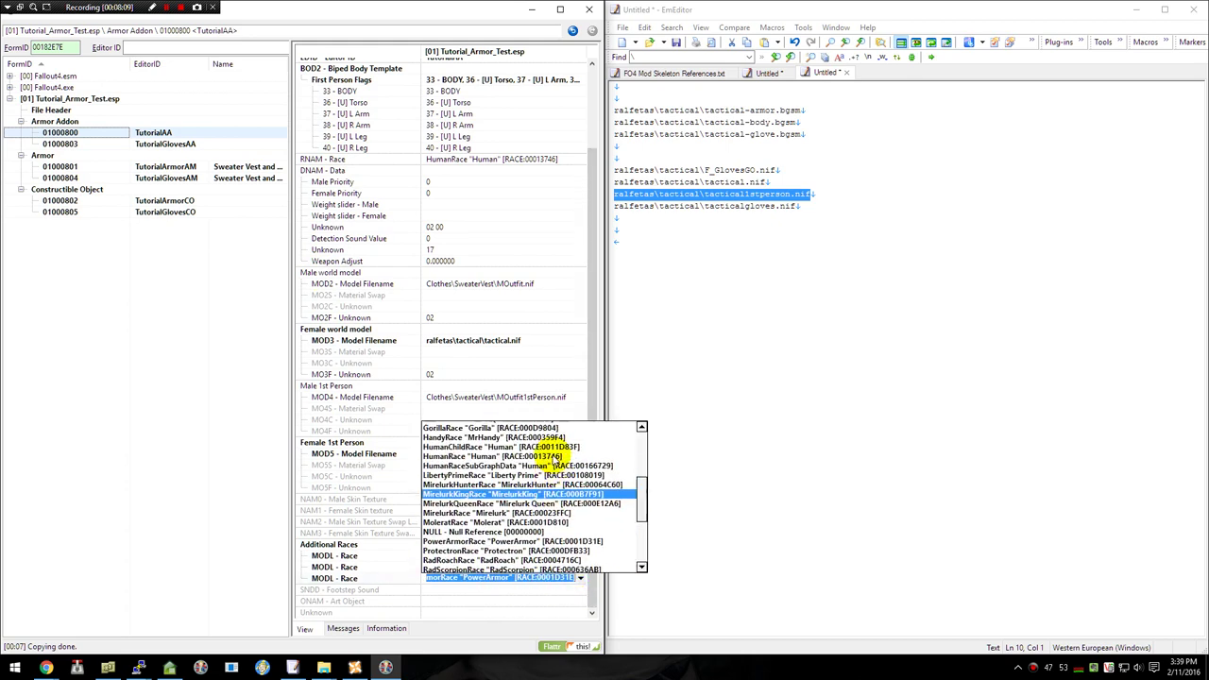
scroll(550, 446, "down", 15)
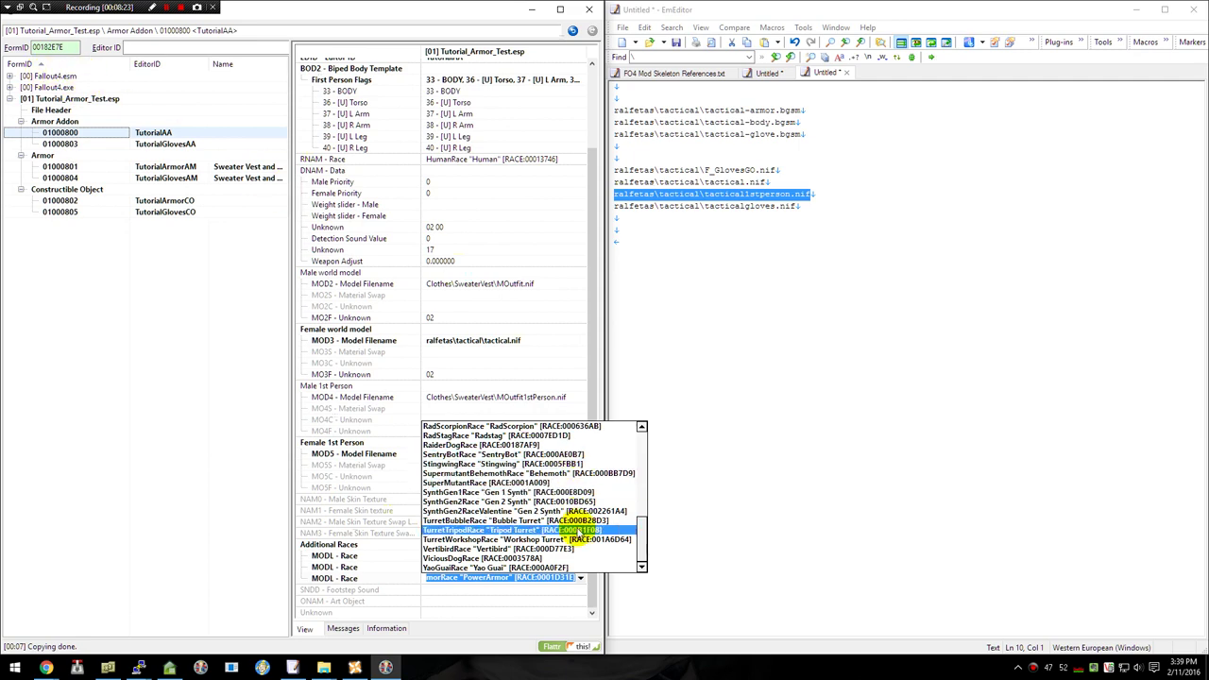
scroll(576, 515, "up", 6)
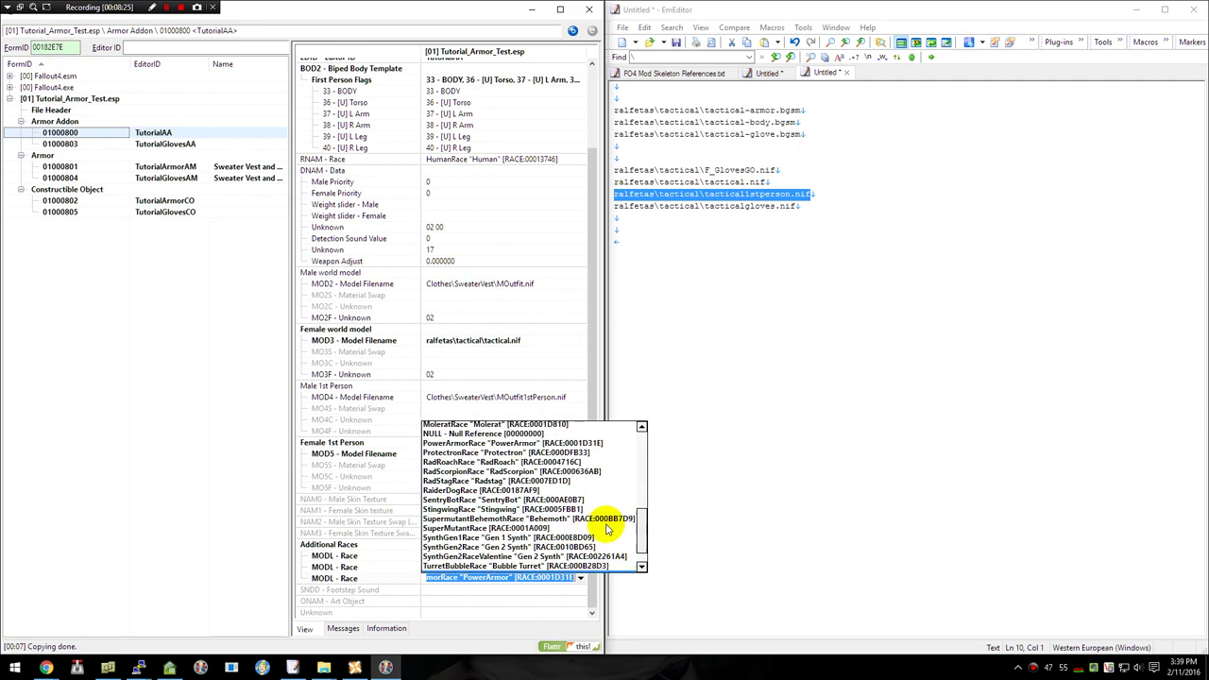
scroll(581, 502, "down", 1)
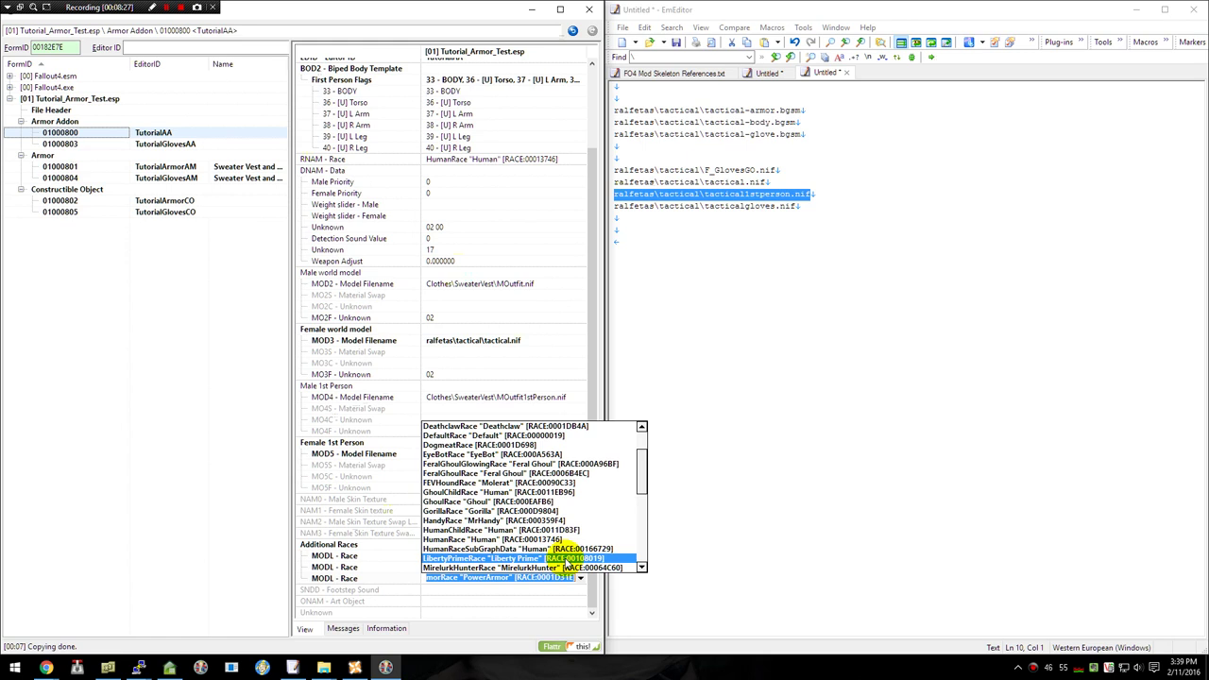
left_click(567, 531)
left_click(565, 556)
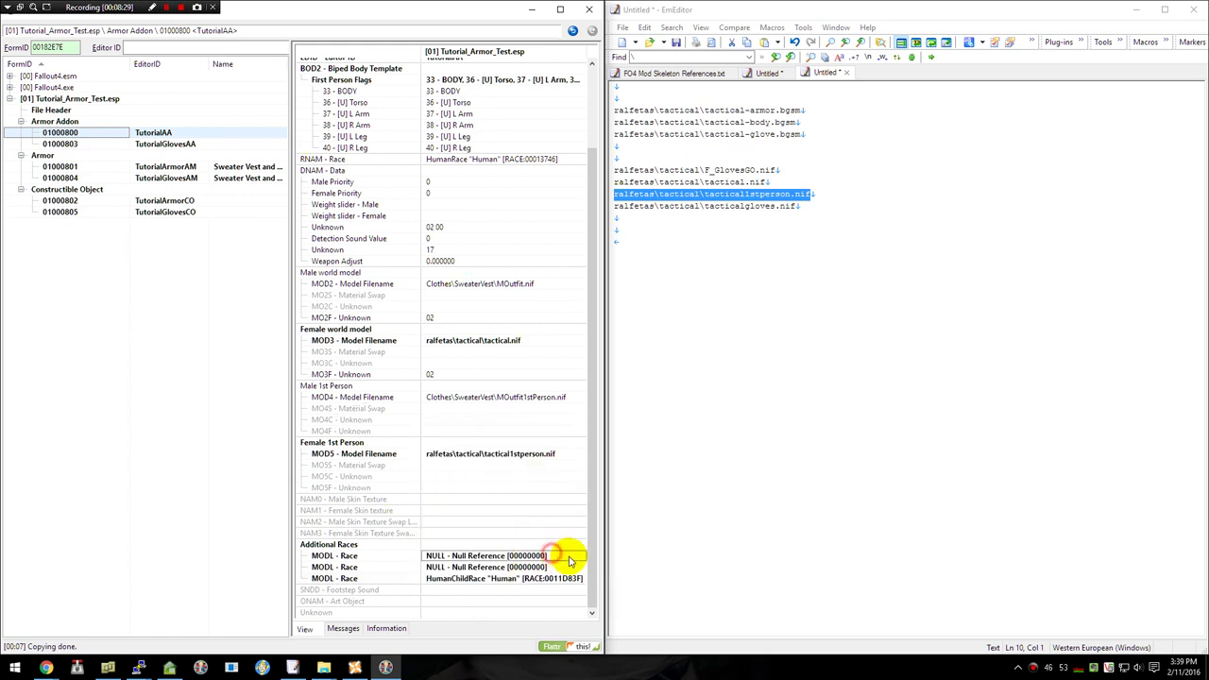
- Set the first Additional Race entry to GhoulRace
left_click(581, 561)
left_click(580, 556)
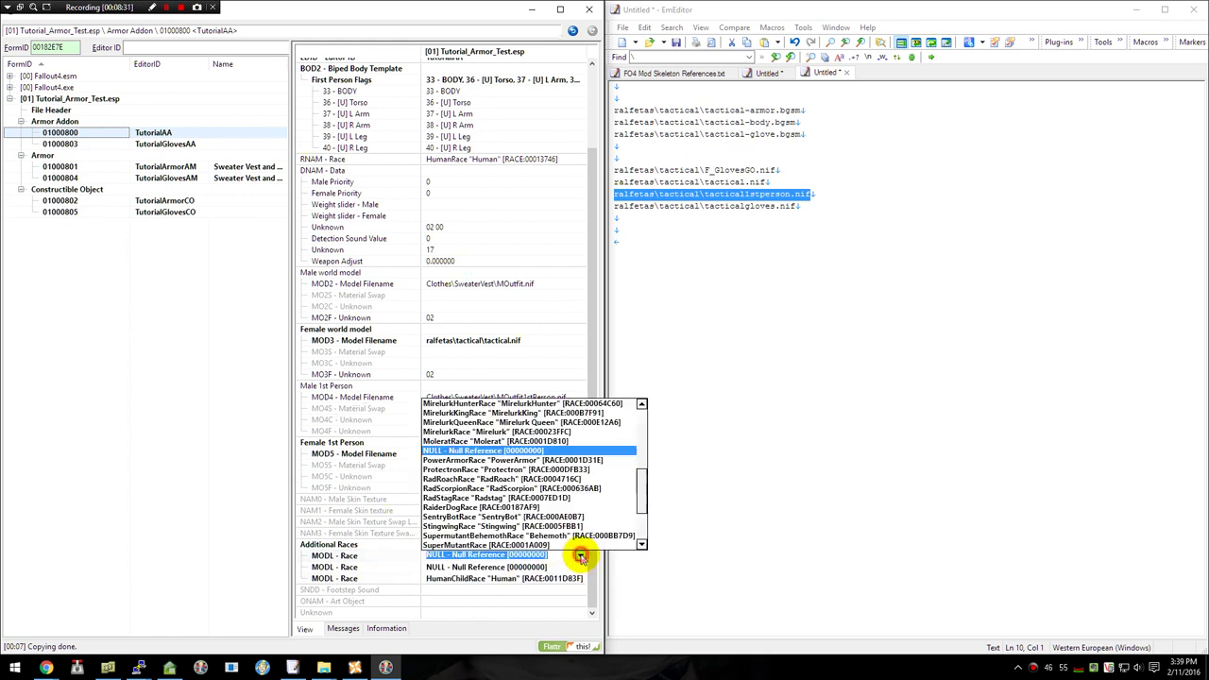
scroll(568, 470, "up", 10)
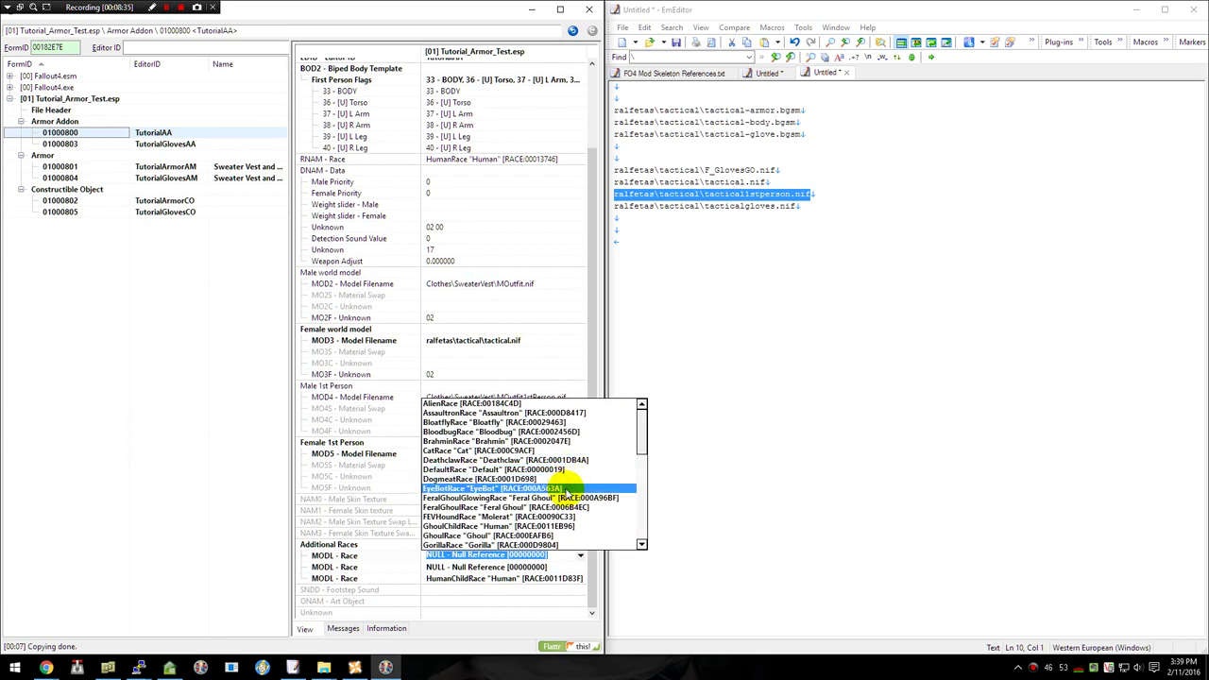
left_click(564, 537)
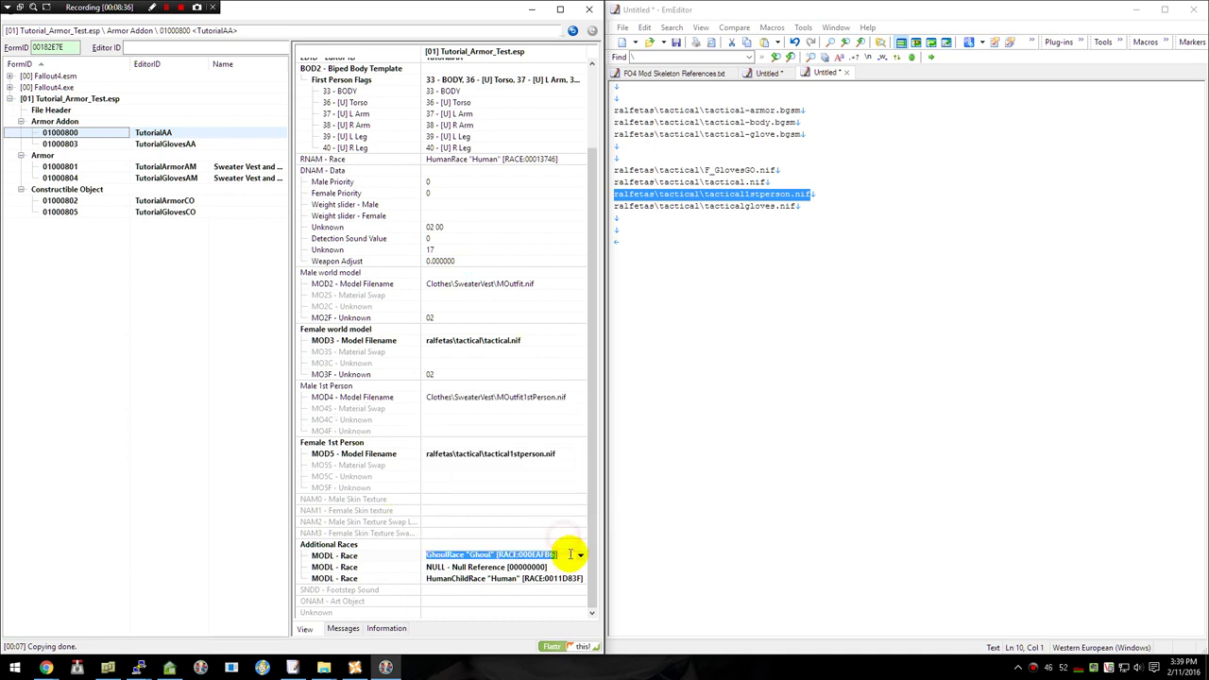
left_click(578, 566)
- Set the remaining empty Race entry to GhoulChildRace
left_click(573, 557)
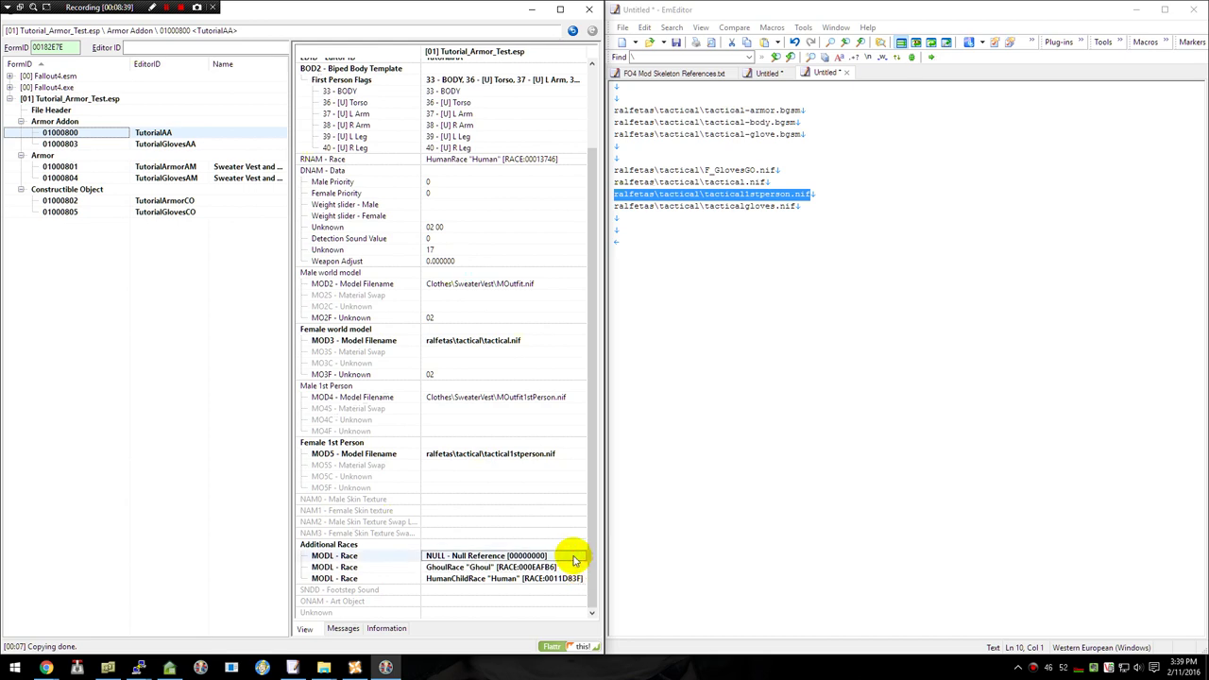
left_click(573, 556)
left_click(578, 556)
scroll(574, 513, "up", 2)
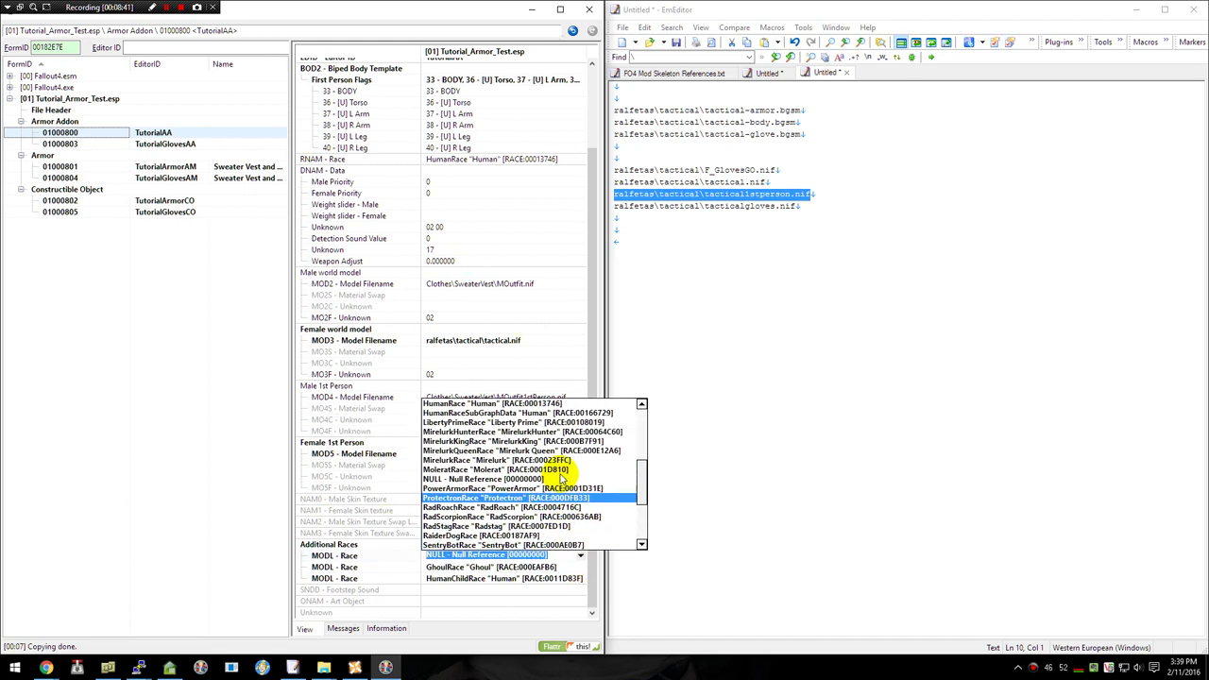
scroll(564, 479, "up", 3)
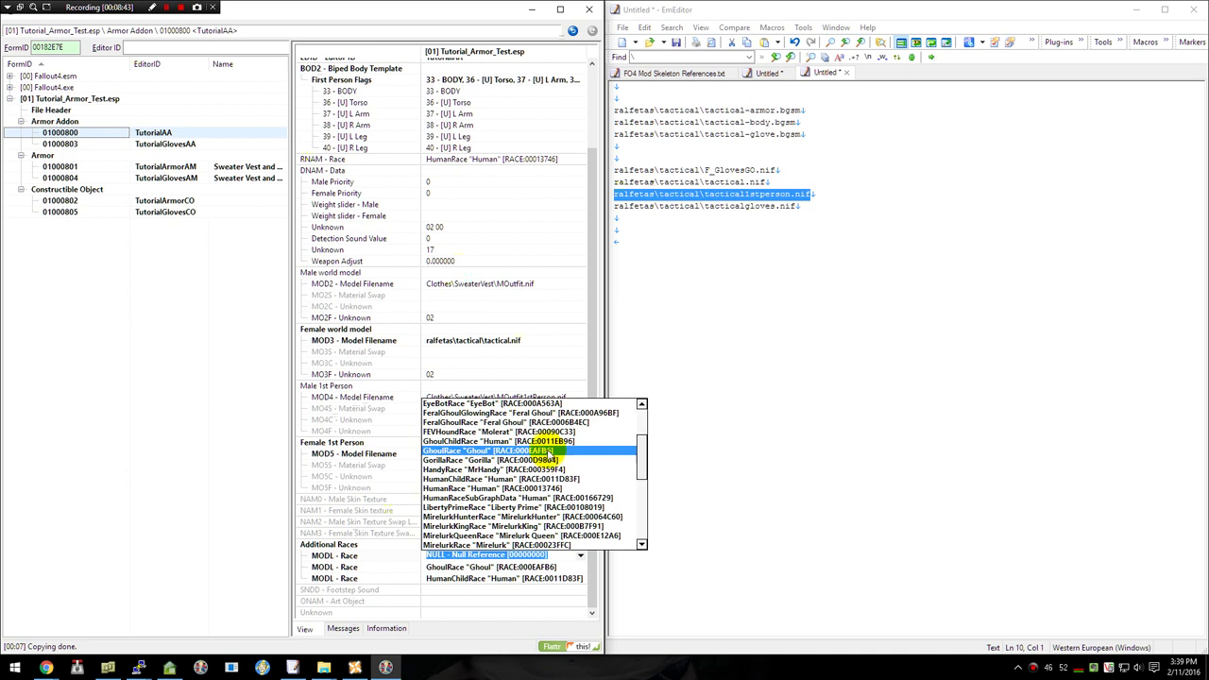
left_click(546, 441)
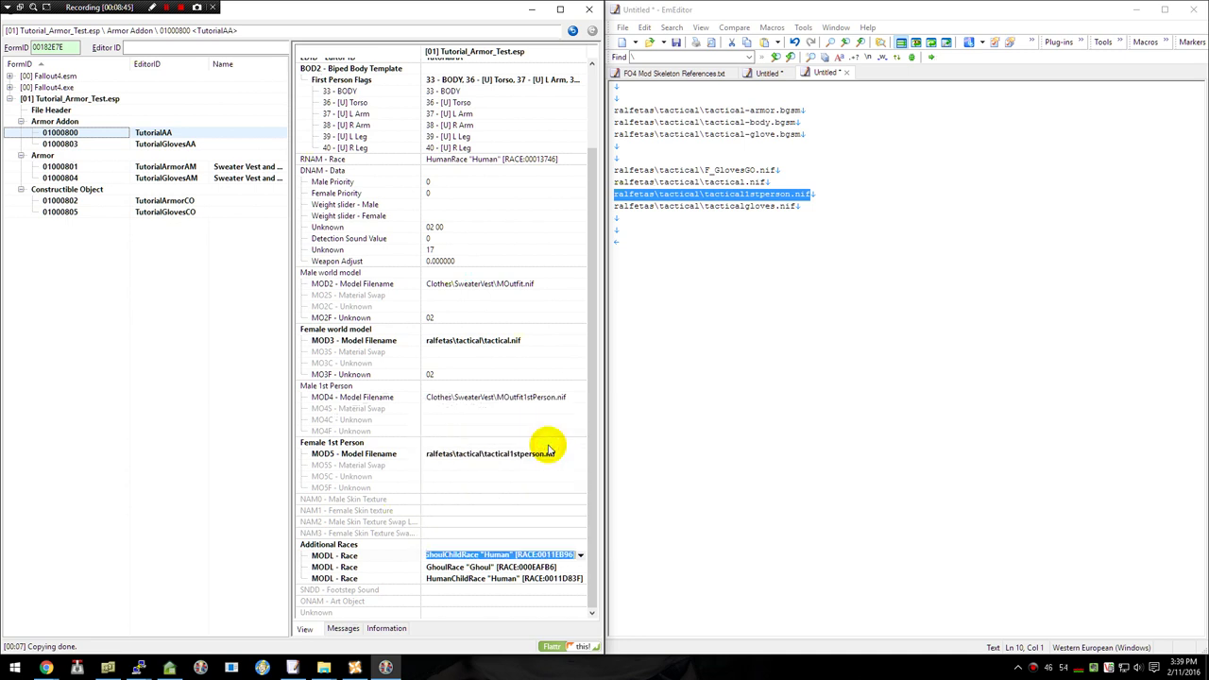
left_click(466, 520)
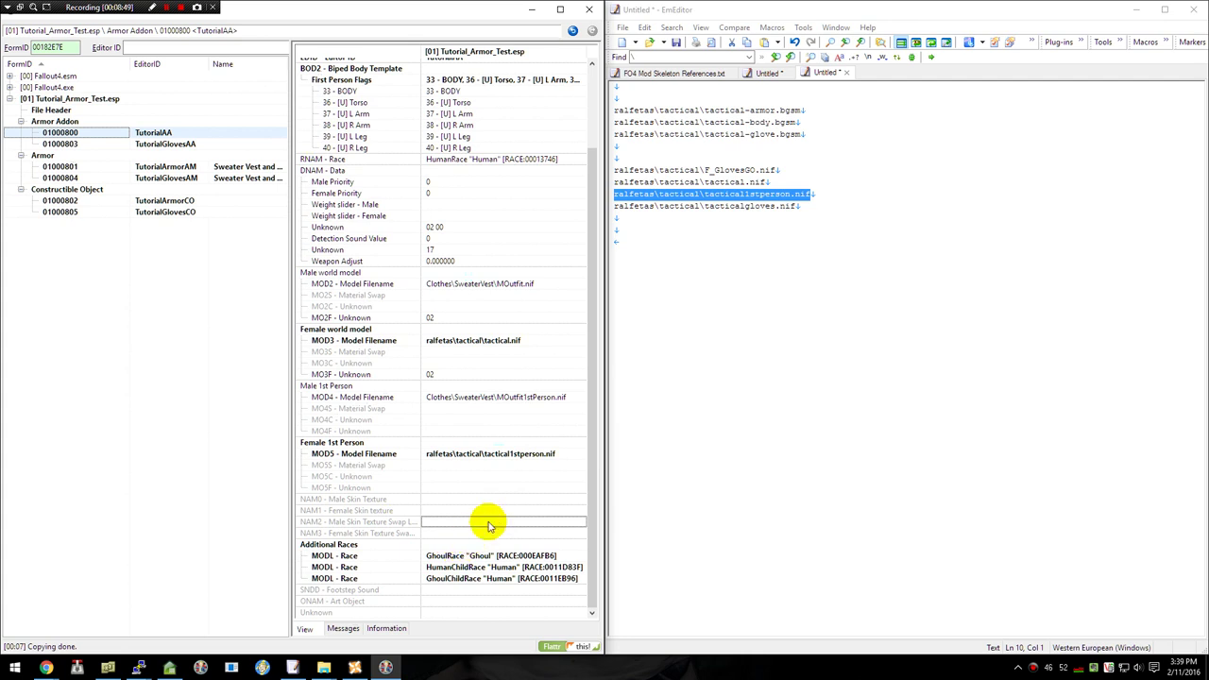
scroll(430, 404, "up", 3)
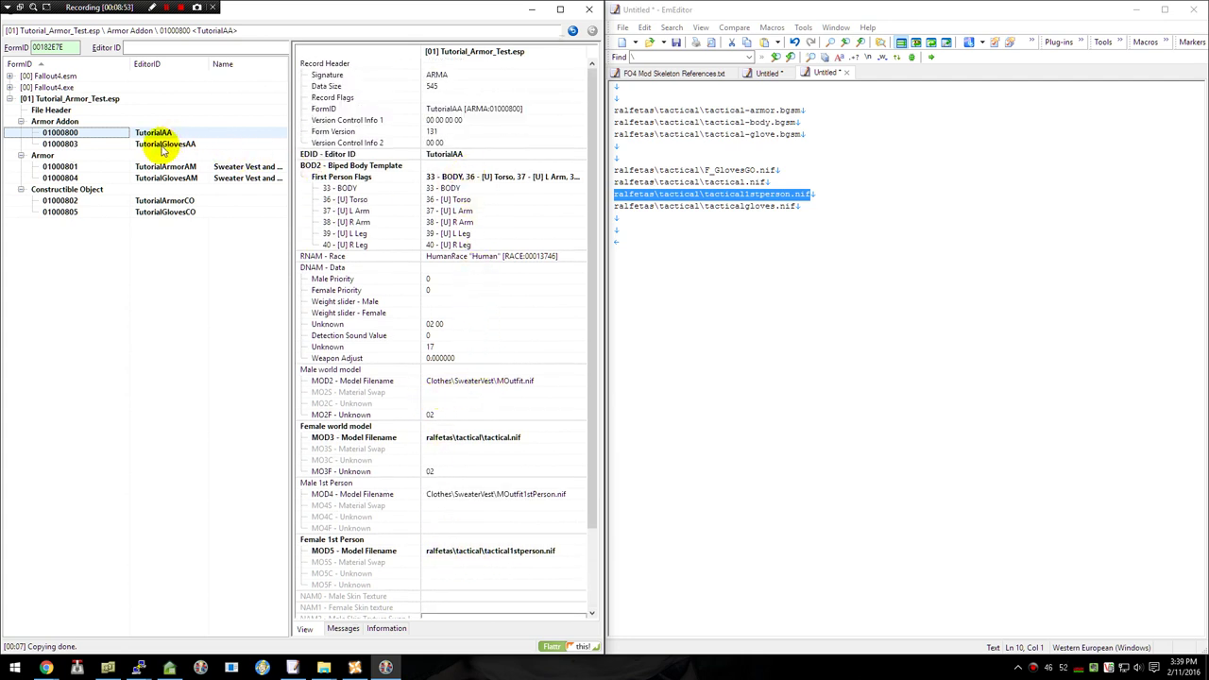
- Point TutorialGlovesAA's female world and first-person models to ralfetas\tactical\tacticalgloves.nif
left_click(162, 145)
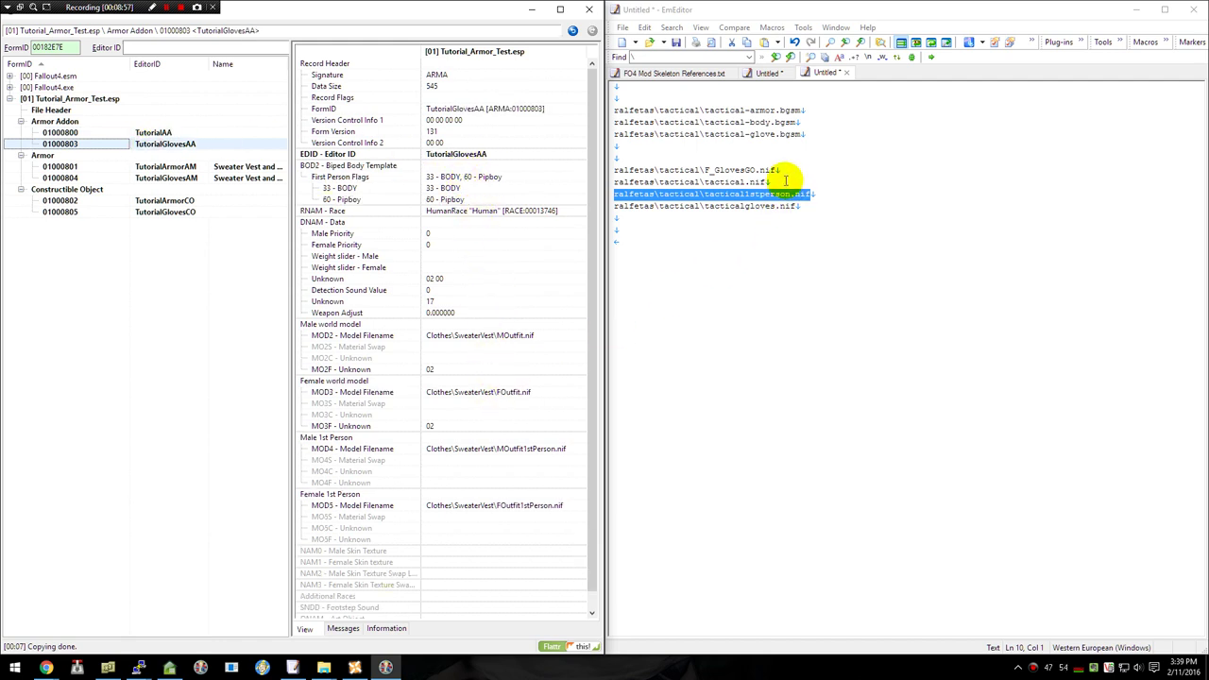
mouse_move(792, 170)
left_mouse_down()
mouse_move(554, 161)
mouse_move(775, 170)
left_mouse_up()
left_click(683, 170)
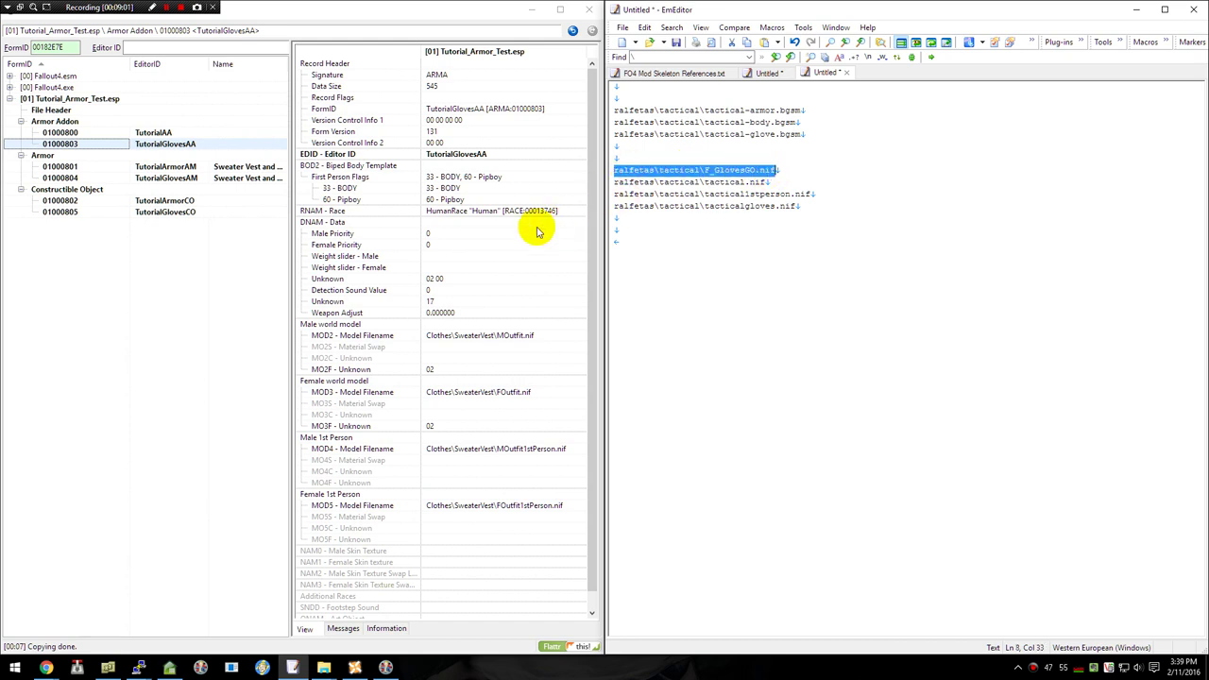
left_click(785, 262)
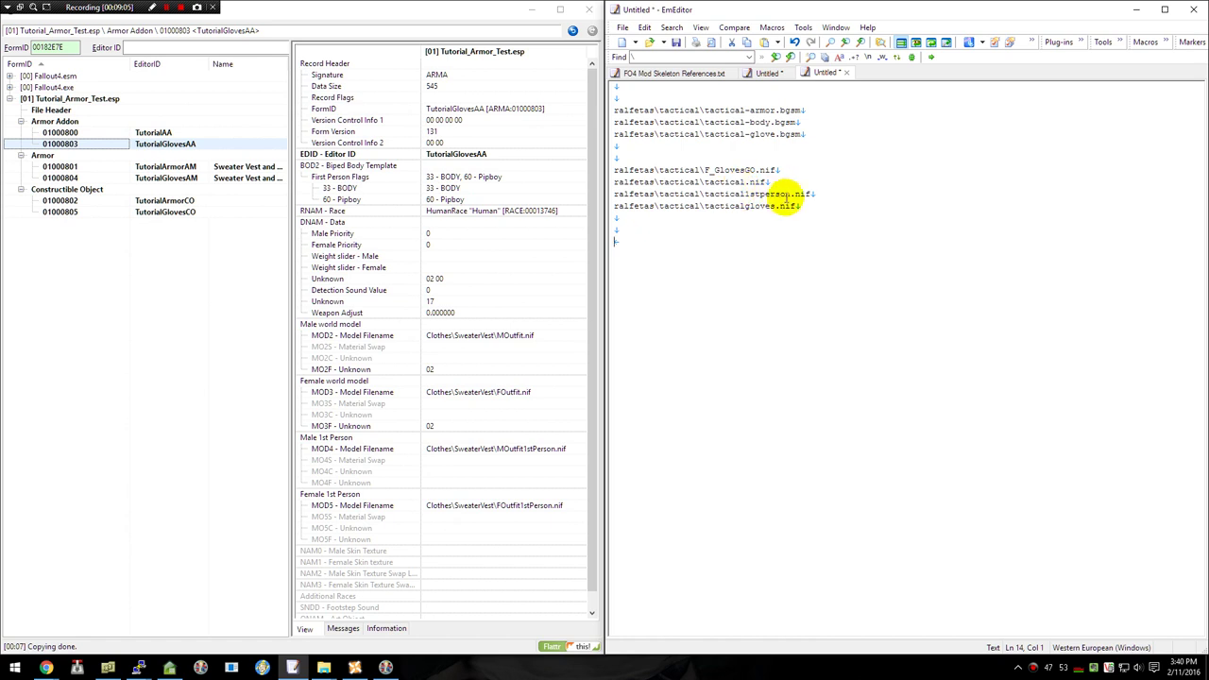
left_click_drag(799, 204, 588, 212)
key("ctrl+c")
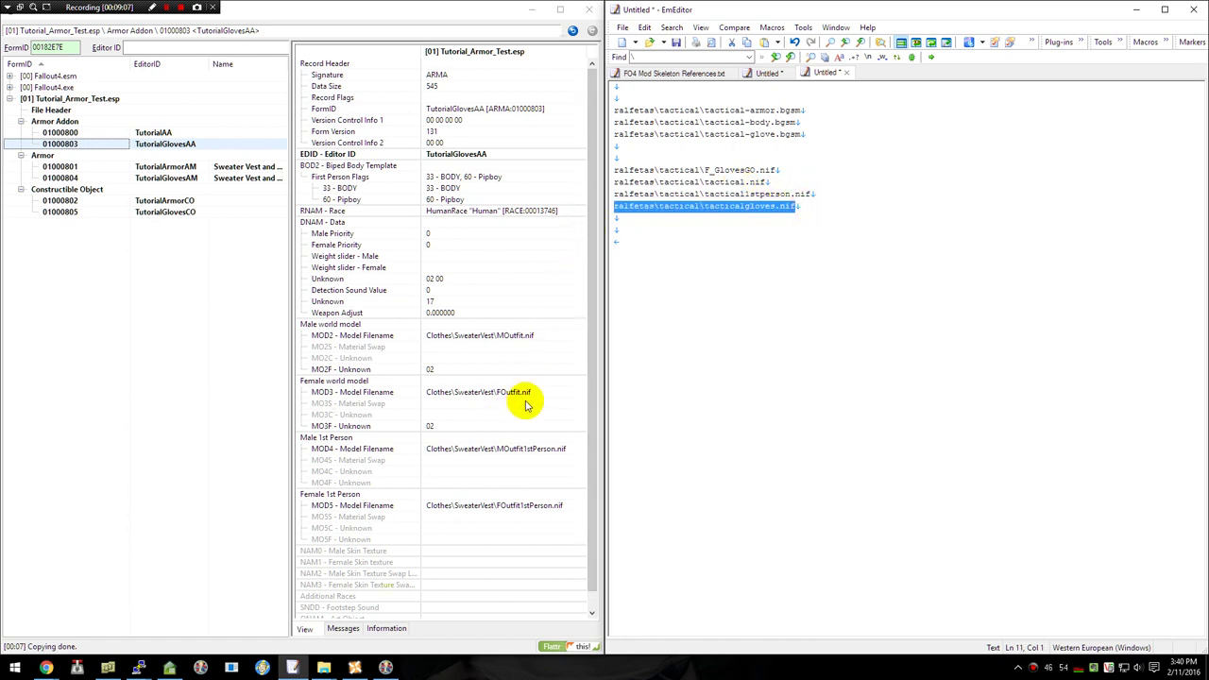
double_click(529, 391)
key("ctrl+v")
key("Return")
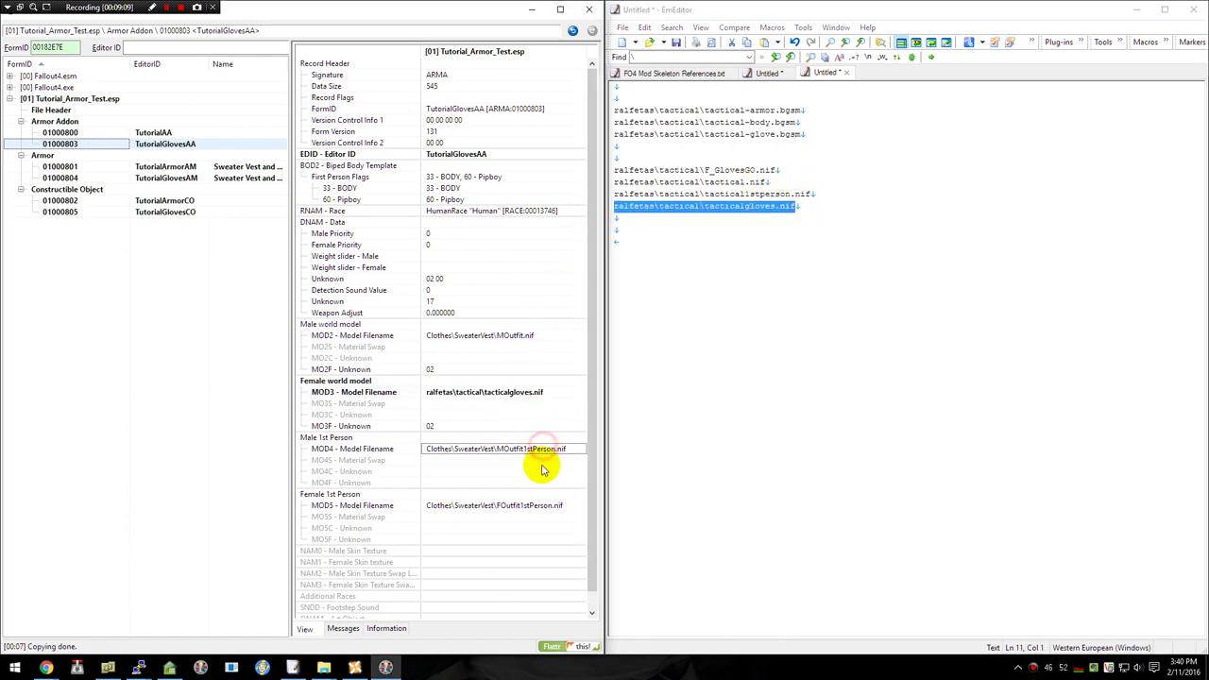
left_click(535, 506)
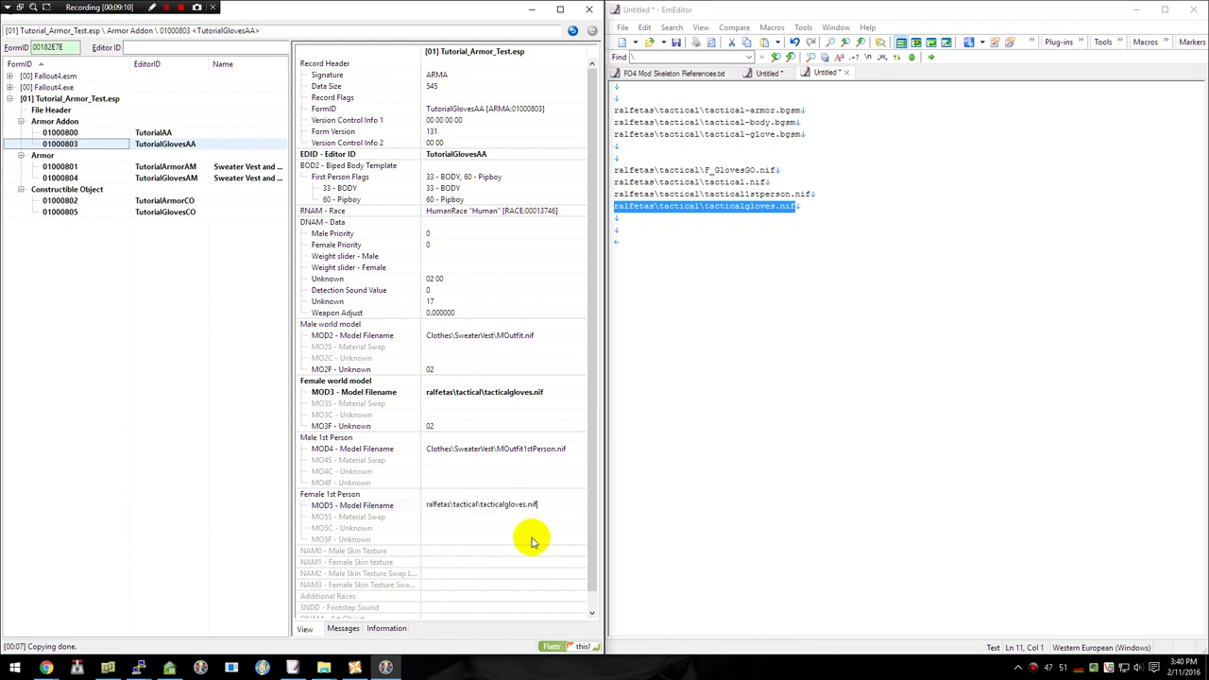
key("Return")
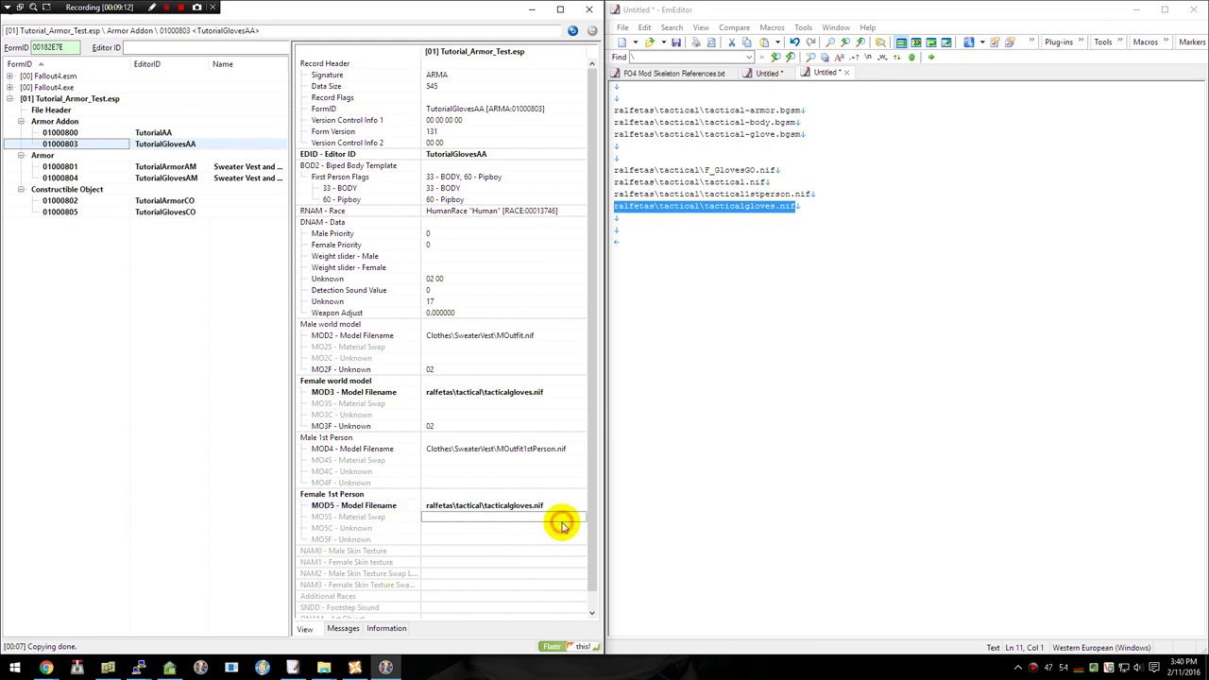
- Point TutorialGlovesAA's male world and first-person models to the same tacticalgloves.nif path
double_click(510, 335)
left_click(521, 451)
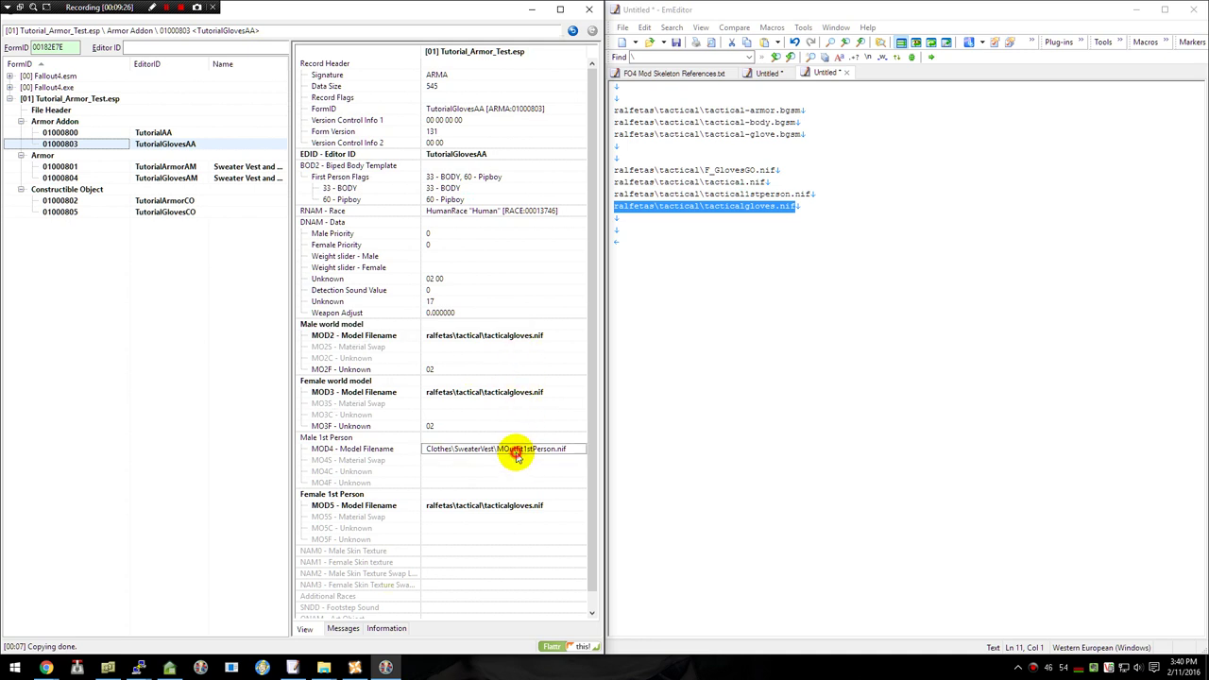
double_click(521, 451)
key("ctrl+v")
left_click(524, 472)
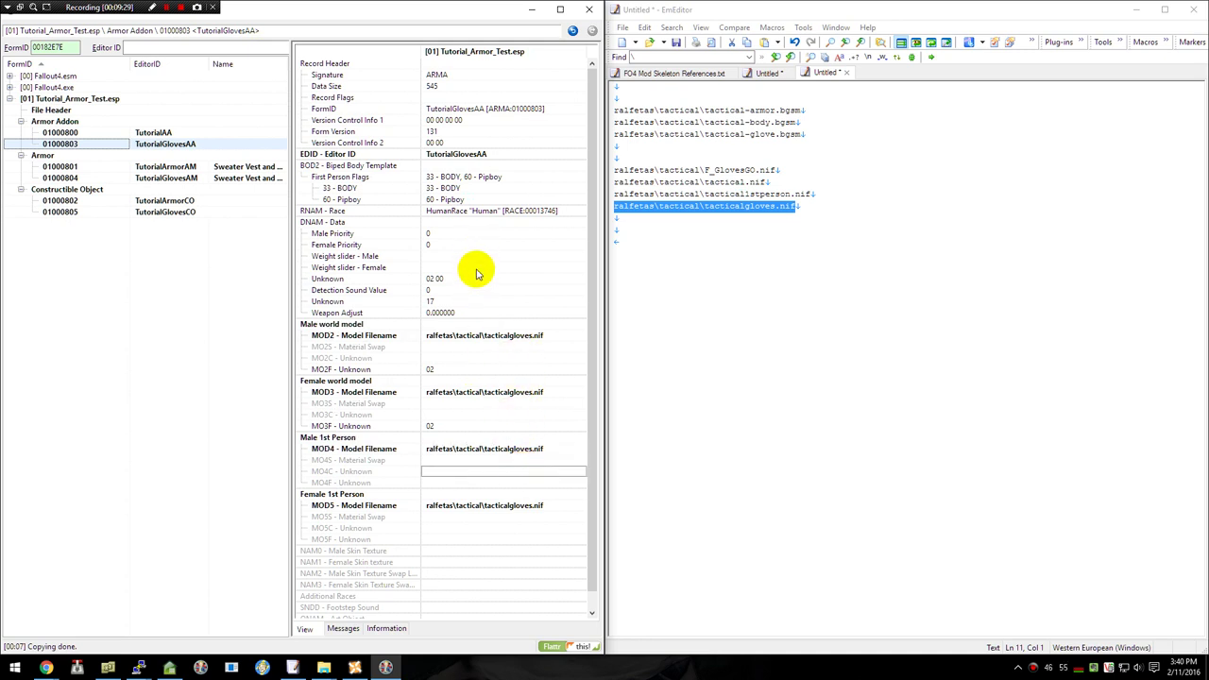
scroll(466, 443, "down", 1)
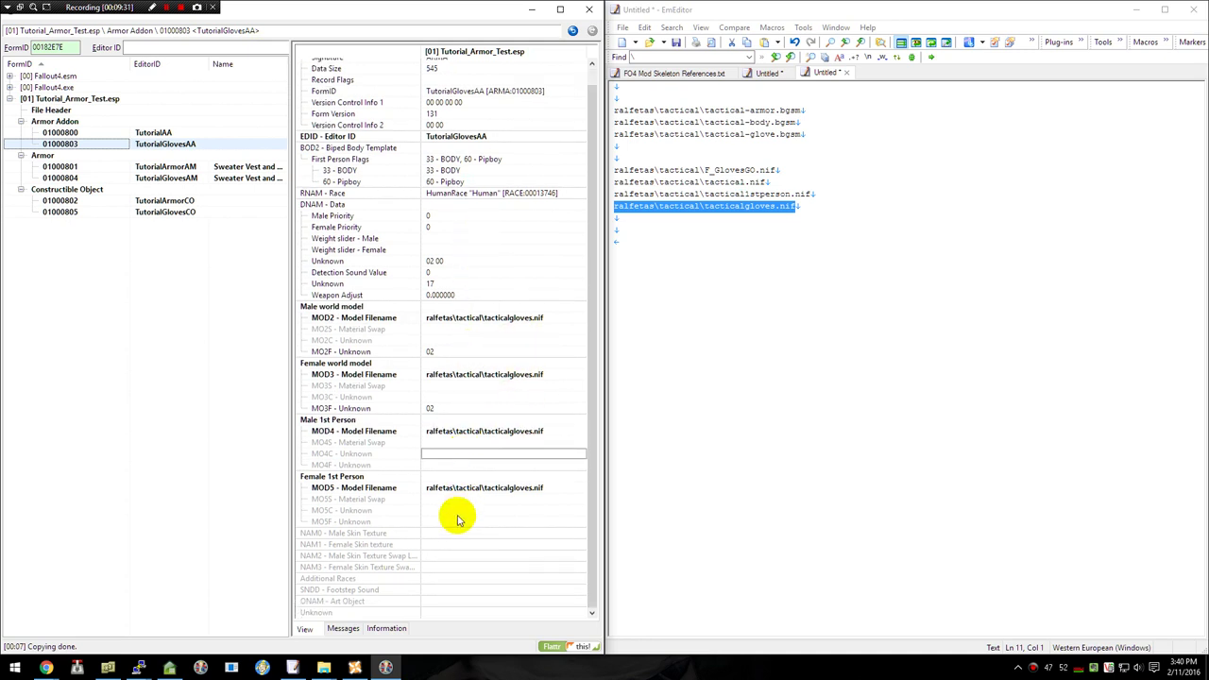
right_click(438, 576)
left_click(391, 577)
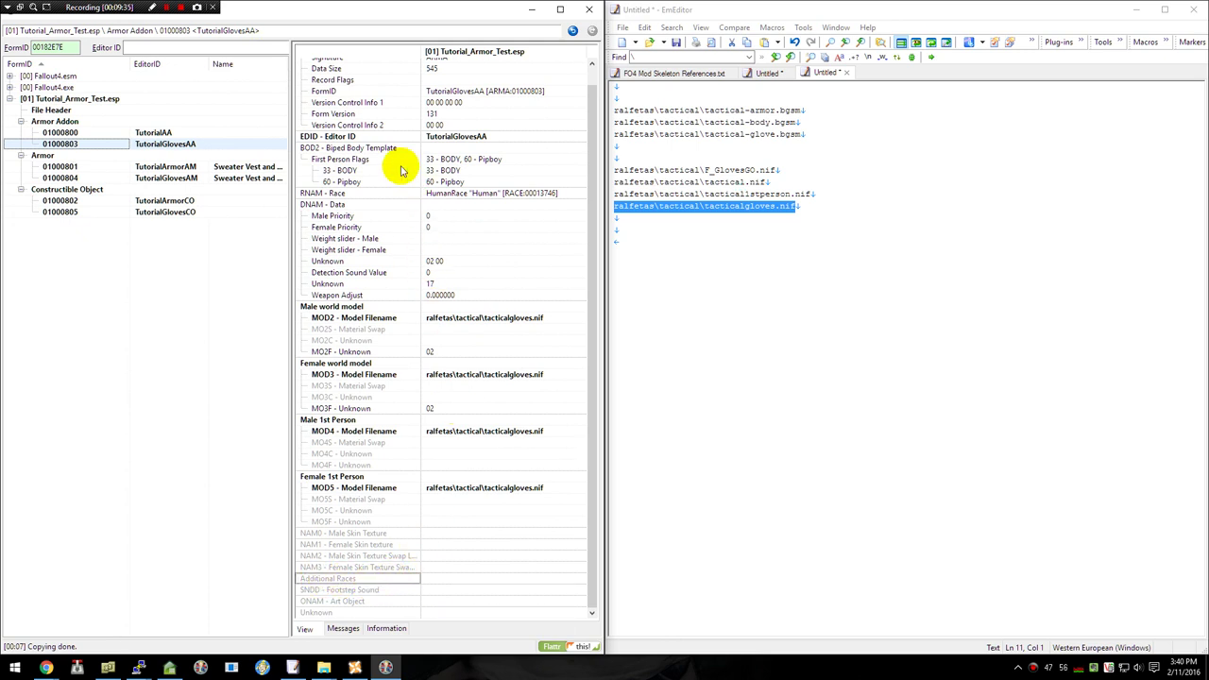
left_click(154, 133)
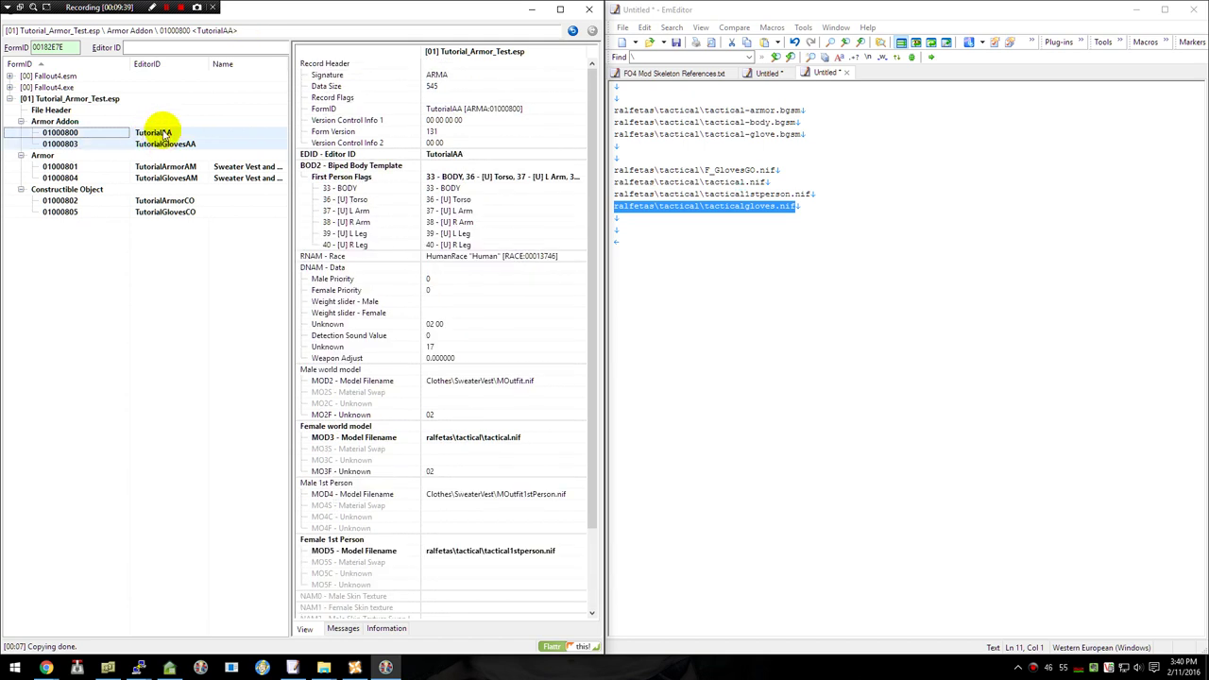
- Compare TutorialAA with TutorialGlovesAA and swap the gloves' 33 BODY flag for 34 L Hand and 35 R Hand
right_click(166, 134)
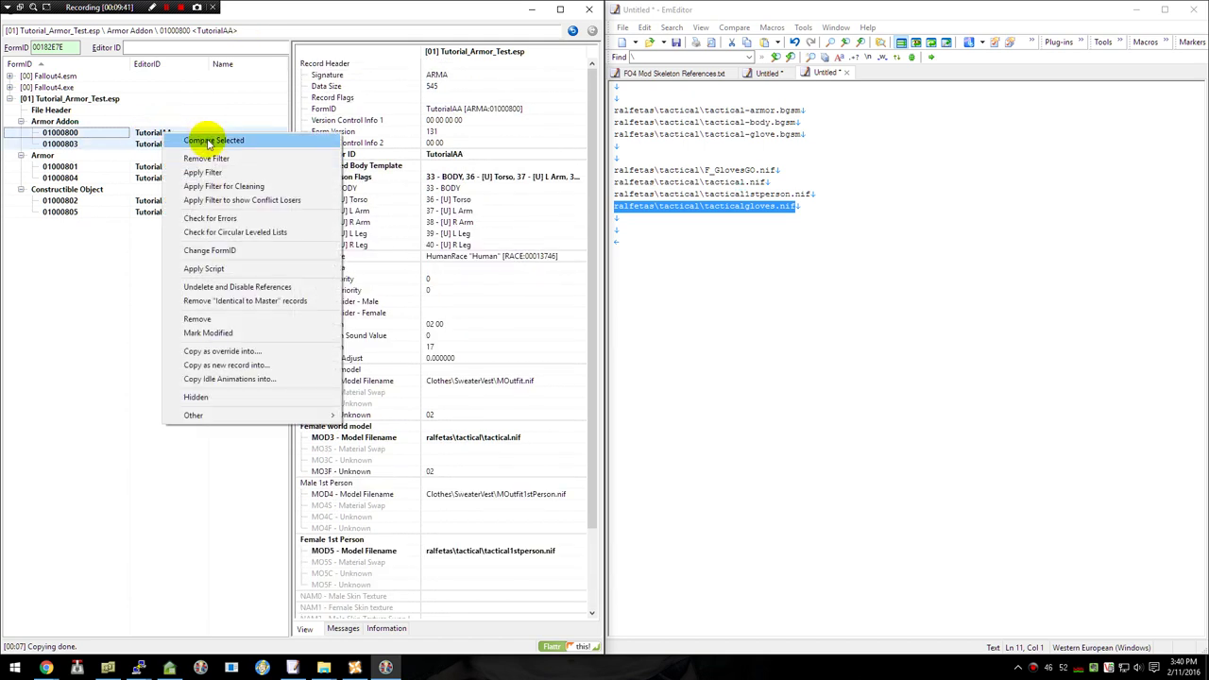
left_click(207, 141)
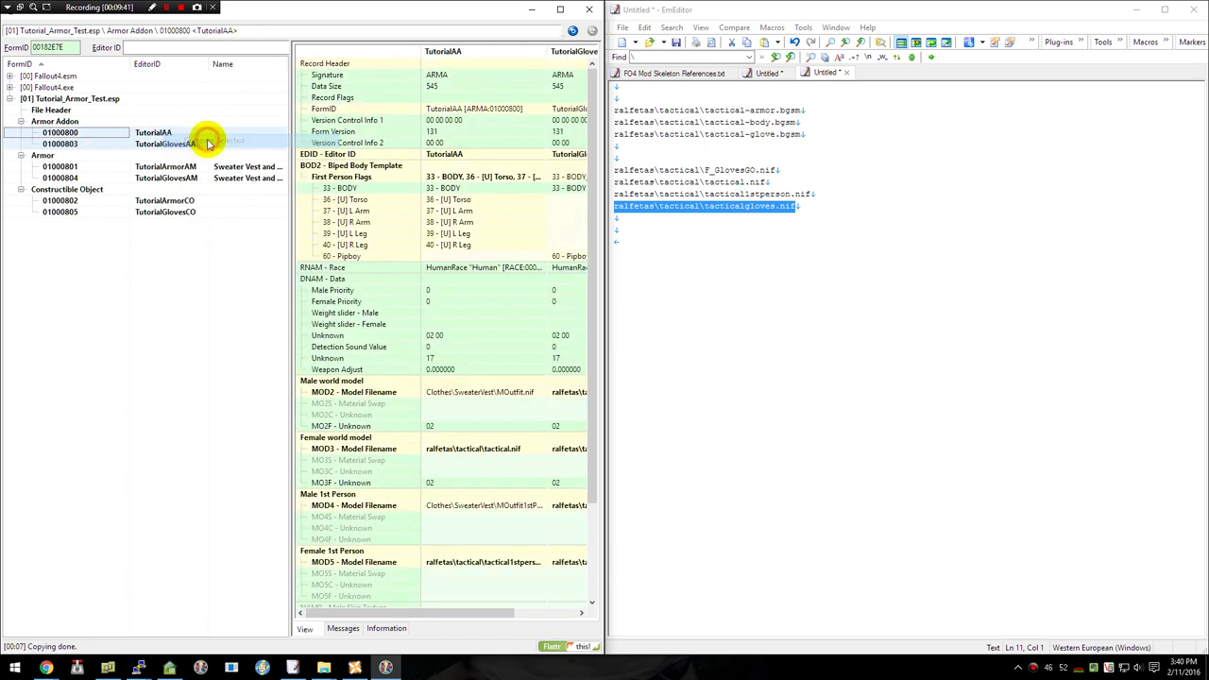
left_click(560, 9)
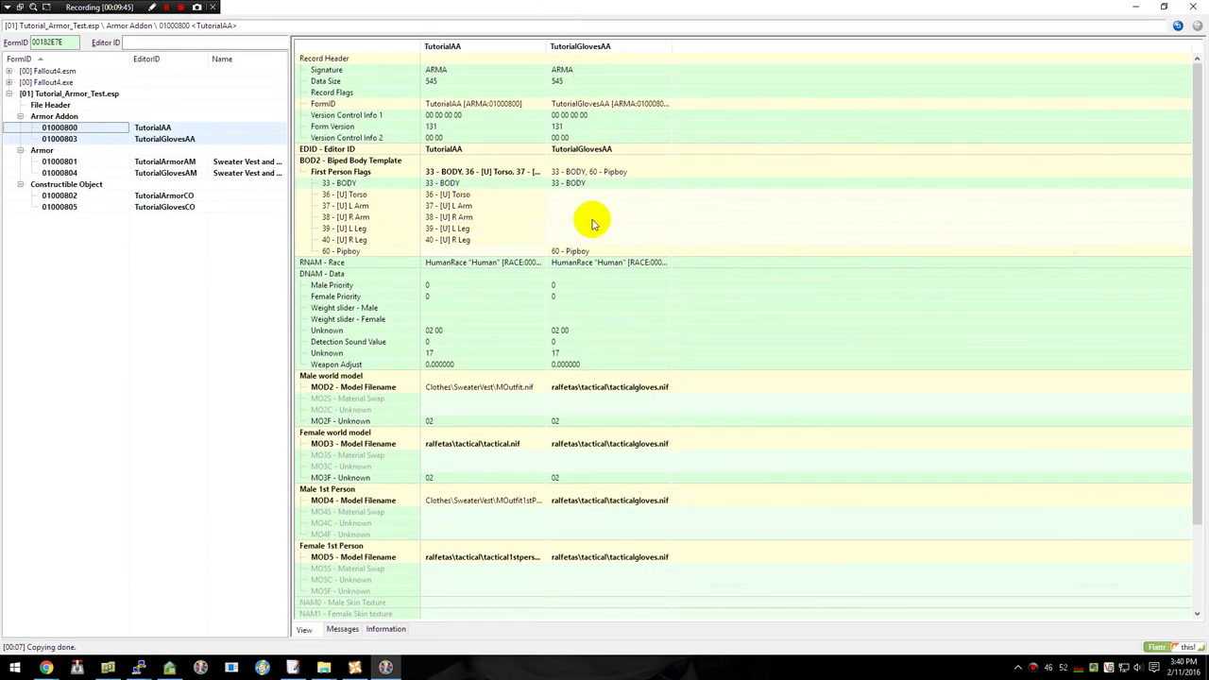
left_click(579, 171)
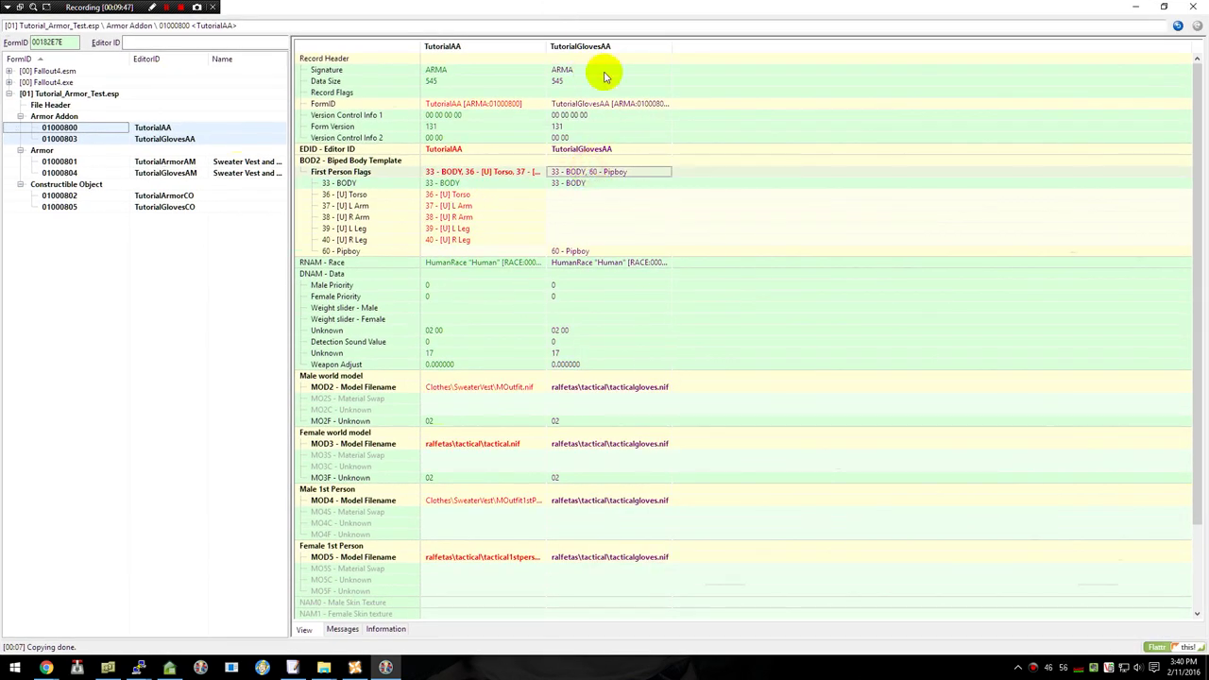
right_click(574, 172)
left_click(599, 179)
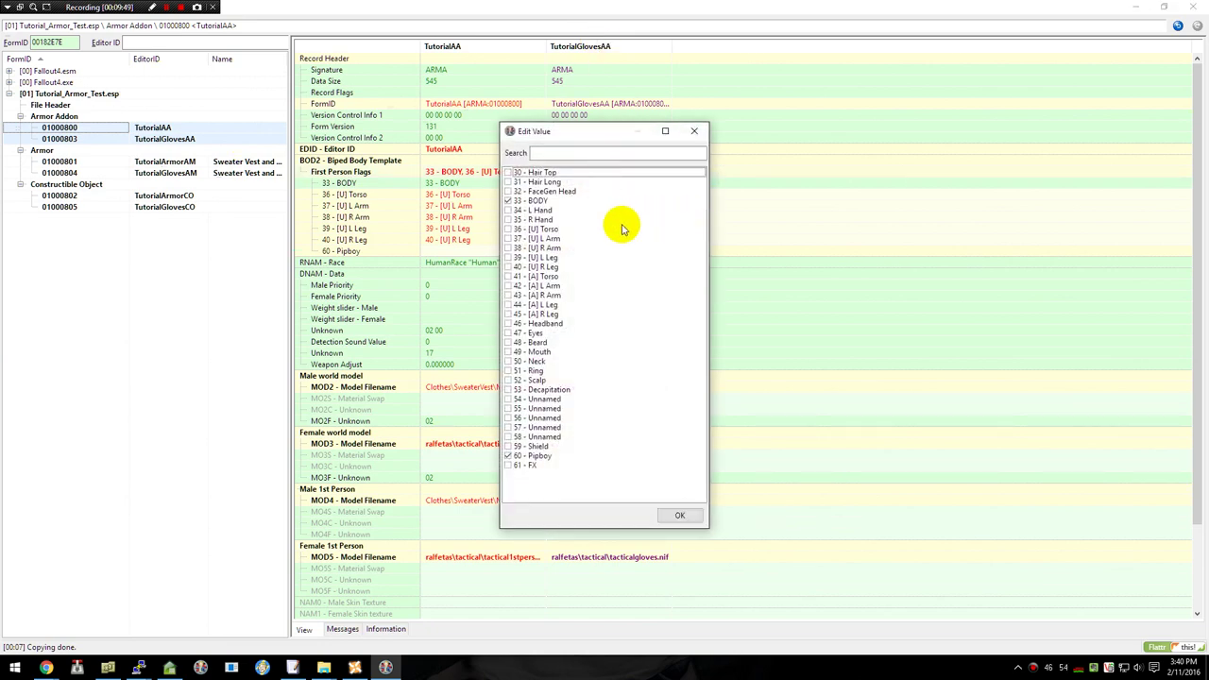
left_click(509, 200)
left_click(510, 210)
left_click(509, 219)
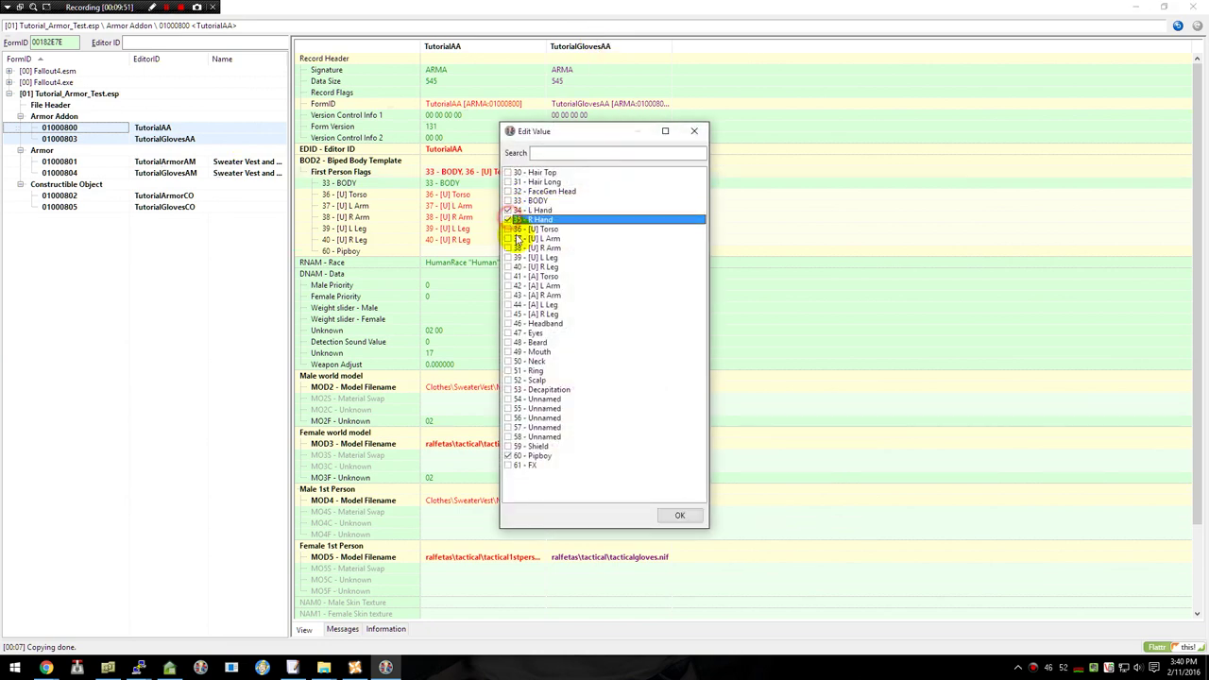
left_click(680, 517)
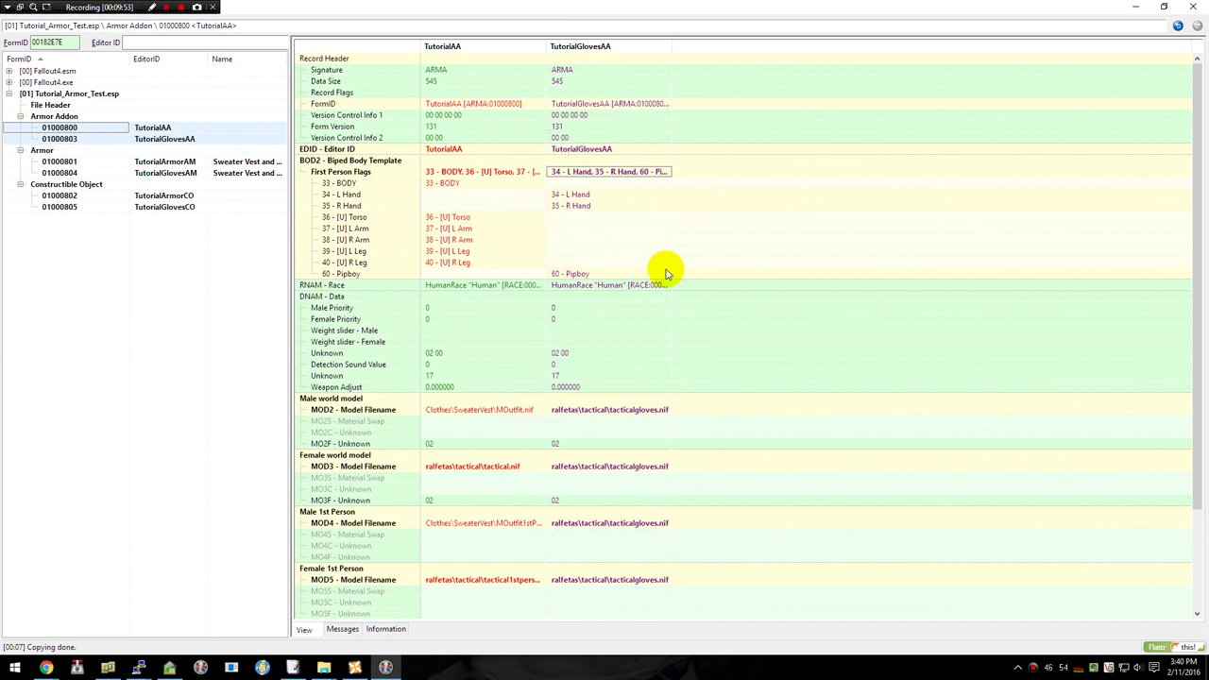
- Drop the gloves' 60 Pipboy flag and copy TutorialAA's three Additional Races onto them
right_click(607, 174)
left_click(623, 177)
left_click(509, 455)
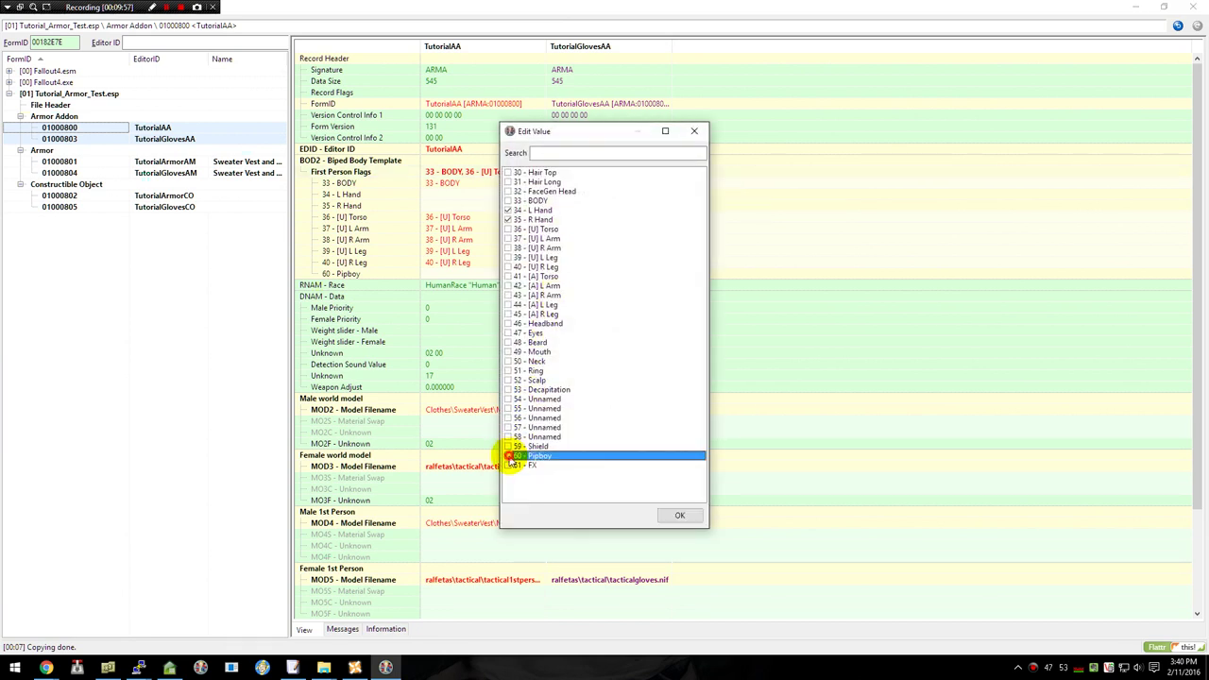
left_click(676, 515)
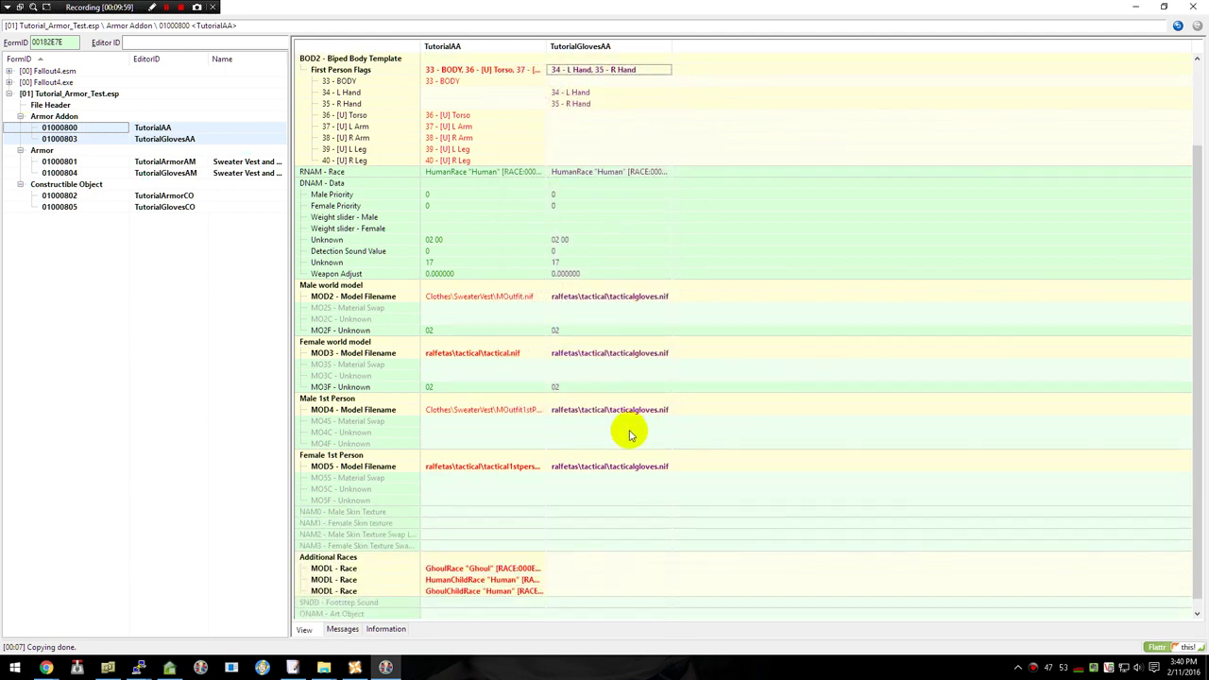
scroll(631, 434, "down", 1)
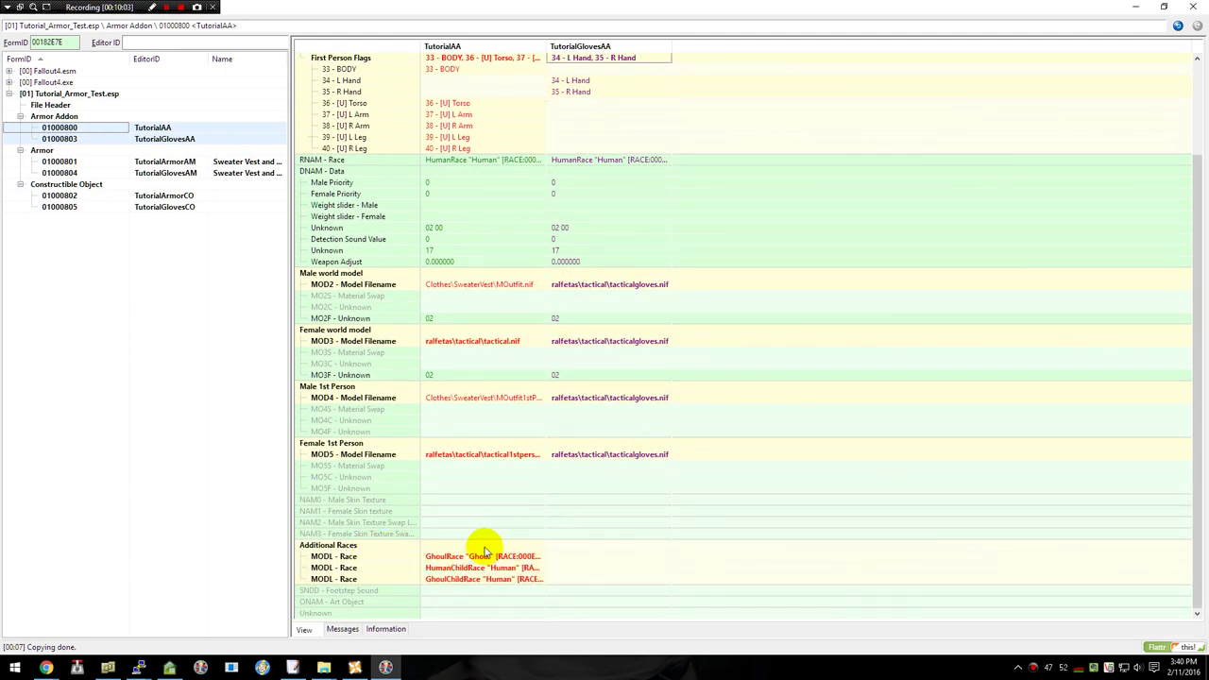
left_click_drag(485, 550, 604, 551)
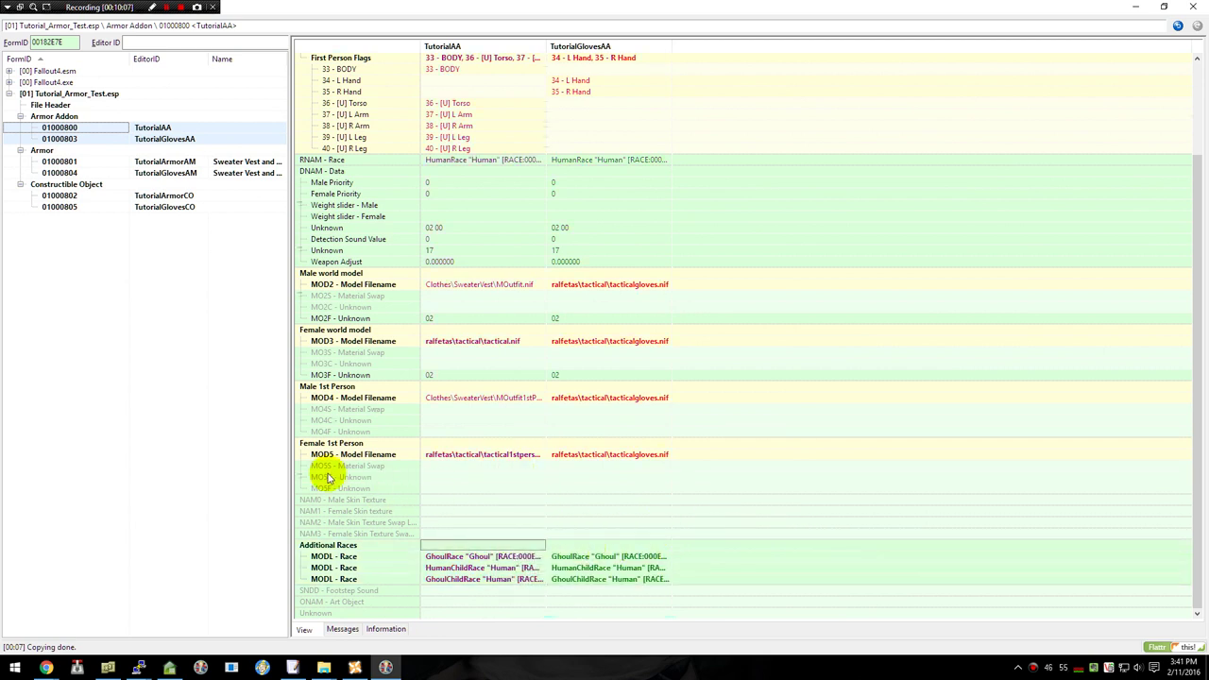
- Give TutorialArmorAM slots 33 BODY plus [U] 36–40, and delete its EnchClothingCharisma2 object effect
left_click(161, 162)
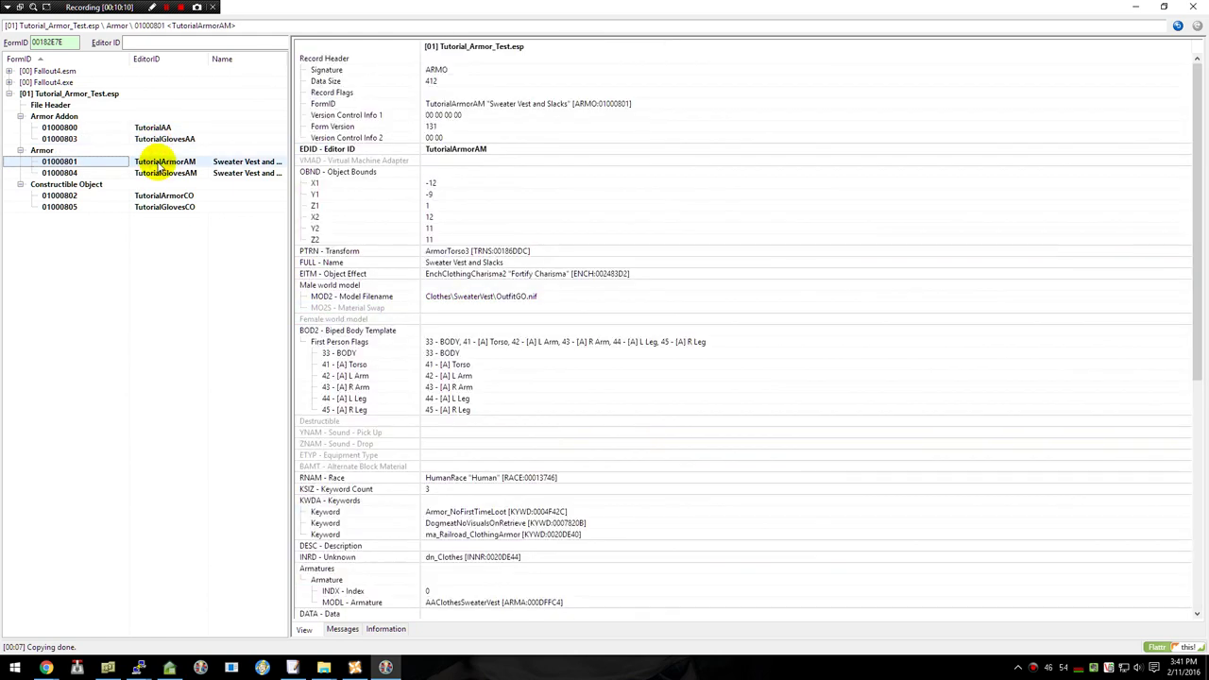
right_click(514, 342)
left_click(567, 351)
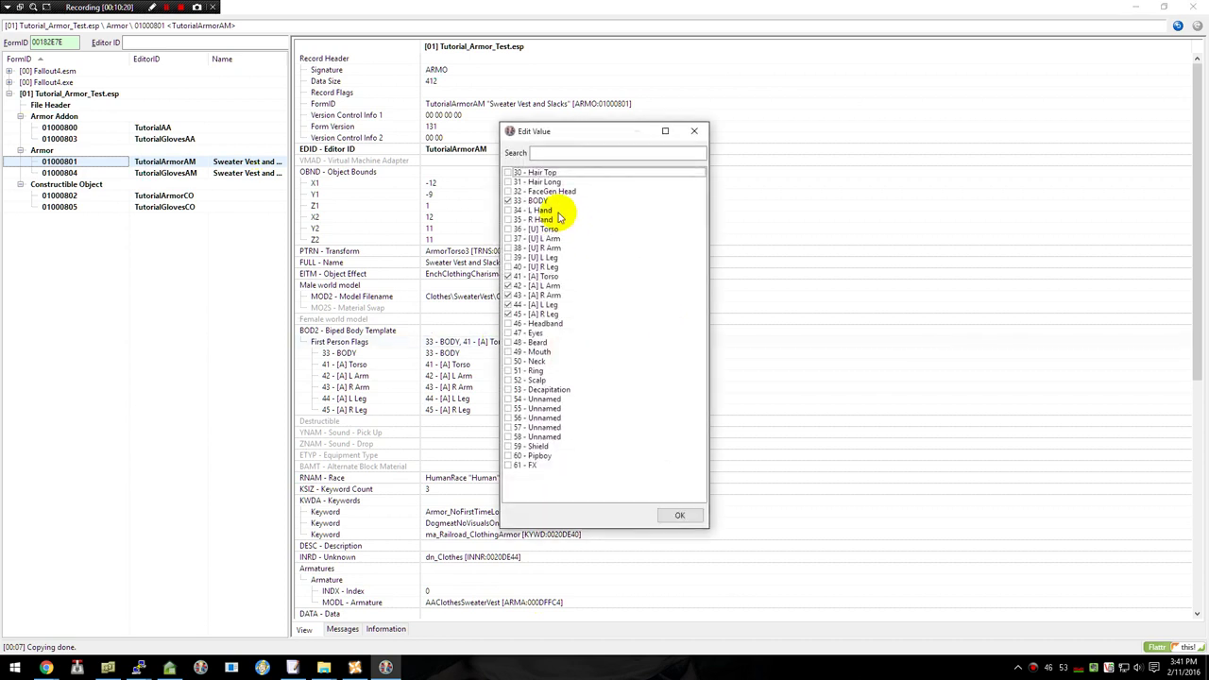
right_click(549, 248)
left_click(581, 269)
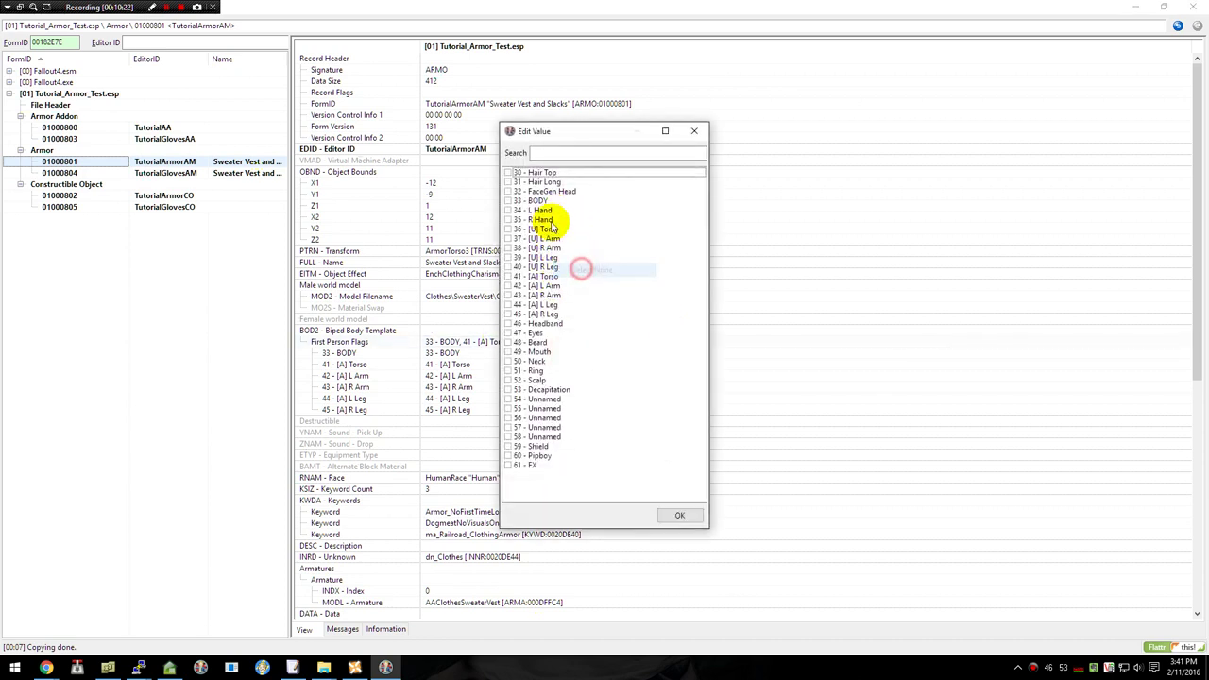
left_click(533, 200)
left_click(542, 228)
left_click(546, 238)
left_click(548, 247)
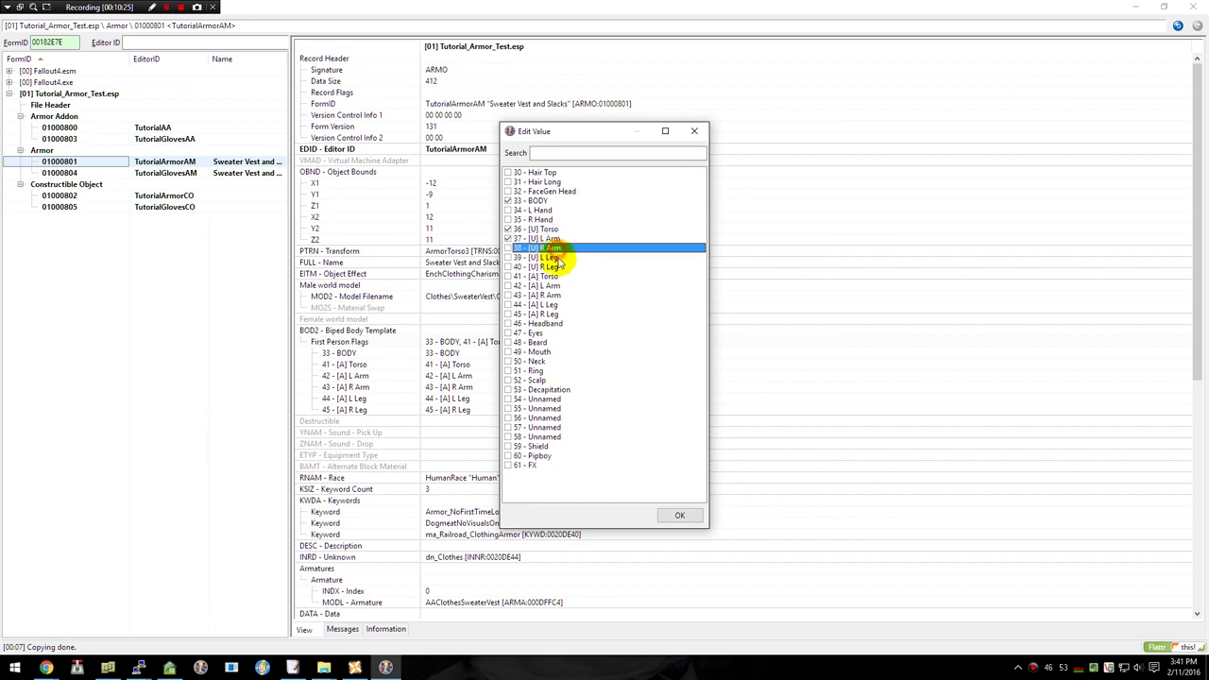
left_click(551, 257)
left_click(552, 267)
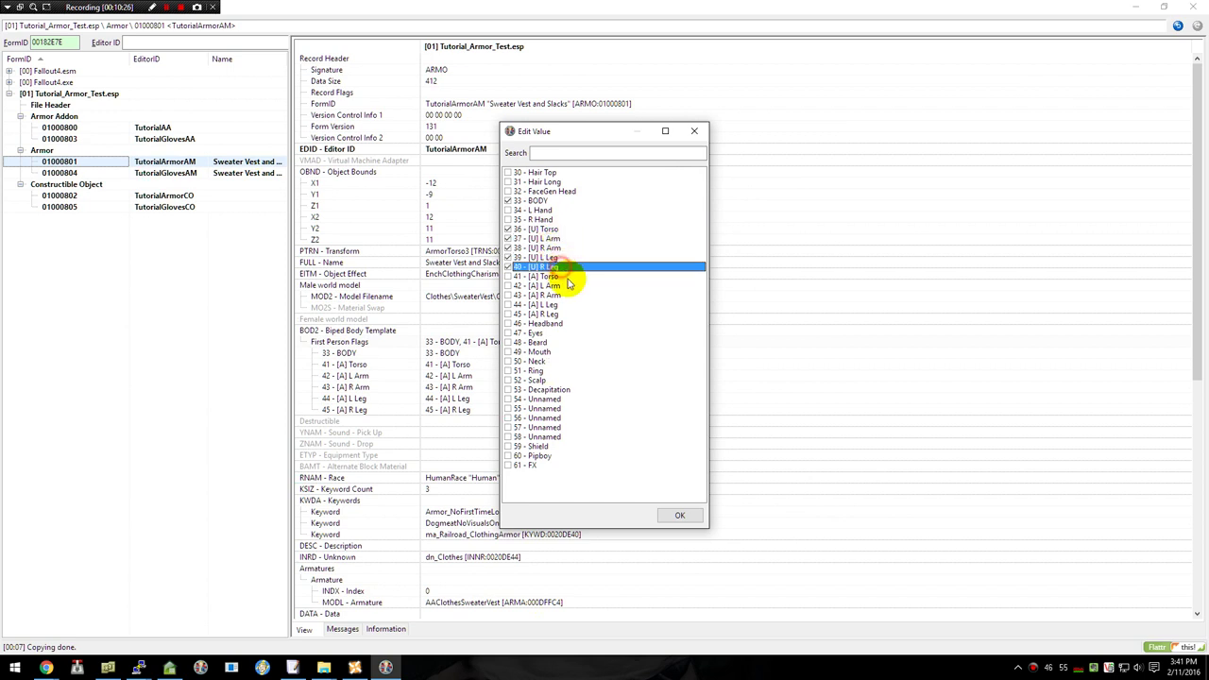
left_click(682, 516)
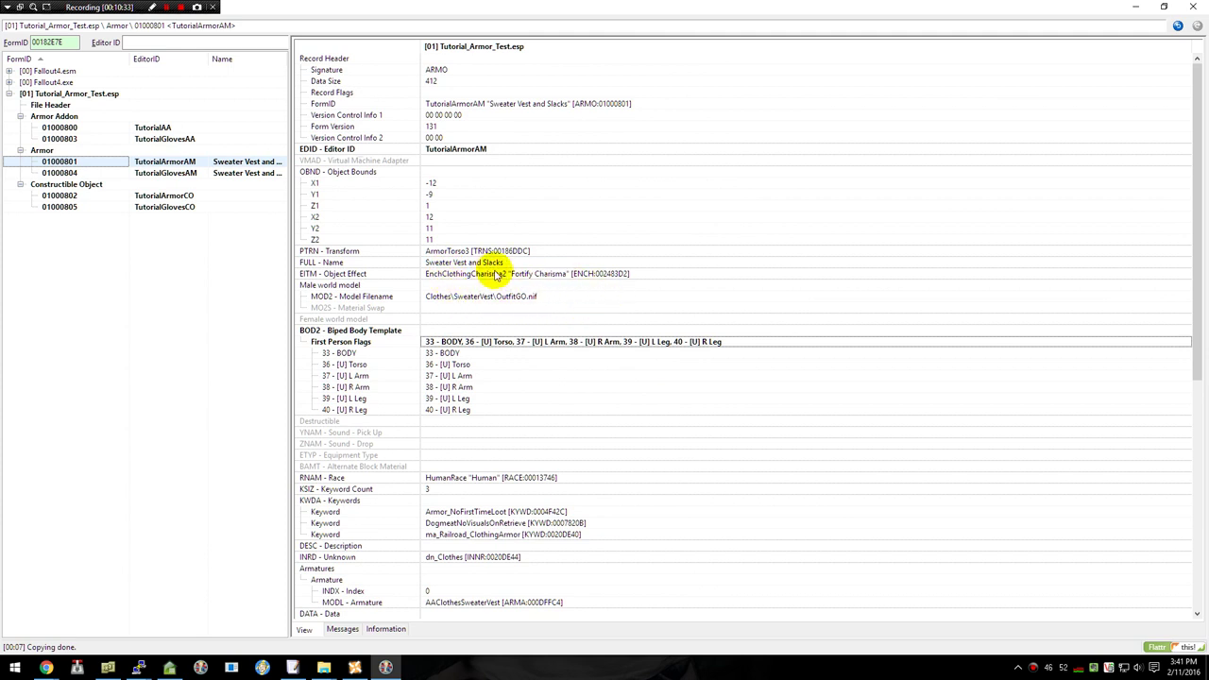
left_click(544, 276)
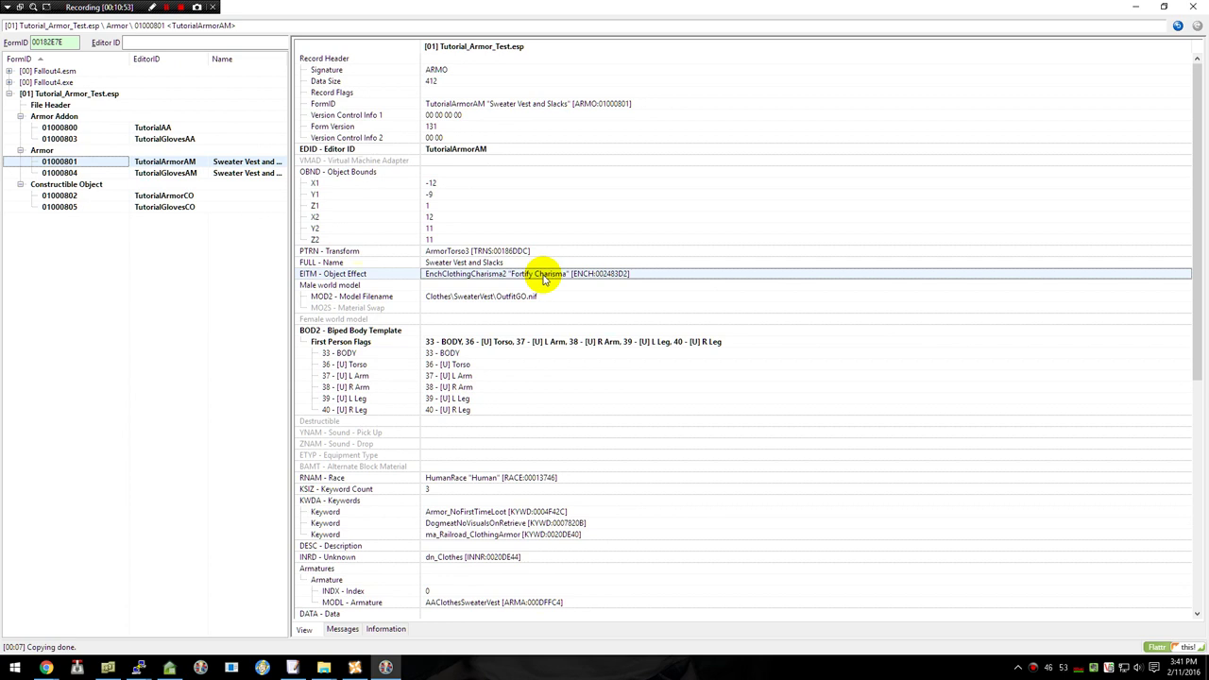
key("Delete")
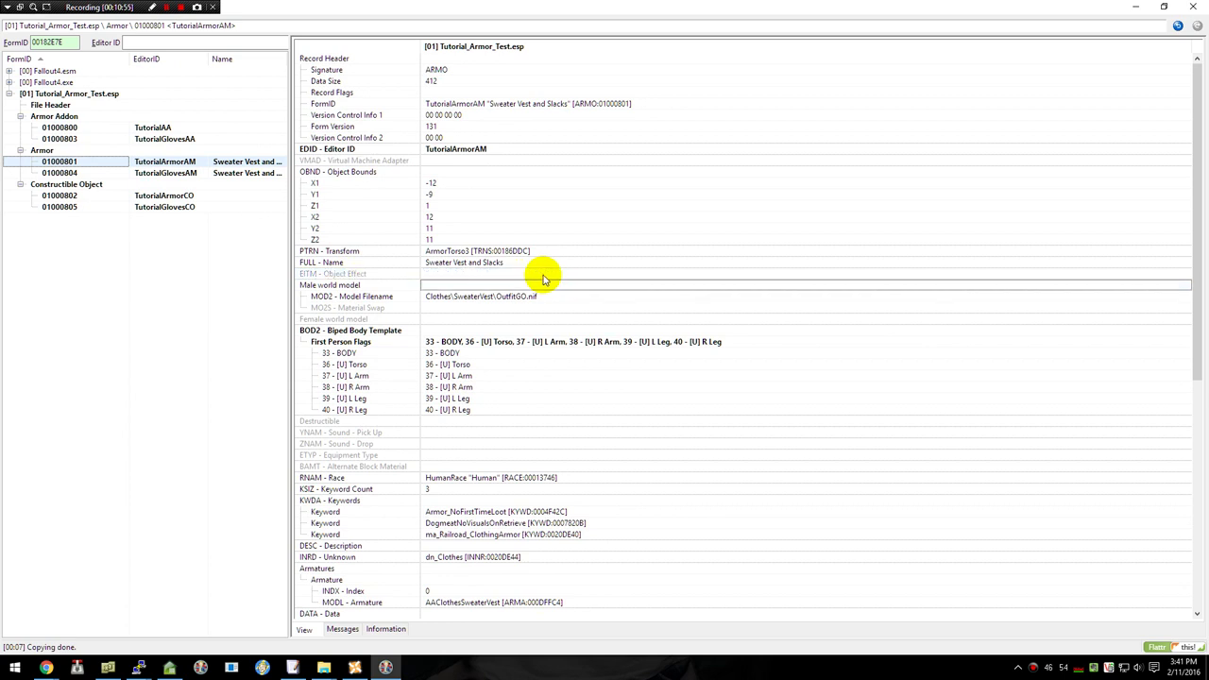
- Try pasting the F_GlovesGO.nif path into the armor's model filename, then cancel that edit
left_click(469, 297)
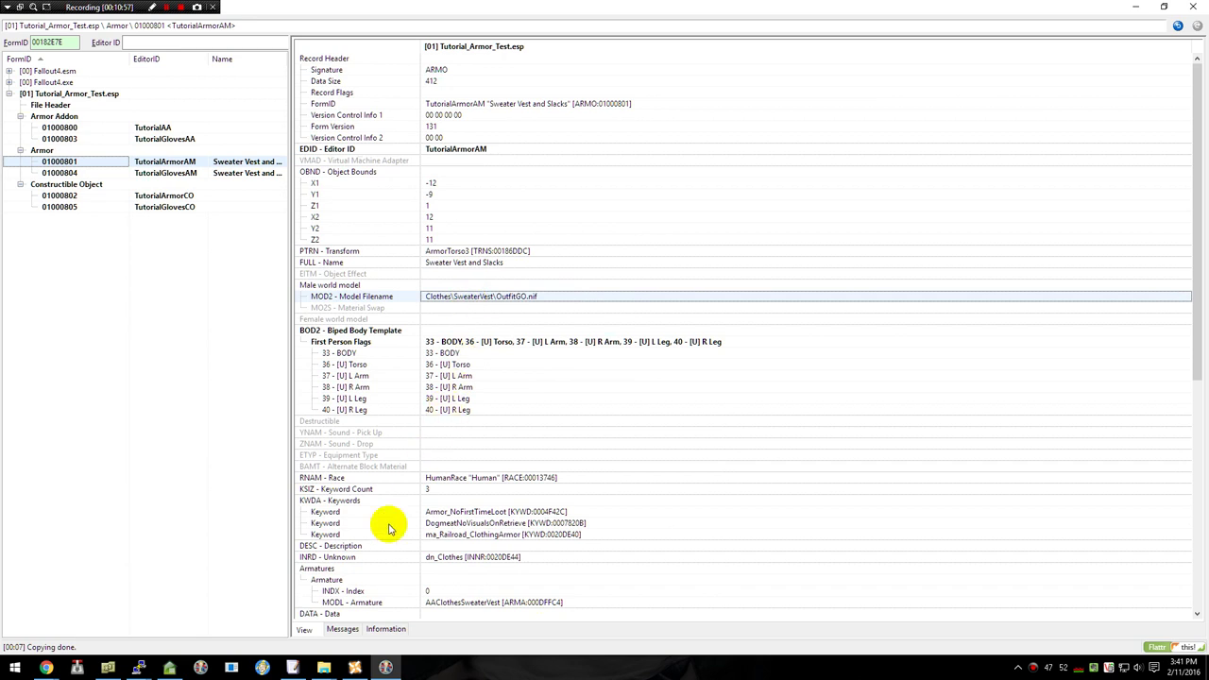
left_click(293, 667)
left_click(289, 634)
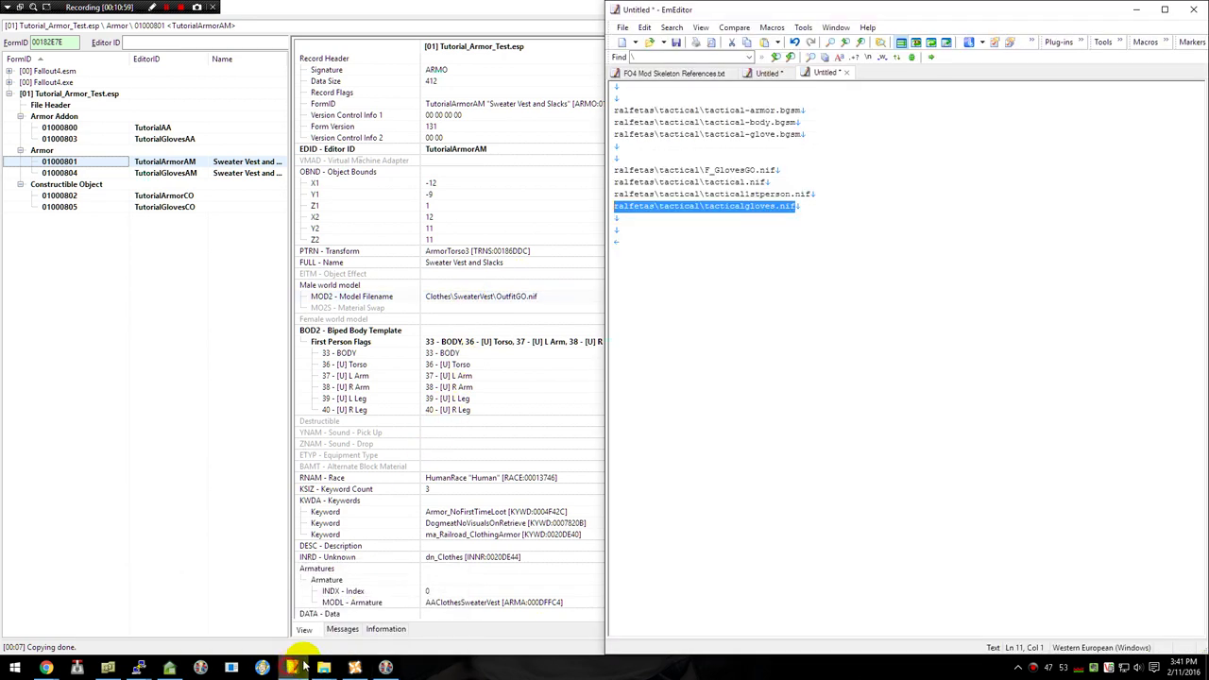
left_click_drag(803, 173, 776, 170)
key("ctrl+c")
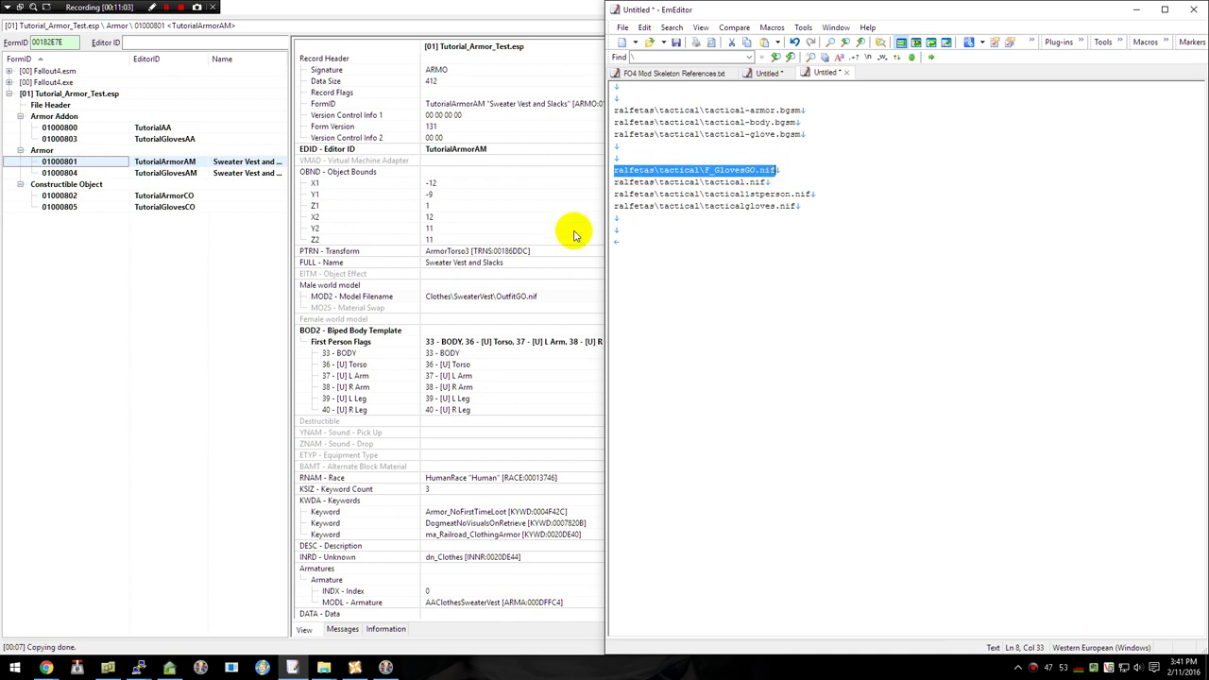
double_click(494, 295)
key("ctrl+a")
key("ctrl+v")
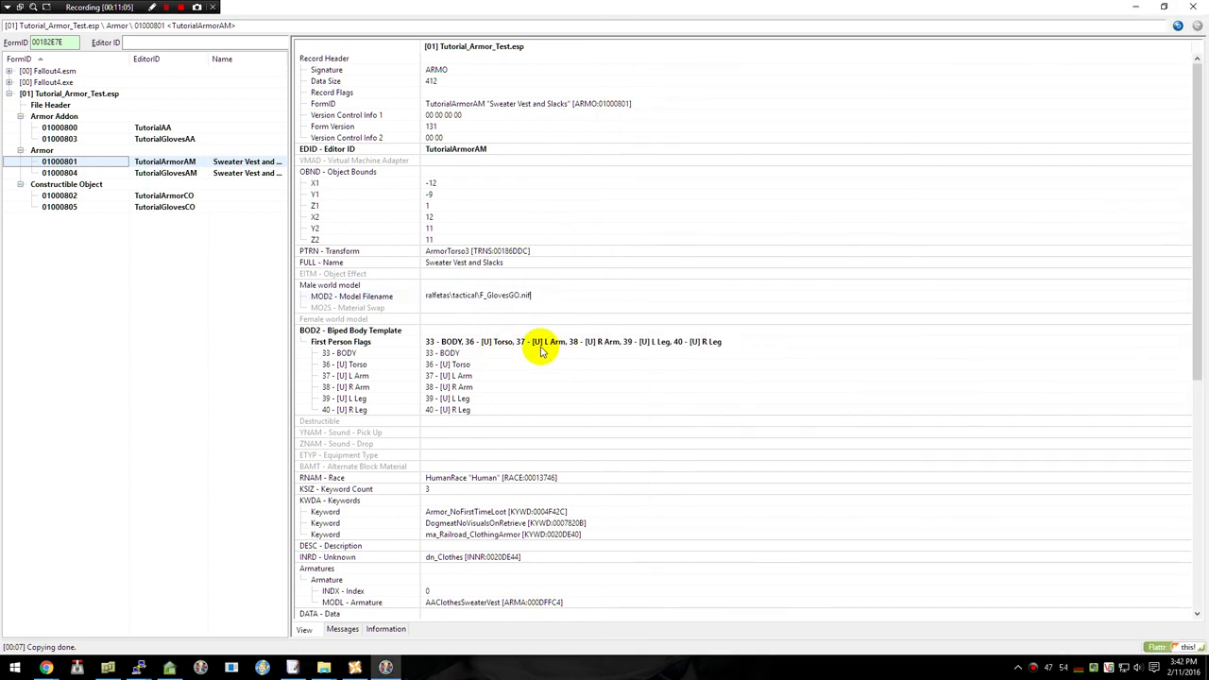
key("Escape")
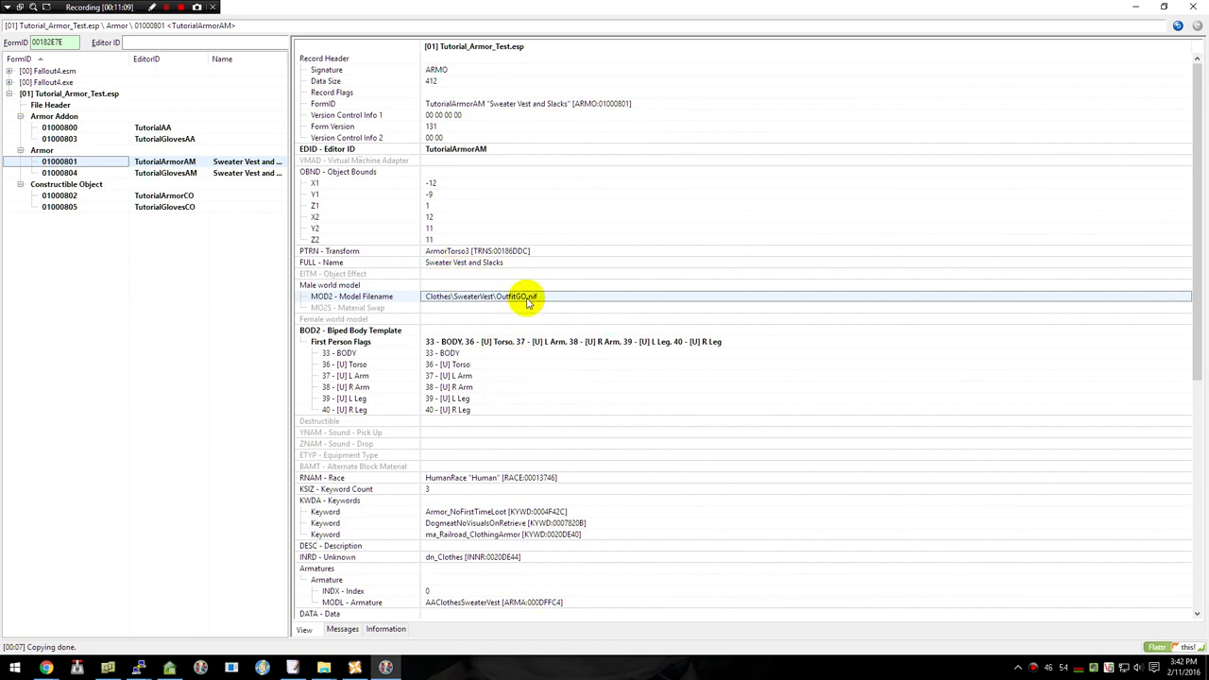
- Paste Clothes\Vault111Suit\VaultSuitGO.nif from the path notes into MOD2 - Model Filename
key("alt+Tab")
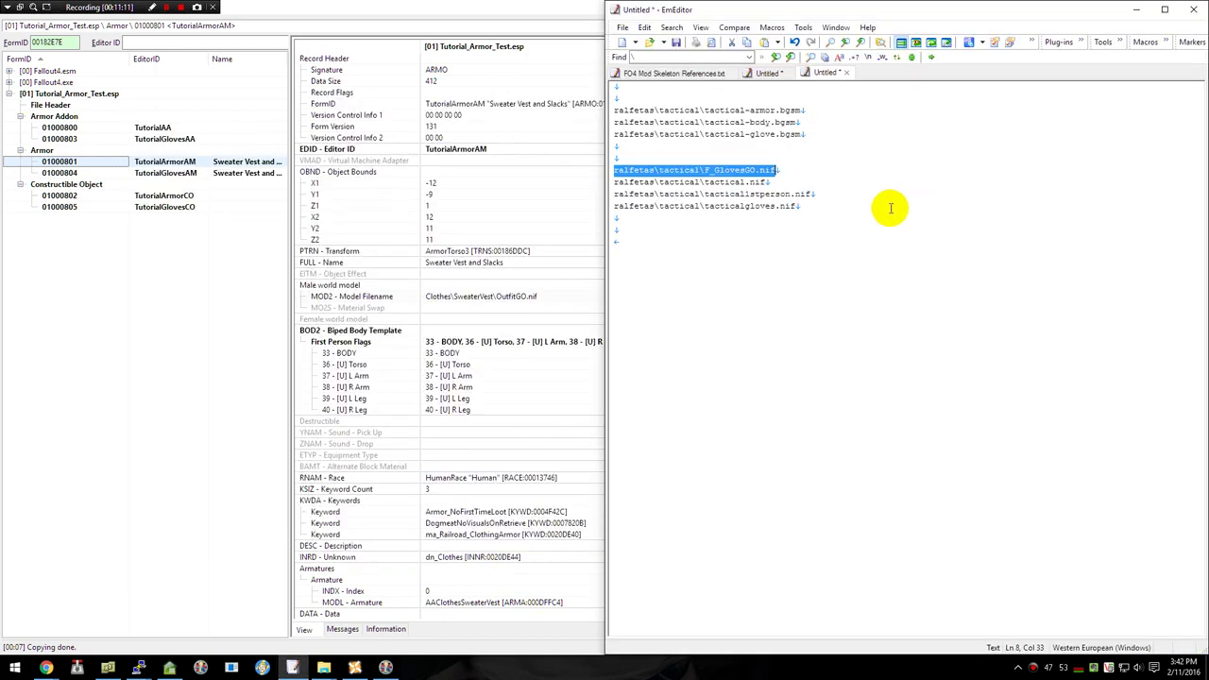
left_click(661, 74)
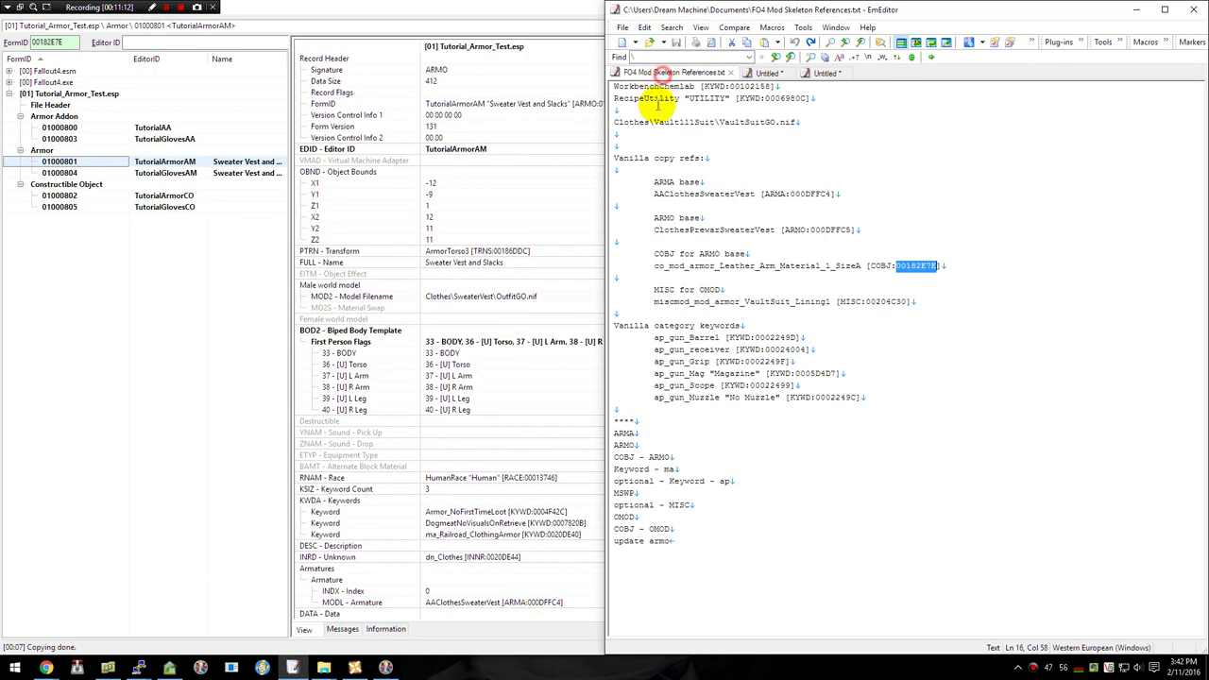
triple_click(803, 122)
key("ctrl+c")
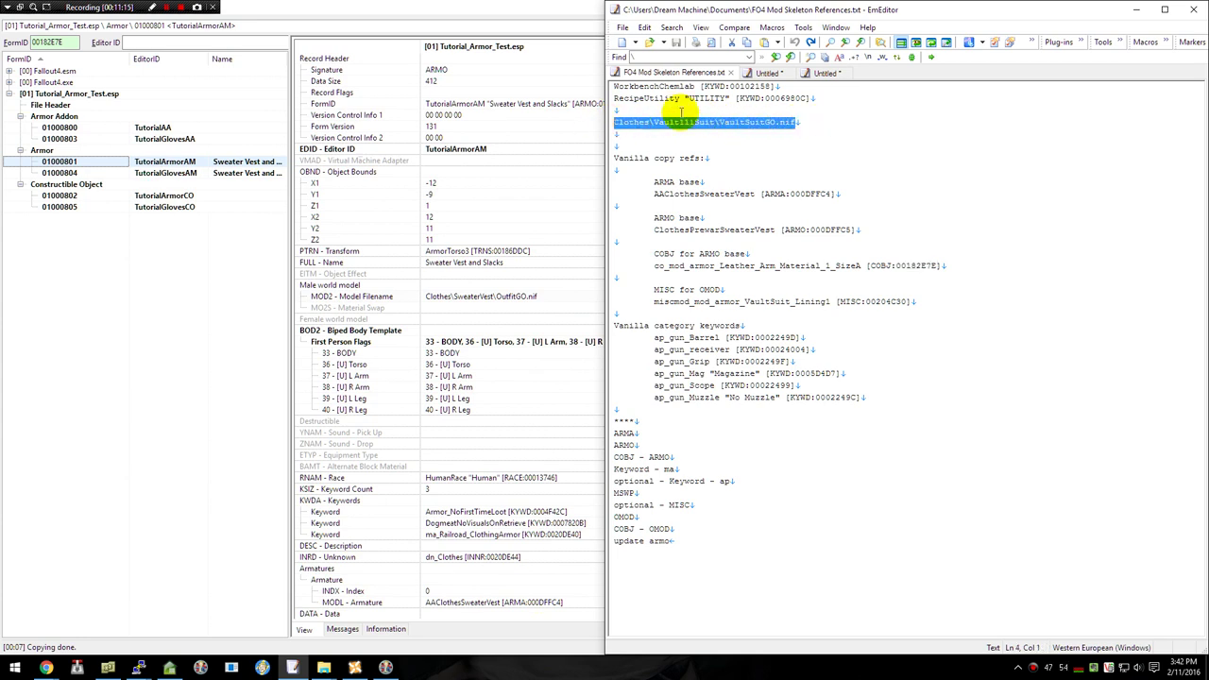
left_click(823, 73)
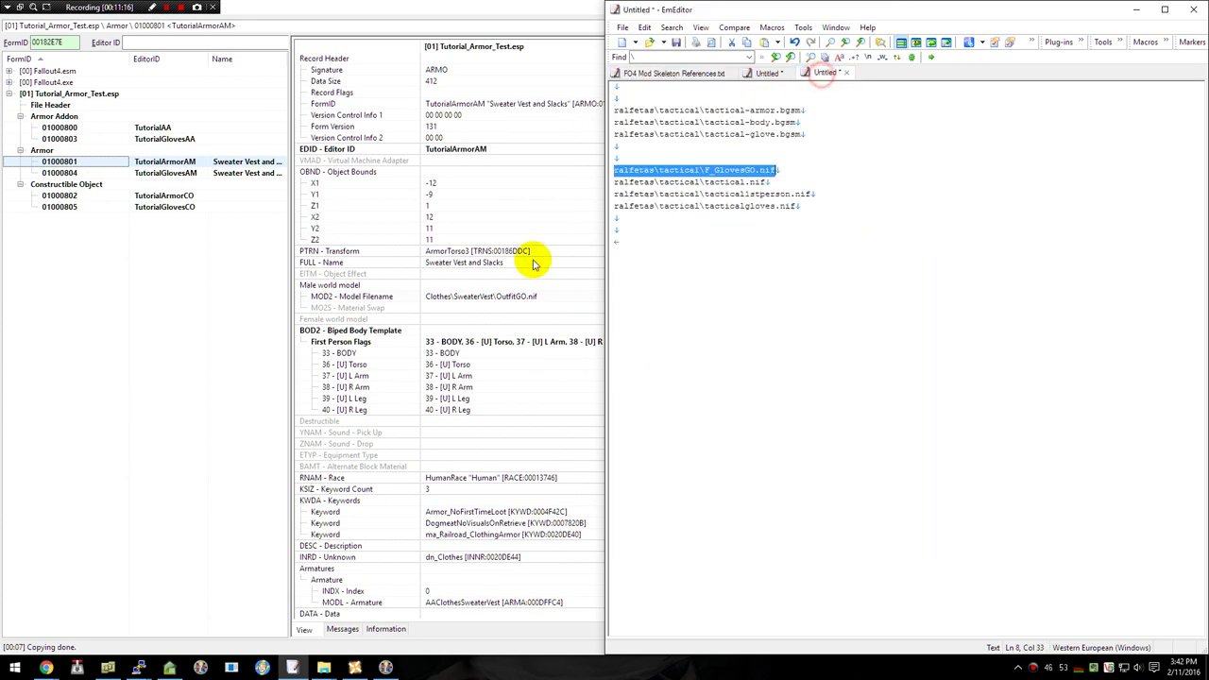
double_click(503, 297)
key("ctrl+v")
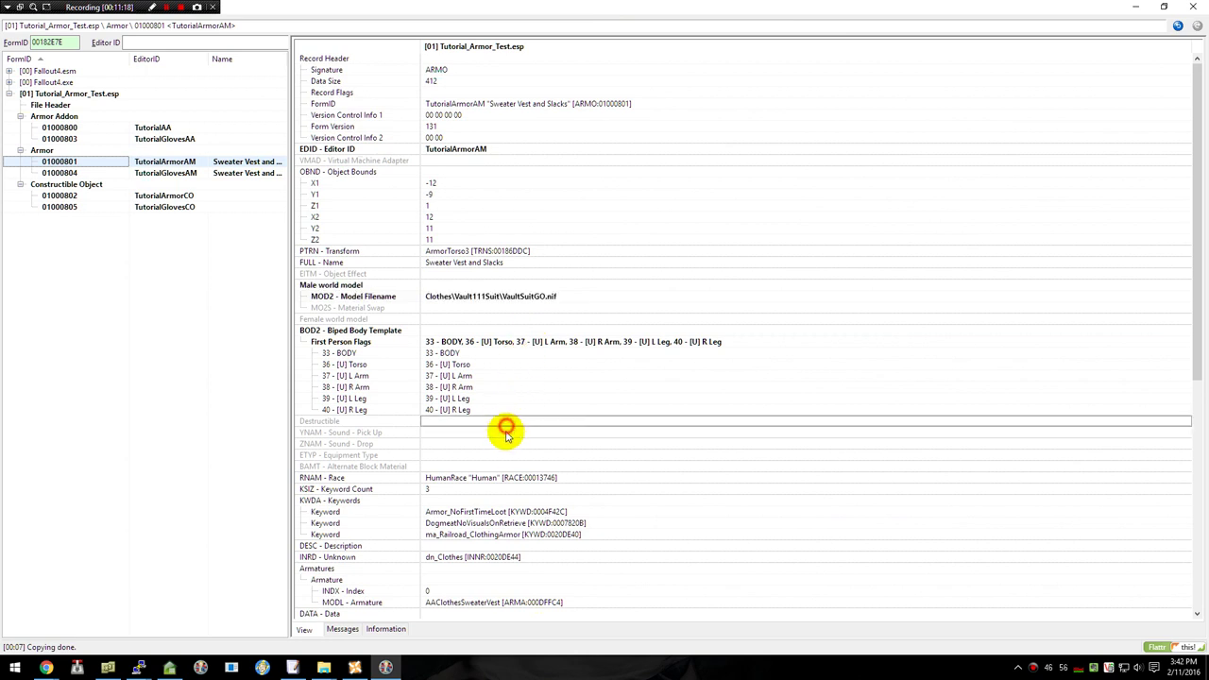
scroll(501, 454, "down", 5)
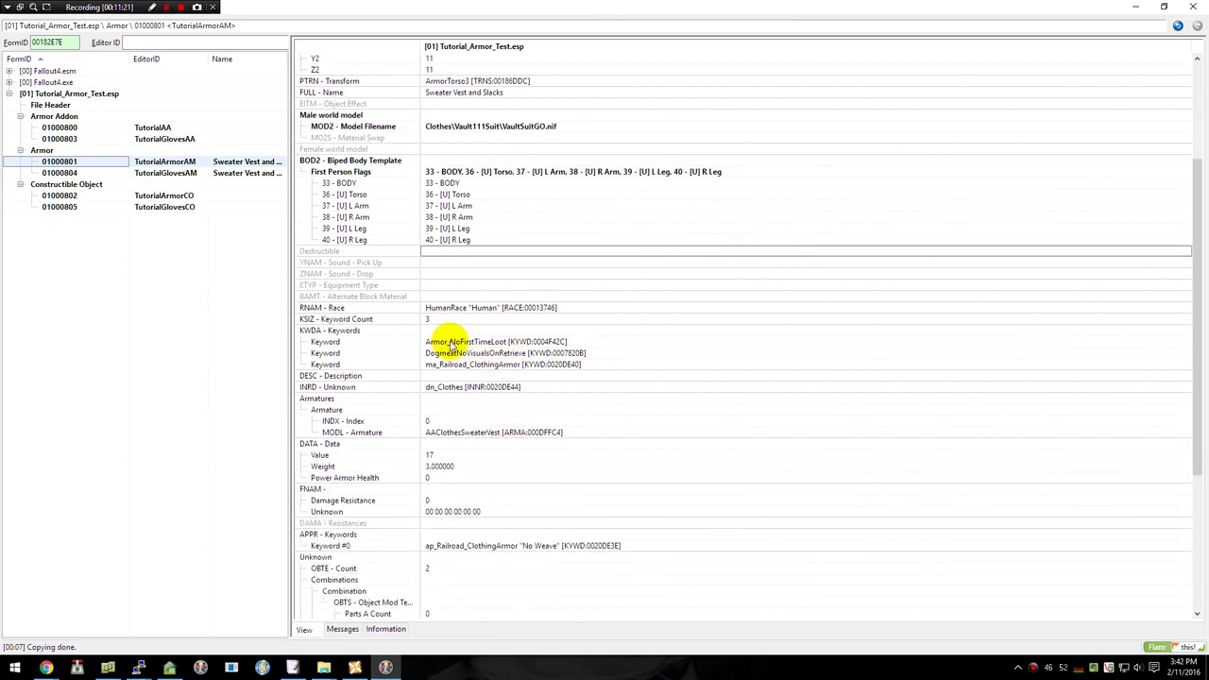
- Inspect the armor's KWDA keywords, including ma_Railroad_ClothingArmor
left_click(475, 332)
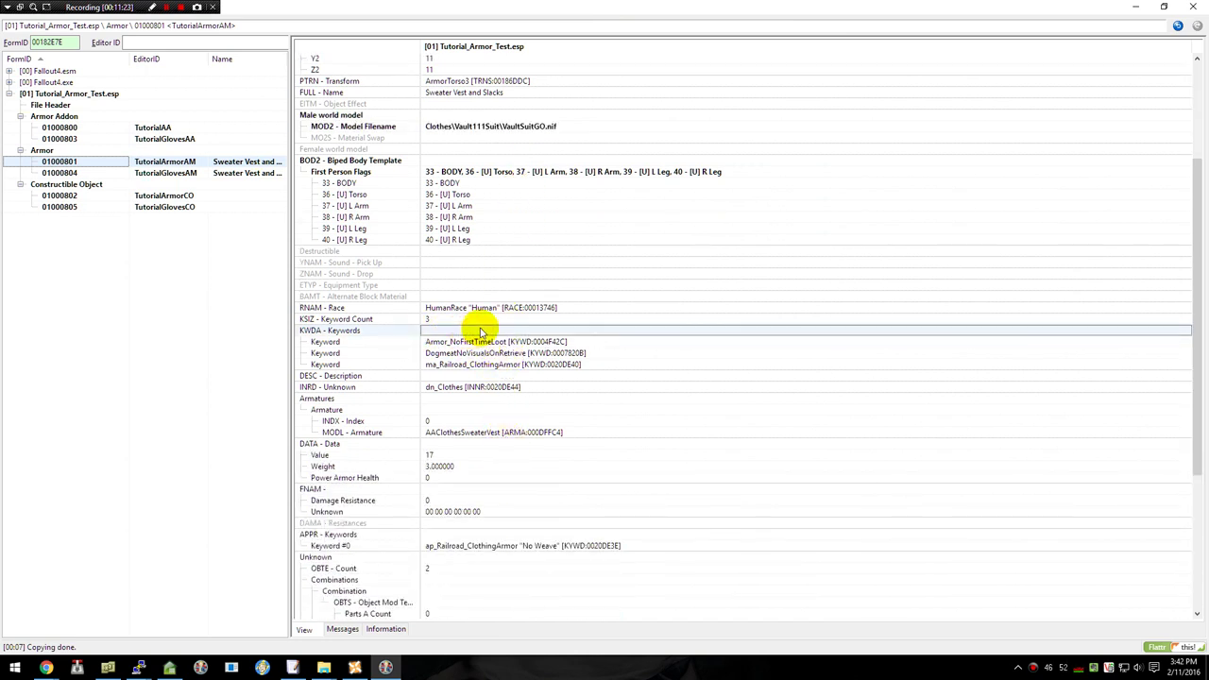
left_click(430, 367)
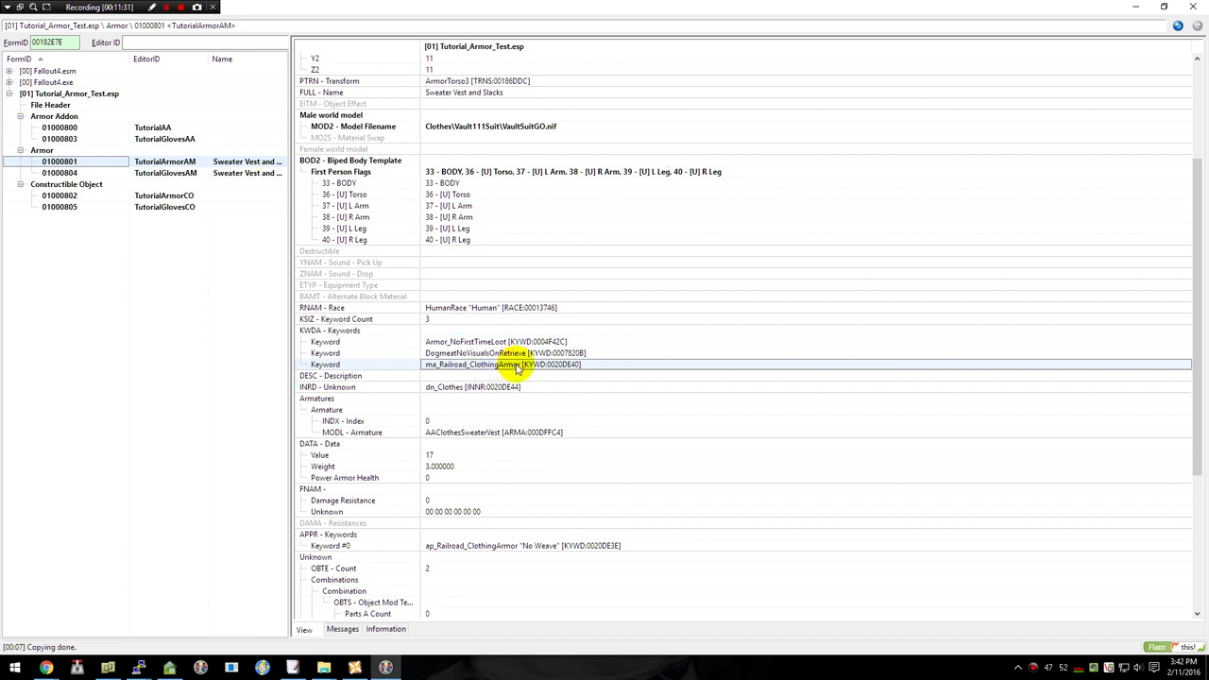
scroll(517, 368, "down", 1)
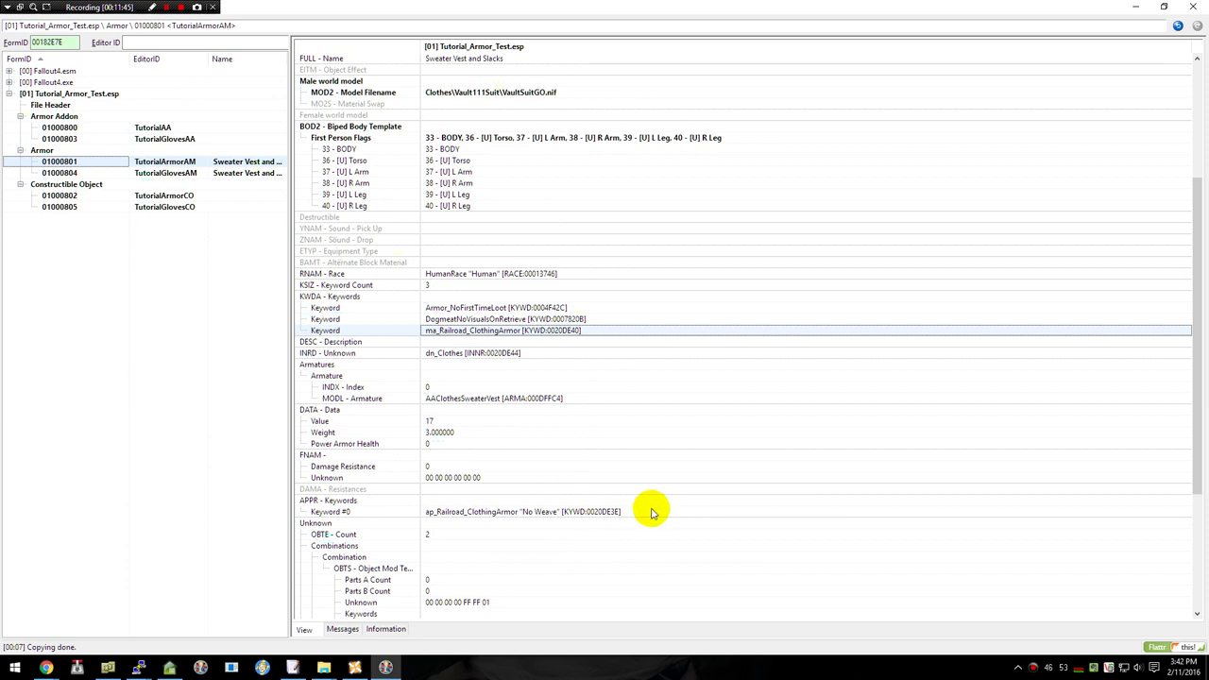
- Add a new APPR Keyword #1 and set it to ap_Legendary
left_click(609, 504)
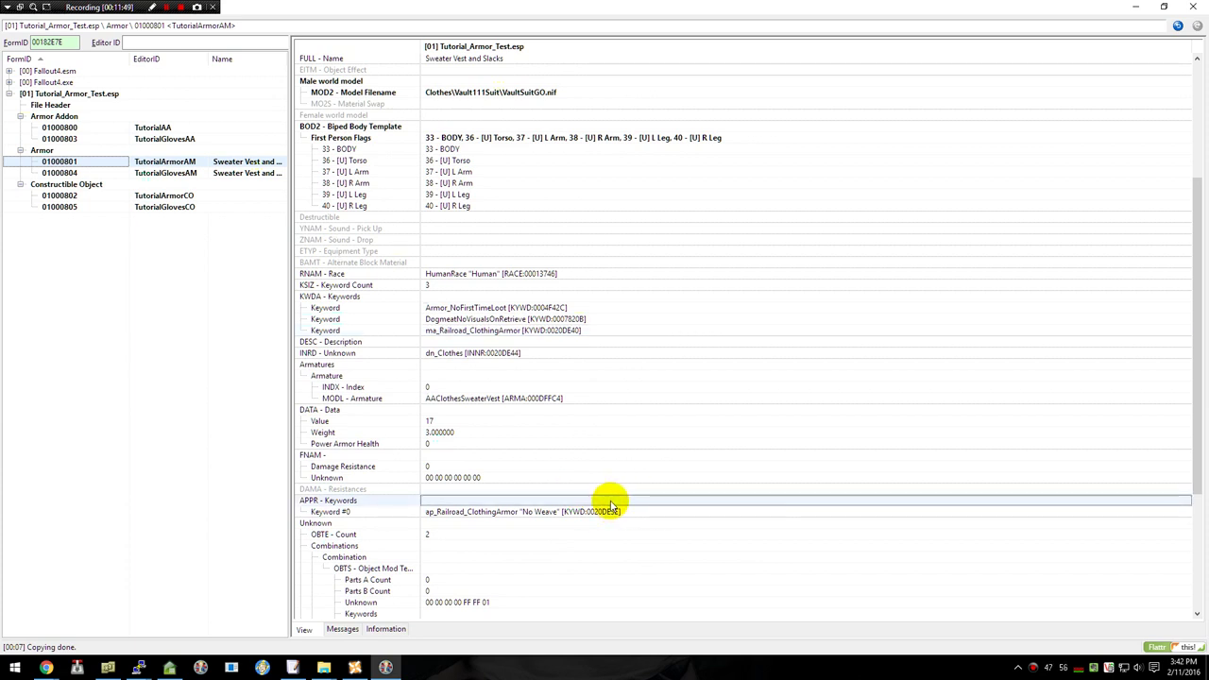
right_click(611, 504)
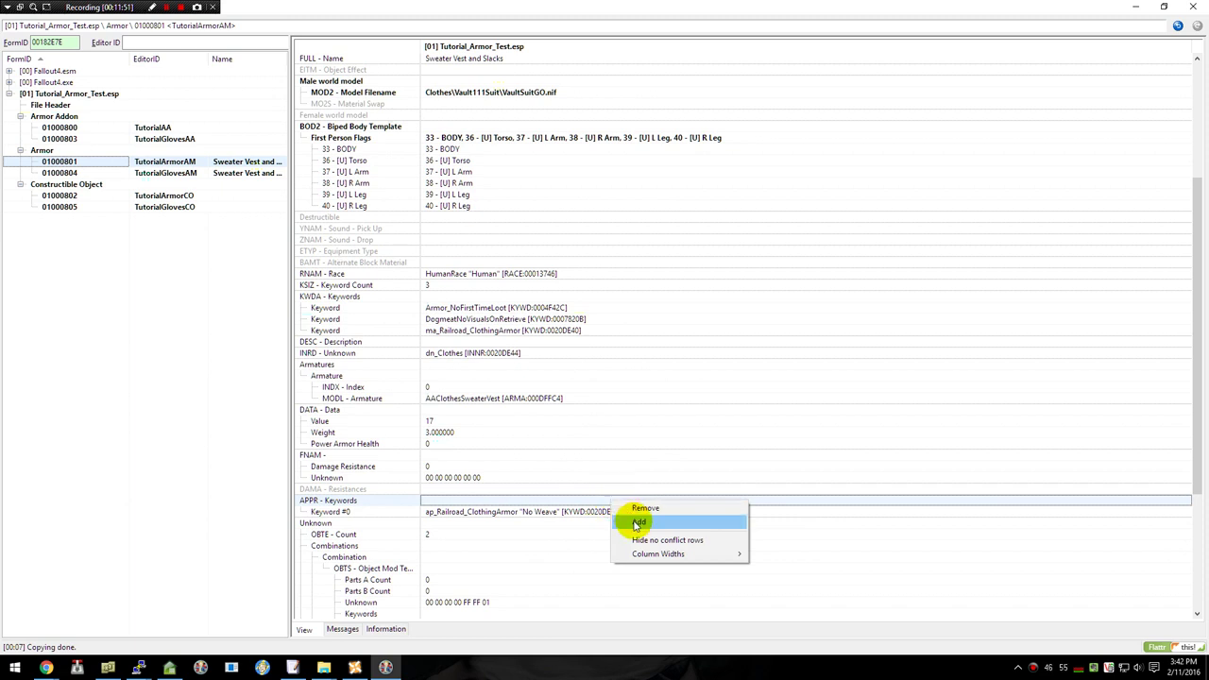
left_click(624, 521)
left_click(514, 523)
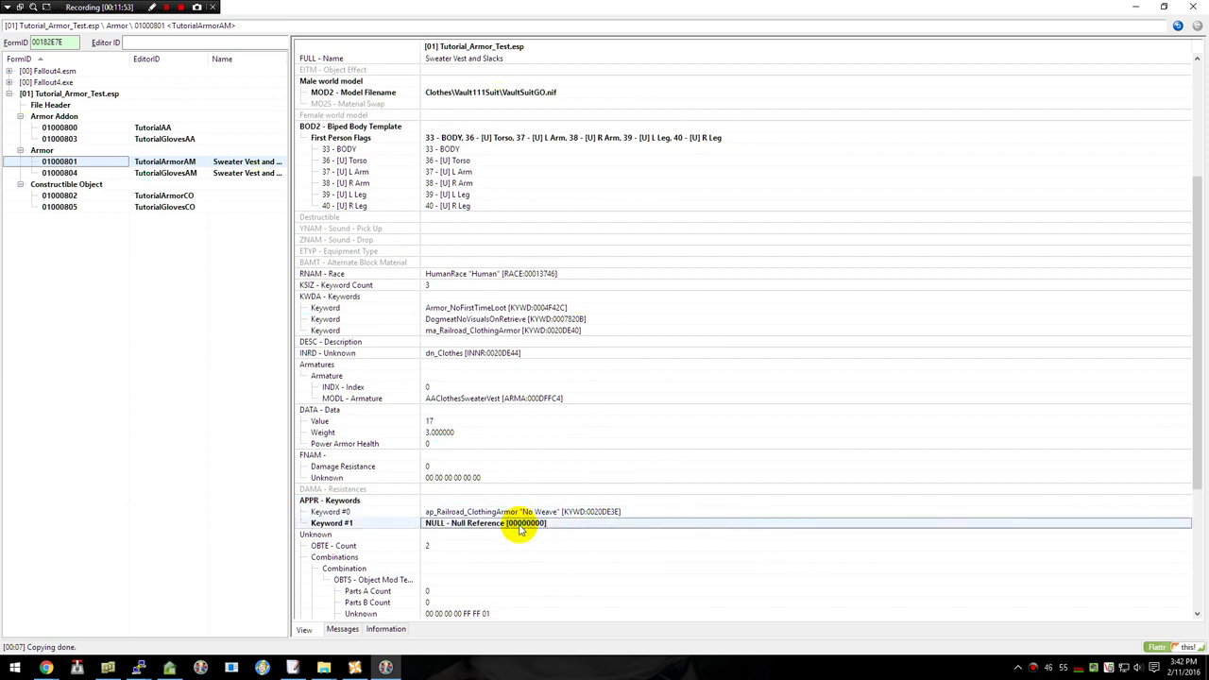
right_click(519, 527)
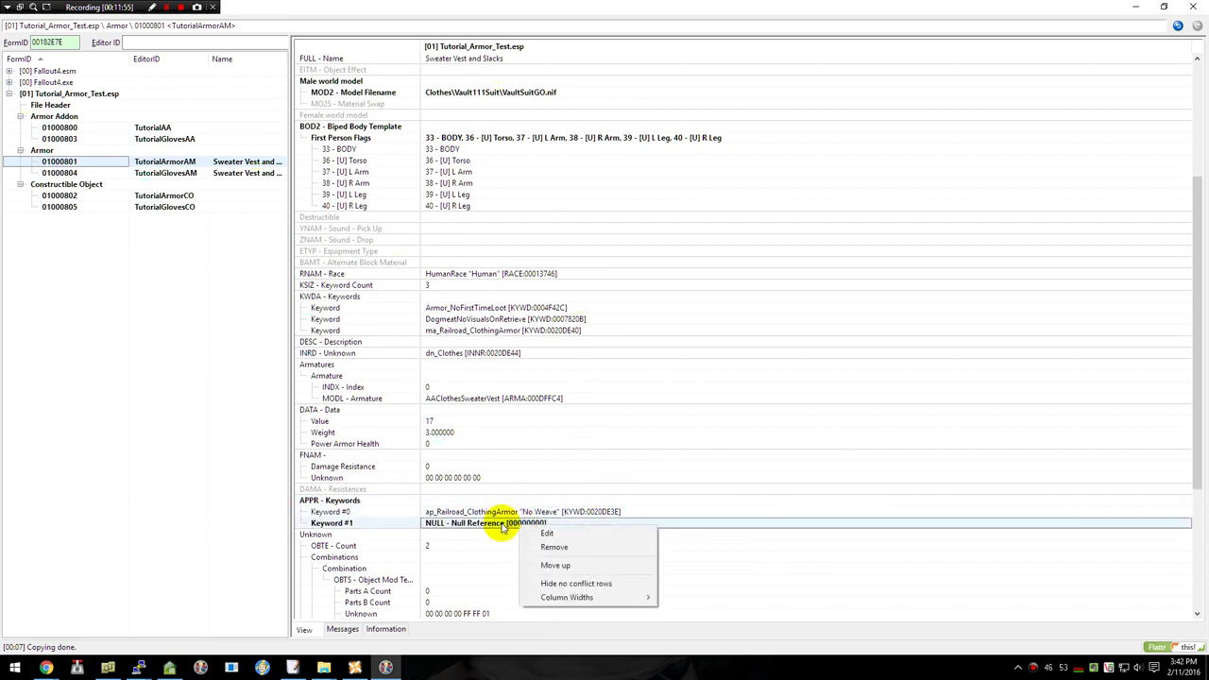
left_click(501, 527)
type("ap_L")
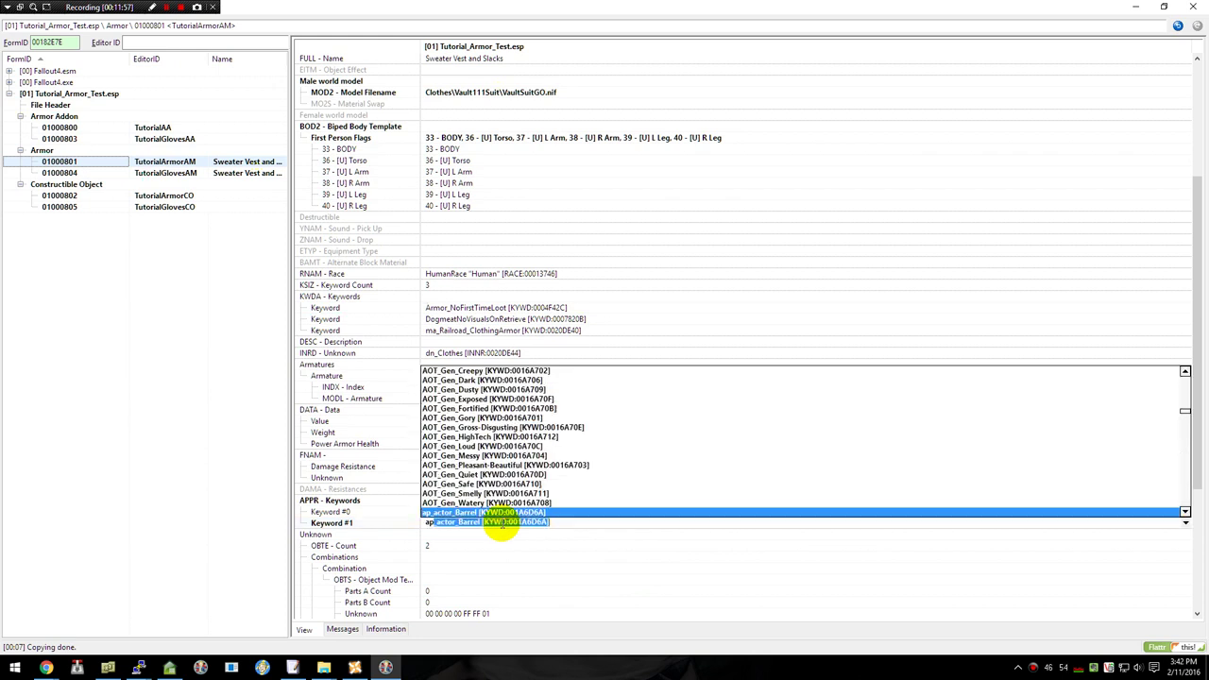
type("egendary")
key("Return")
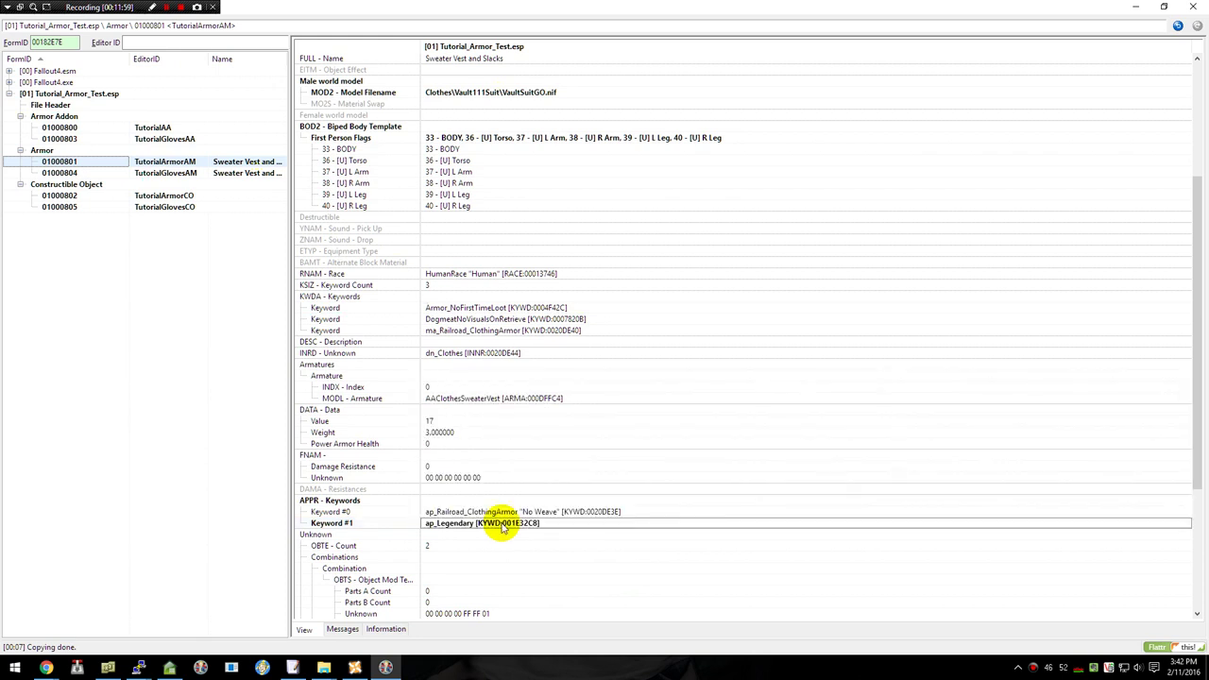
left_click(503, 501)
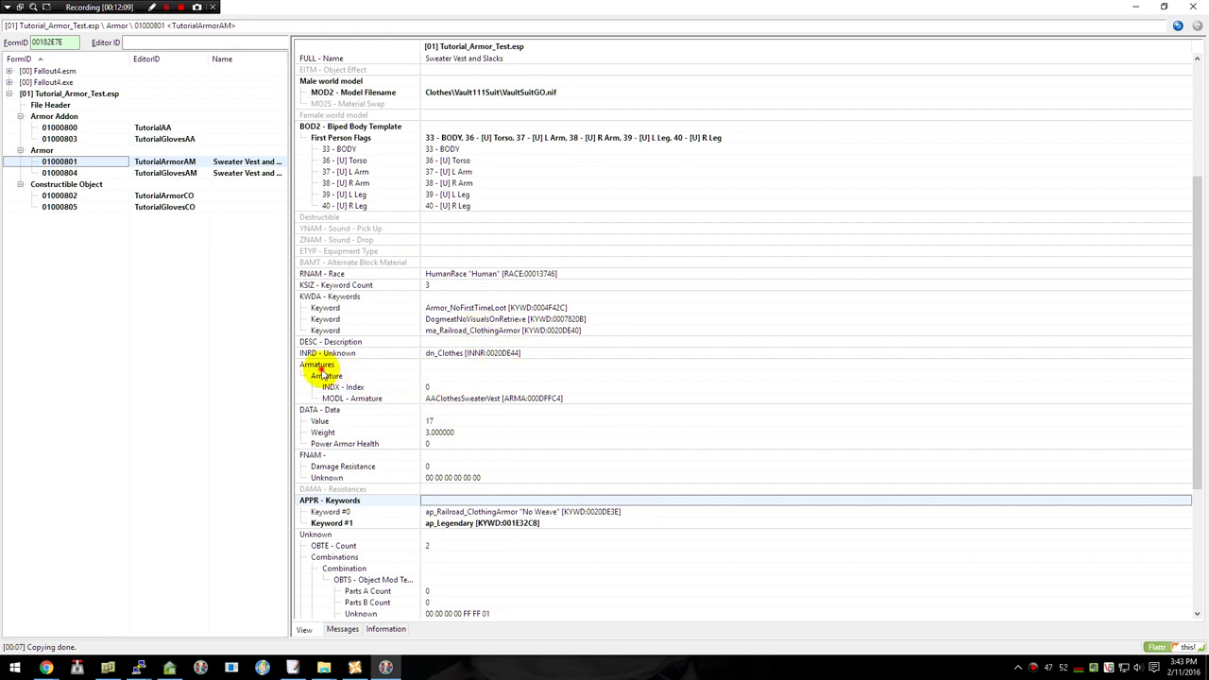
- Change the MODL armature reference from AAClothesSweaterVest to TutorialAA [ARMA:01000800]
left_click(321, 365)
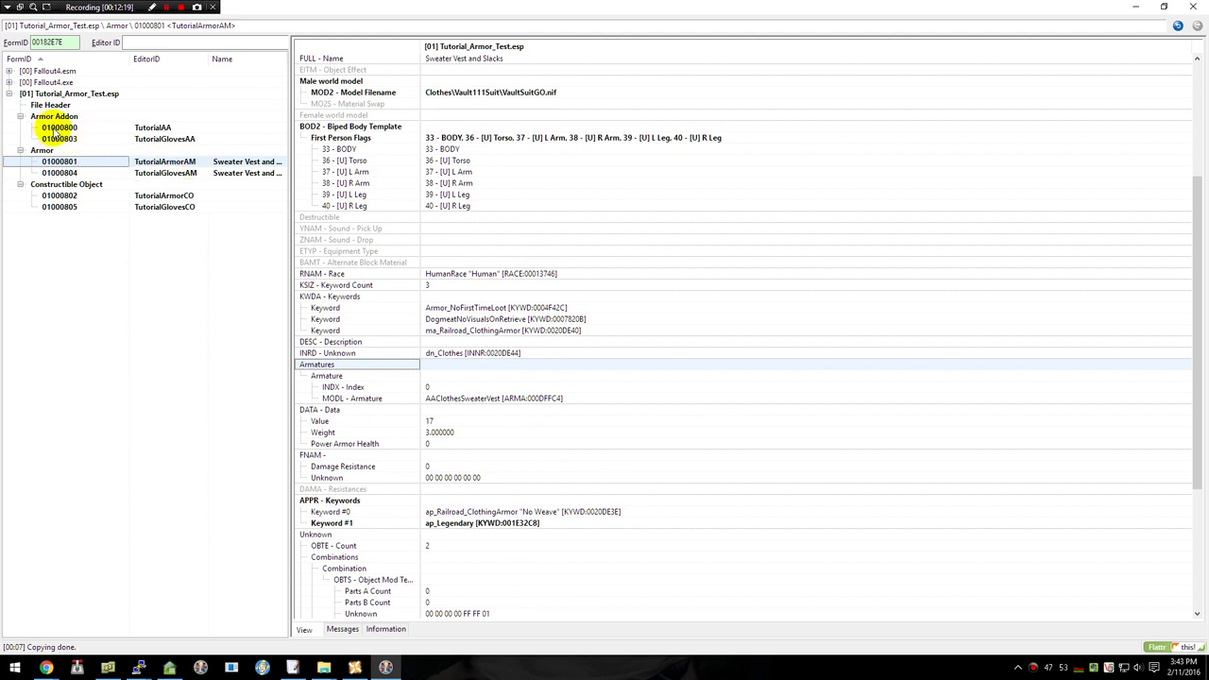
left_click(495, 396)
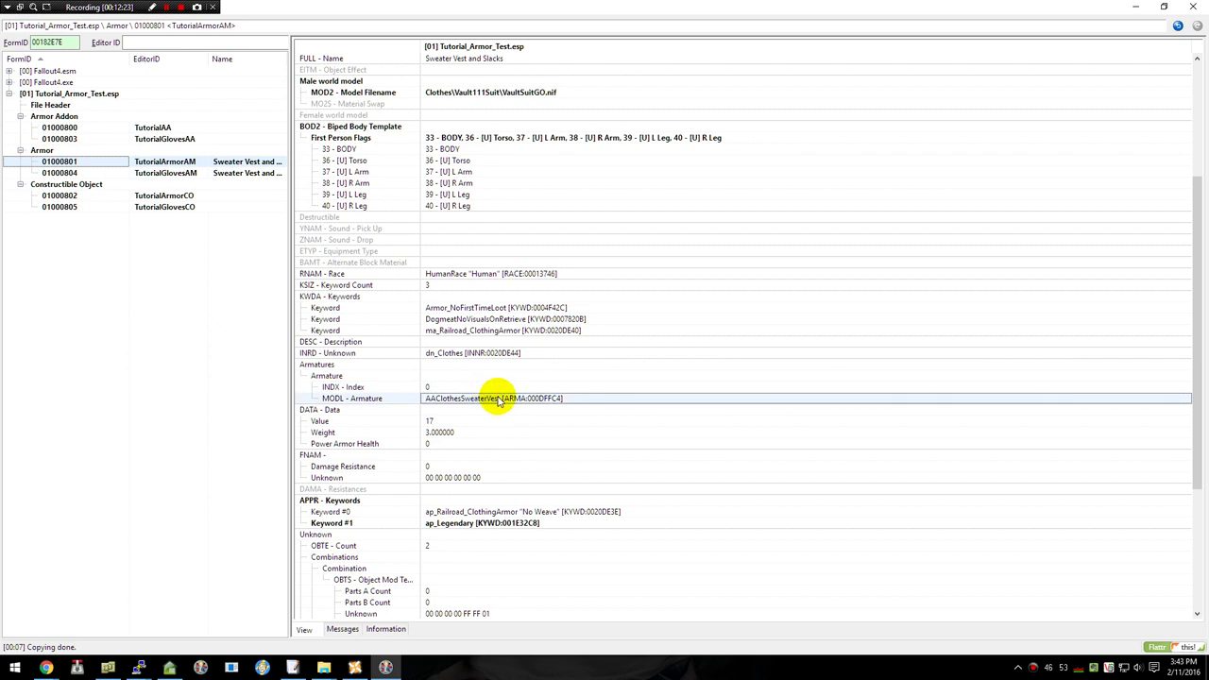
right_click(497, 400)
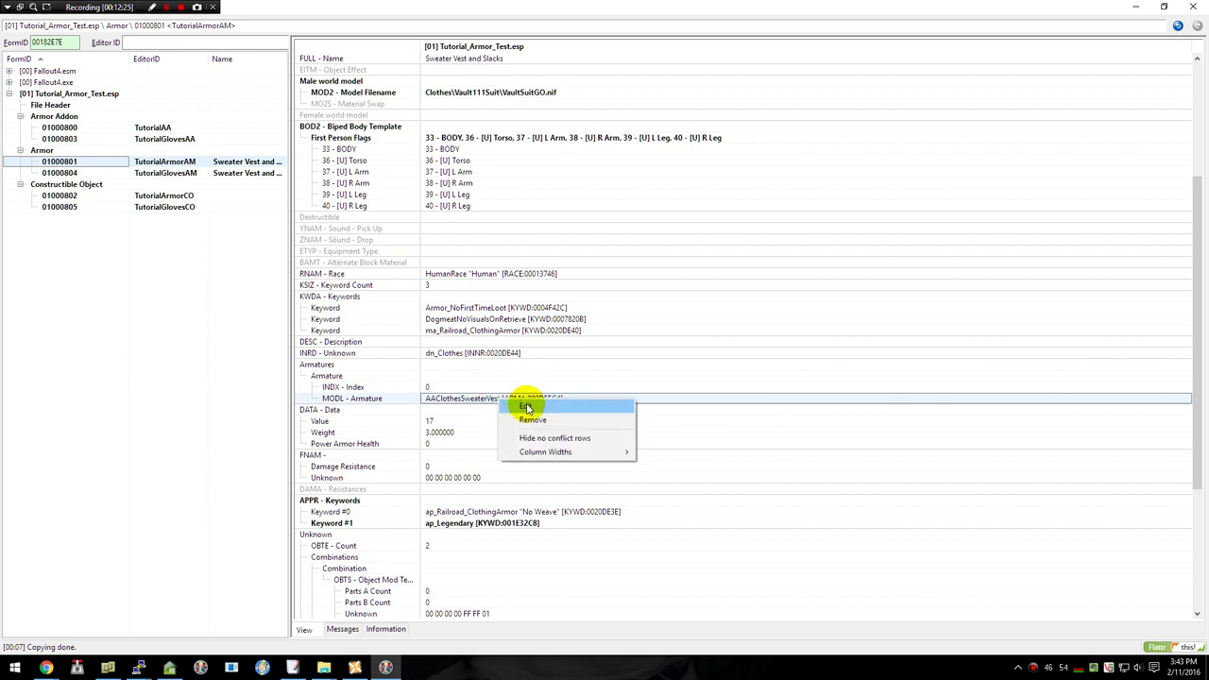
left_click(526, 406)
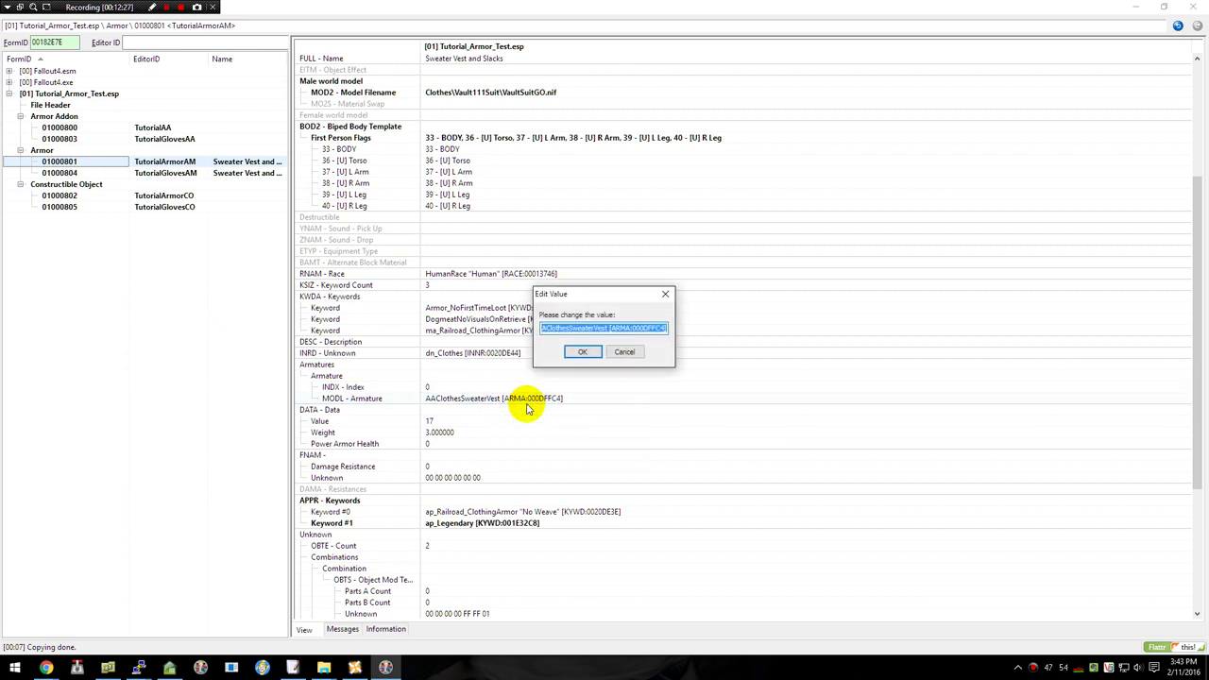
type("01000800")
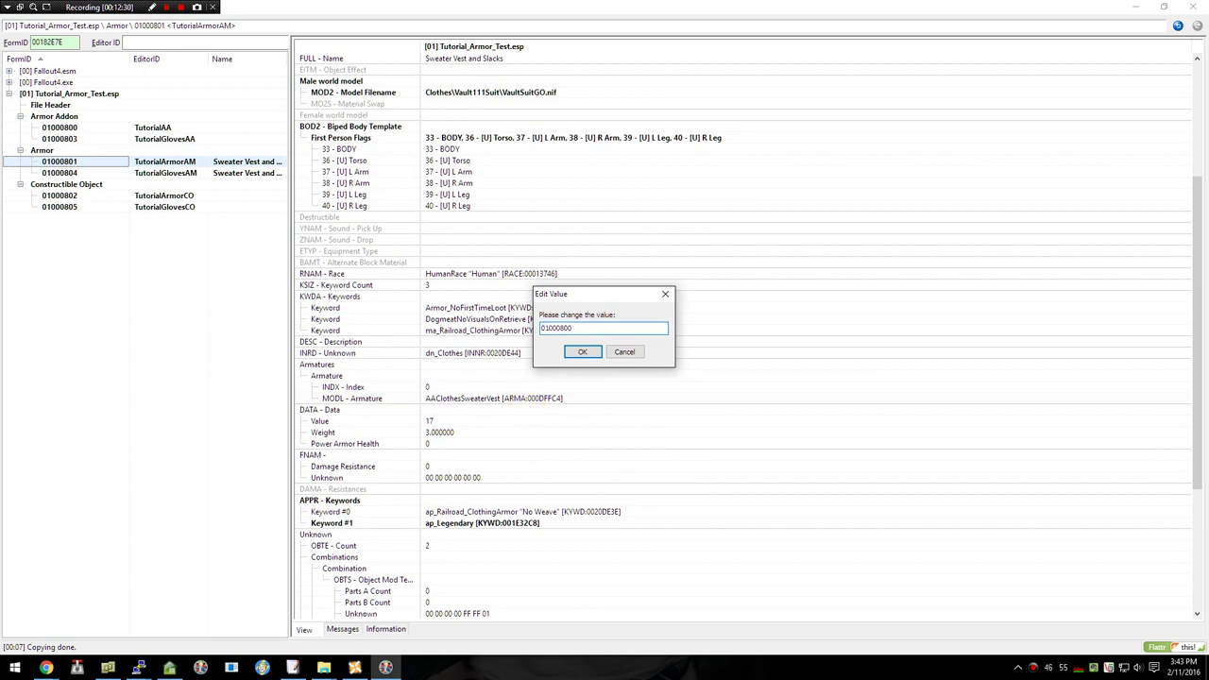
key("Return")
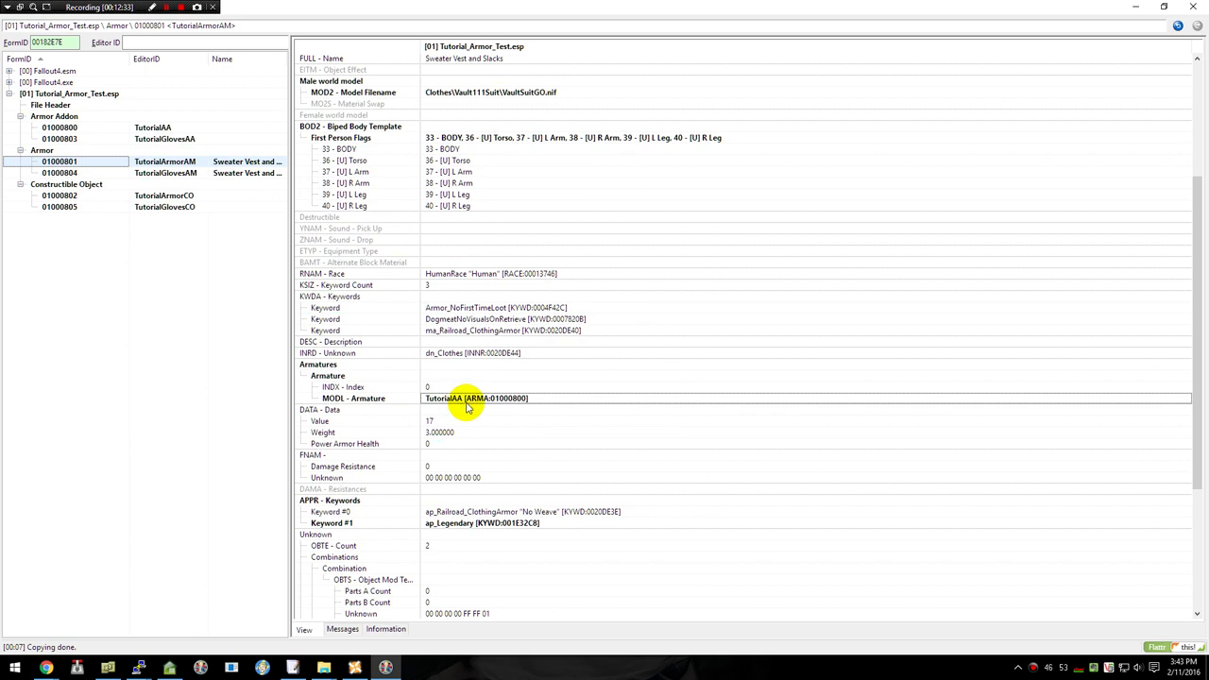
left_click(150, 127)
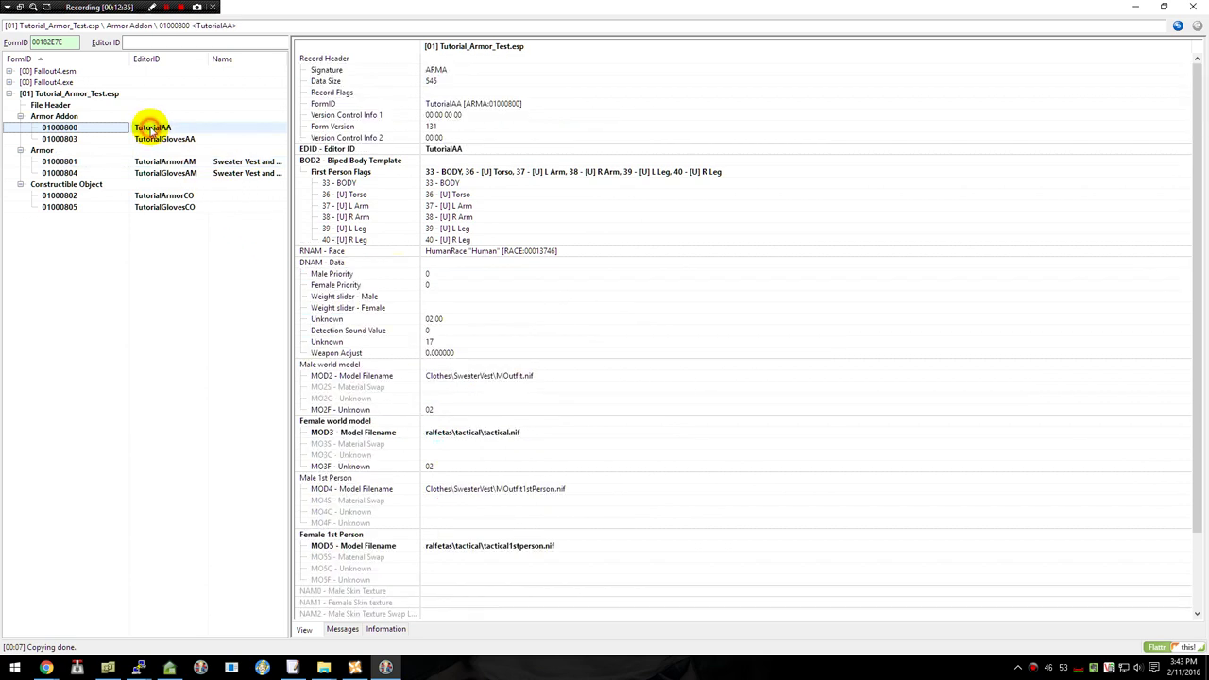
left_click(461, 150)
left_click(461, 150)
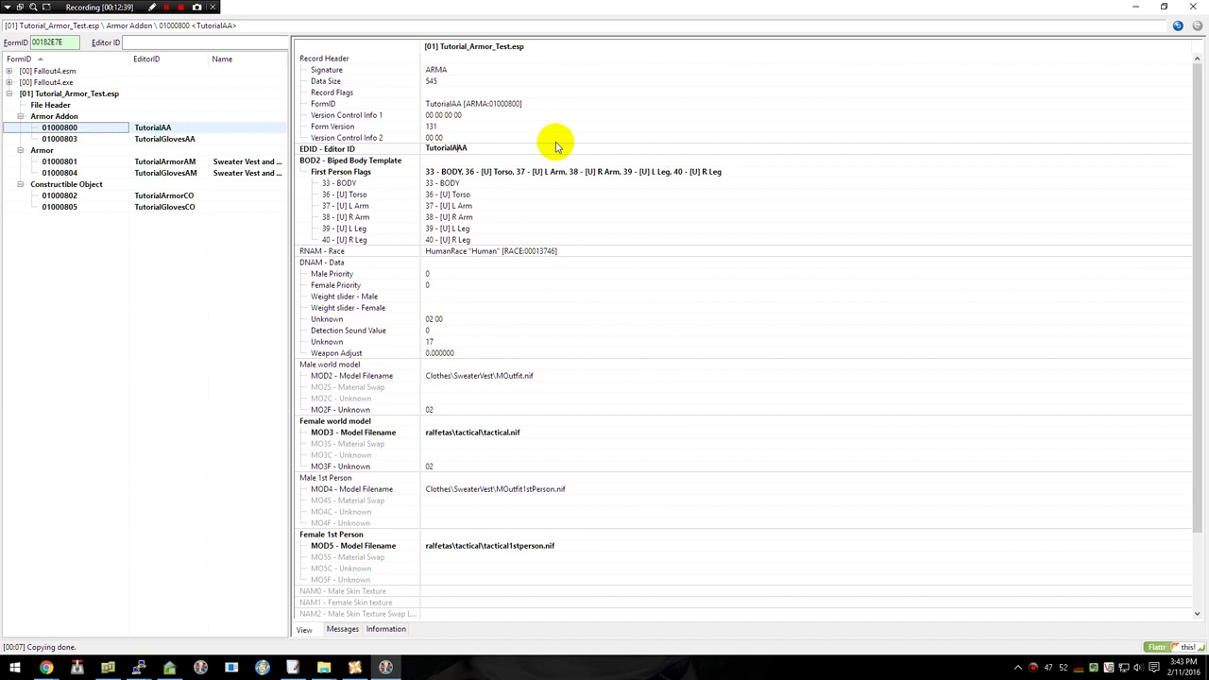
key("Return")
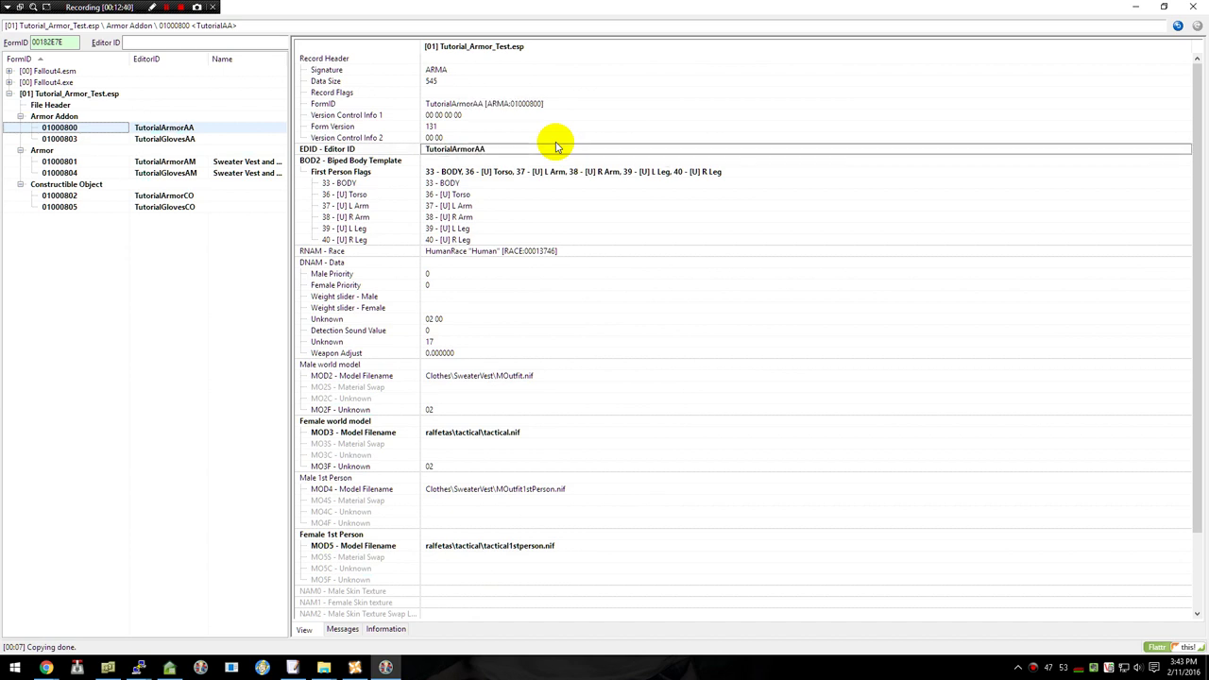
left_click(188, 162)
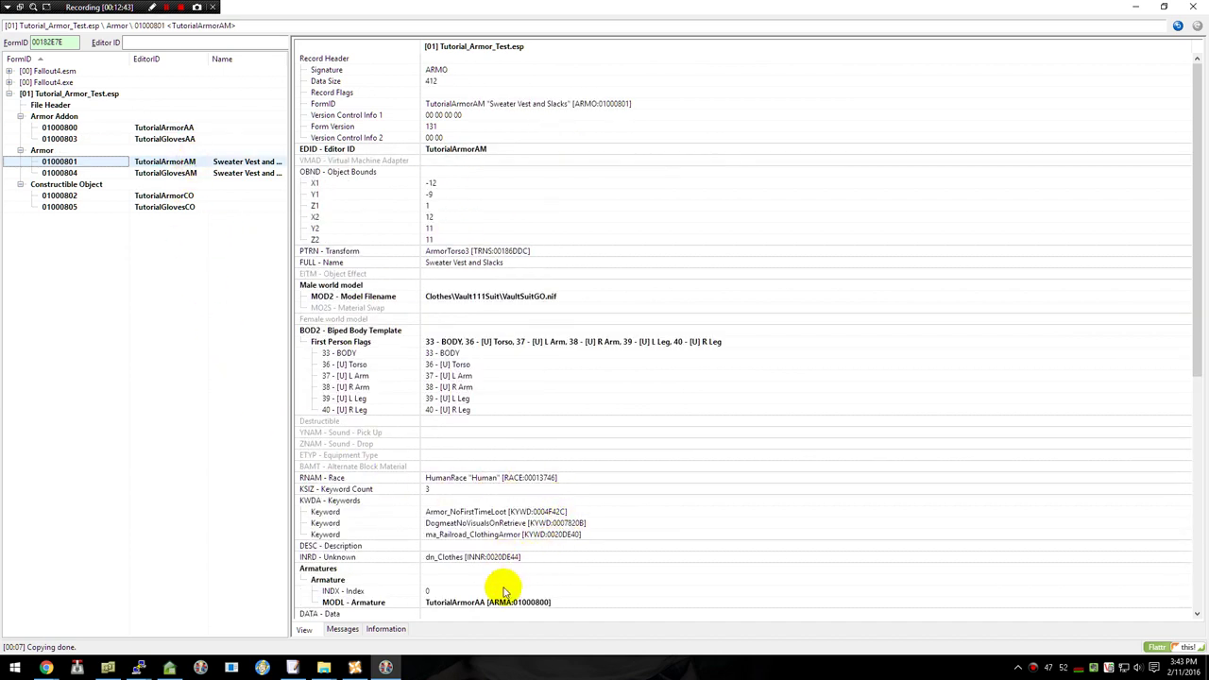
left_click(501, 604)
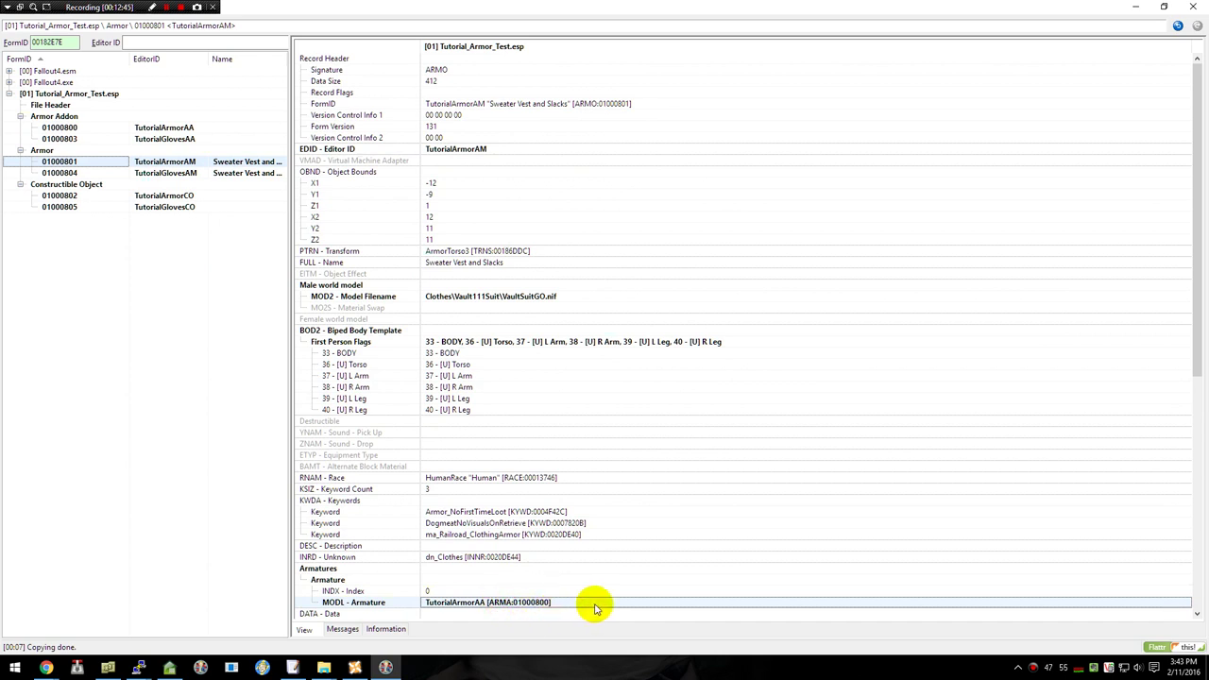
scroll(591, 567, "down", 8)
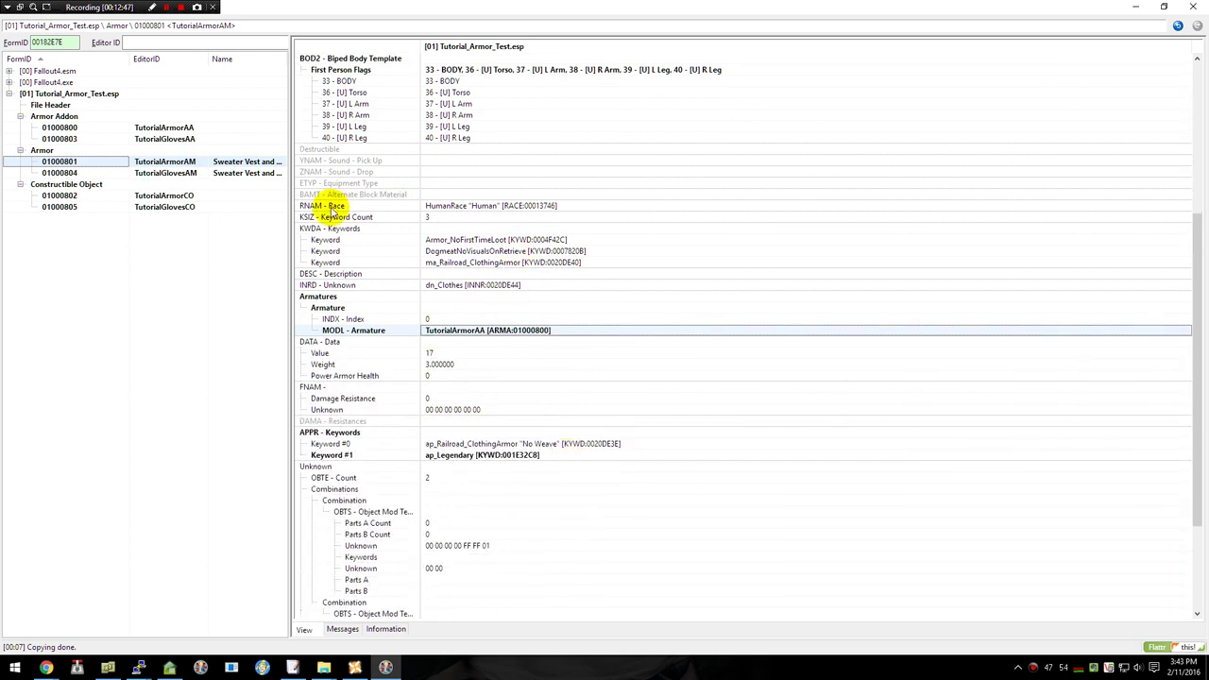
- Enter 10 as TutorialArmorAM's FNAM Damage Resistance value
left_click(514, 205)
scroll(520, 230, "down", 5)
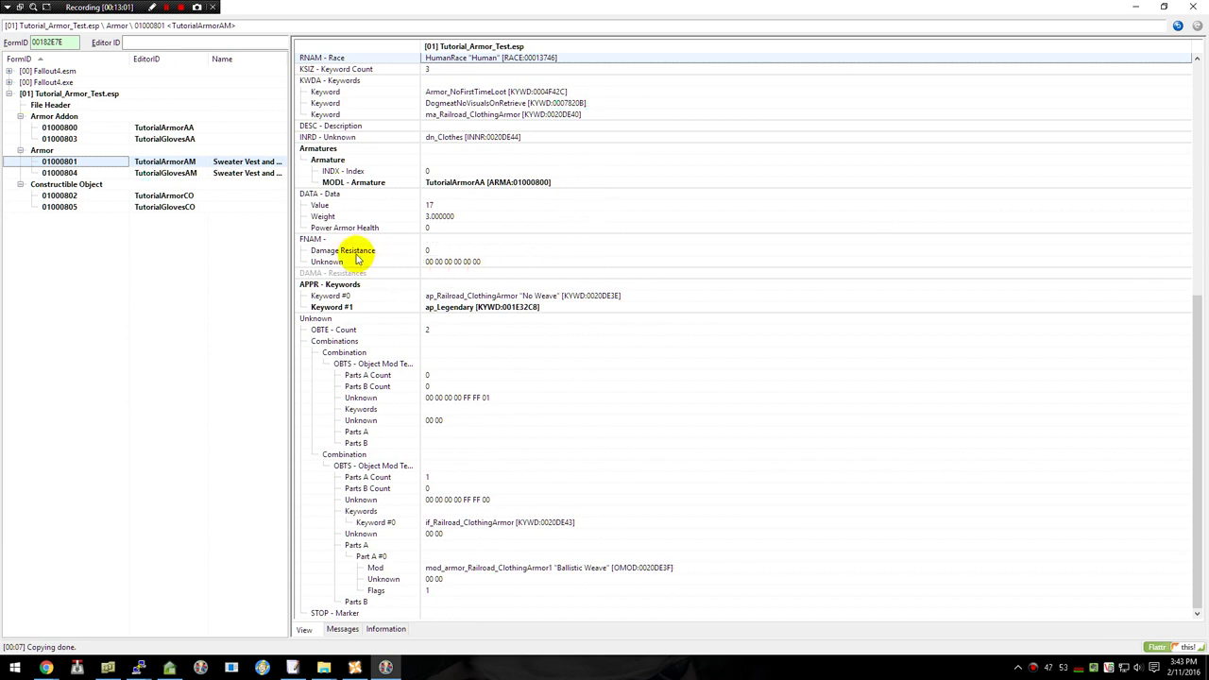
left_click(311, 239)
left_click(355, 251)
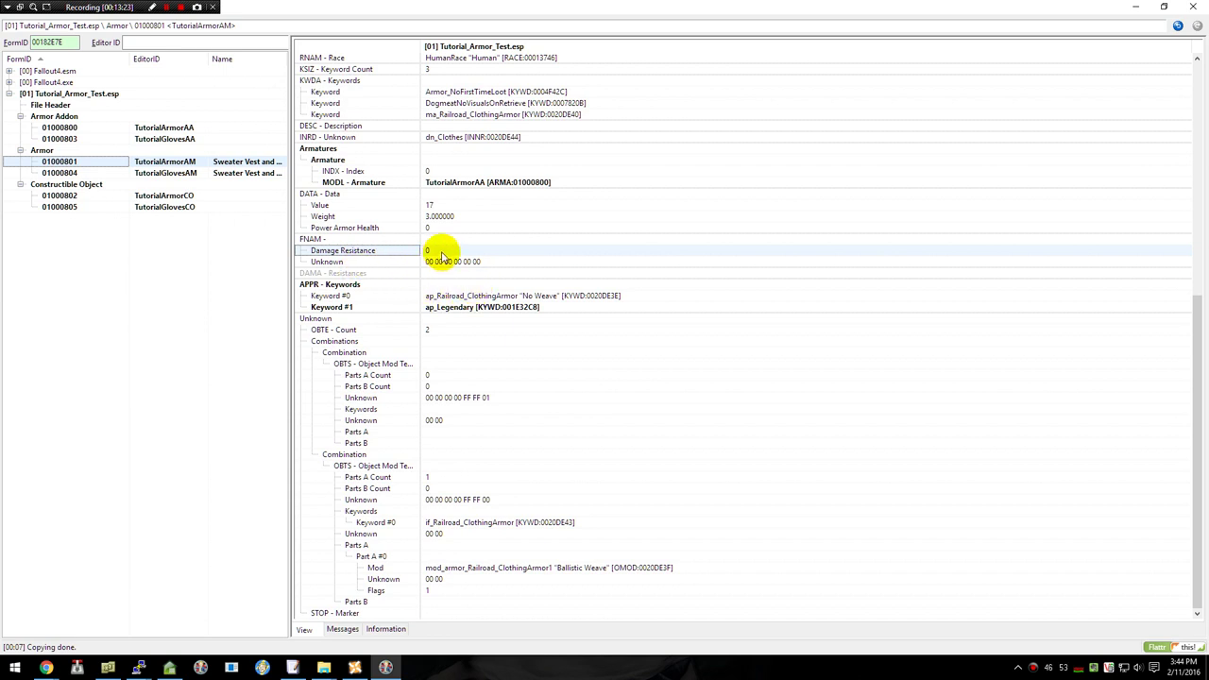
double_click(440, 253)
type("10")
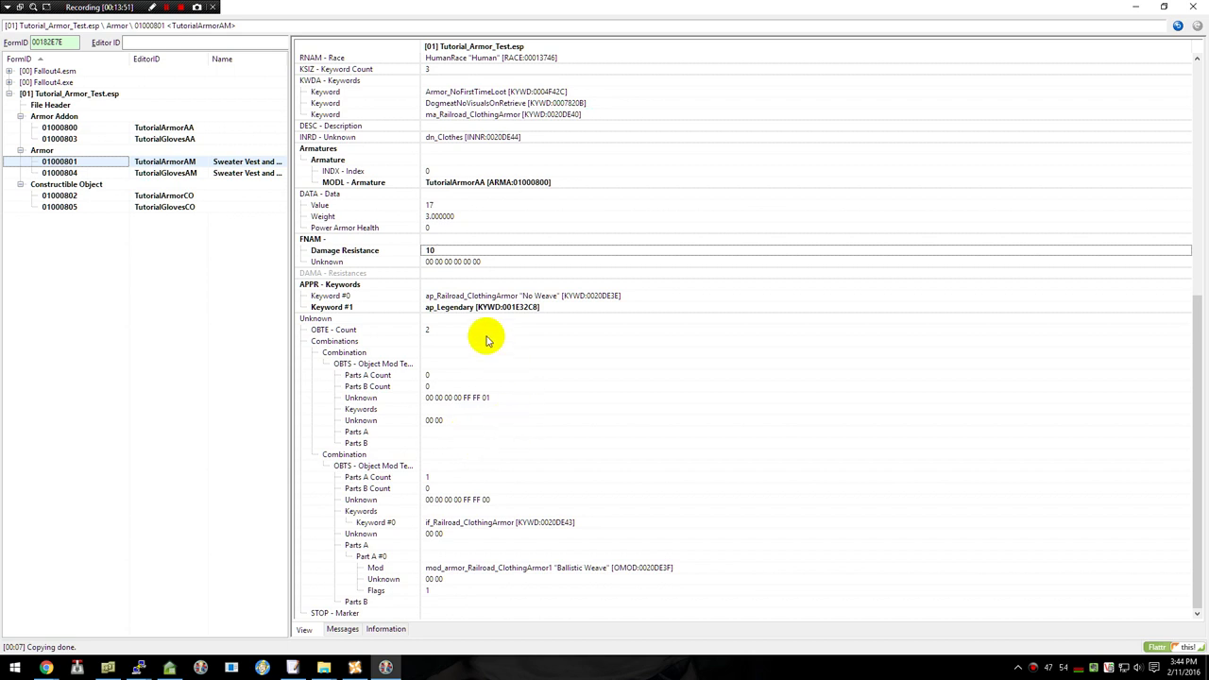
left_click(170, 175)
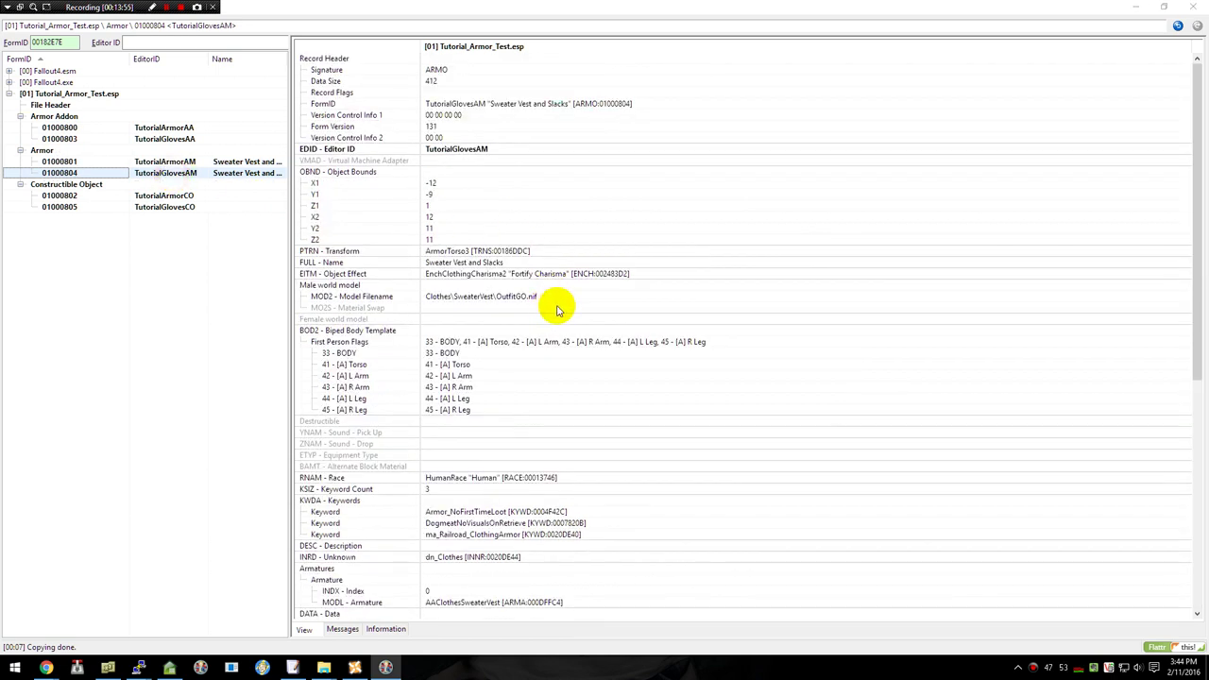
- Copy ralfetas\tactical\F_GlovesGO.nif from the notes and paste it as the gloves' model filename
key("alt+Tab")
right_click(742, 163)
left_click(735, 175)
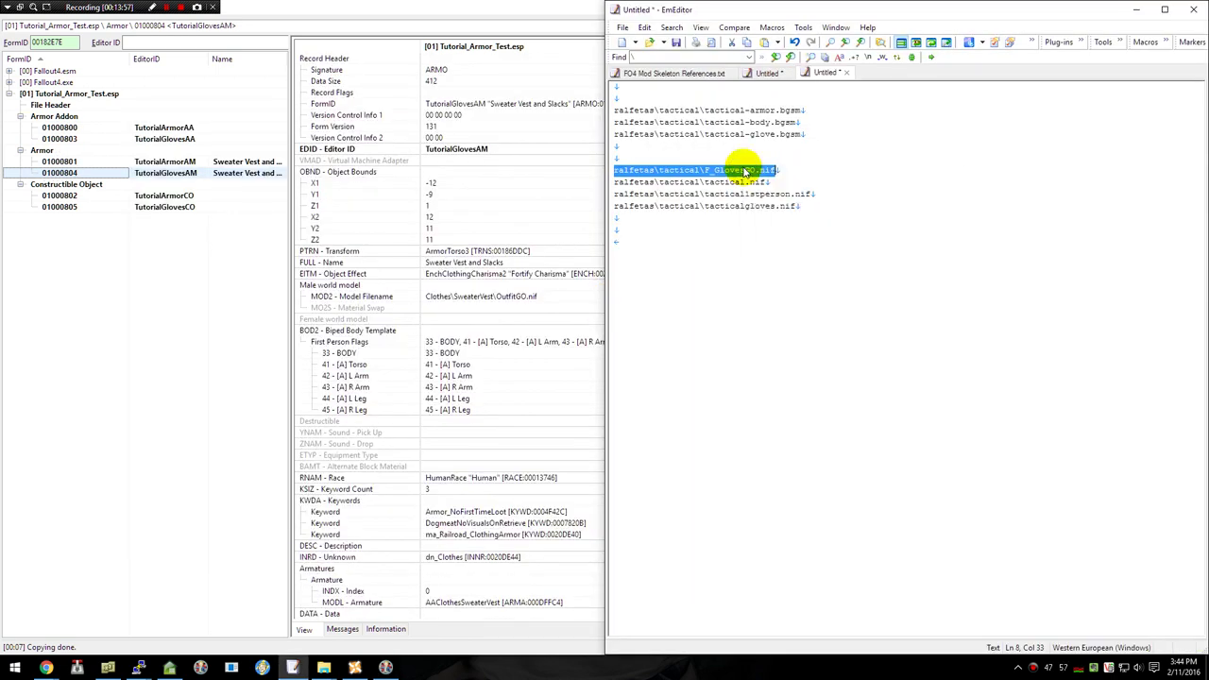
double_click(518, 297)
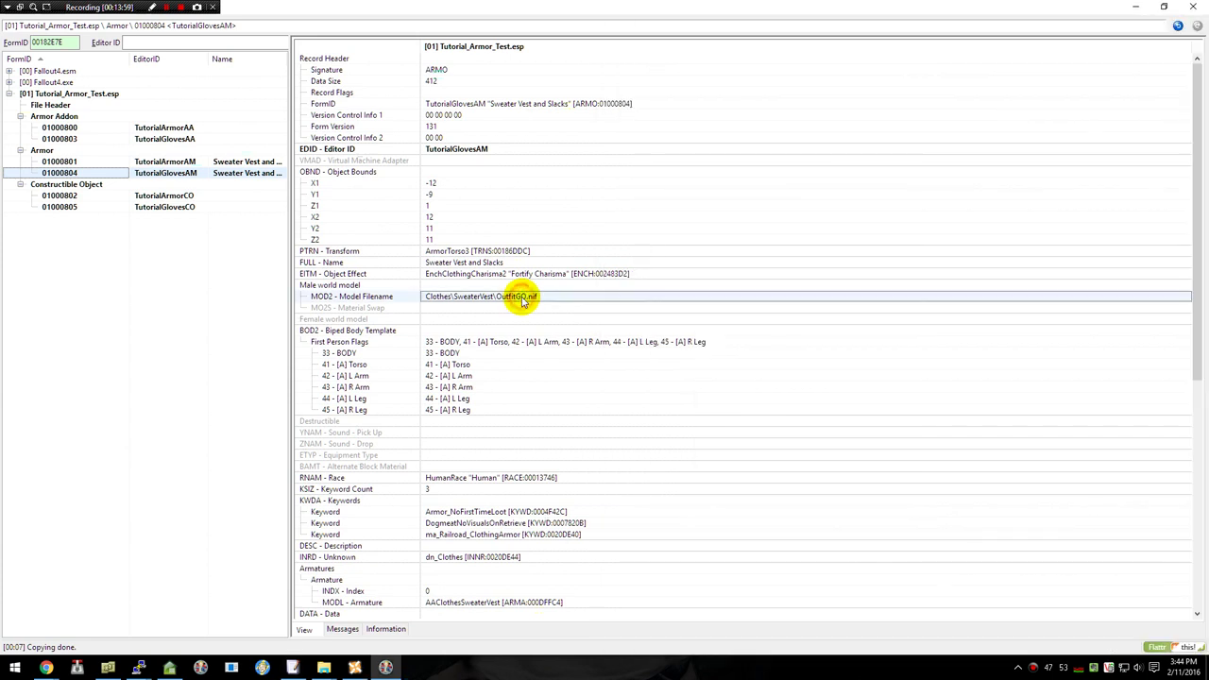
type("ralfetas\\tactical\\F_GlovesGO.nif")
left_click(546, 276)
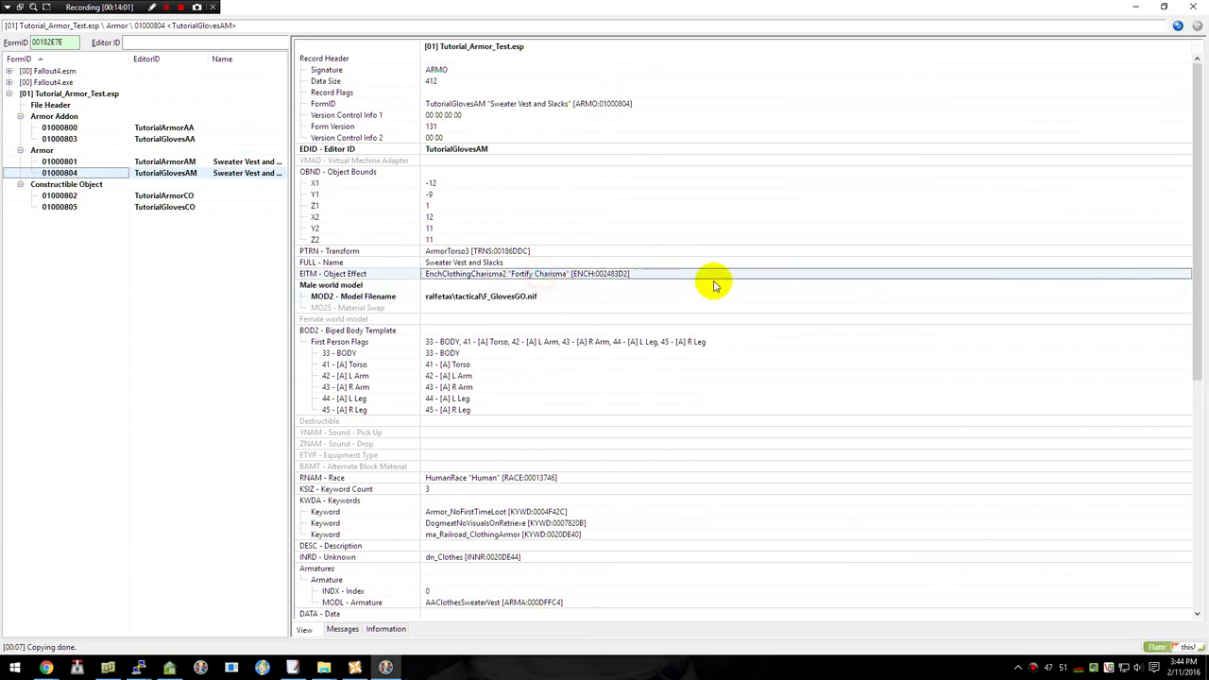
- Delete the gloves' Fortify Charisma object effect
key("Delete")
key("Up")
key("Up")
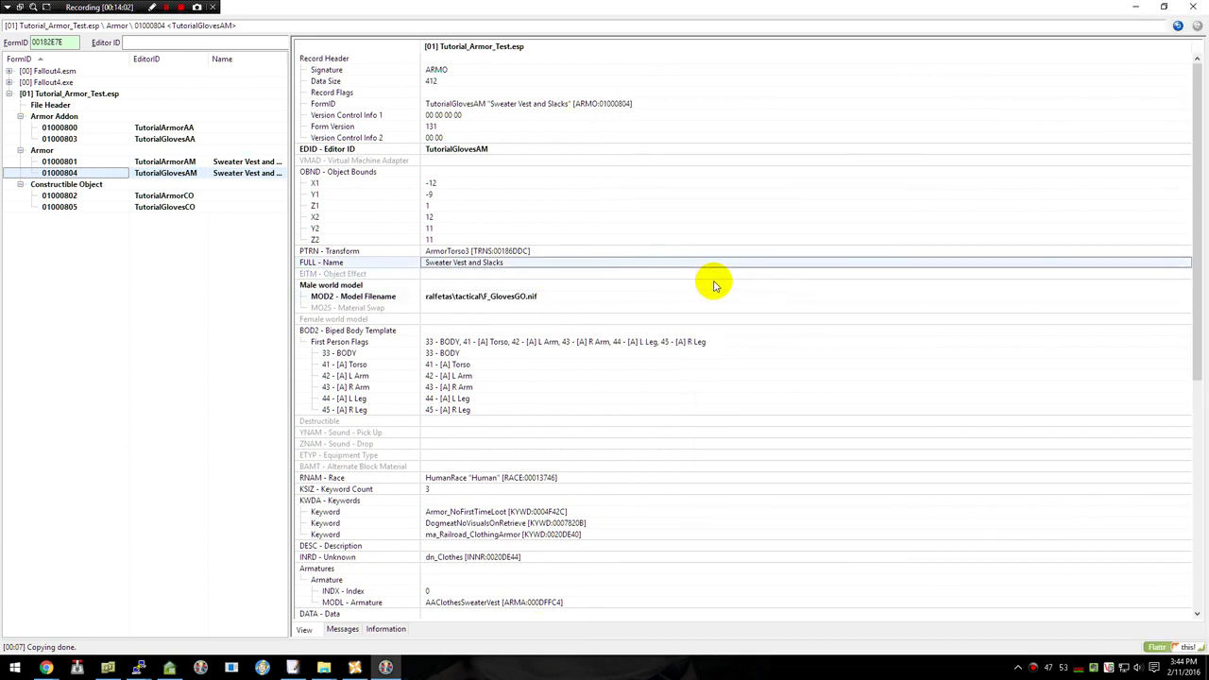
left_click(230, 161)
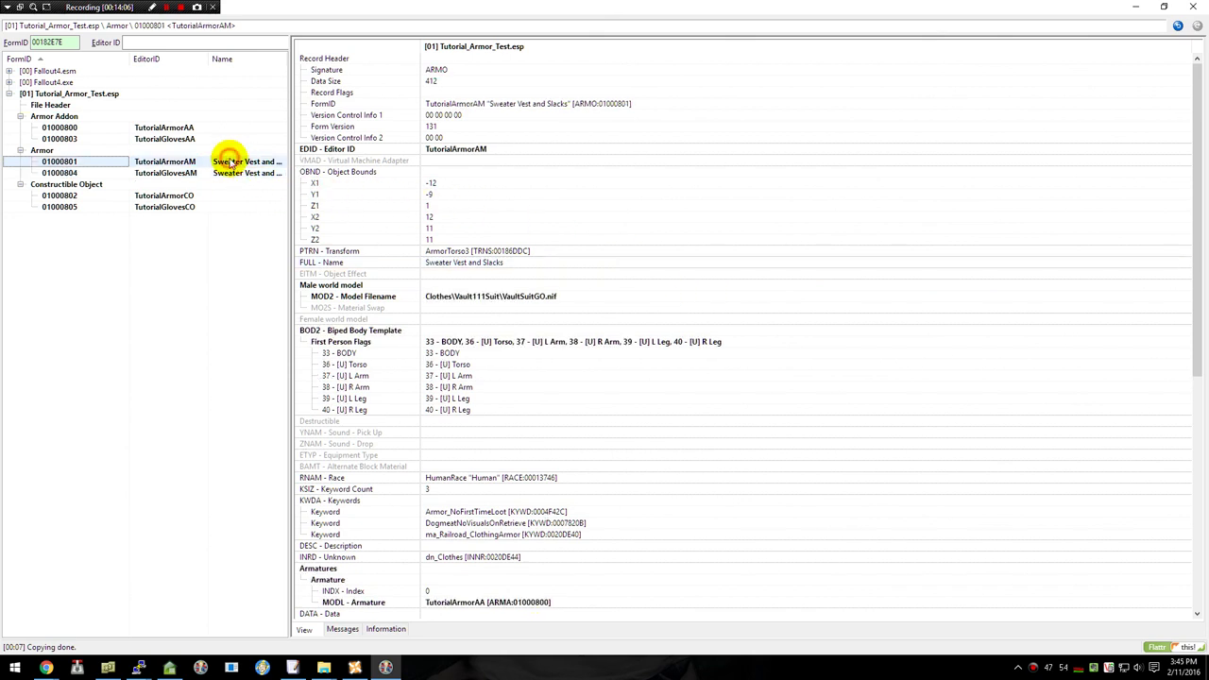
- Rename the armor's FULL - Name from Sweater Vest and Slacks to 'Tutorial Armor Suit'
left_click(462, 263)
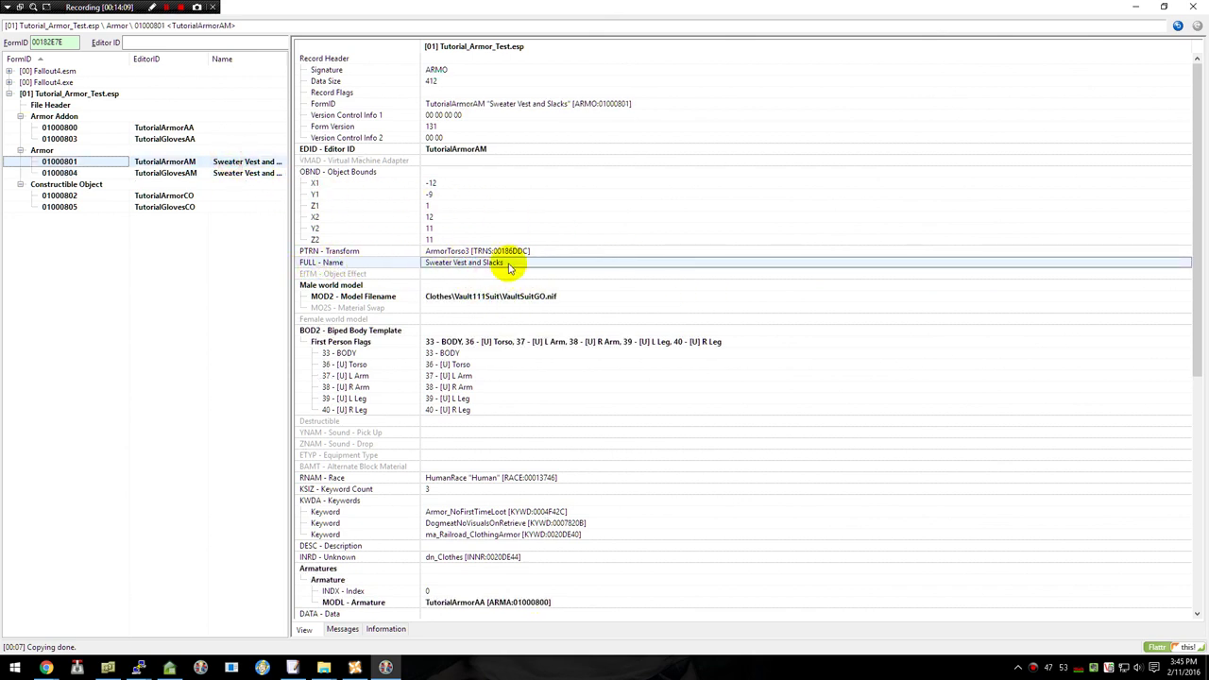
double_click(532, 264)
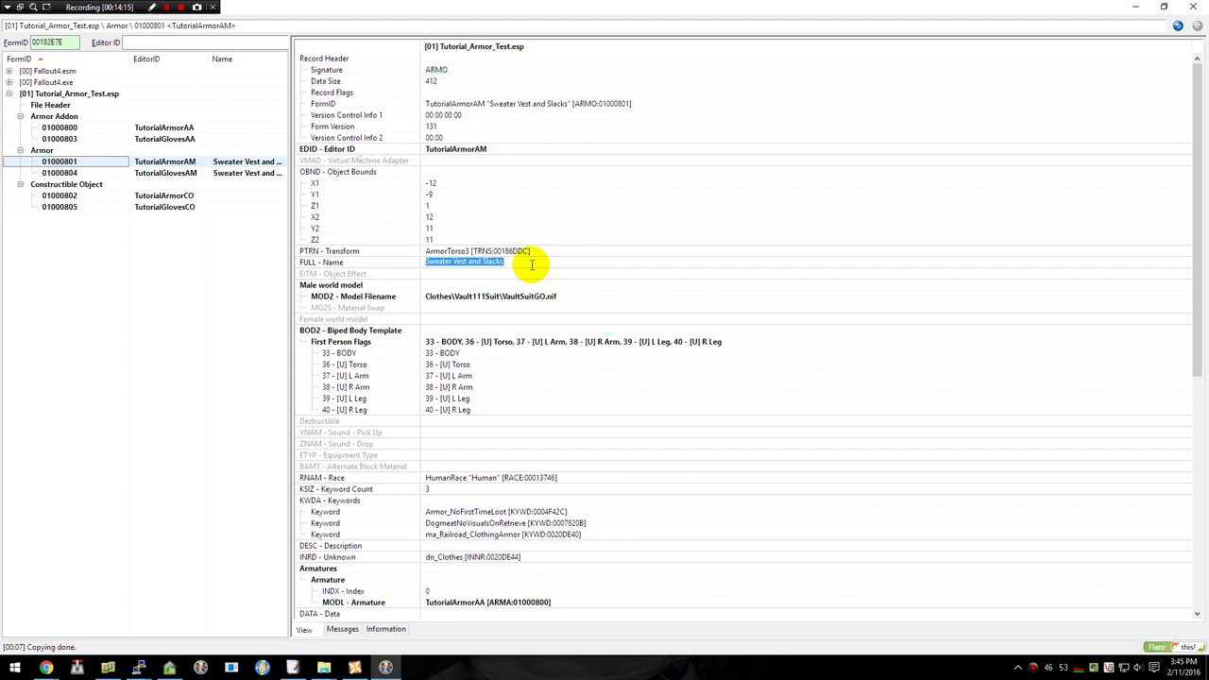
type("Tuto")
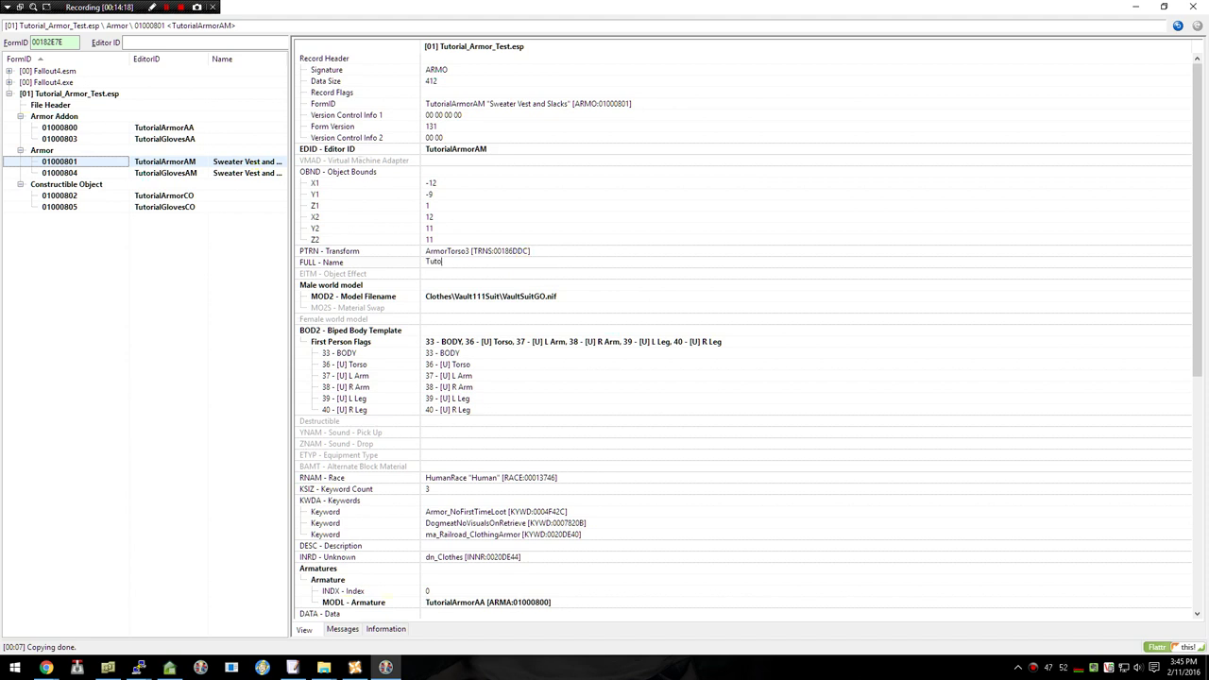
type("rial Armor")
key("Return")
double_click(530, 264)
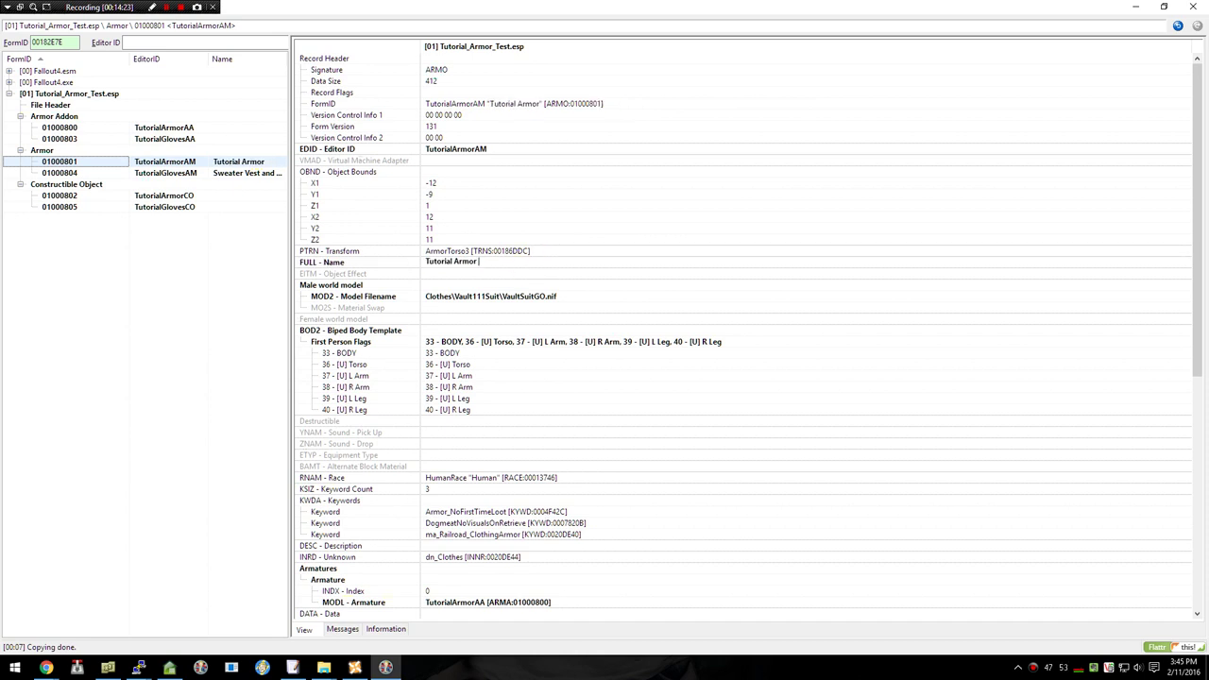
type("Suit")
key("Return")
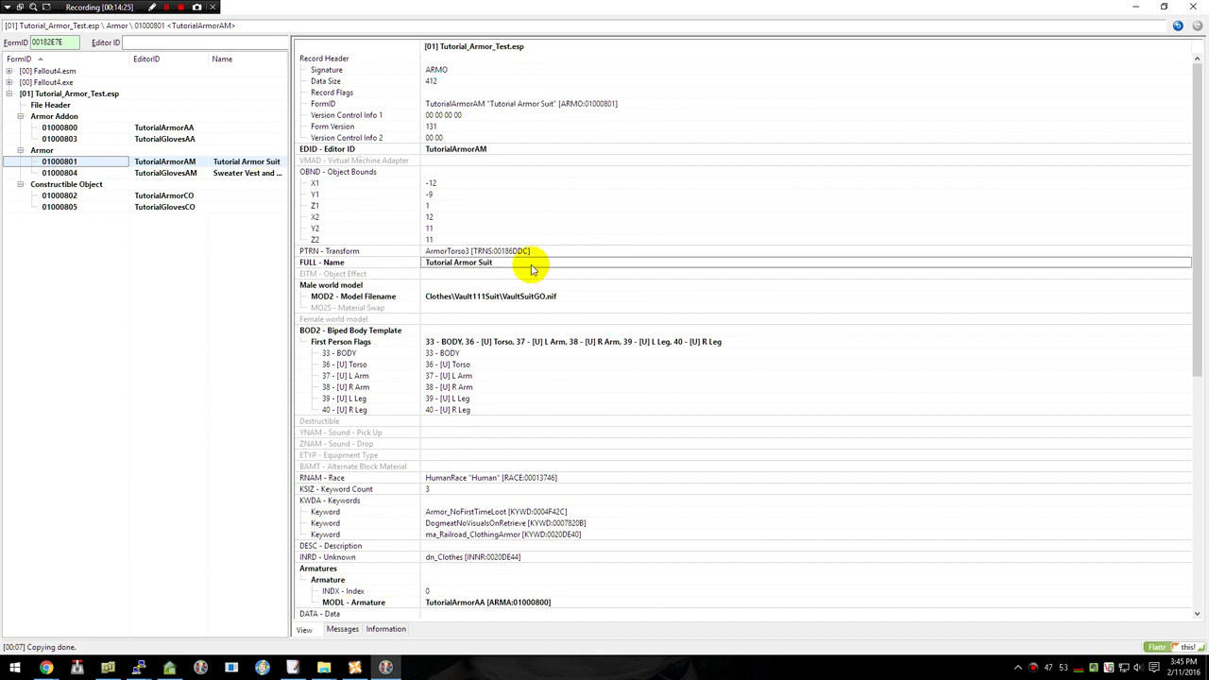
- Set TutorialGlovesAM's display name to 'Tutorial Gloves'
left_click(242, 173)
double_click(496, 263)
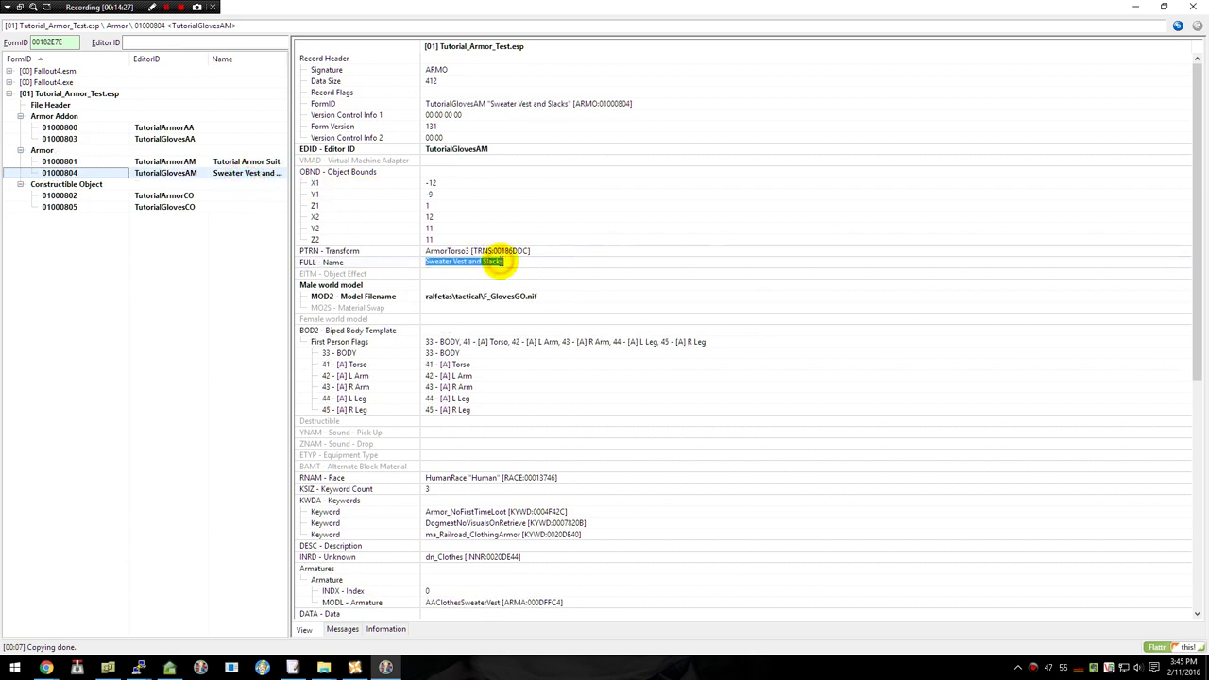
type("Tutorial")
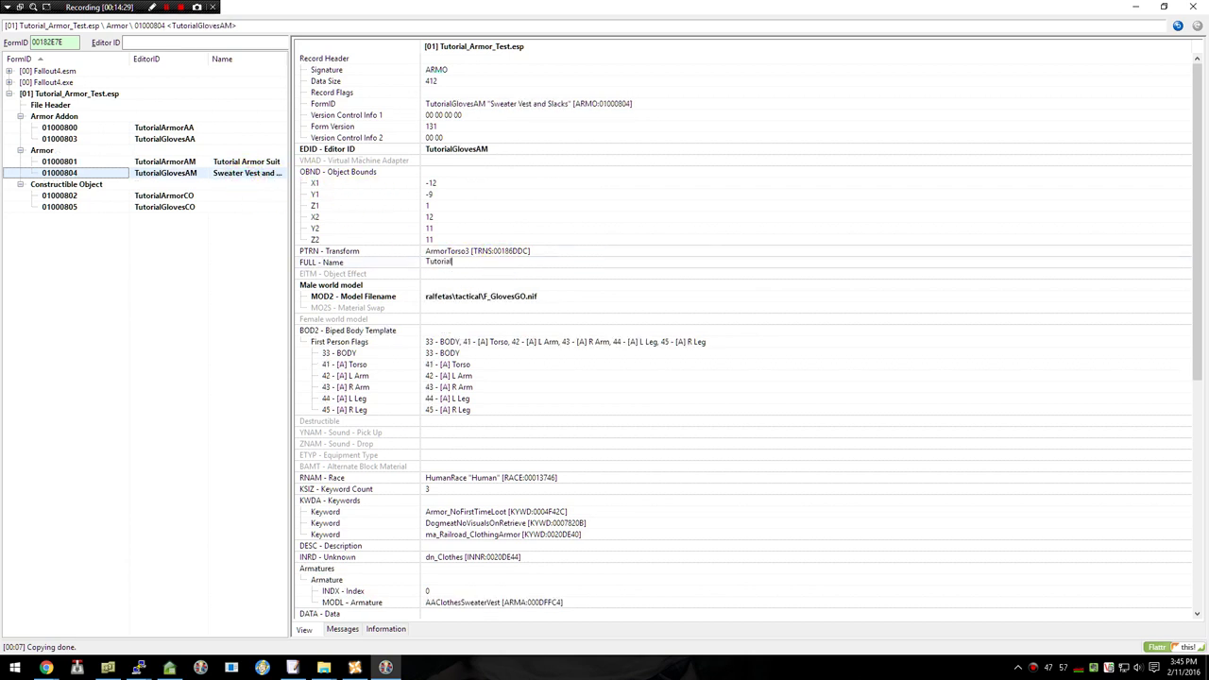
type(" Gloves")
key("Return")
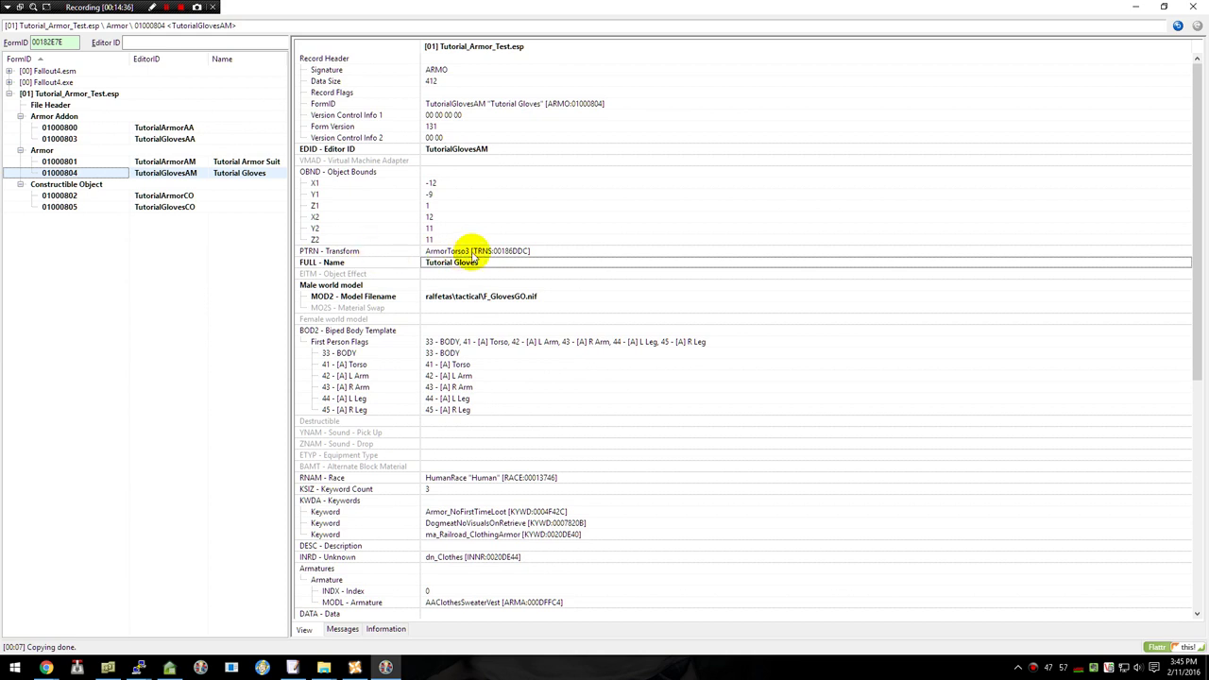
left_click(475, 253)
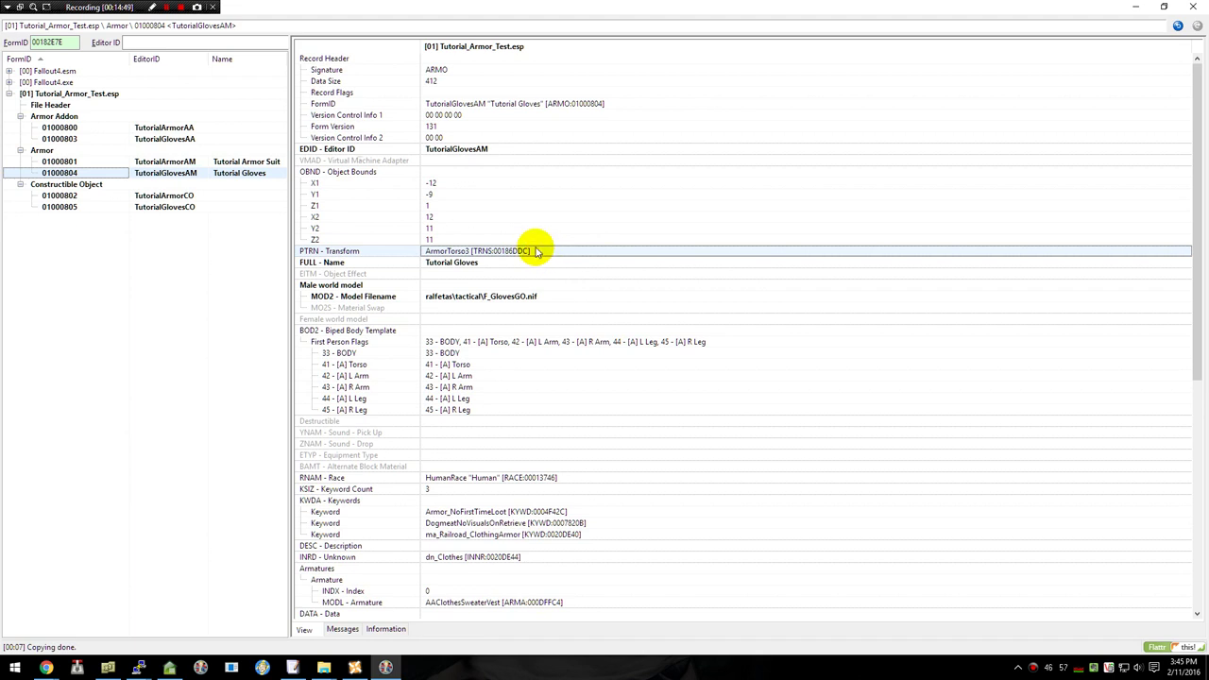
left_click(349, 175)
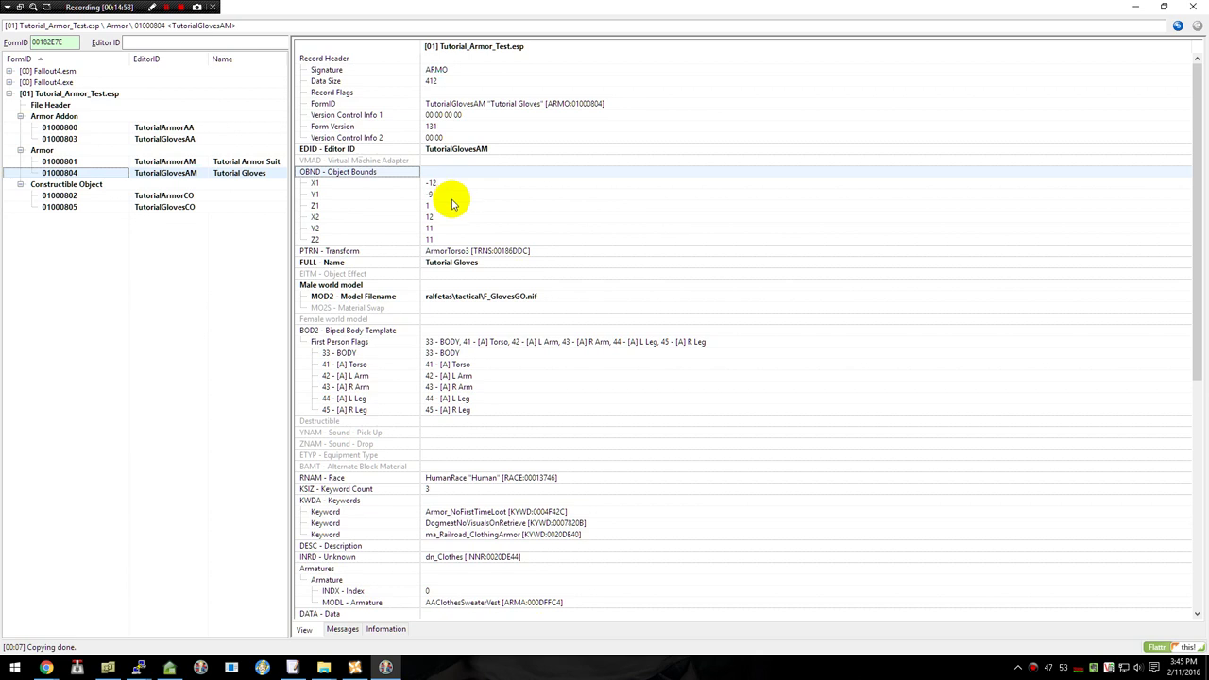
scroll(485, 223, "down", 2)
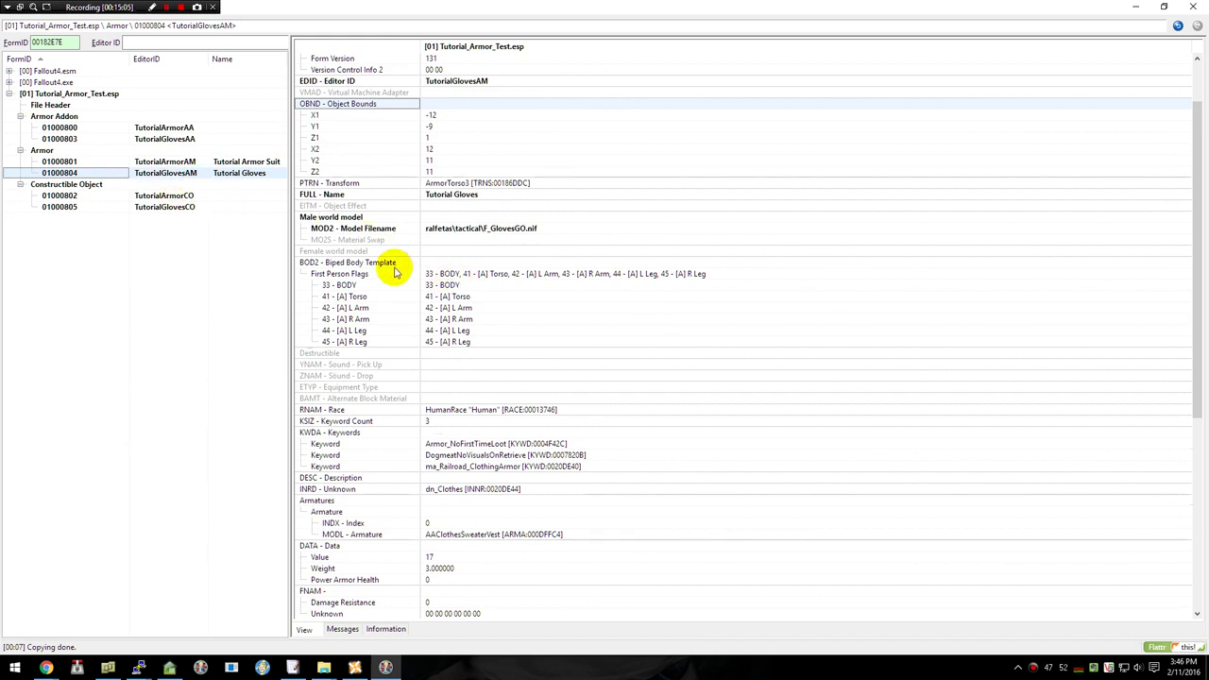
- Clear all body-slot flags and keep only 34 - L Hand and 35 - R Hand
right_click(451, 273)
left_click(501, 275)
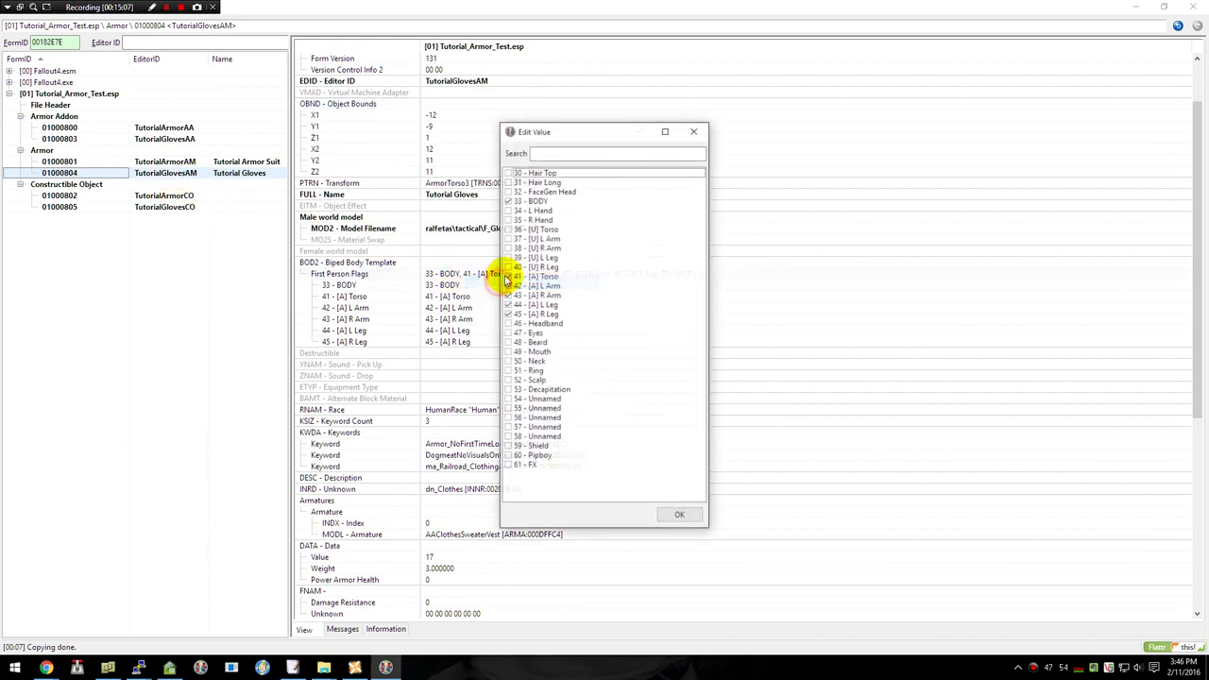
right_click(553, 215)
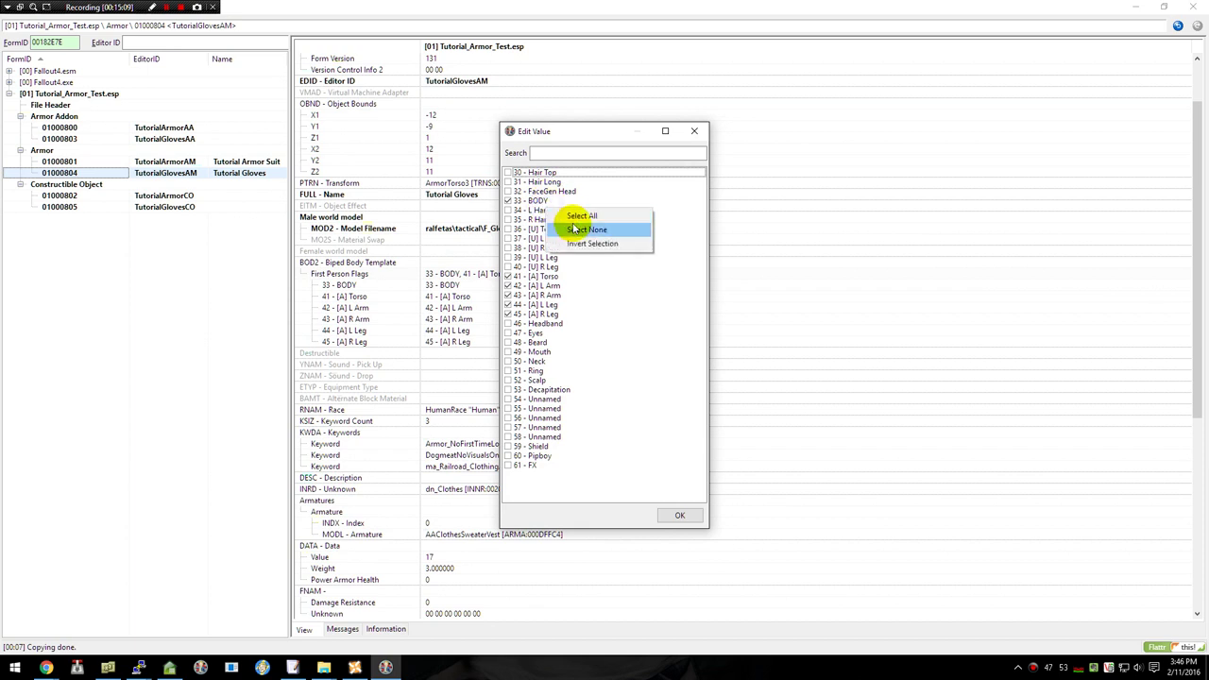
left_click(572, 230)
left_click(537, 209)
left_click(540, 220)
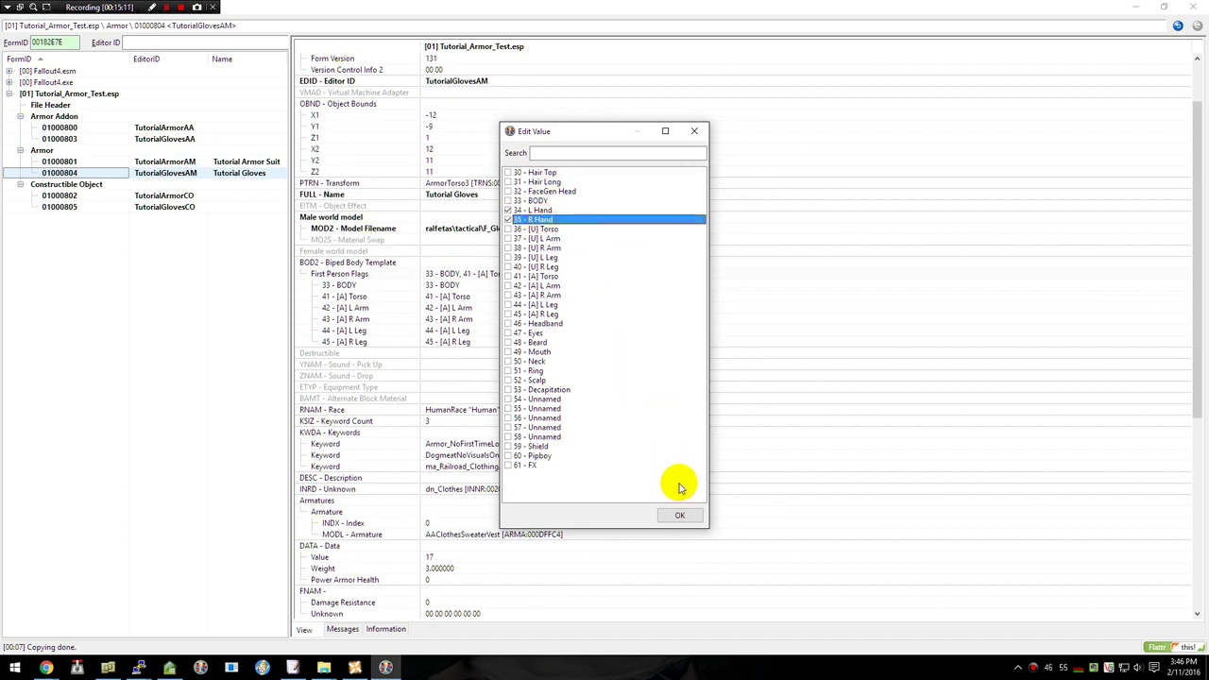
left_click(681, 516)
- Add a new APPR keyword to the gloves, set to ap_Legendary
scroll(566, 344, "down", 3)
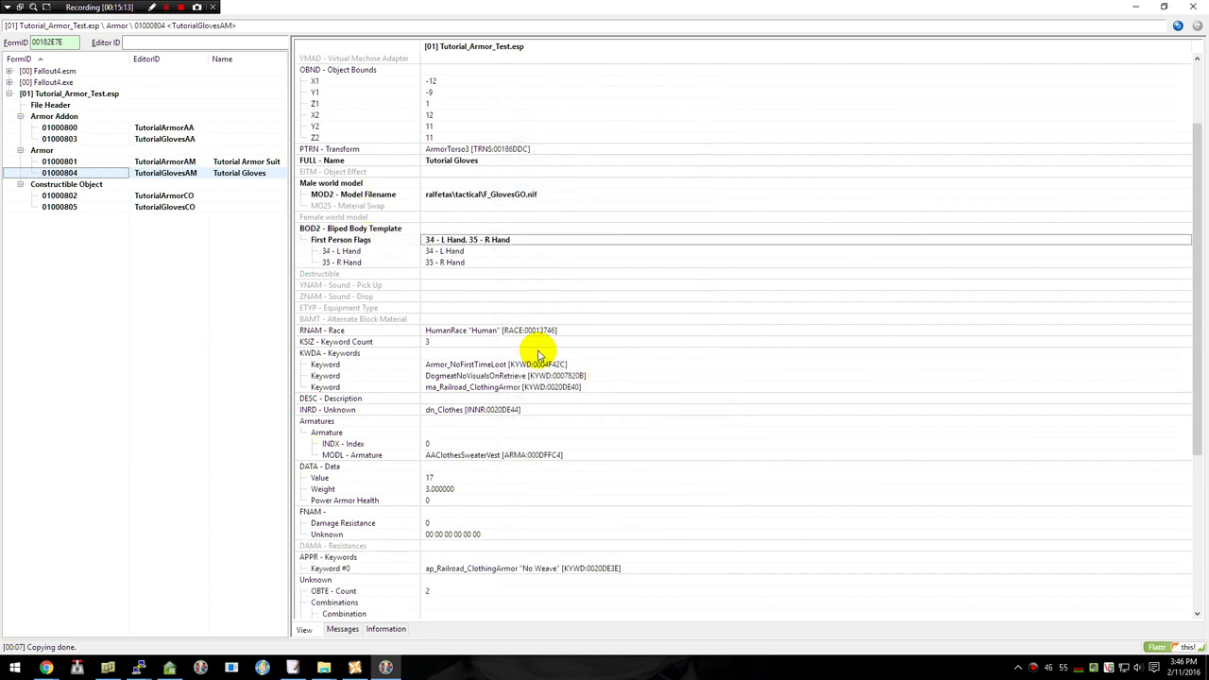
scroll(513, 298, "down", 2)
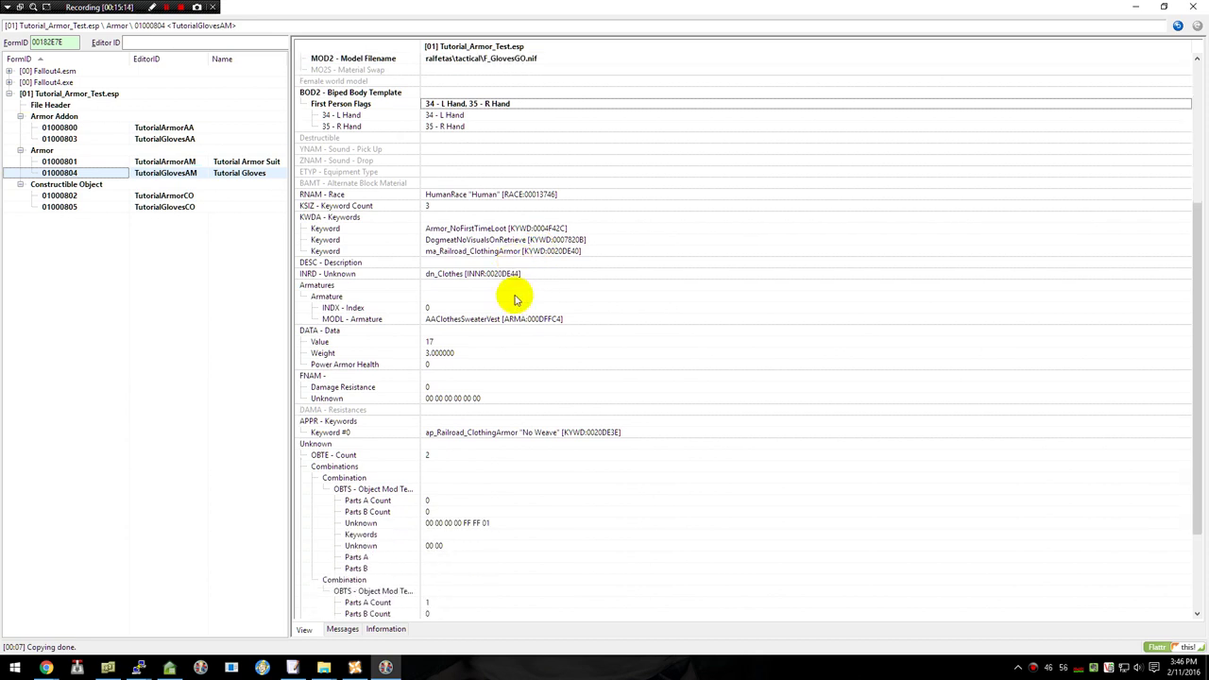
right_click(492, 421)
left_click(515, 428)
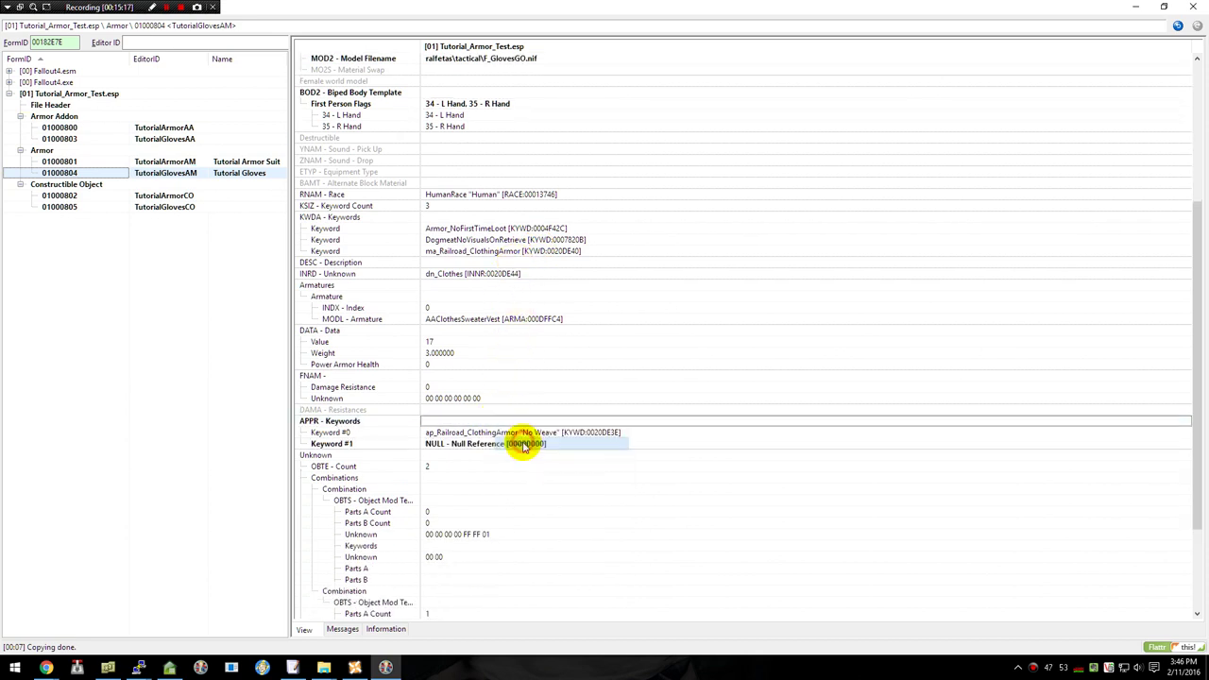
double_click(525, 444)
type("ap")
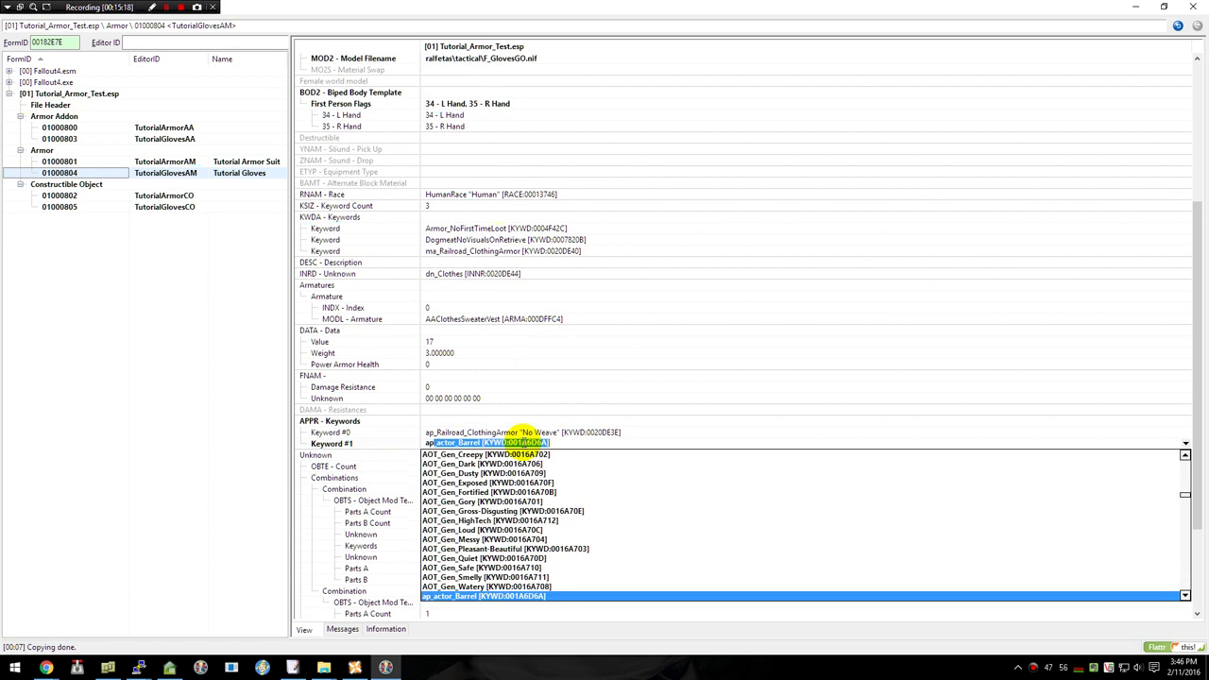
type("_Legendary")
key("Return")
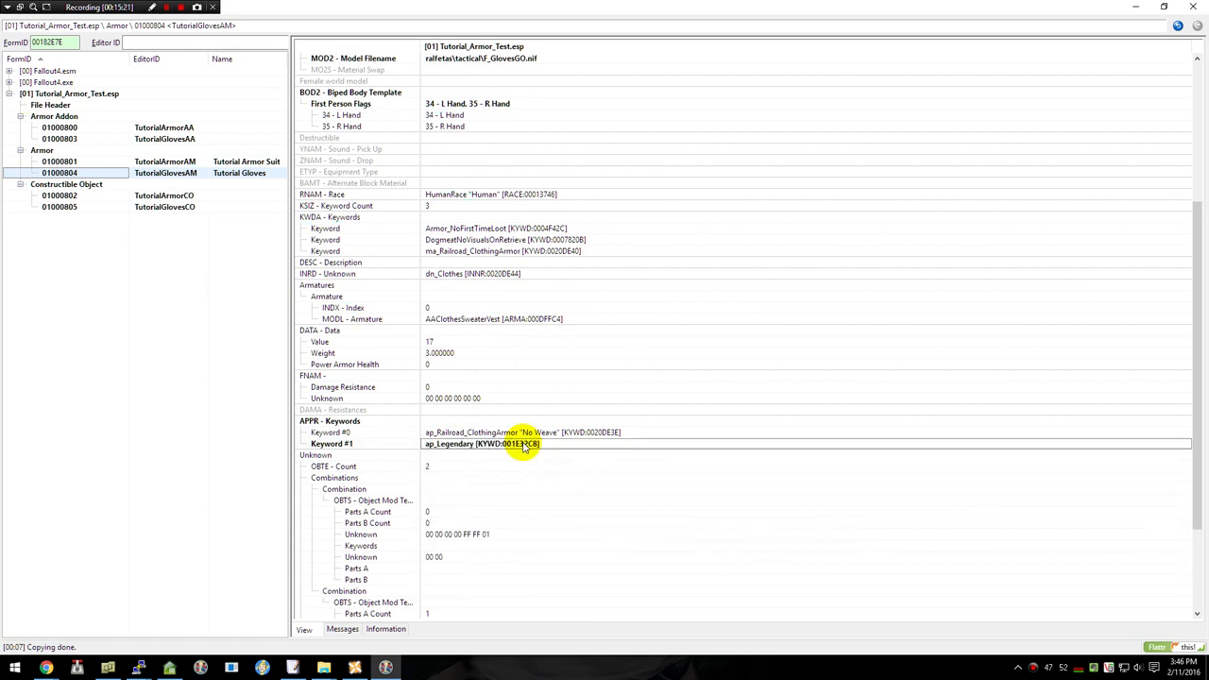
left_click(499, 388)
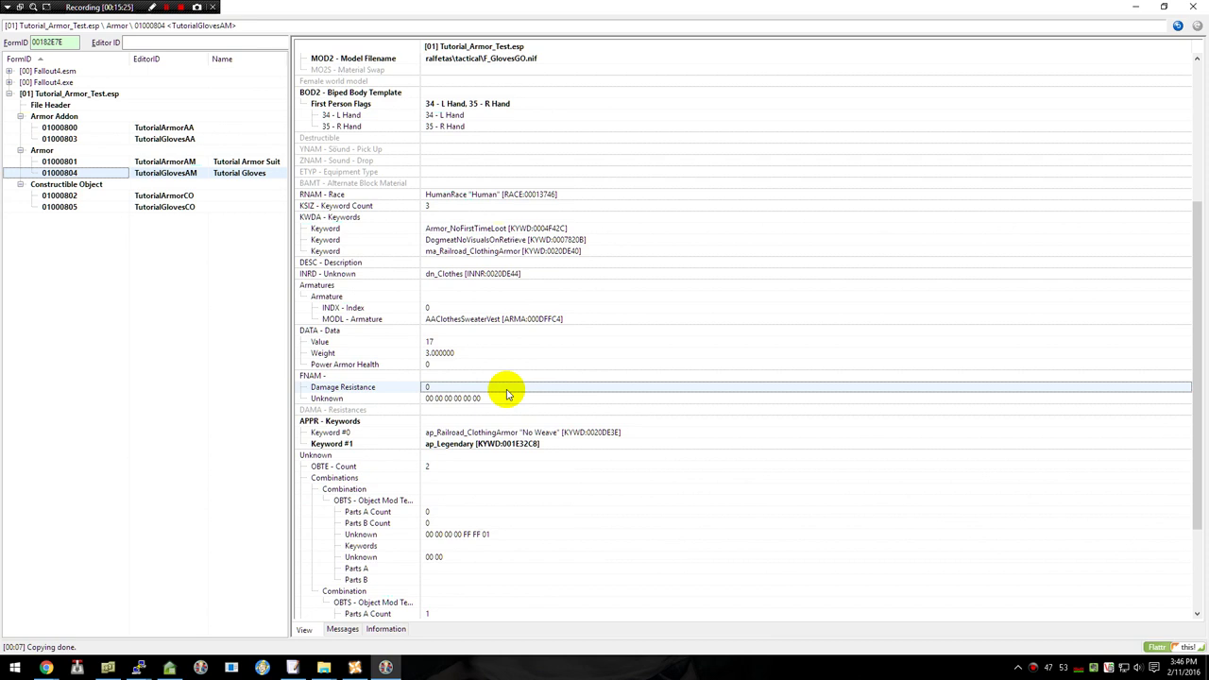
- Give the Tutorial Gloves Damage Resistance 3 and weight 0.5
double_click(508, 393)
type("3")
key("Return")
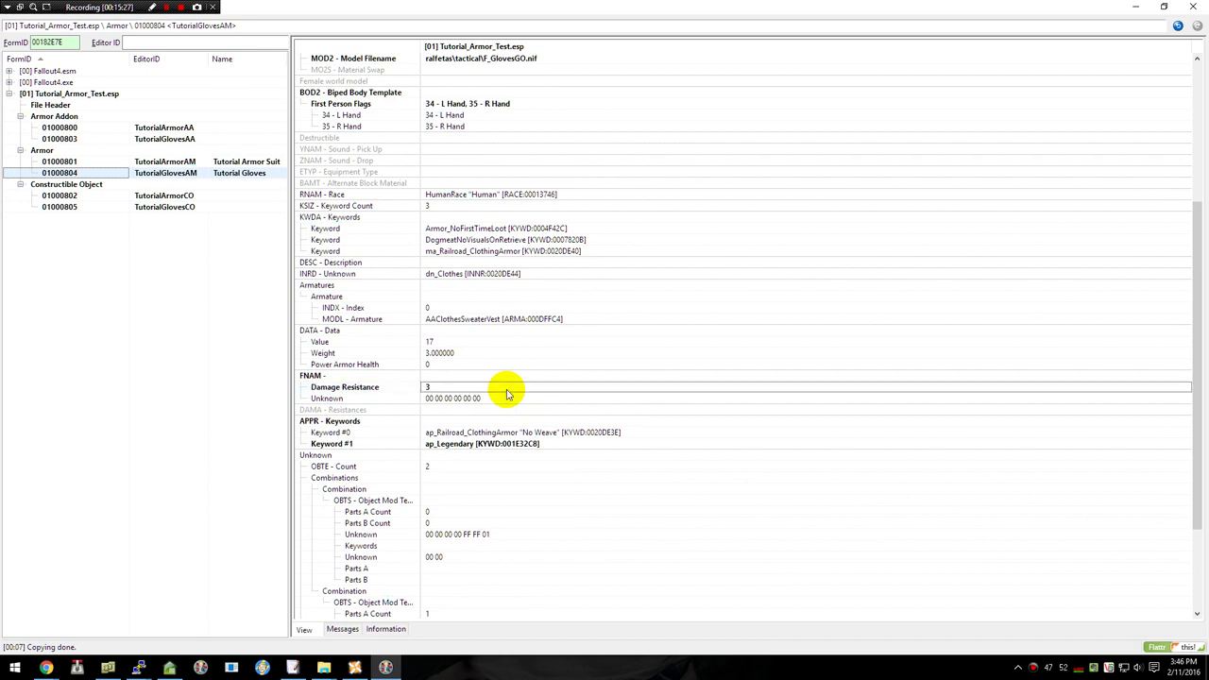
left_click(441, 342)
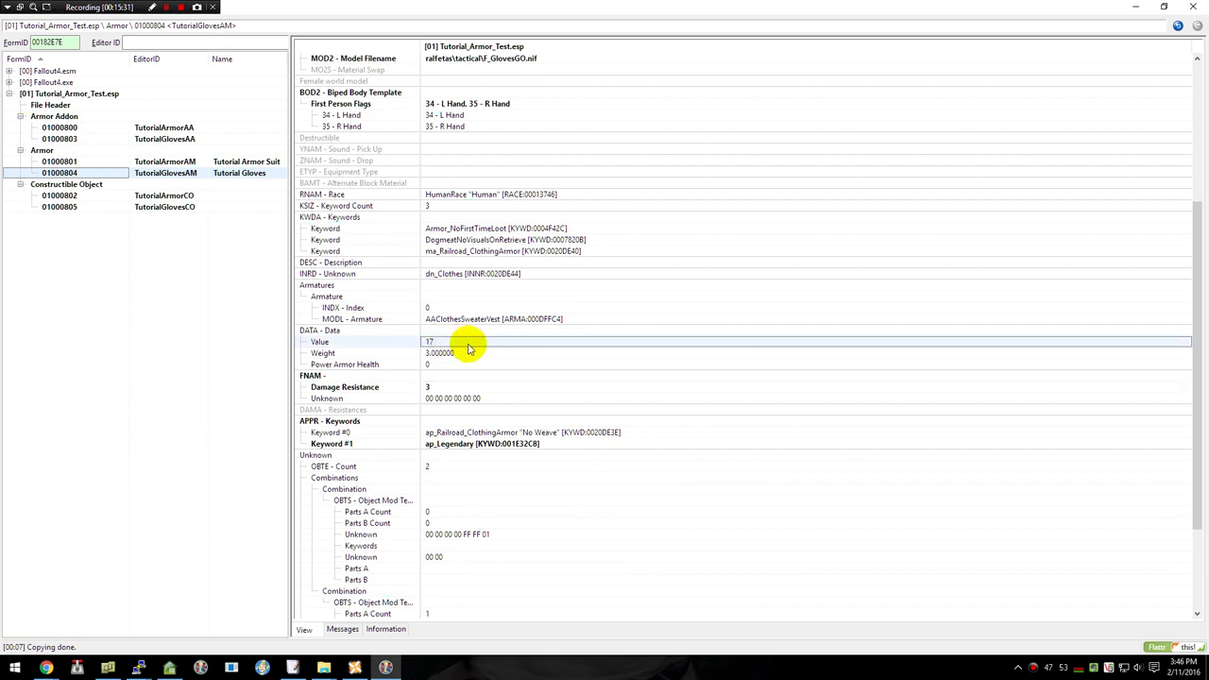
left_click(449, 356)
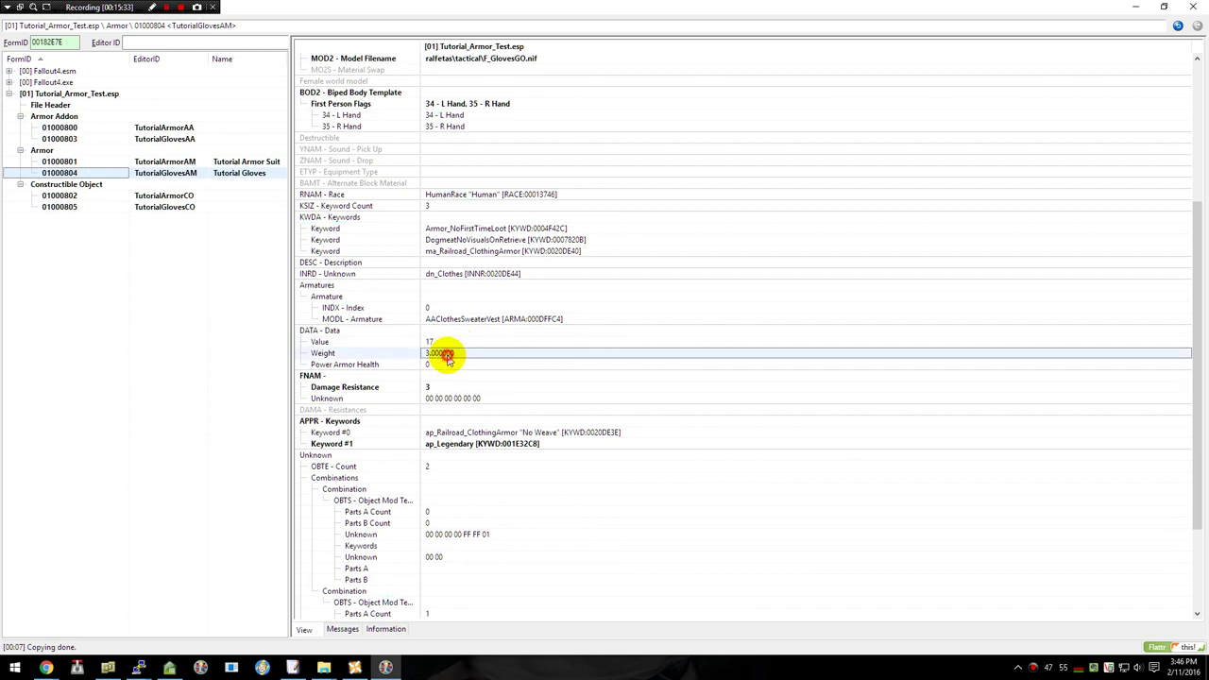
double_click(448, 356)
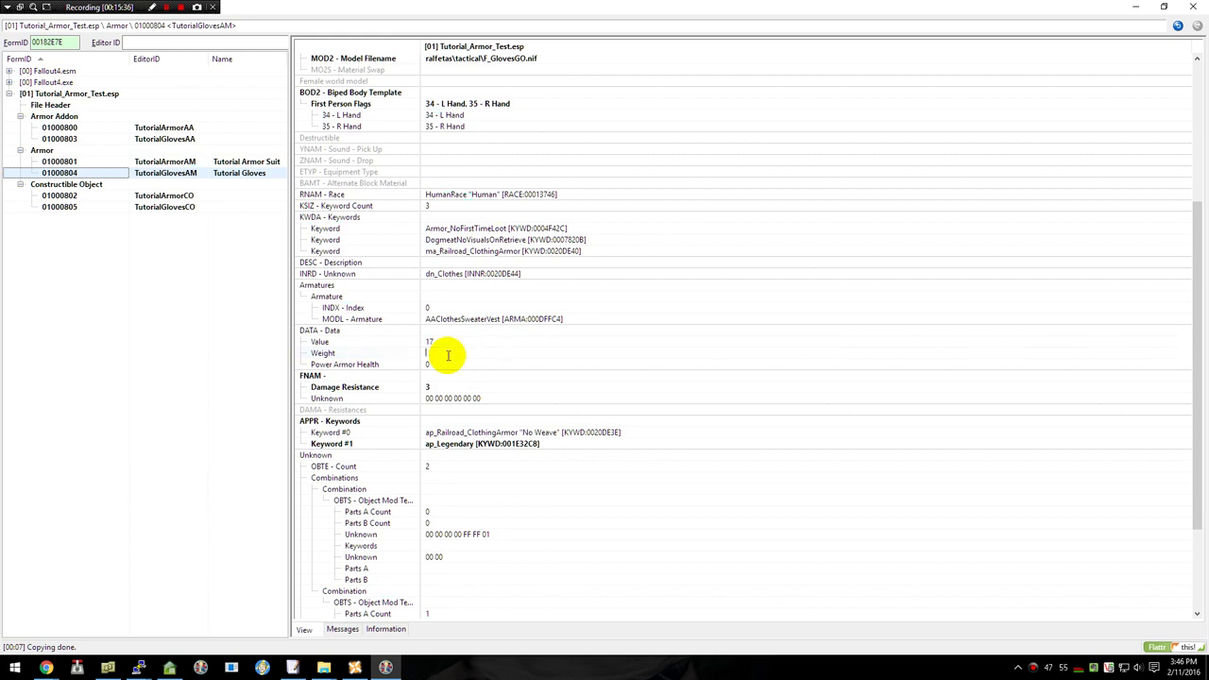
type("0.5")
key("Return")
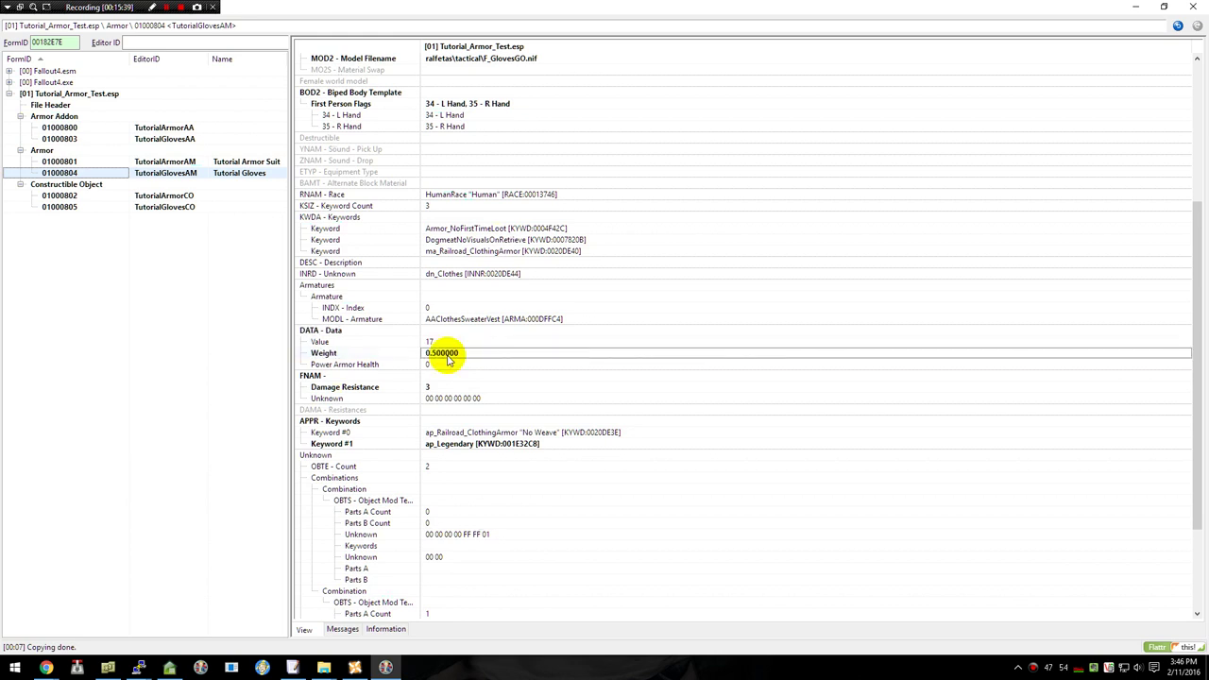
- Set the Tutorial Armor Suit's weight to 5
left_click(208, 162)
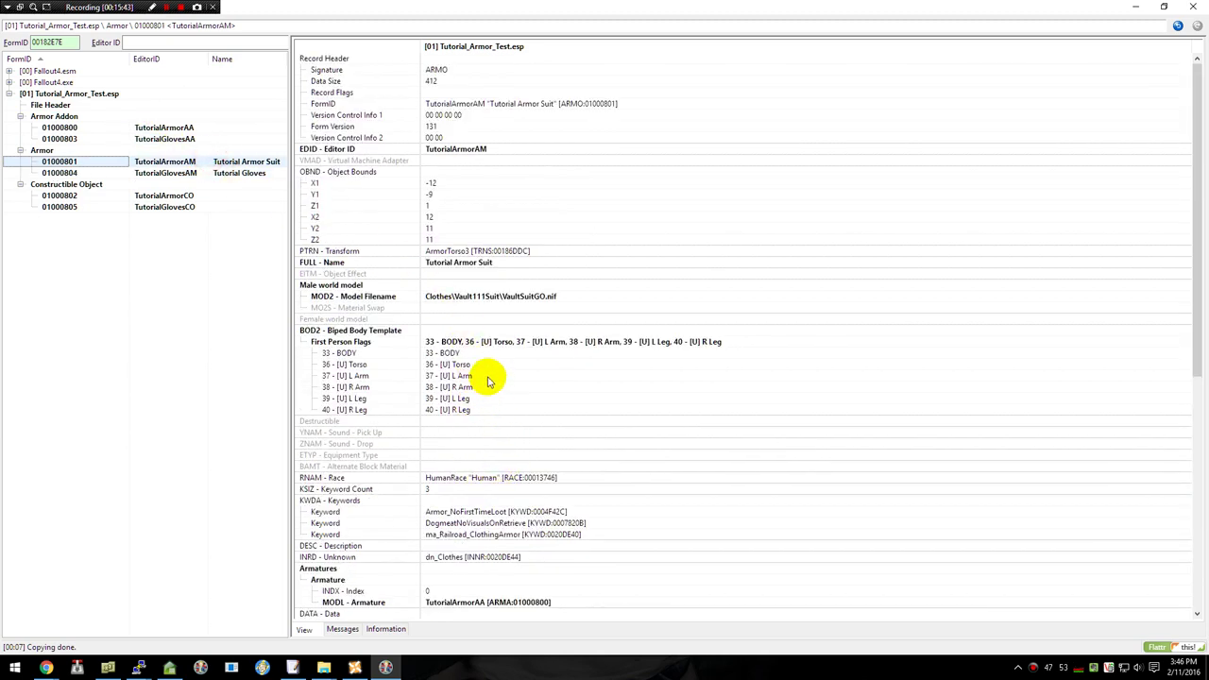
double_click(499, 467)
key("Escape")
scroll(493, 453, "down", 12)
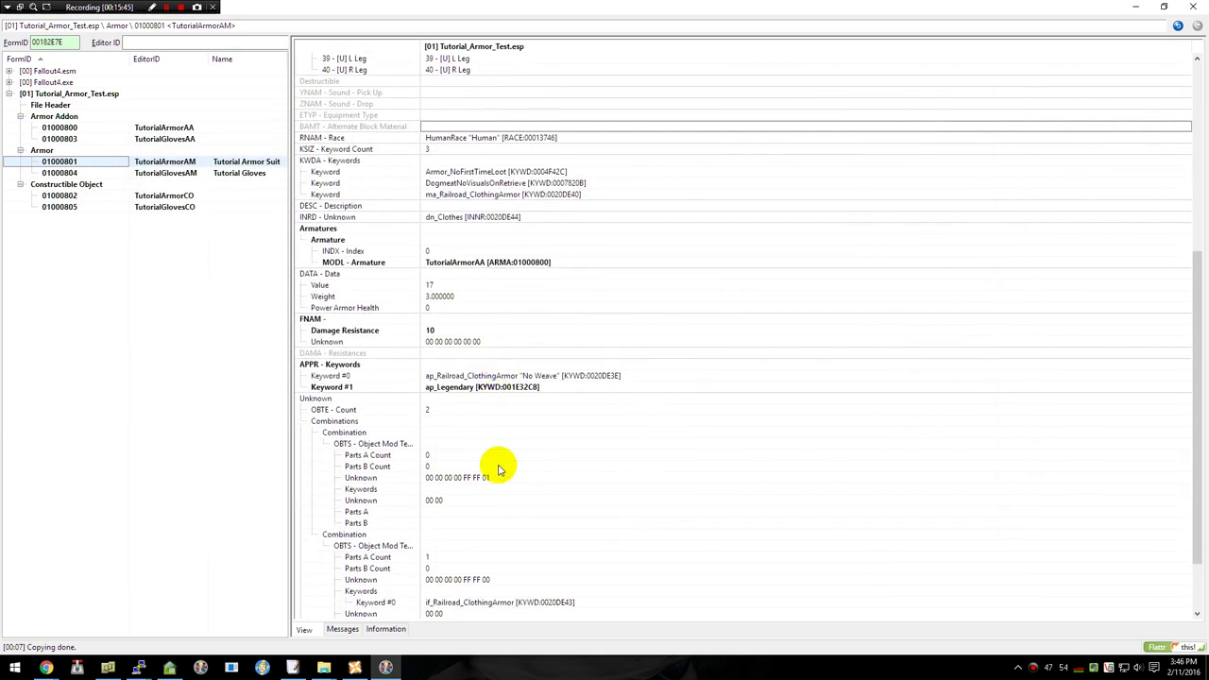
left_click(465, 217)
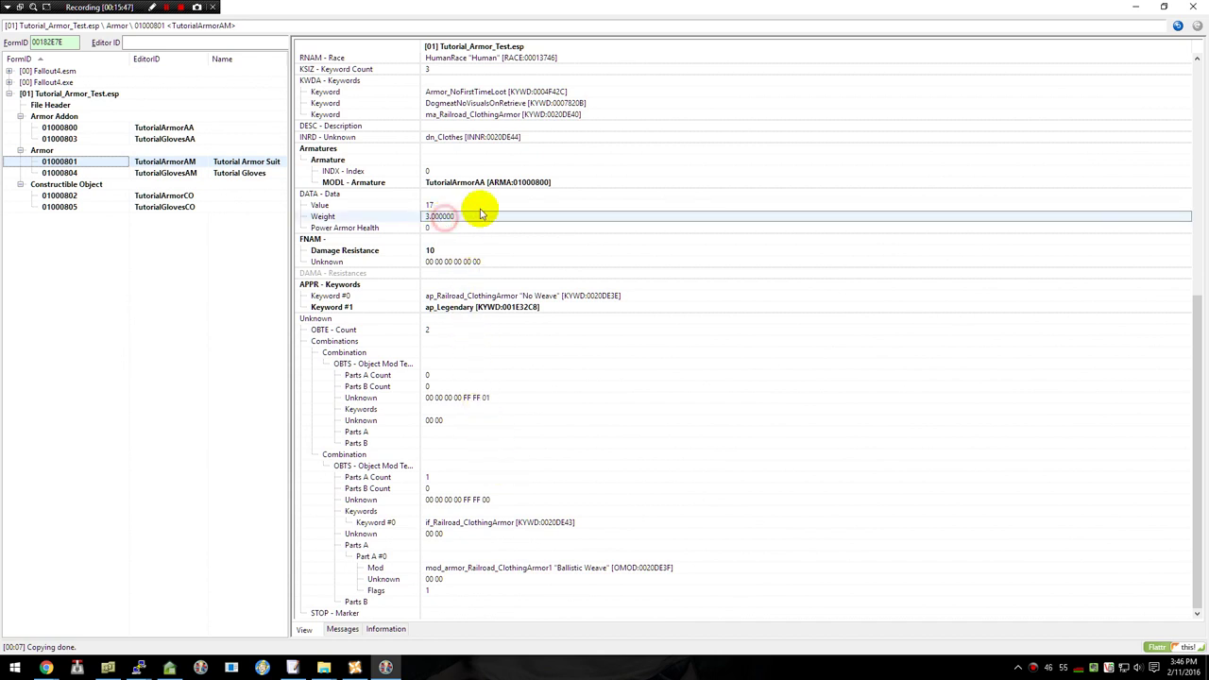
type("5")
key("Return")
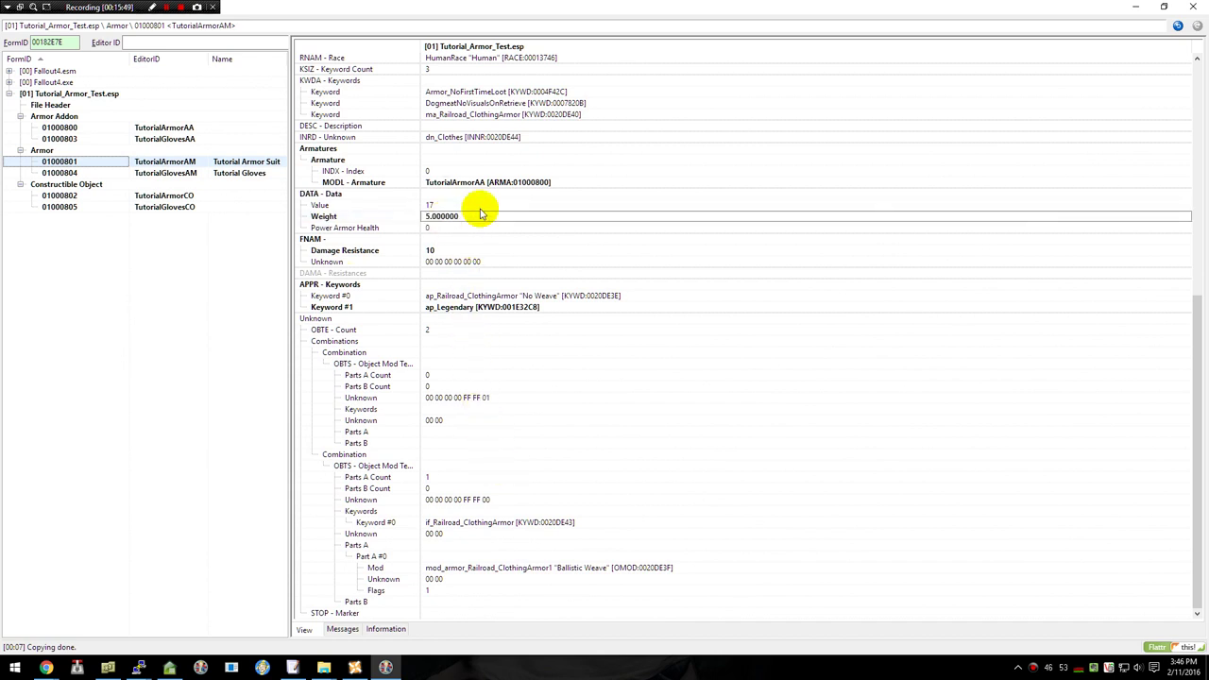
left_click(234, 173)
- Change the gloves' MODL armature reference to TutorialGlovesAA (01000803)
scroll(489, 397, "down", 11)
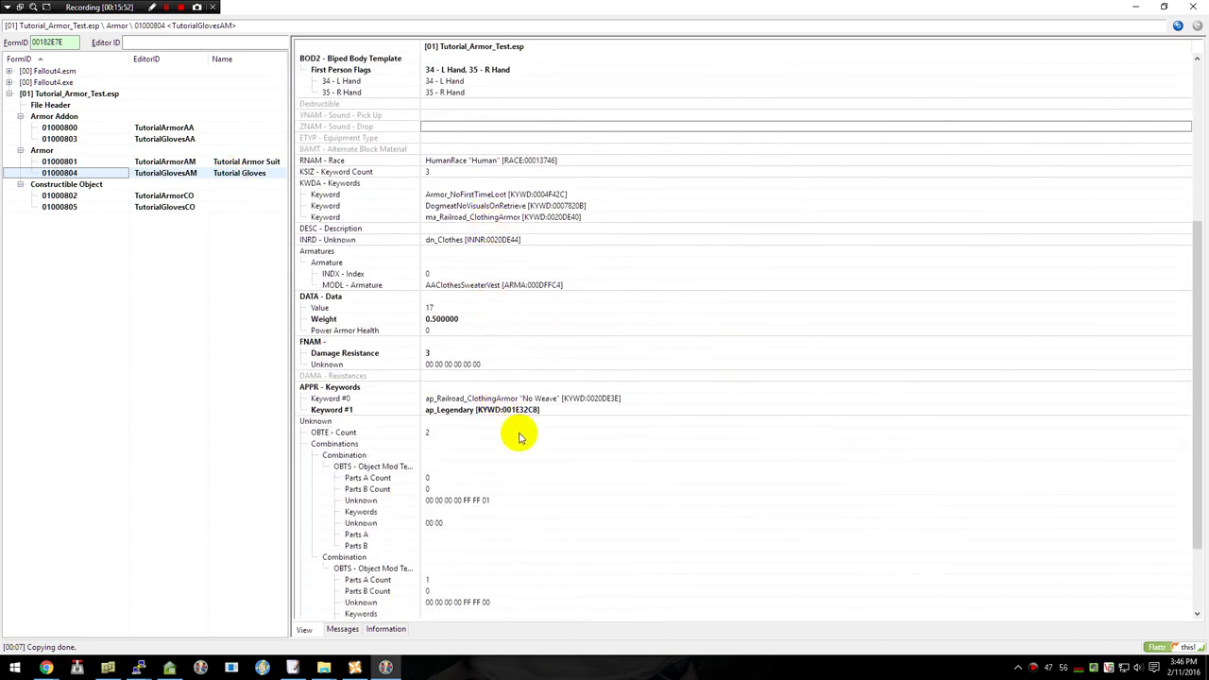
scroll(521, 241, "up", 3)
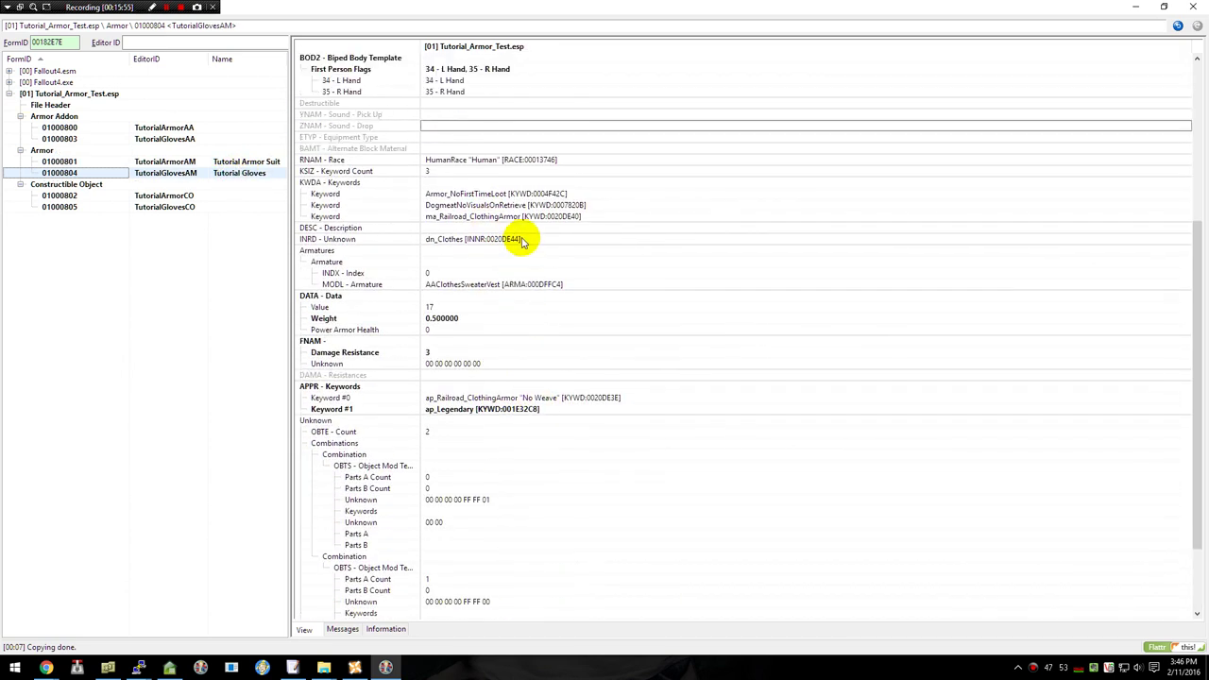
left_click(496, 283)
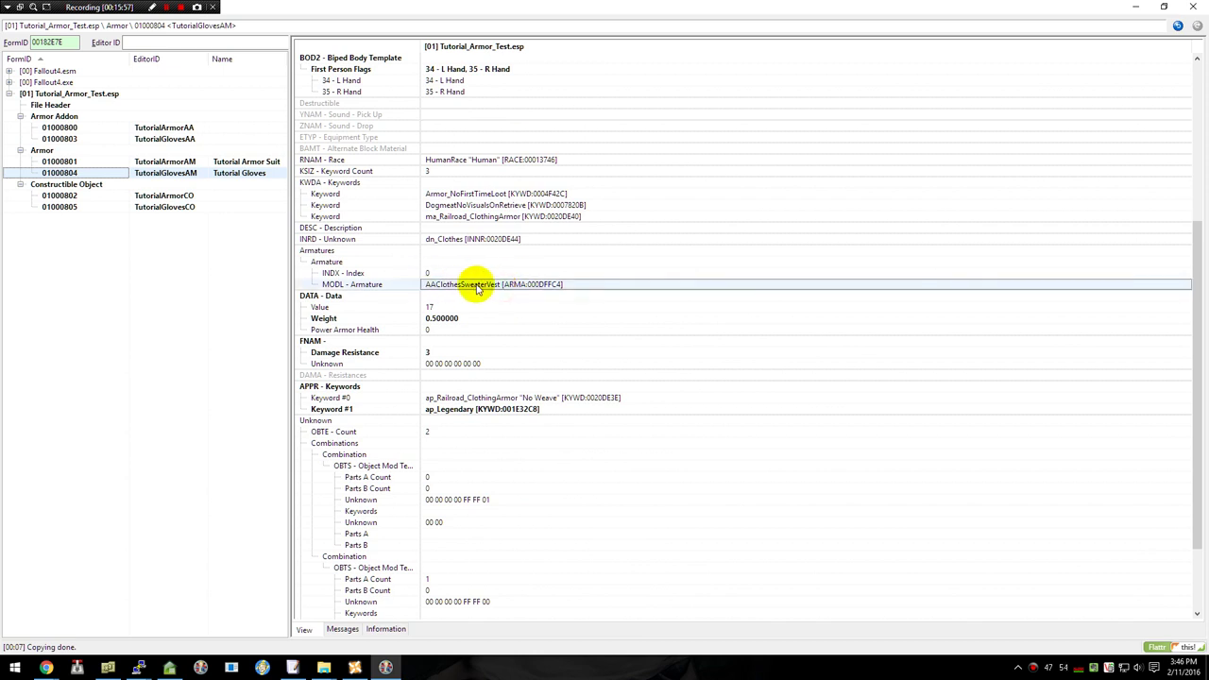
right_click(607, 284)
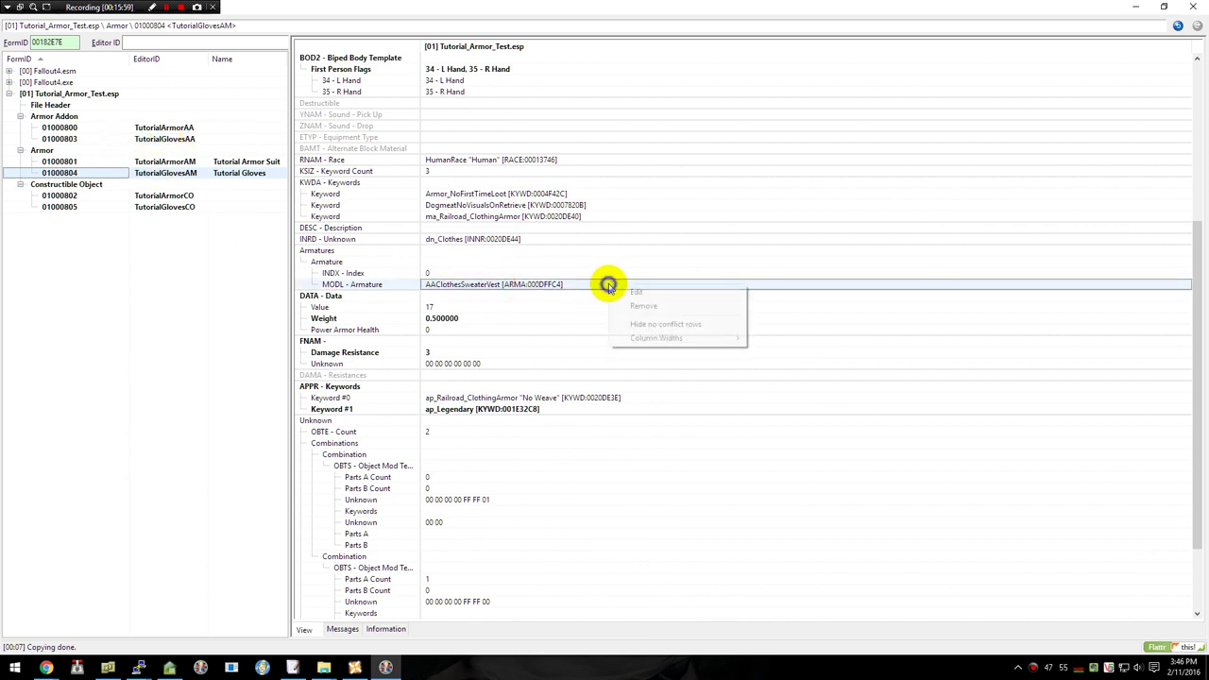
left_click(625, 296)
type("01")
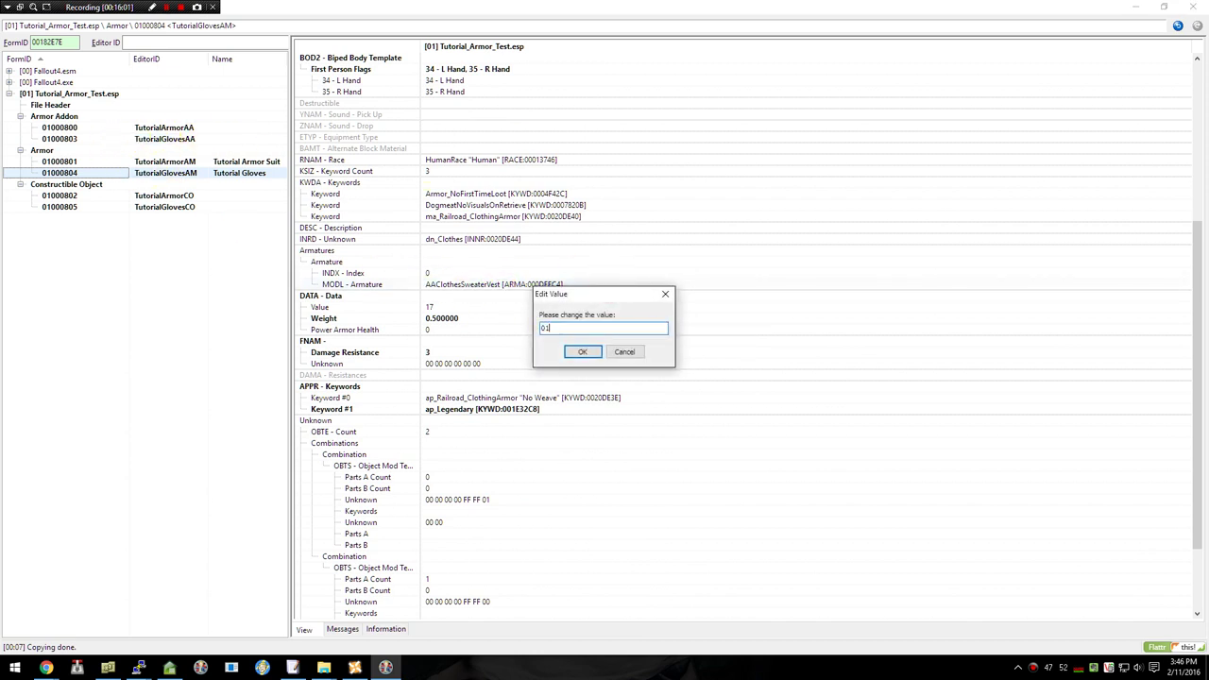
type("000803")
key("Return")
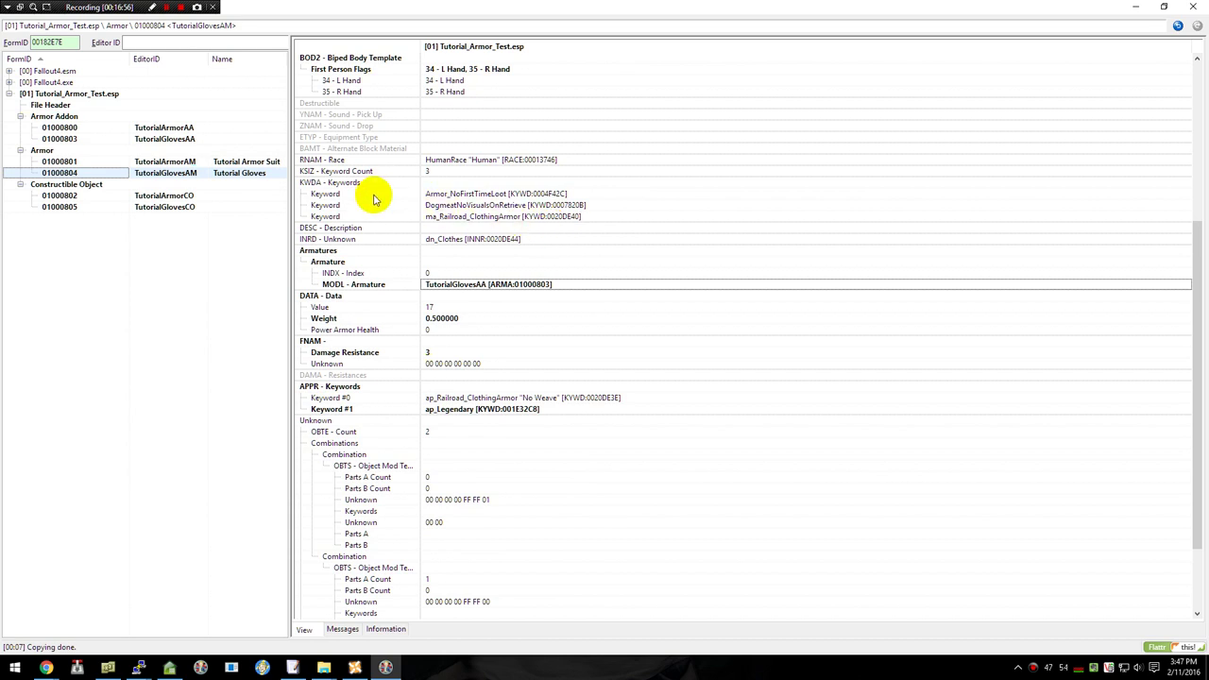
left_click(172, 197)
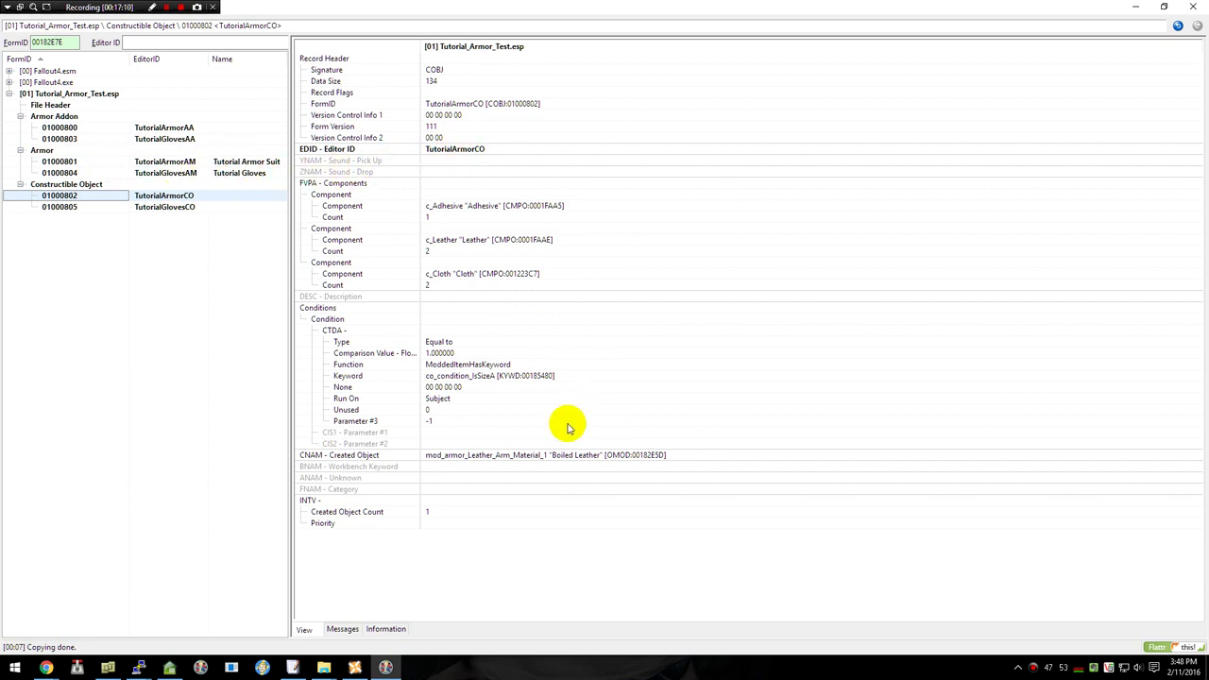
- Set TutorialArmorCO's CNAM created object to 01000801, Tutorial Armor Suit
right_click(475, 455)
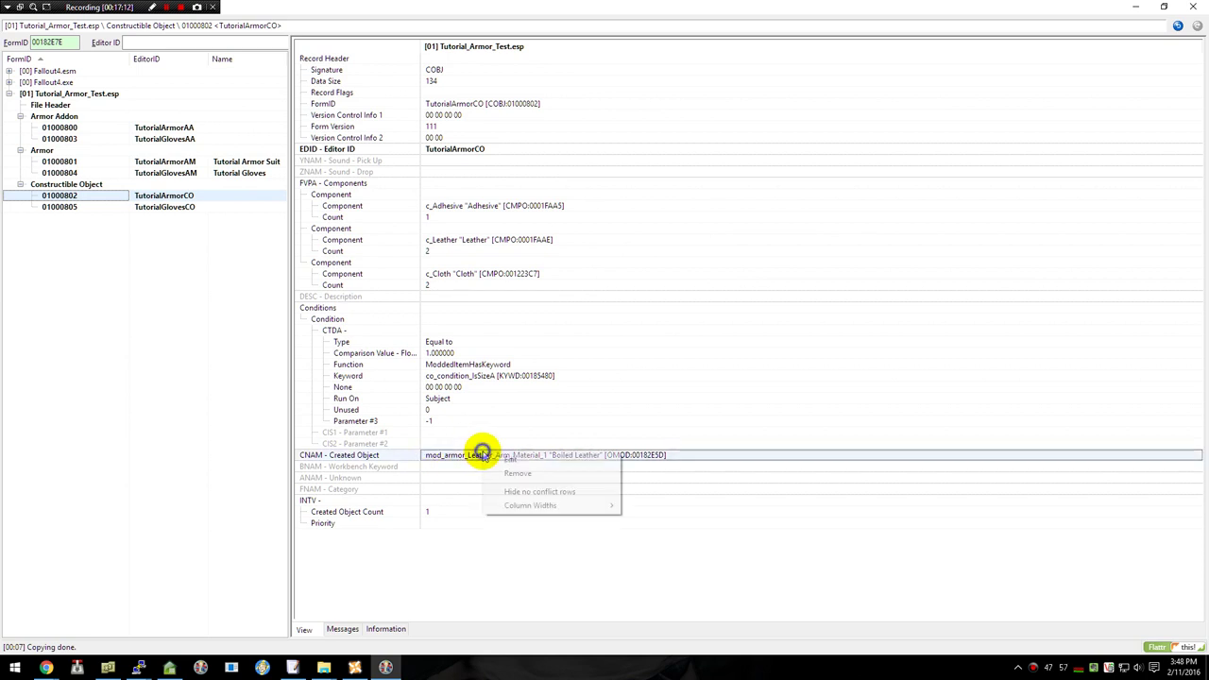
left_click(491, 469)
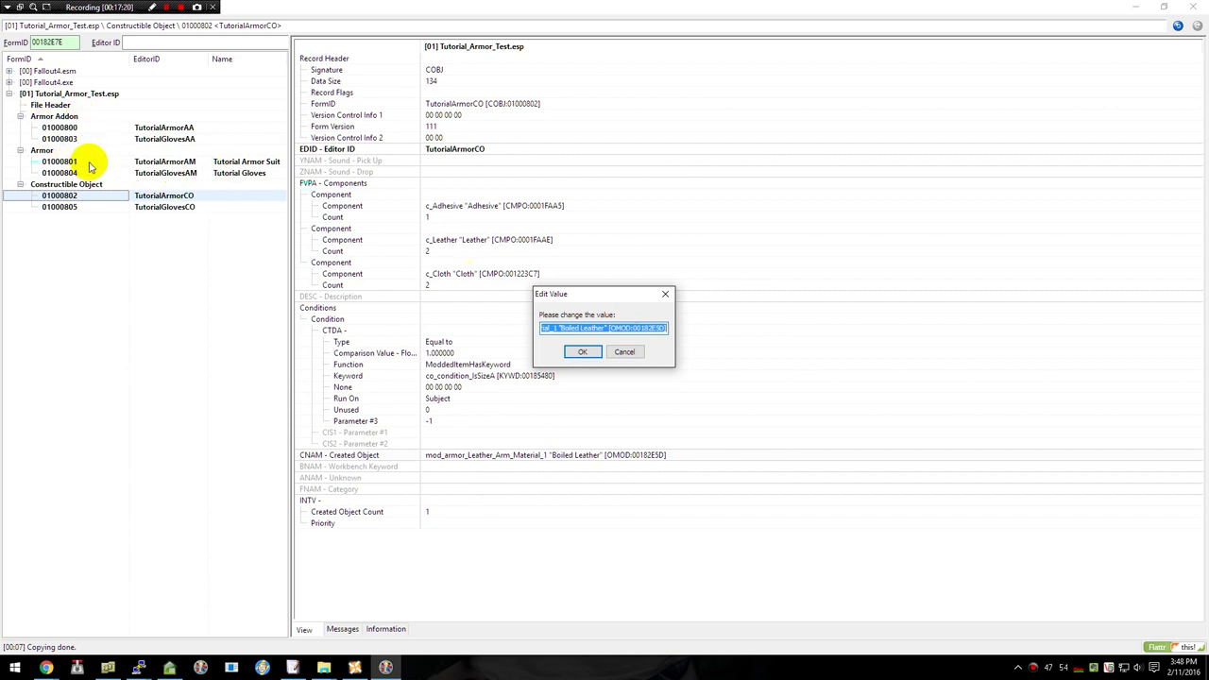
type("01")
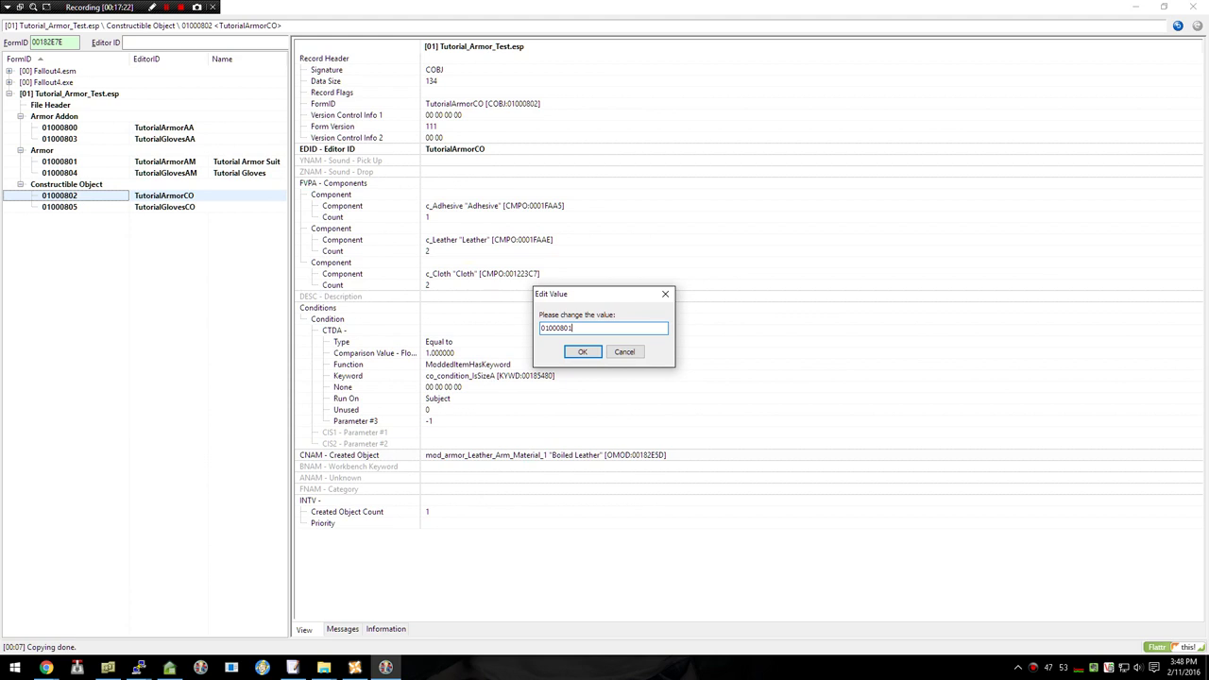
type("000801")
key("Return")
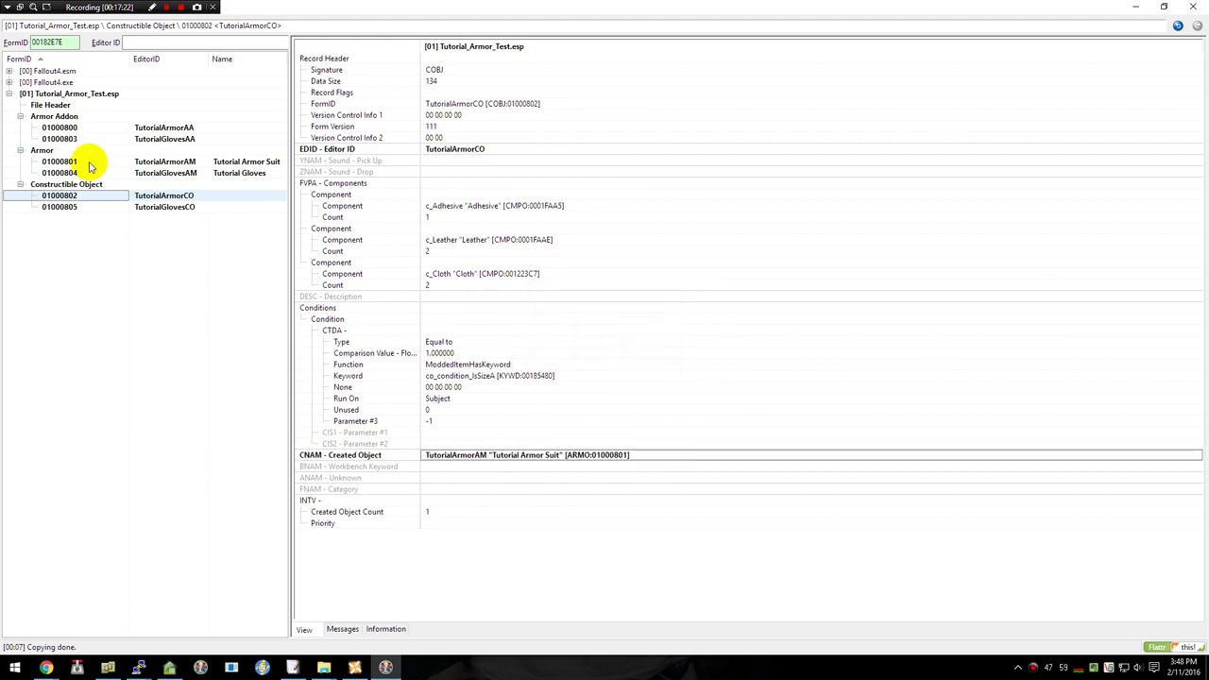
- Change the recipe's Cloth count to 5 and its Adhesive count to 3
double_click(466, 284)
type("5")
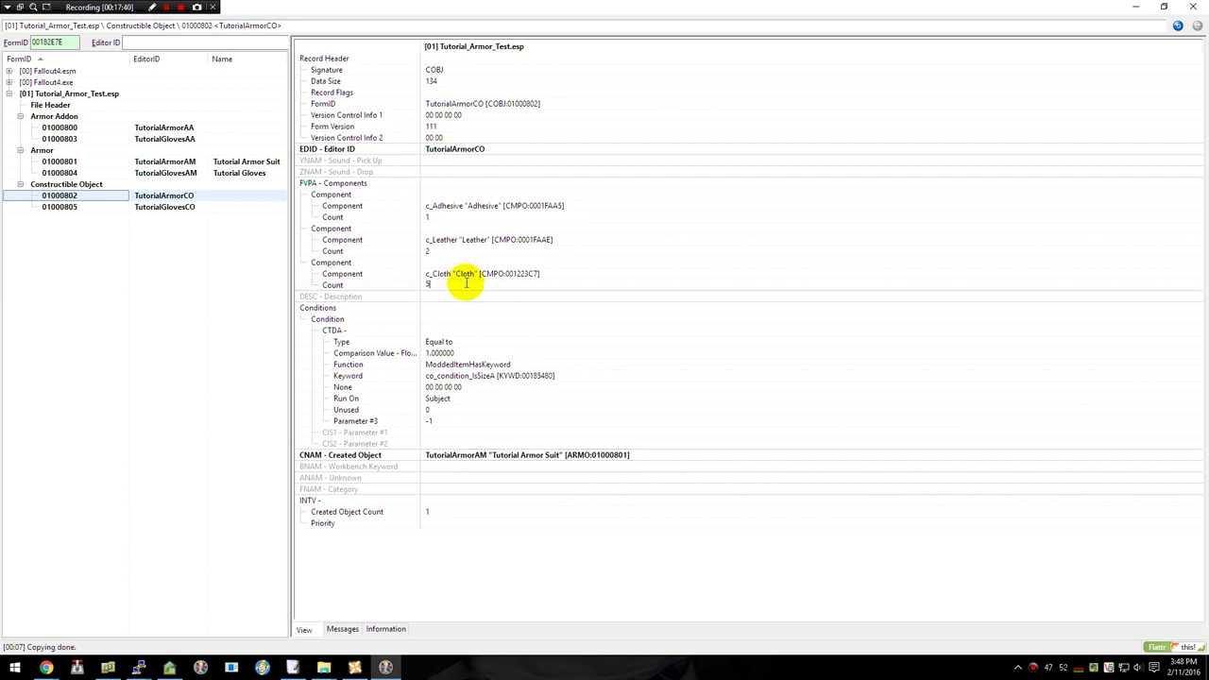
left_click(444, 251)
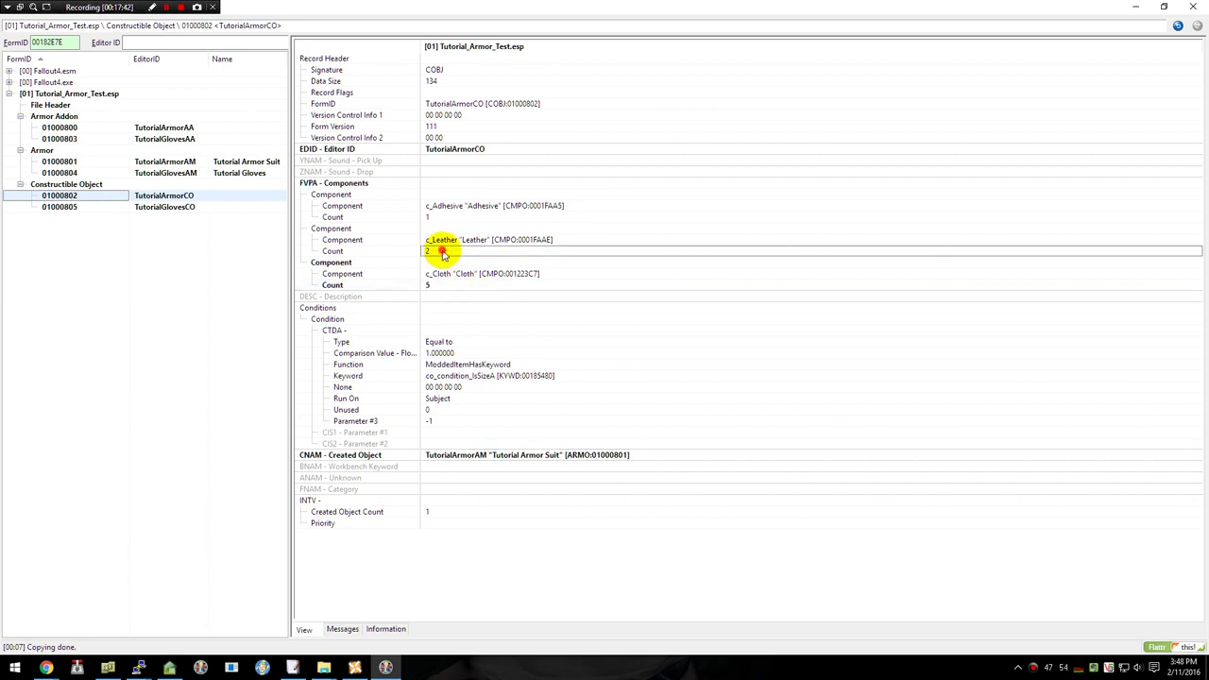
left_click(452, 218)
double_click(452, 219)
type("3")
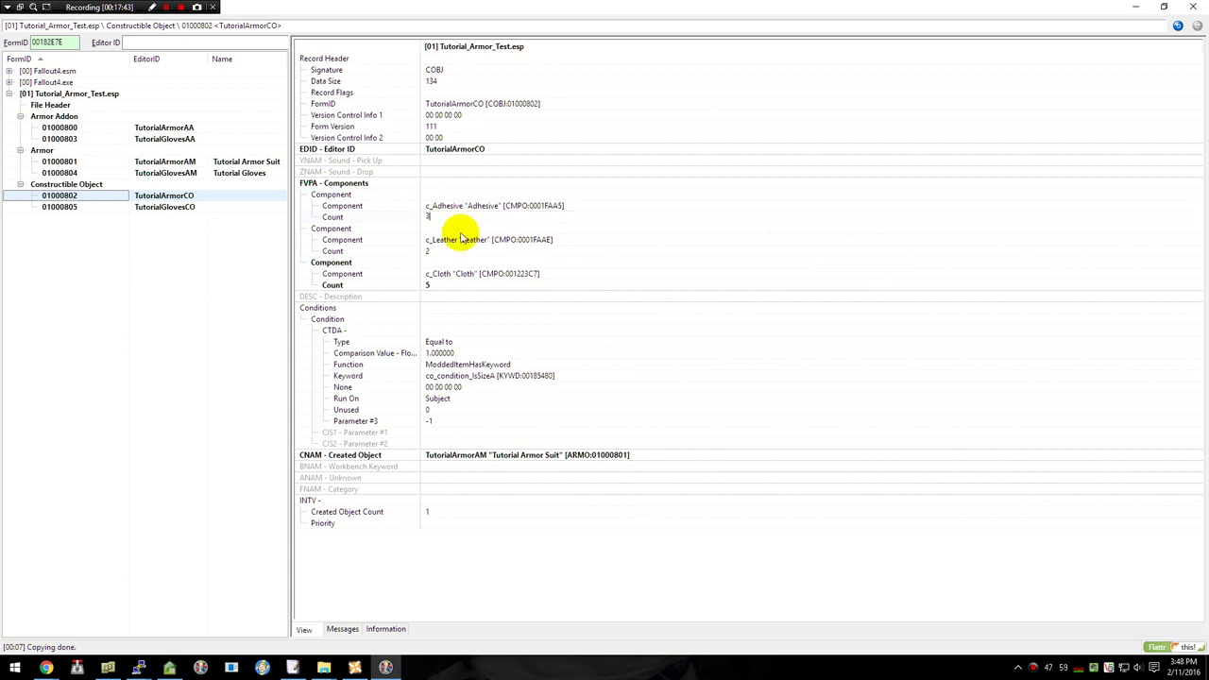
left_click(466, 239)
- Add a c_Steel component with a count of 4 to the recipe
right_click(454, 183)
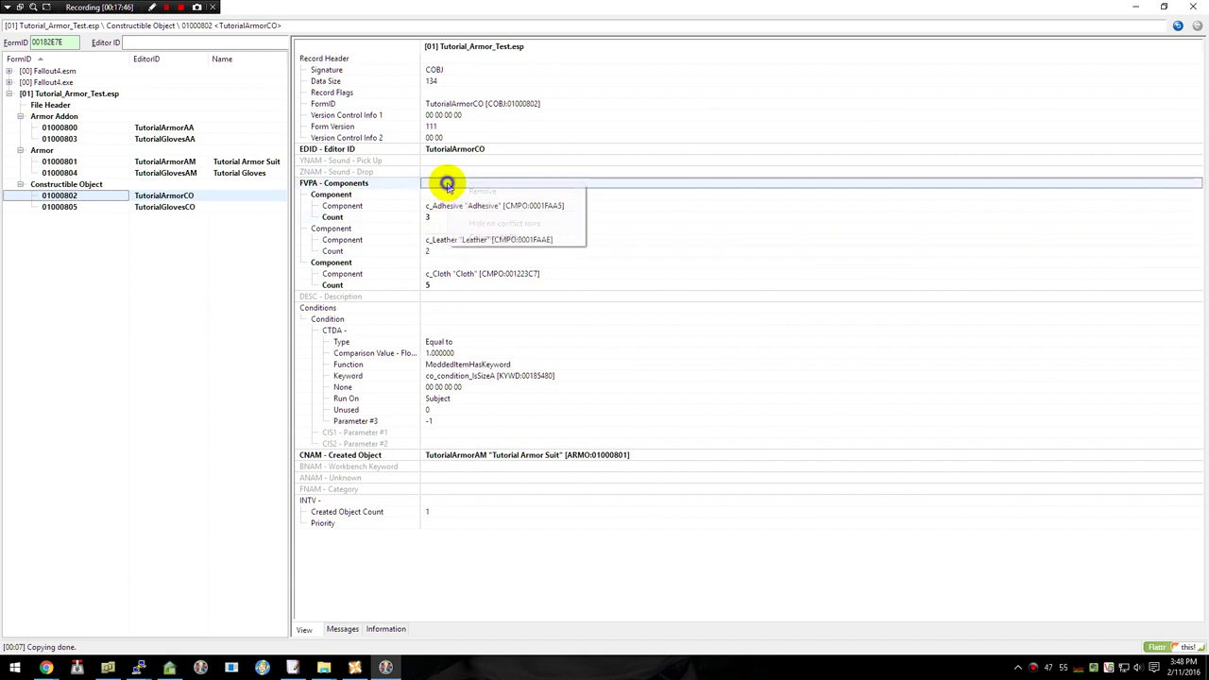
left_click(478, 207)
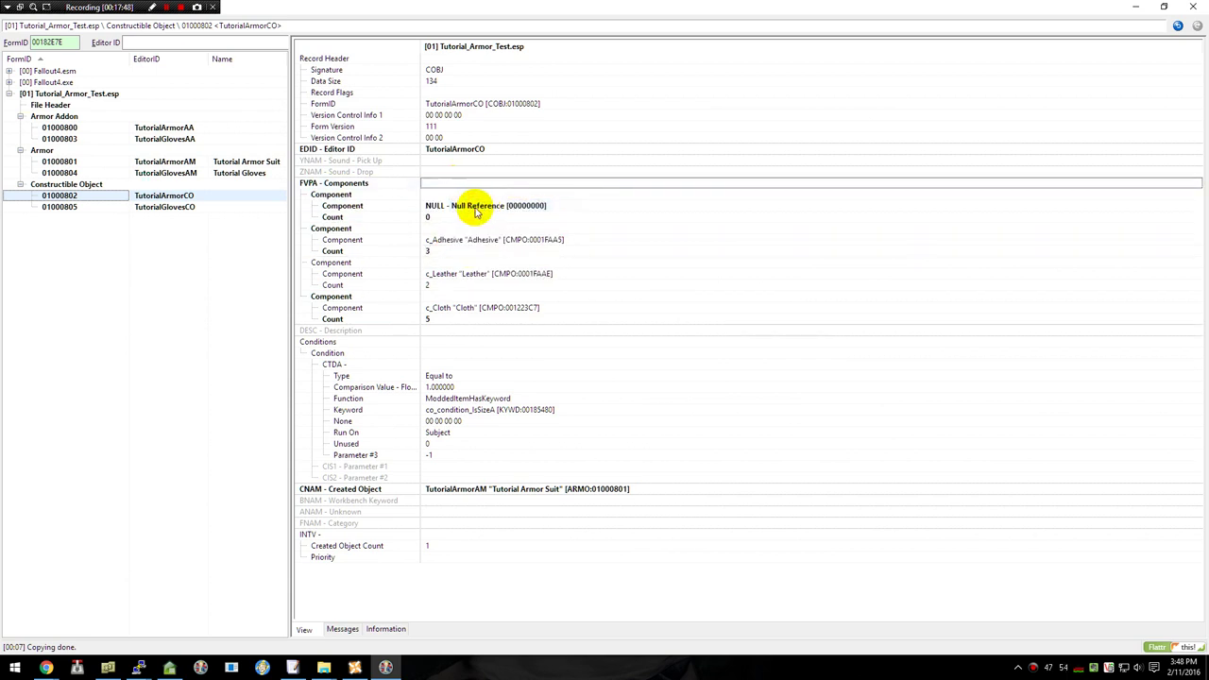
double_click(484, 208)
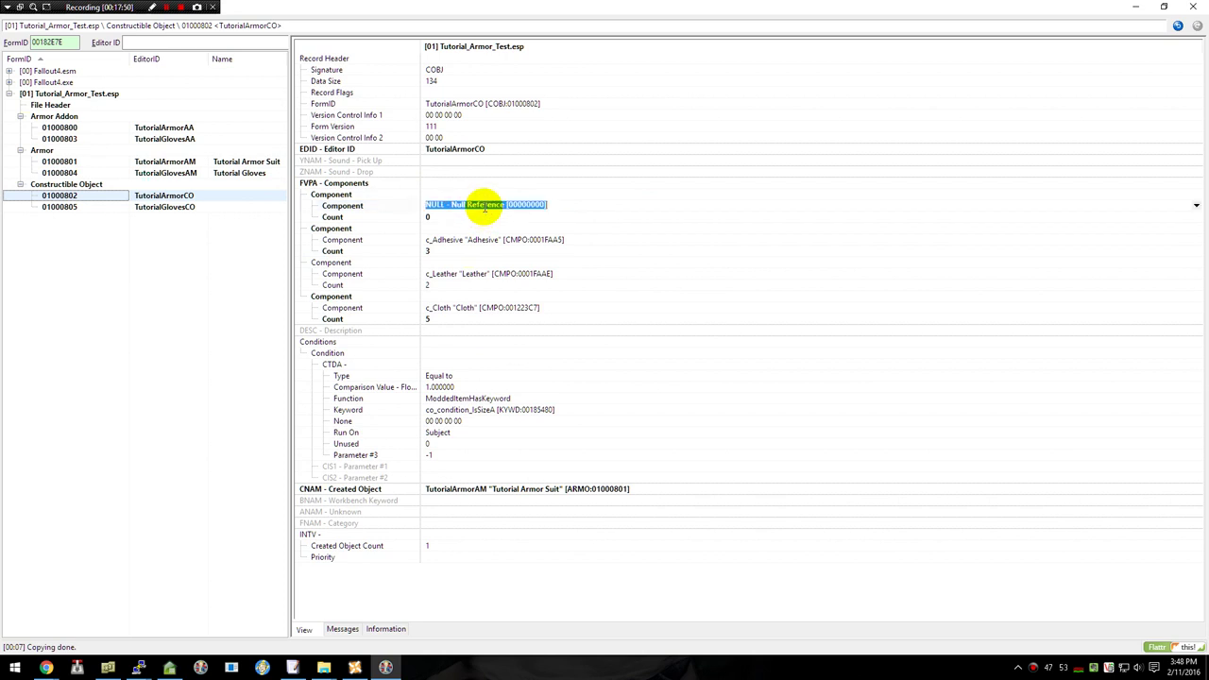
type("c_steel \"Steel\" [CMPO:0001FABD")
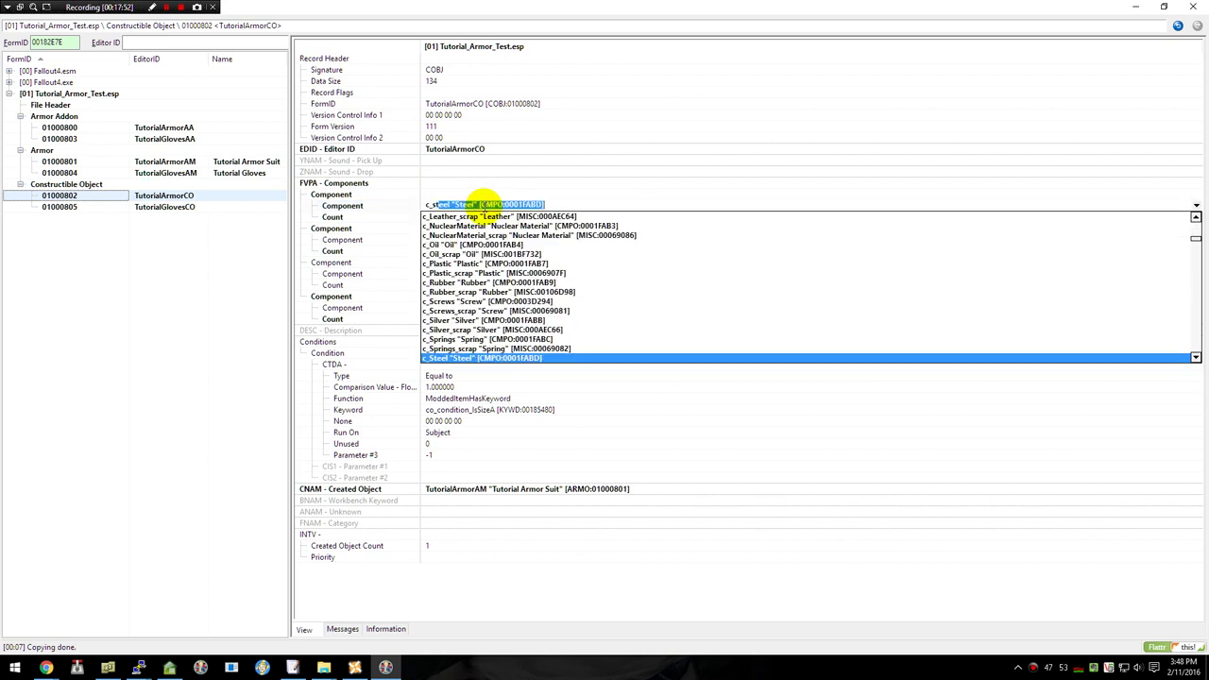
key("Return")
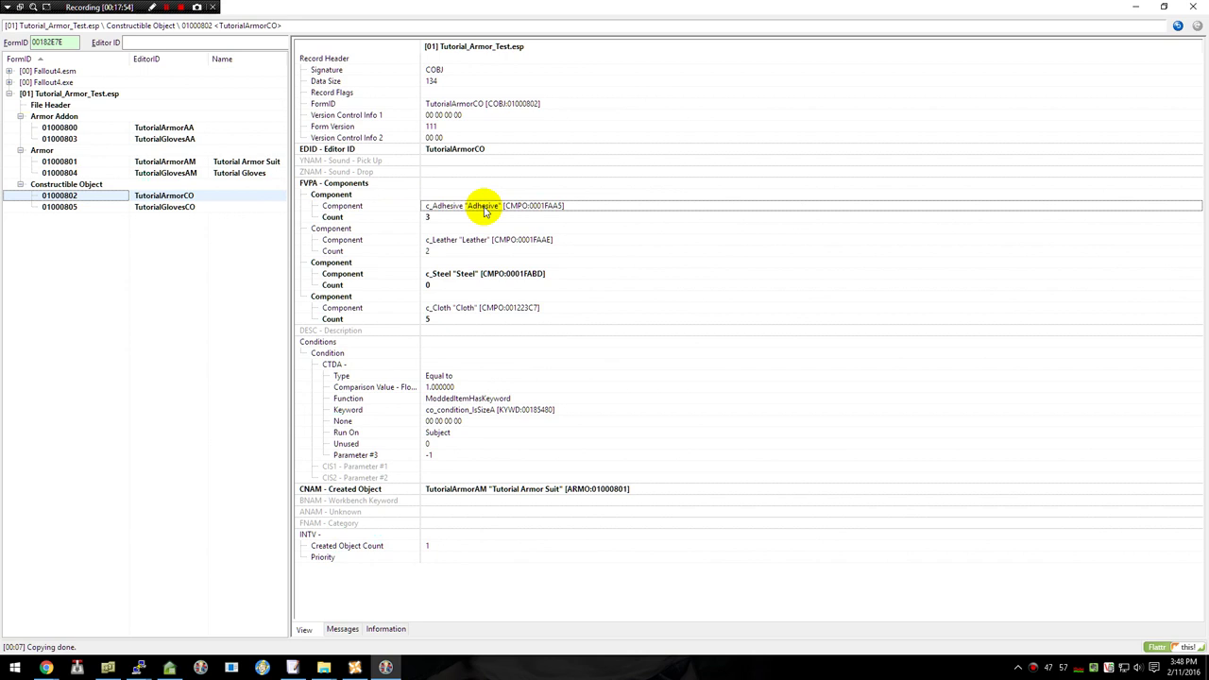
left_click(450, 286)
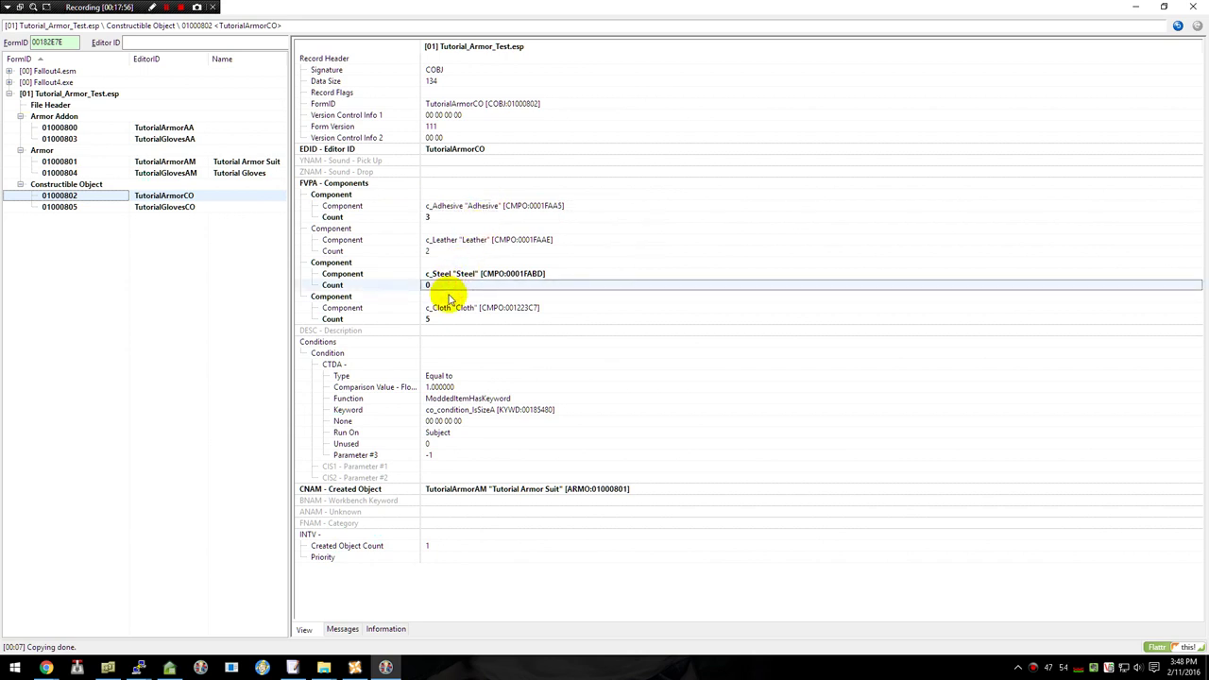
type("4")
key("Return")
left_click(479, 306)
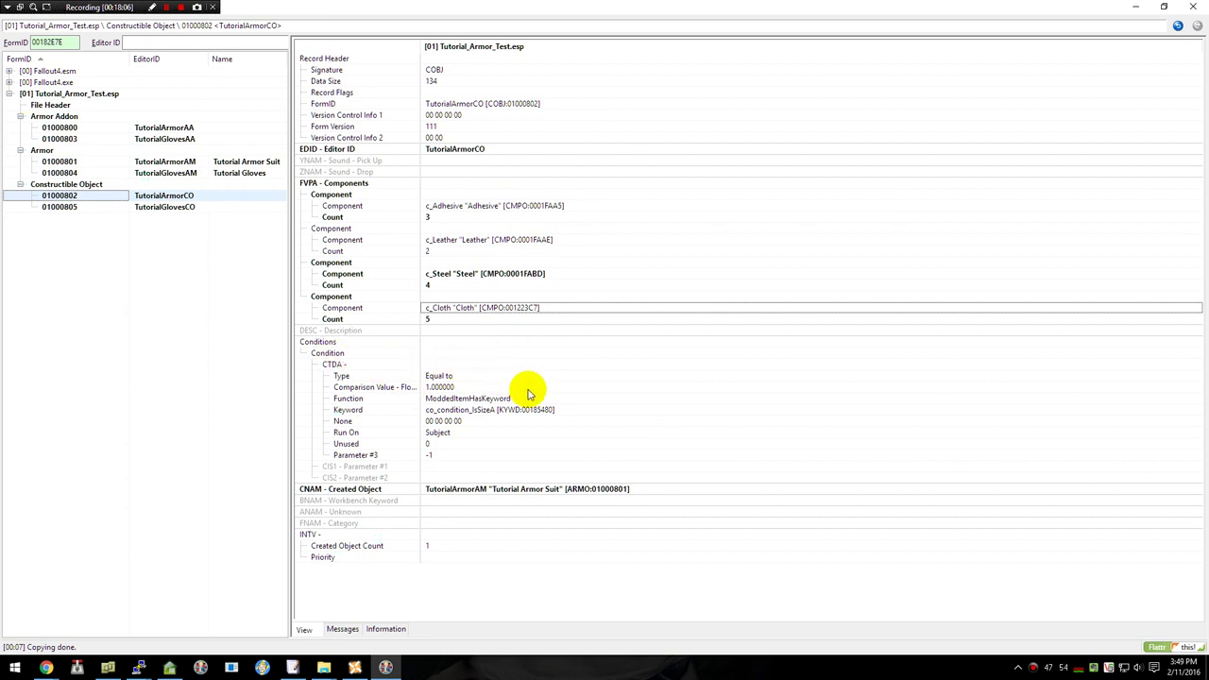
- Change the recipe condition's Function to HasPerk
left_click(461, 377)
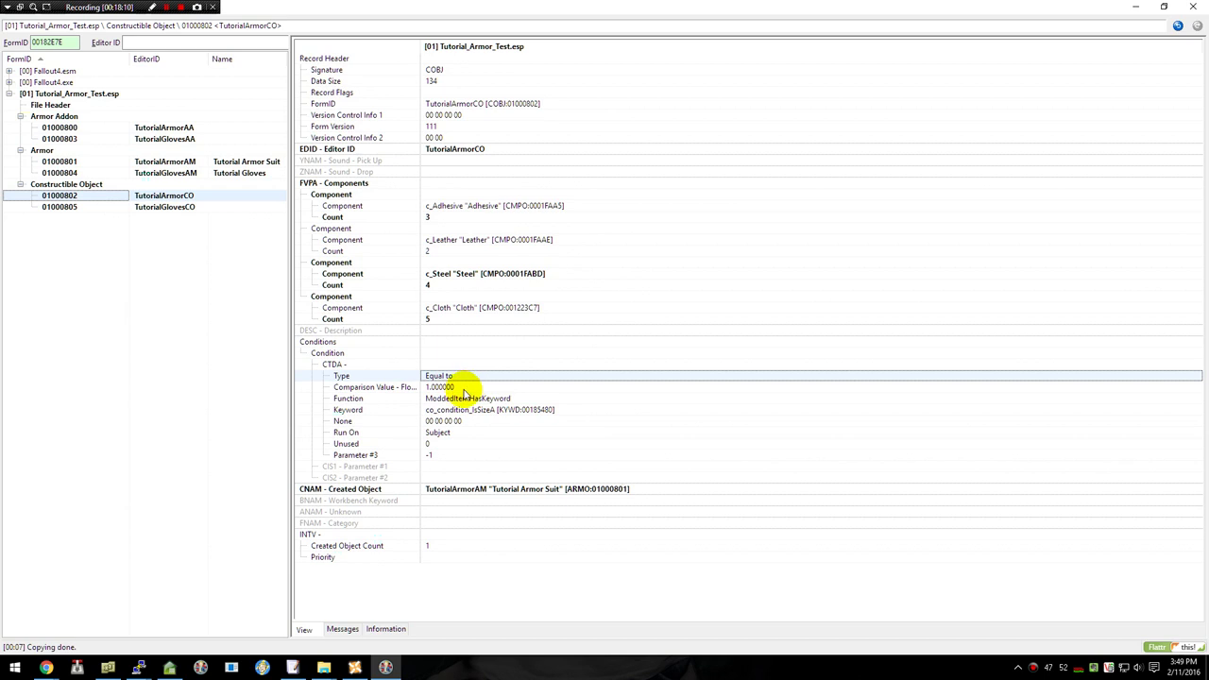
left_click(463, 399)
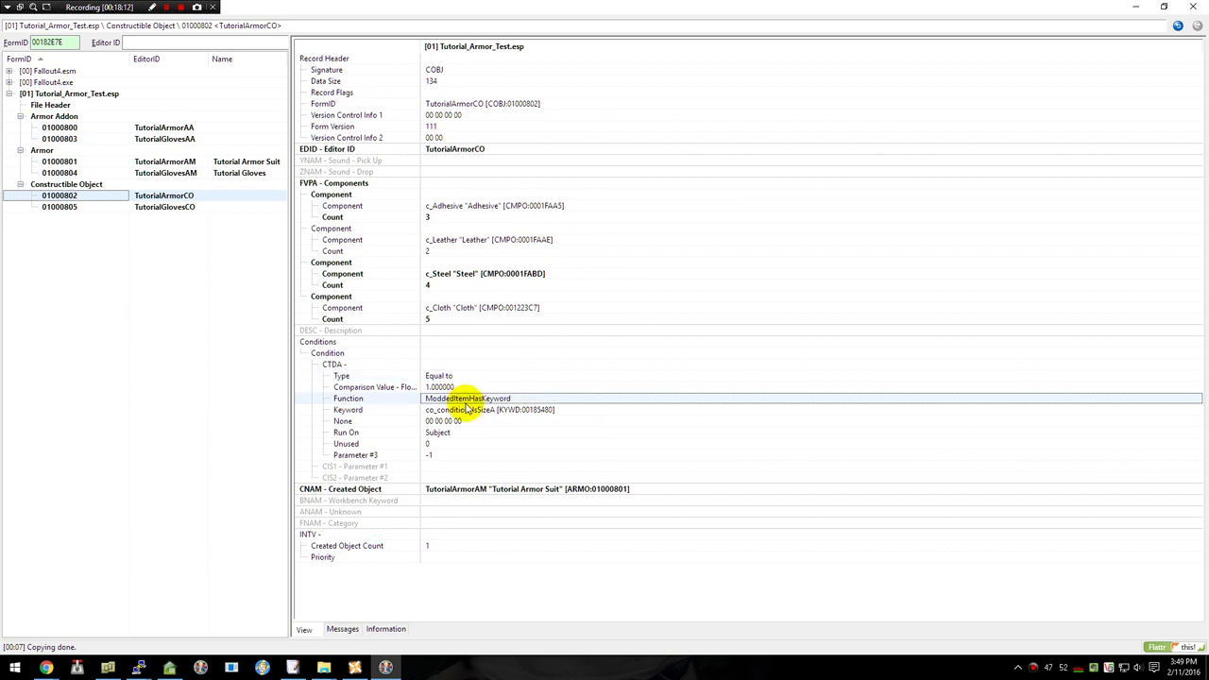
left_click(466, 400)
left_click(1196, 398)
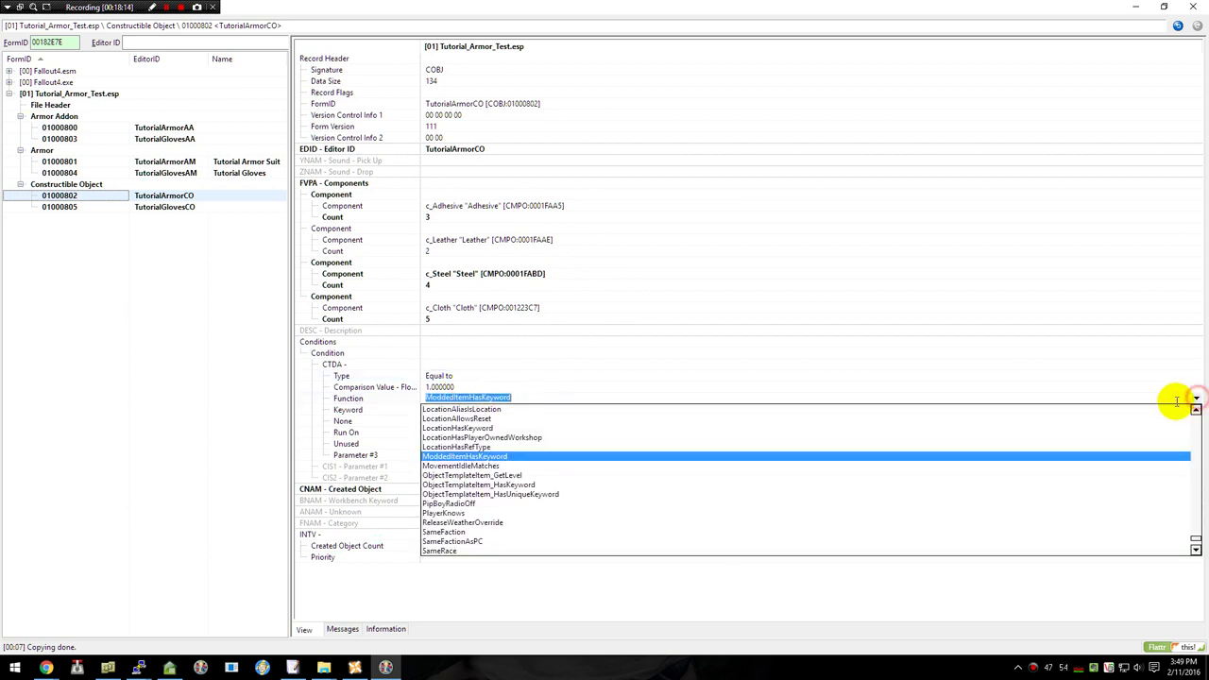
scroll(572, 479, "up", 1)
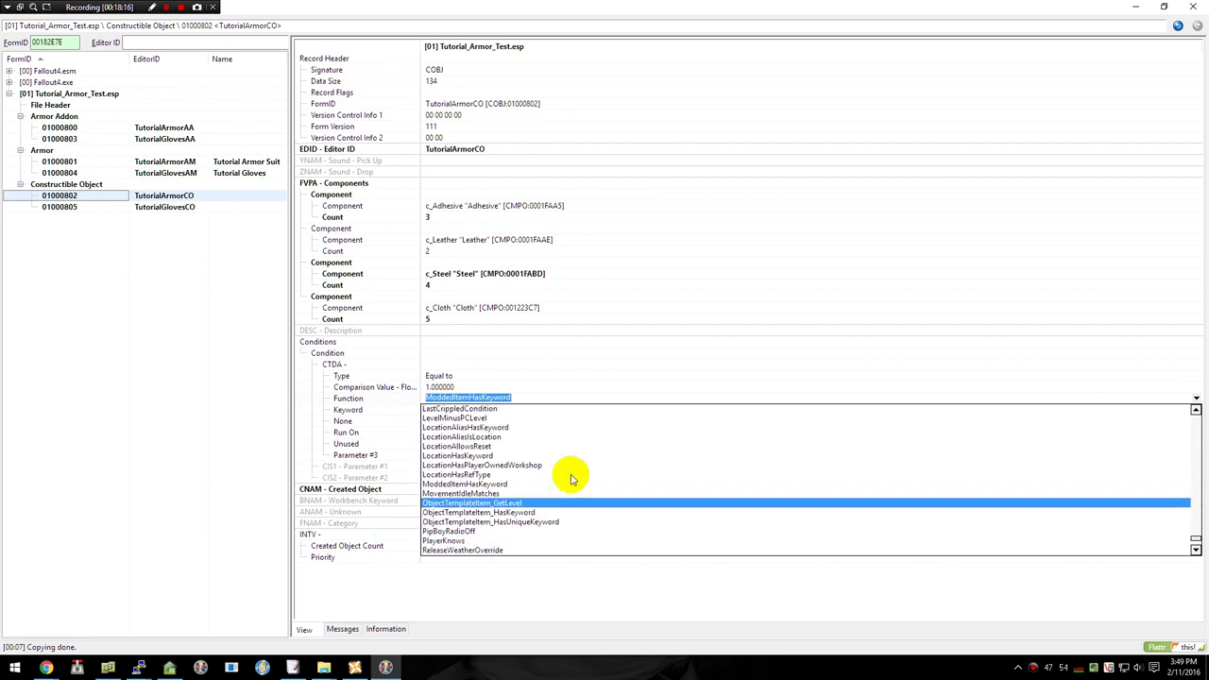
scroll(569, 473, "up", 12)
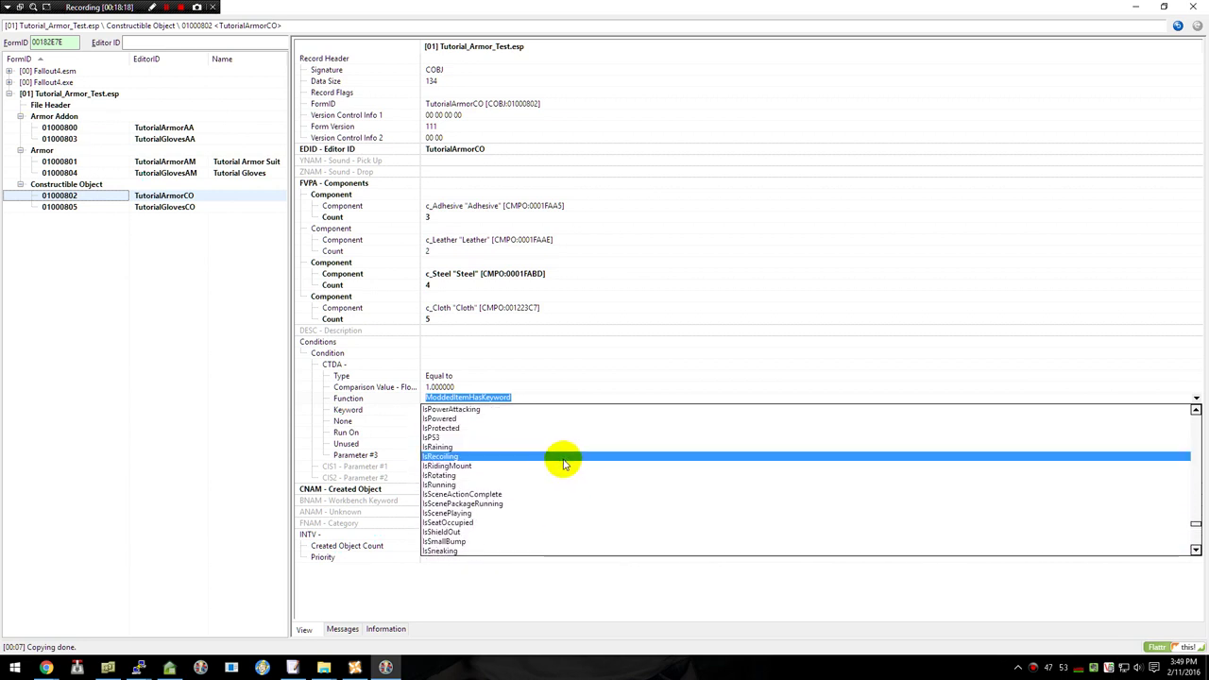
scroll(563, 463, "up", 10)
left_click(554, 390)
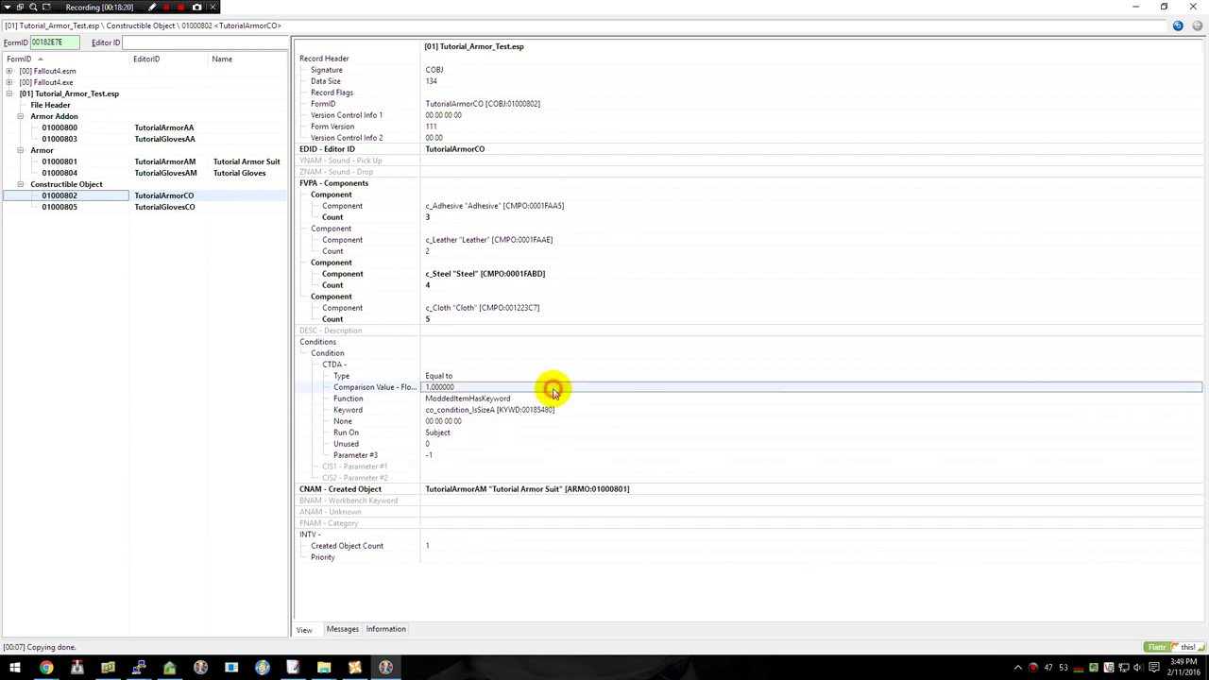
left_click(513, 397)
left_click(515, 397)
type("hasActorRefOwner")
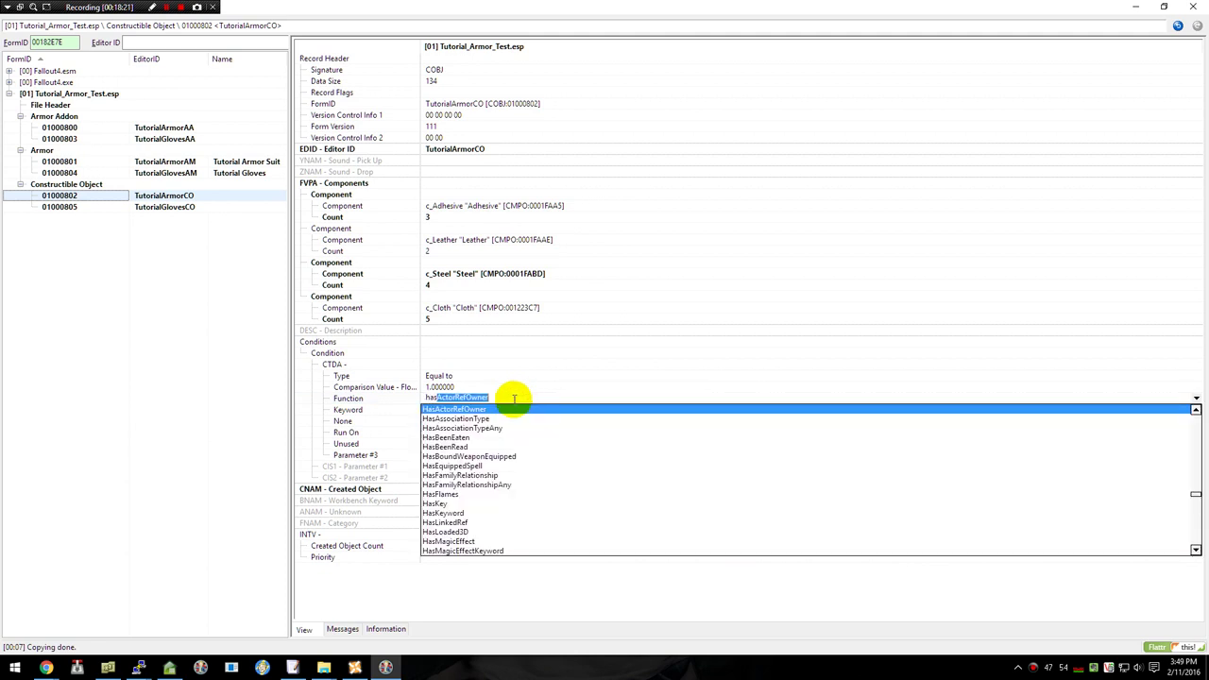
scroll(479, 539, "down", 2)
left_click(475, 515)
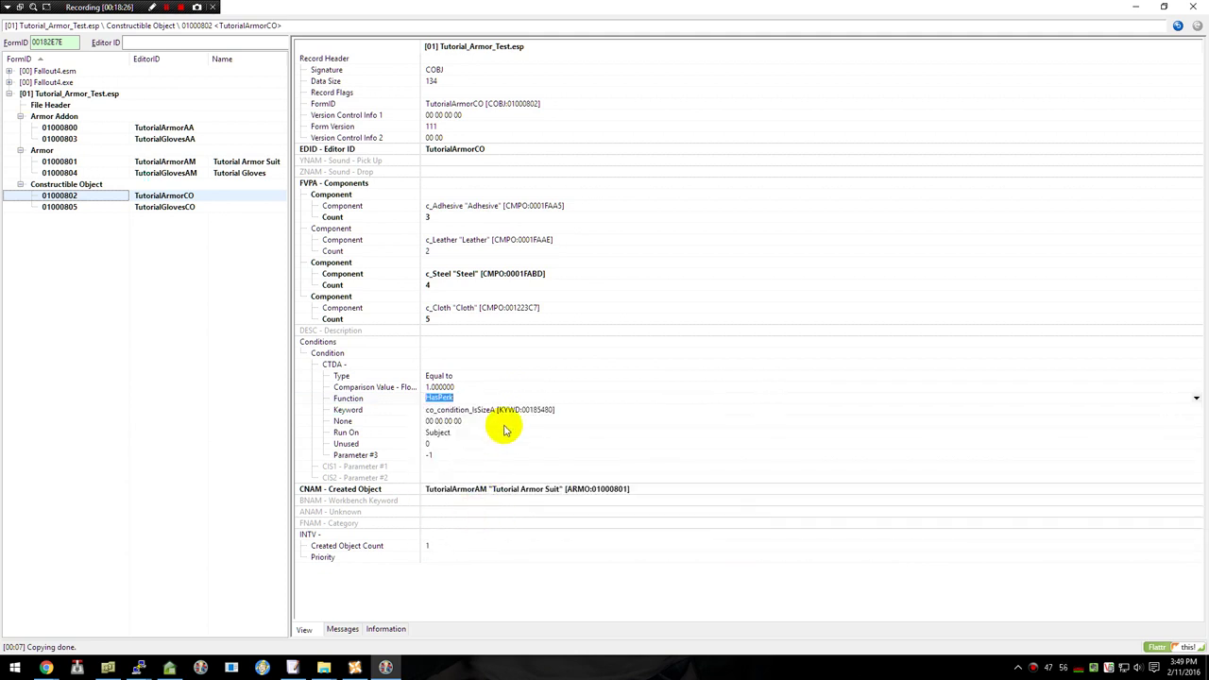
left_click(470, 413)
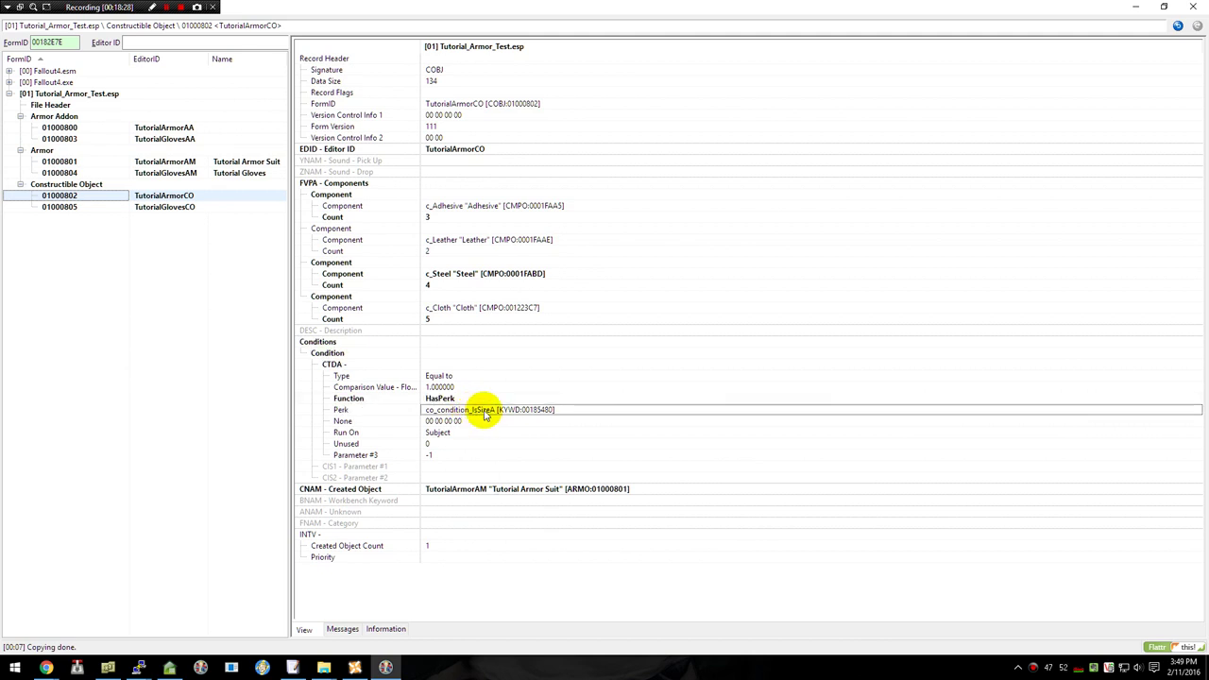
- Choose Armorer01 "Armorer" as the condition's perk
left_click(484, 410)
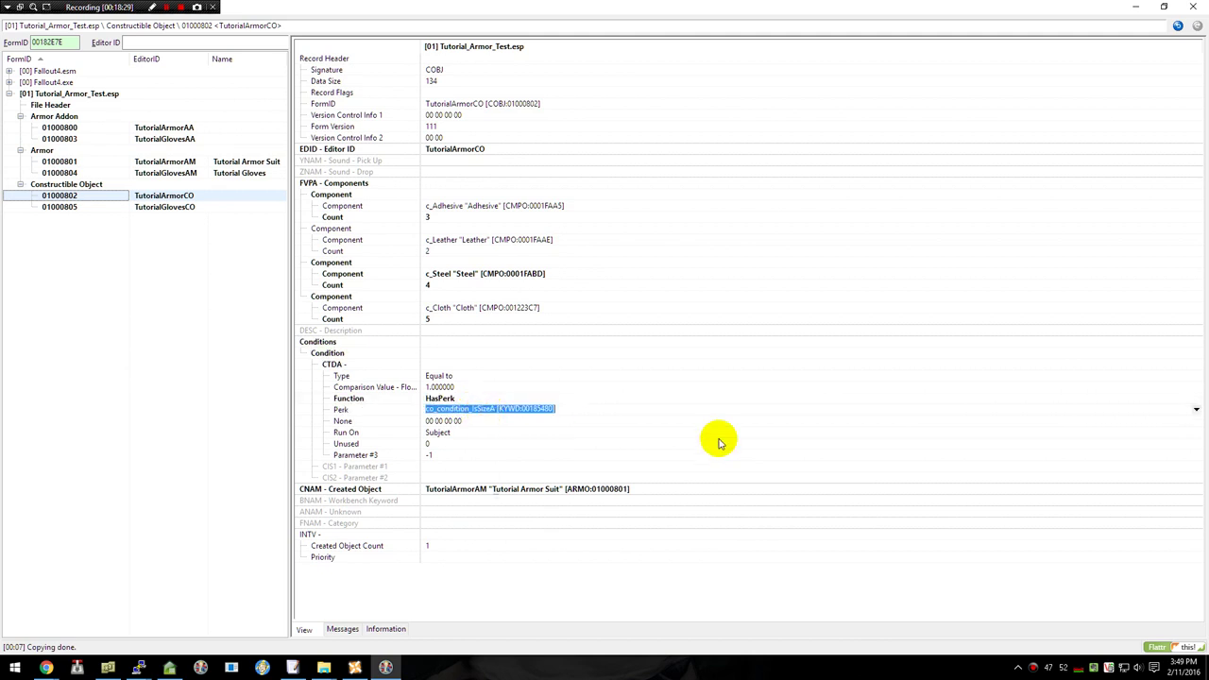
left_click(1197, 413)
scroll(765, 514, "down", 3)
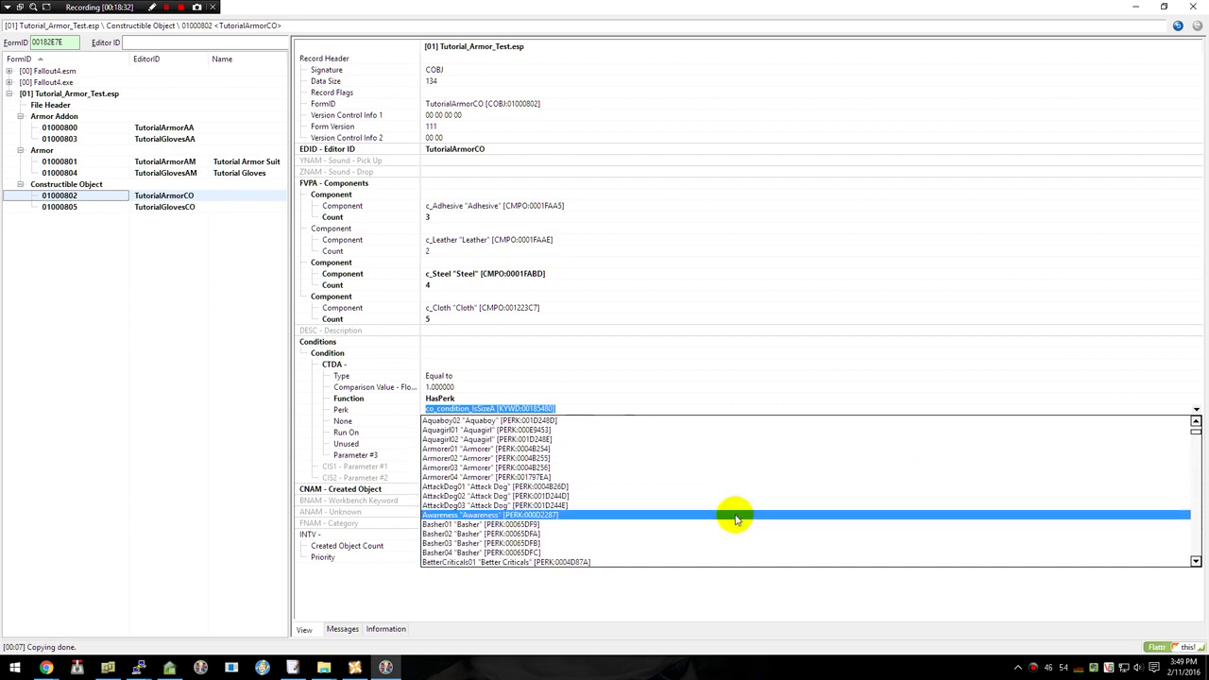
scroll(717, 510, "up", 1)
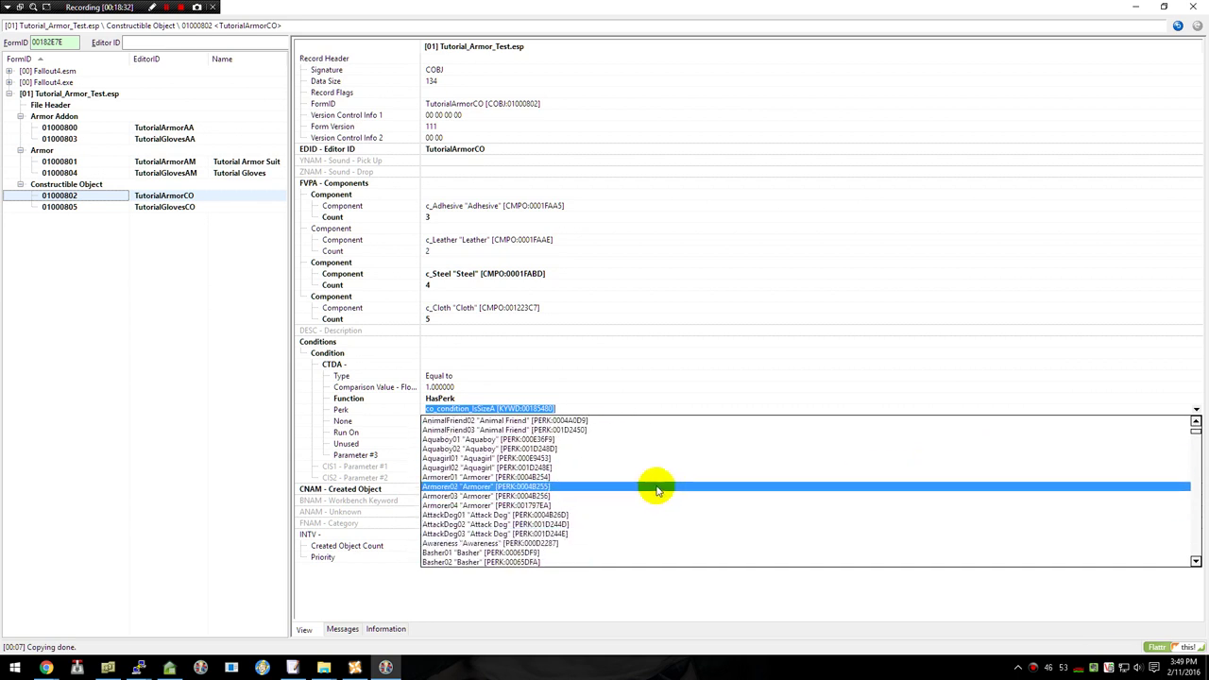
left_click(561, 478)
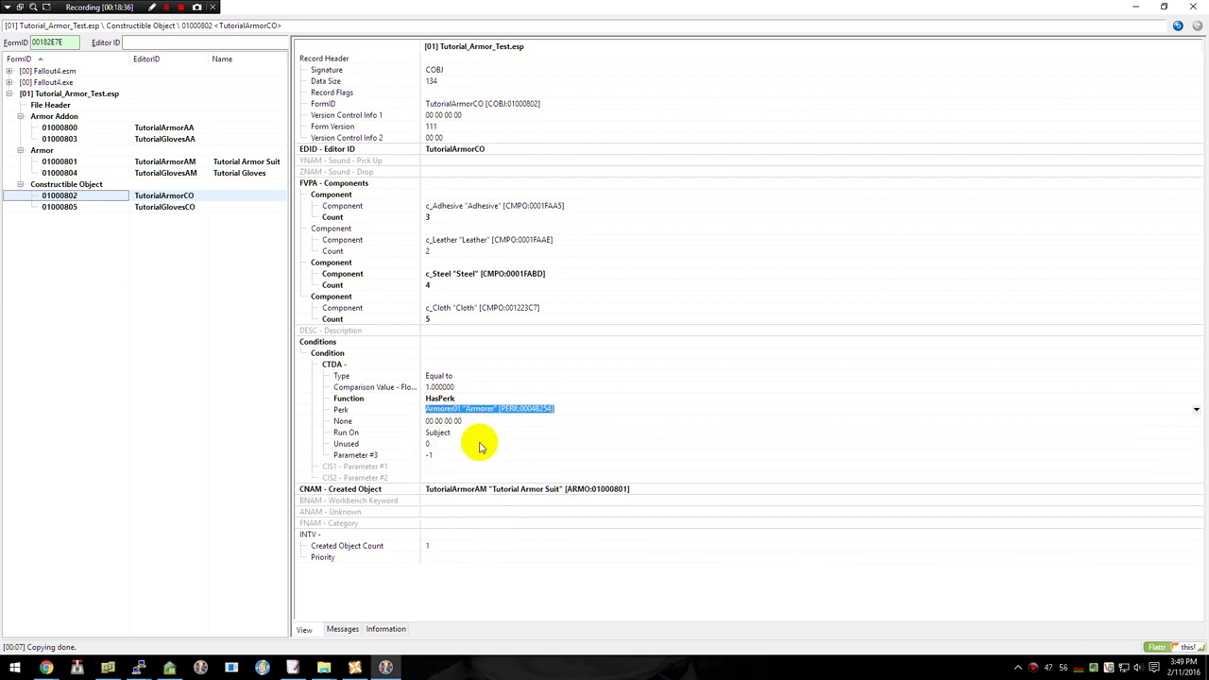
double_click(436, 458)
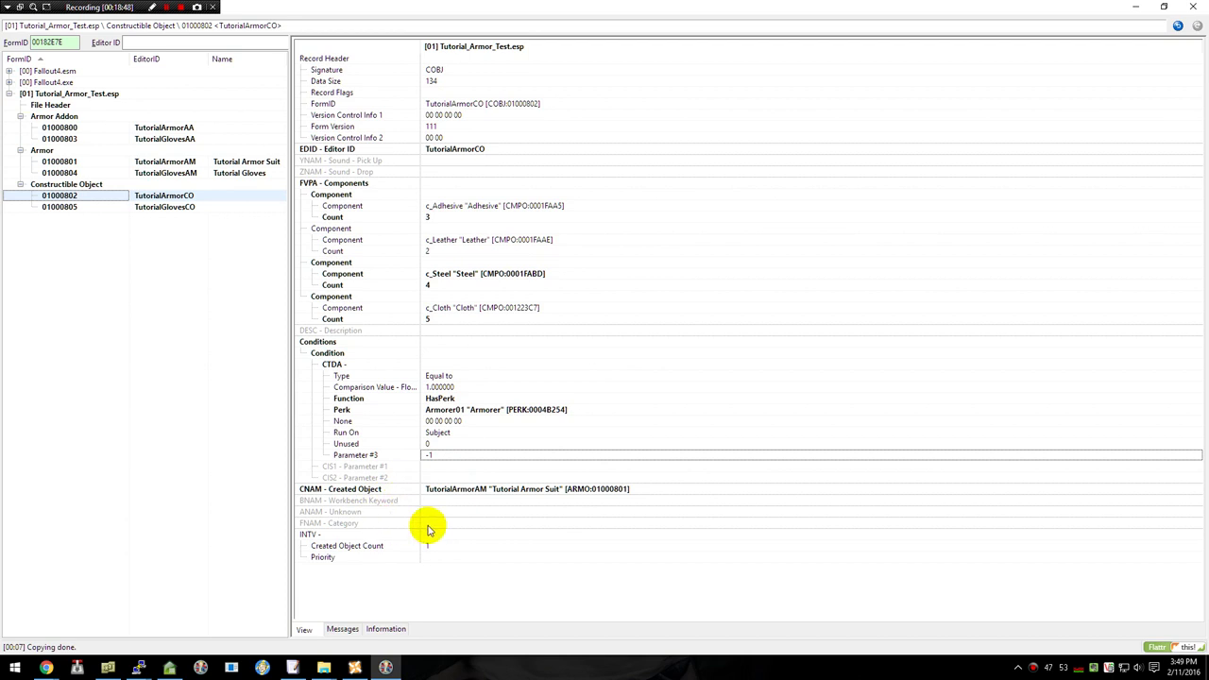
- Copy the WorkbenchChemlab FormID 00102158 from the FO4 Mod Skeleton References.txt notes in EmEditor
left_click(293, 668)
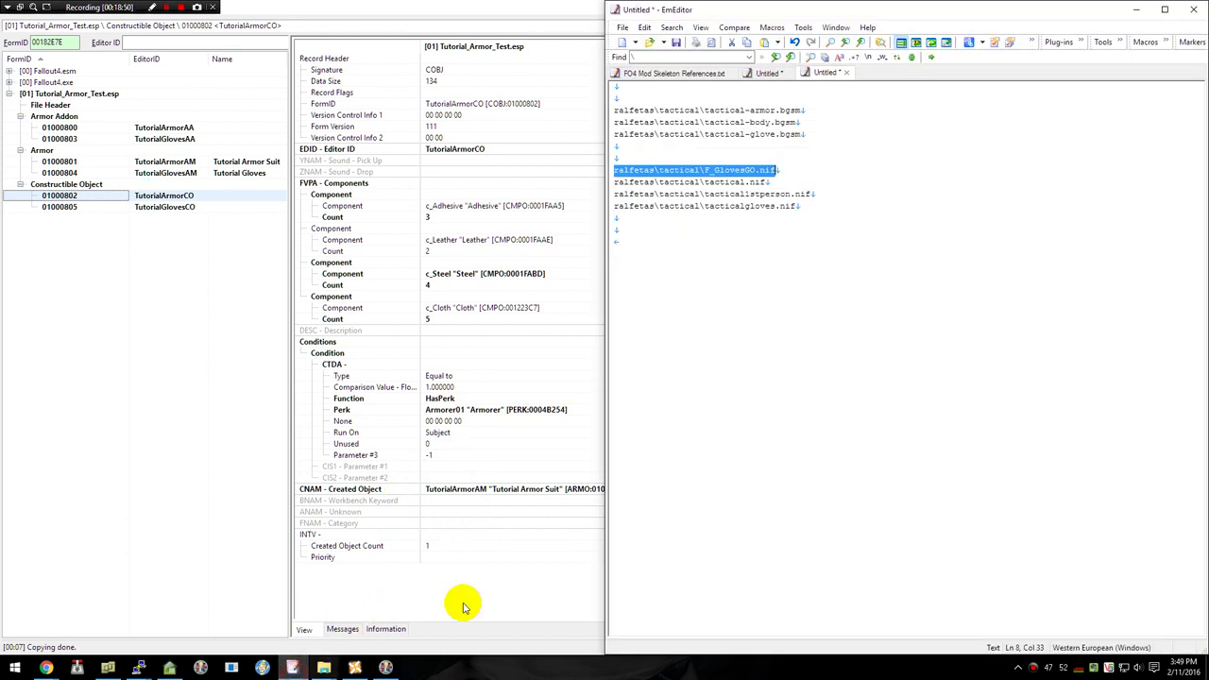
left_click(672, 73)
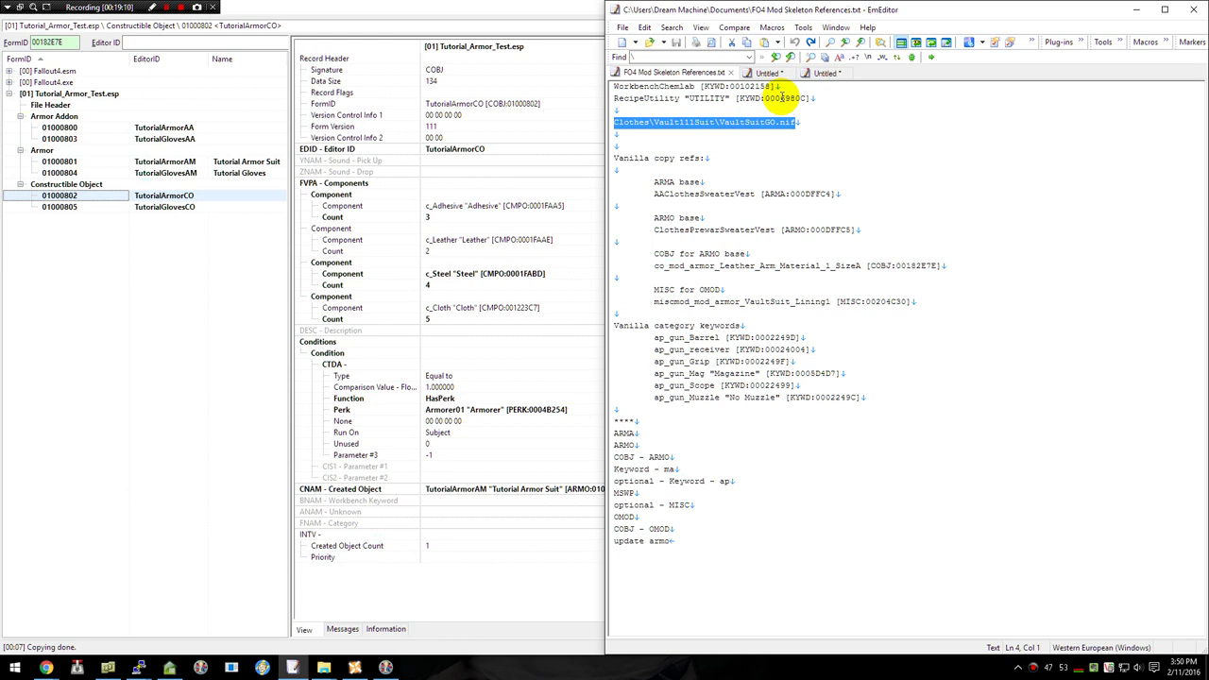
left_click(759, 86)
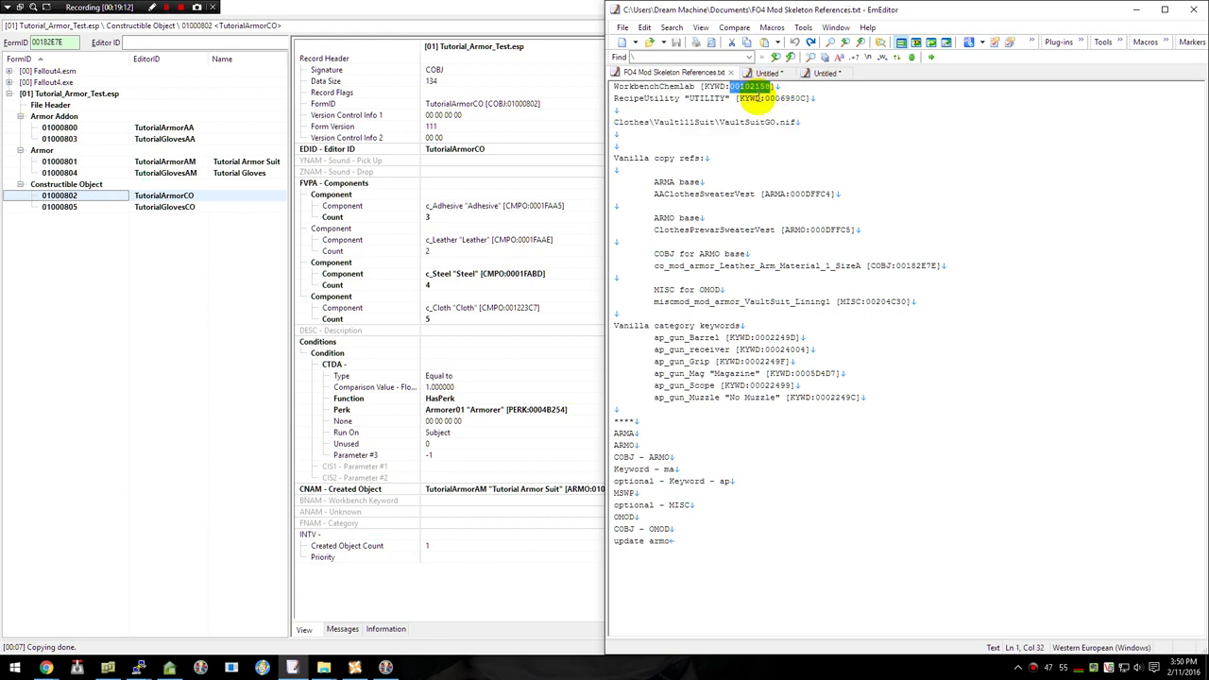
- Add a Workbench Keyword set to the WorkbenchChemlab FormID to the armor suit recipe
right_click(457, 506)
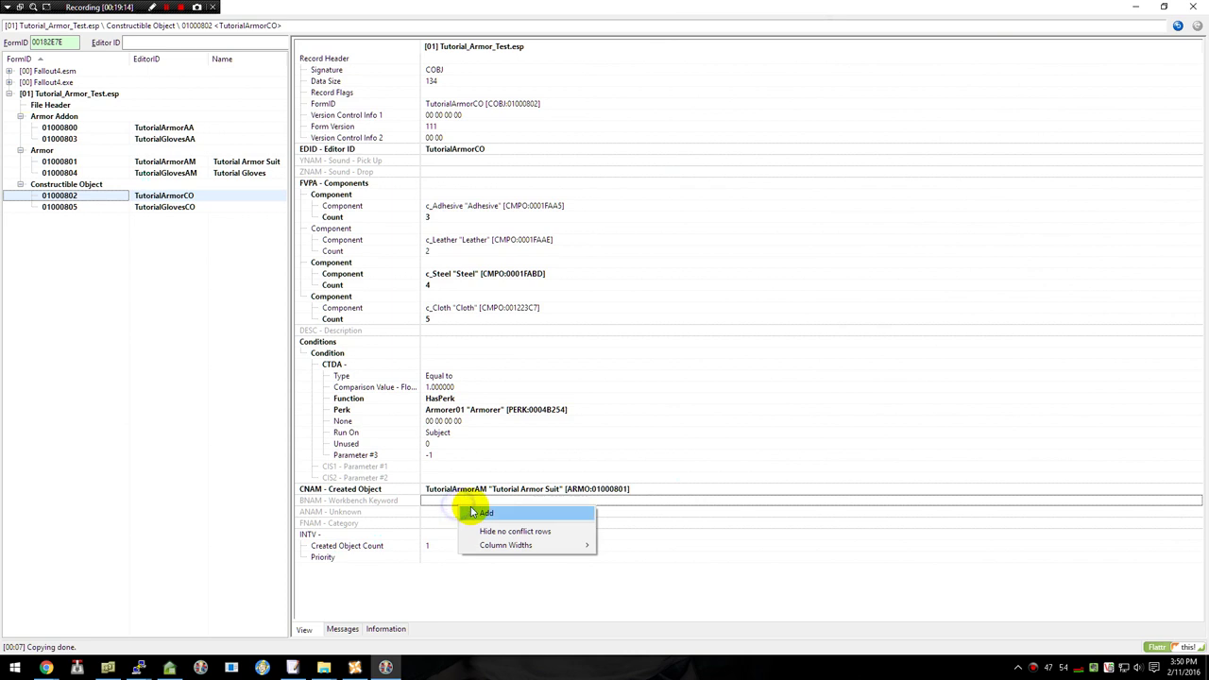
left_click(473, 513)
double_click(490, 505)
type("00102158")
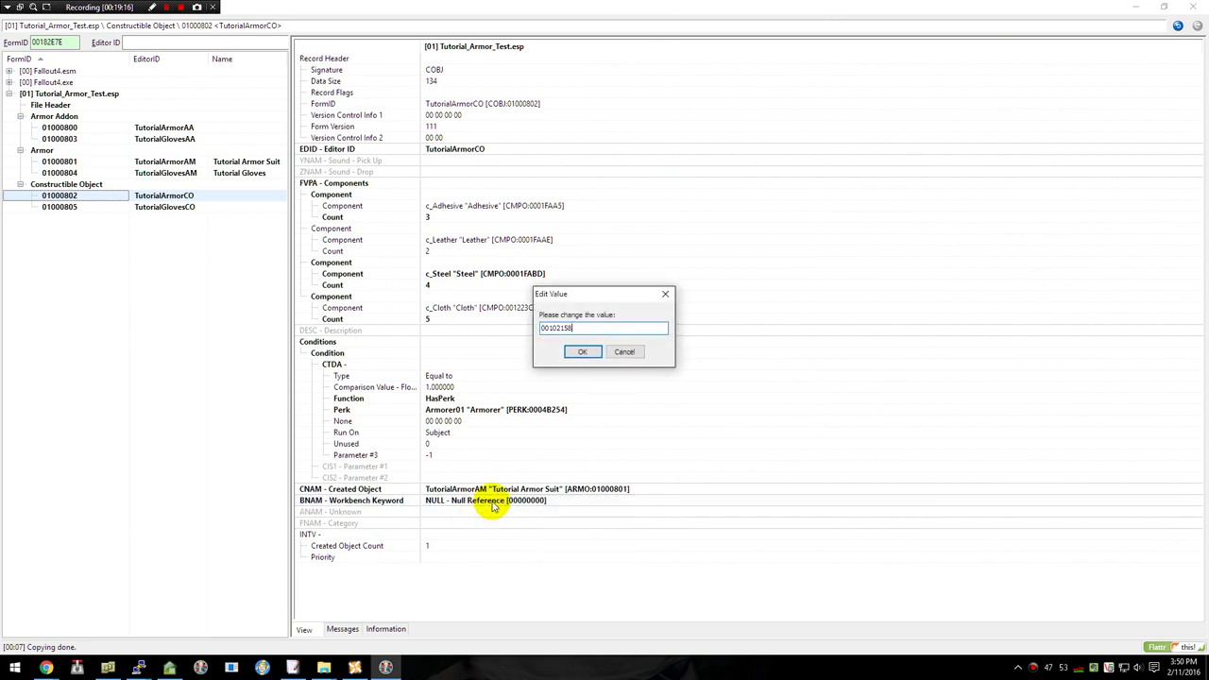
left_click(582, 351)
- Add a RecipeUtility Category keyword to the recipe, then select TutorialGlovesCO
left_click(503, 526)
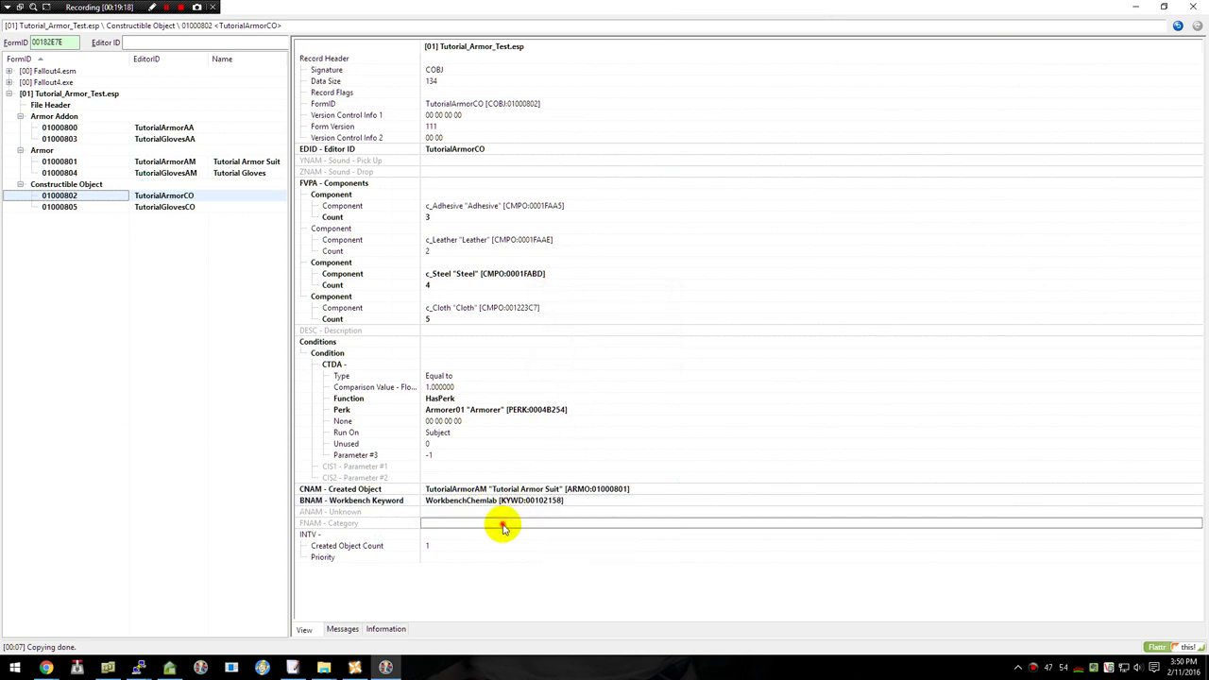
right_click(502, 525)
left_click(518, 532)
key("alt+Tab")
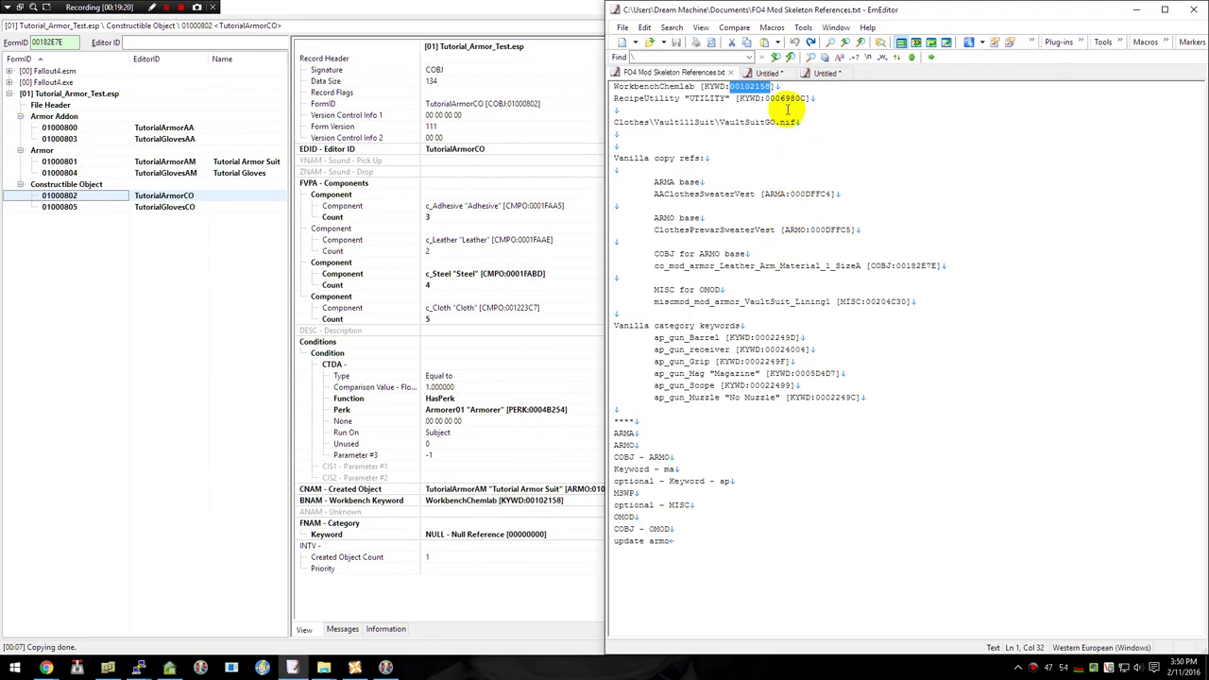
double_click(789, 102)
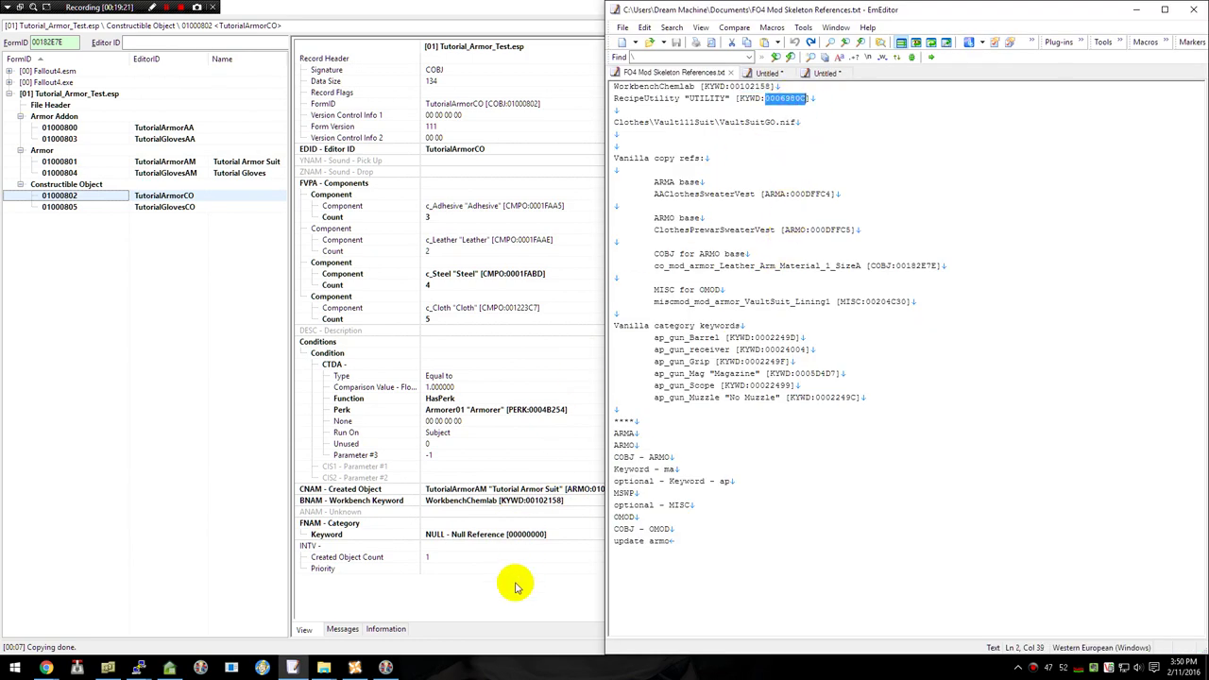
left_click(513, 532)
double_click(512, 535)
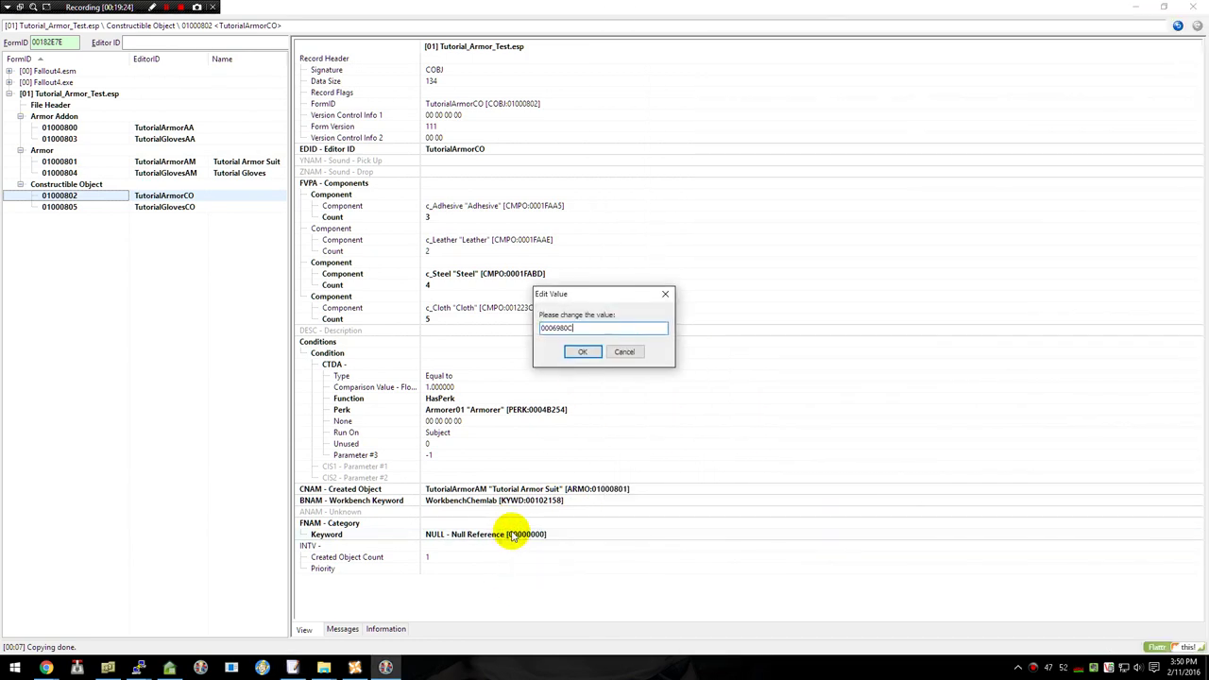
key("Return")
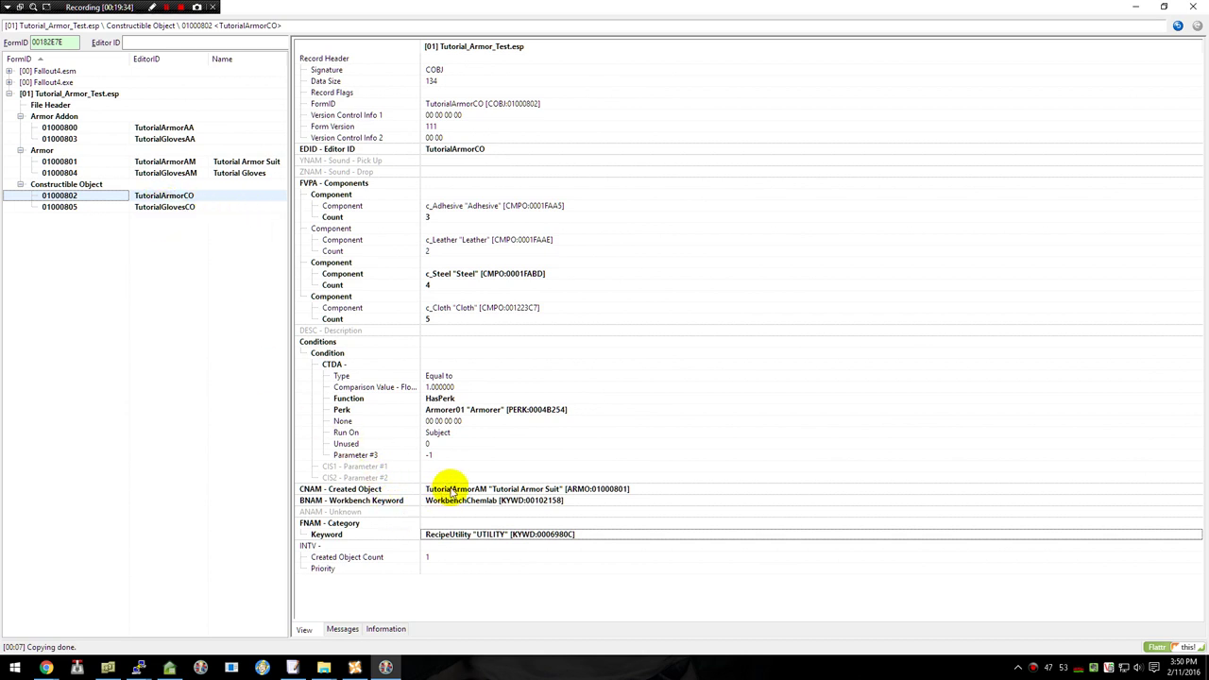
left_click(159, 208)
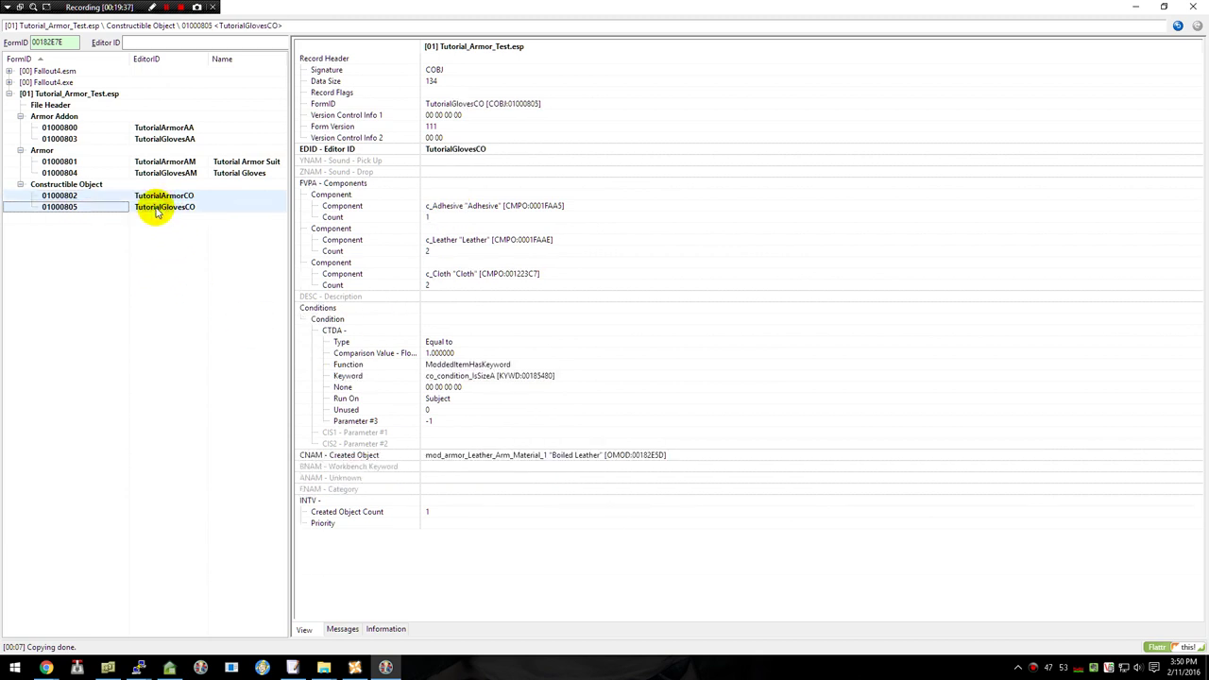
- Compare both recipes and copy WorkbenchChemlab, RecipeUtility and the Armorer perk condition into TutorialGlovesCO
right_click(179, 201)
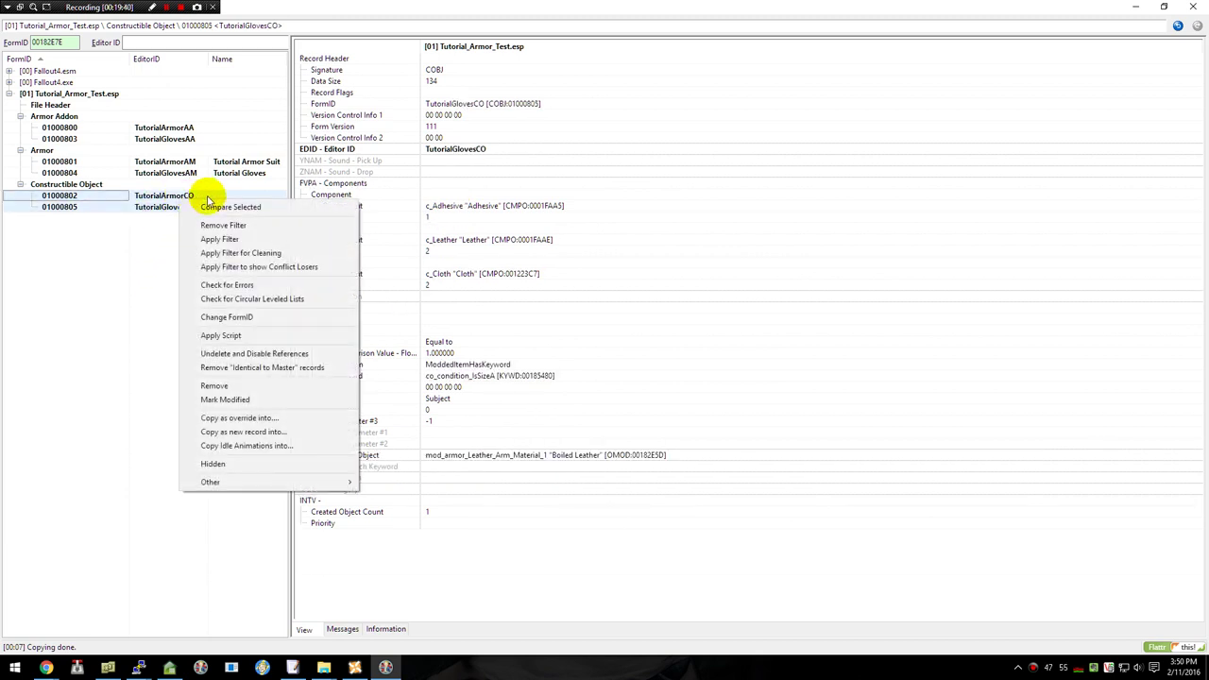
left_click(209, 204)
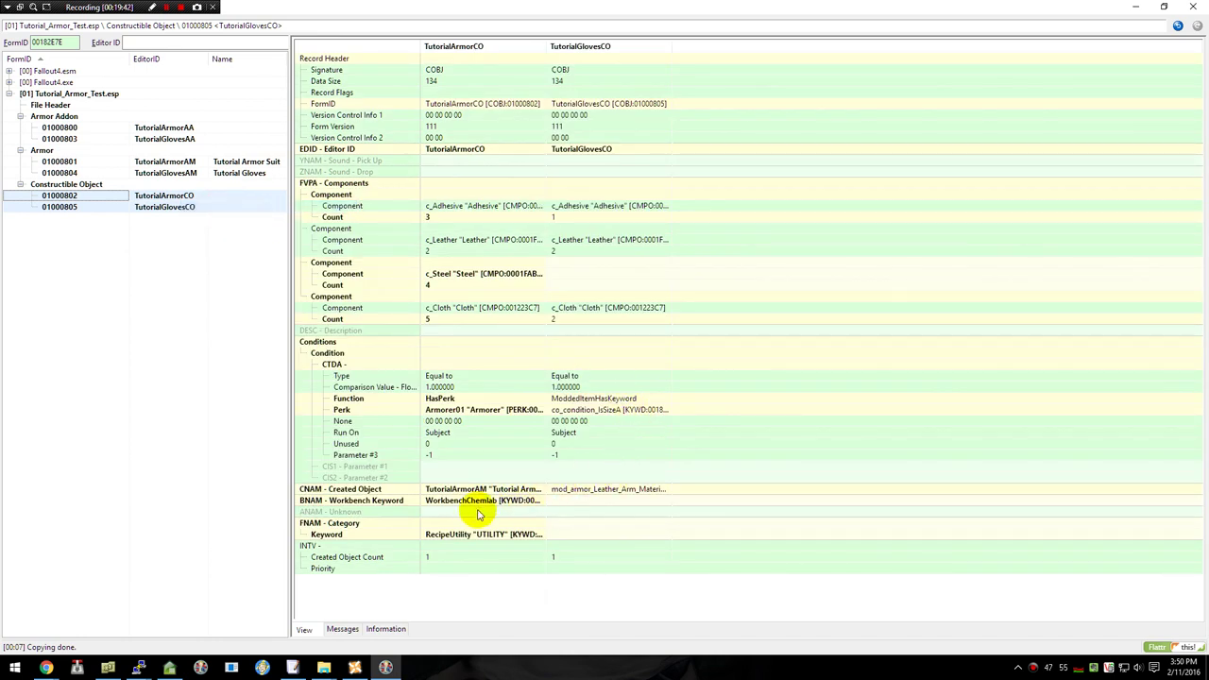
left_click_drag(466, 500, 555, 501)
left_click_drag(495, 538, 578, 531)
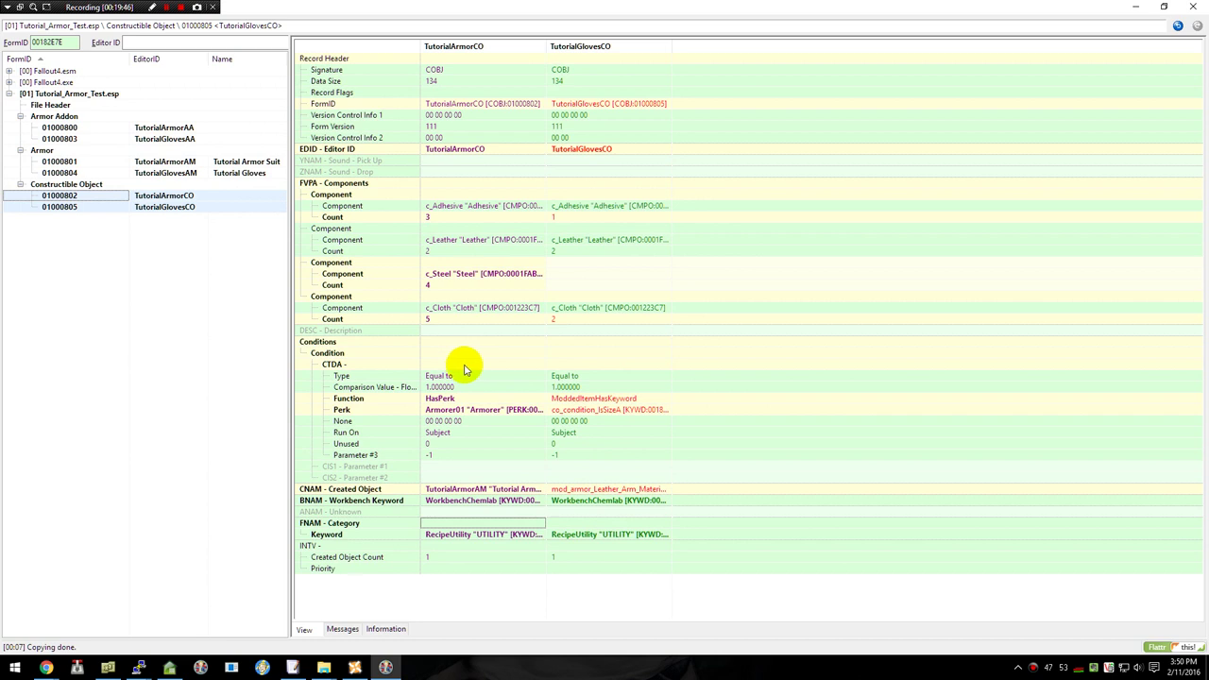
left_click_drag(438, 361, 589, 374)
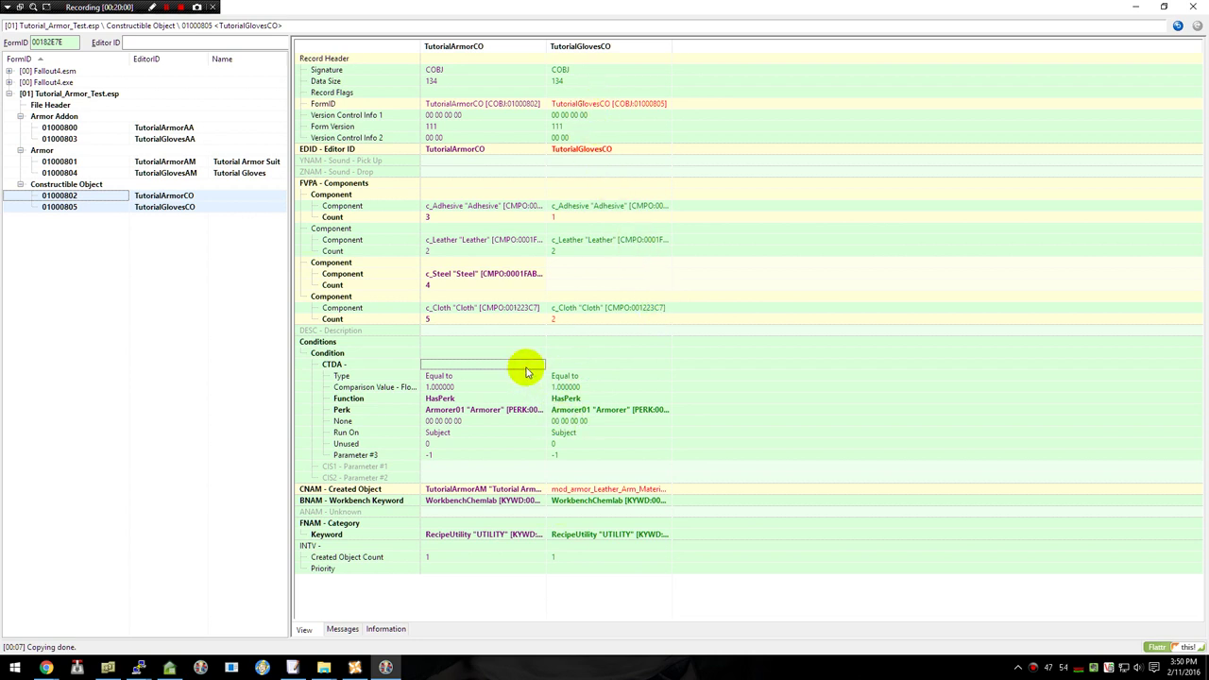
- Run an error check on Tutorial_Armor_Test.esp and select the result line in the log
left_click(108, 119)
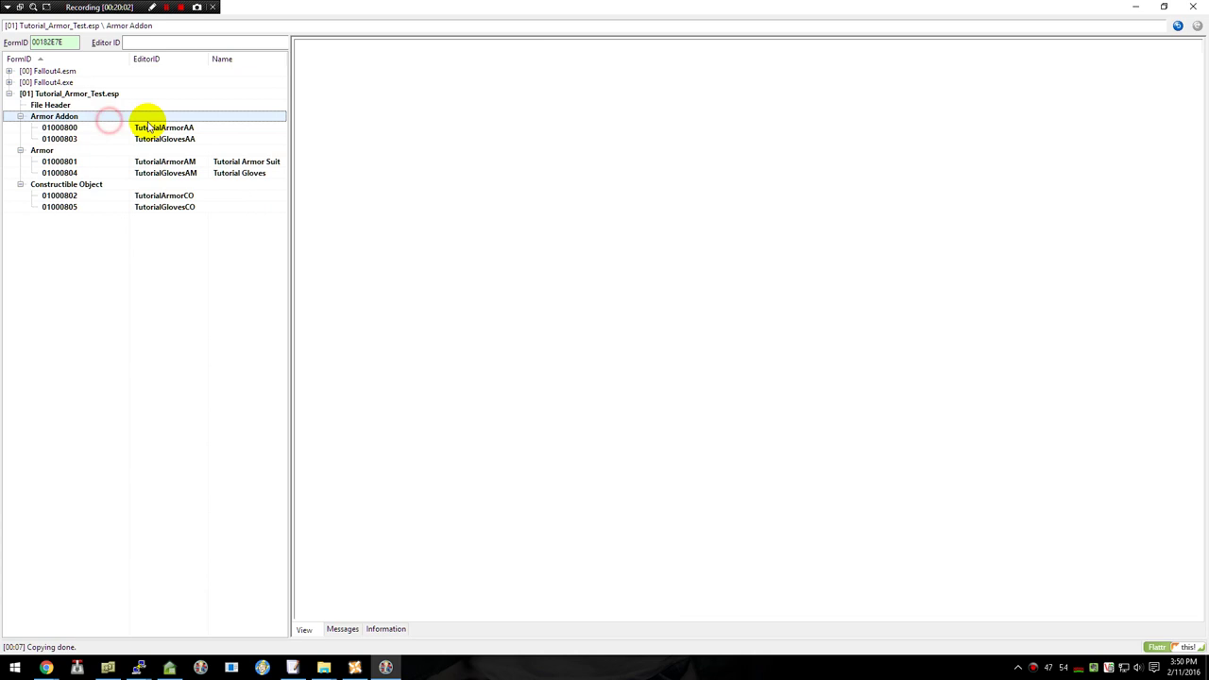
left_click(164, 129)
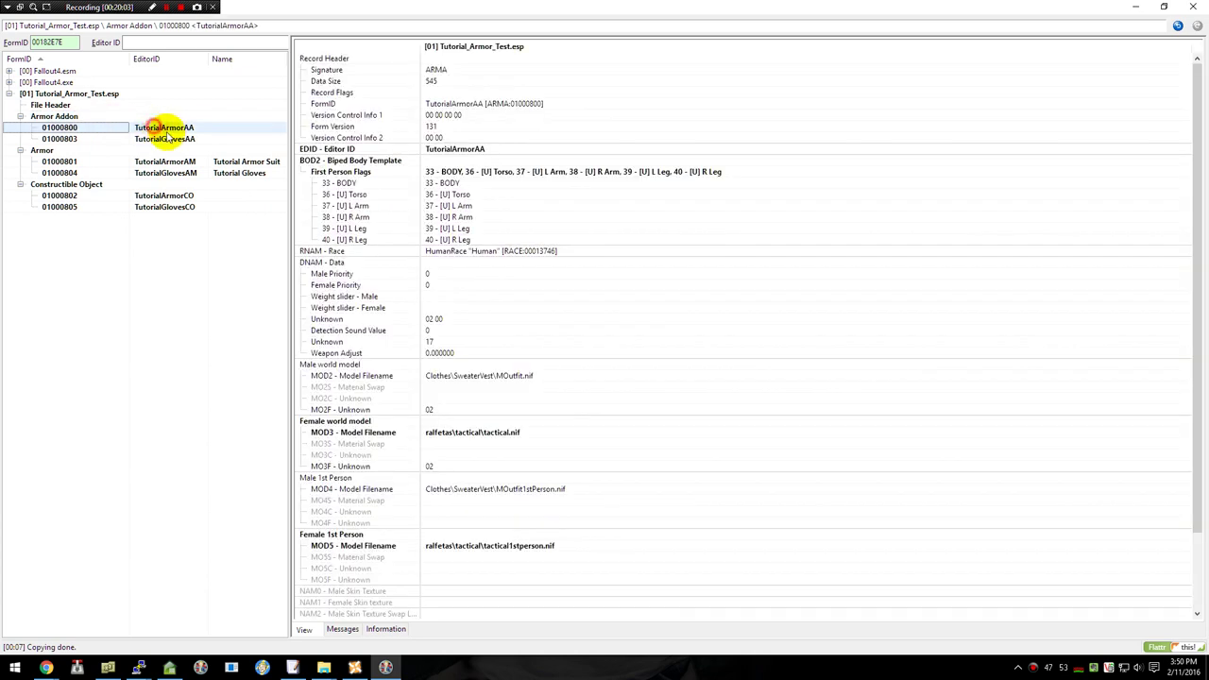
left_click(68, 95)
right_click(69, 97)
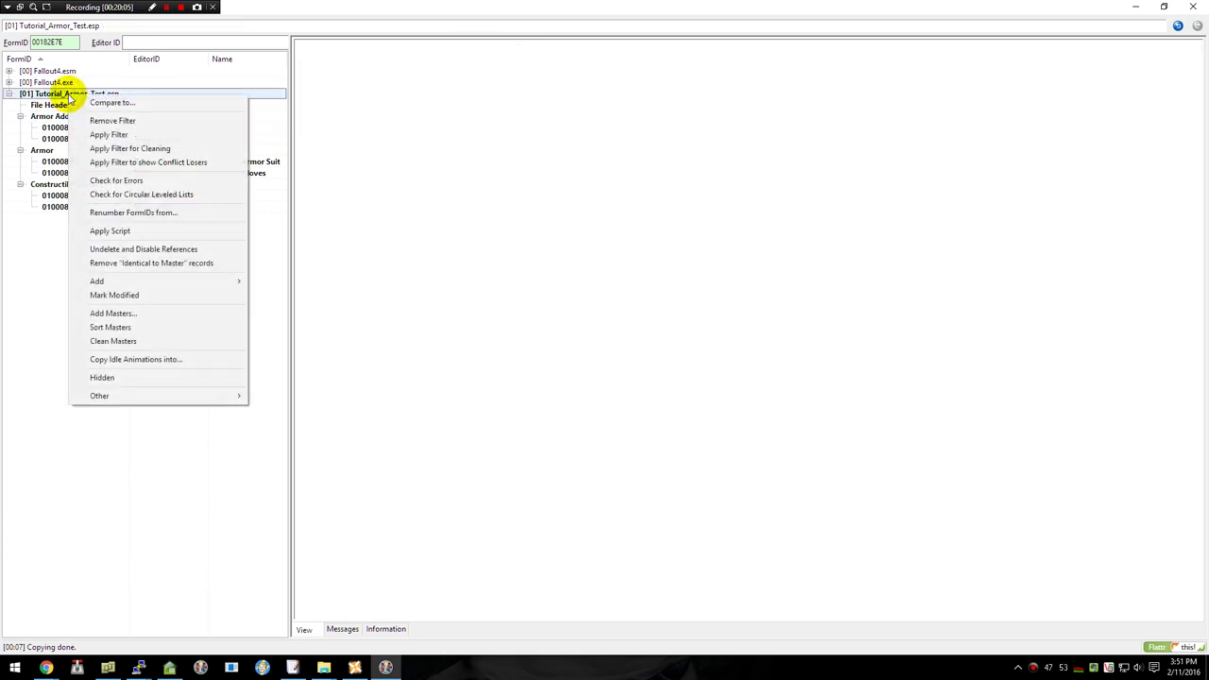
left_click(147, 180)
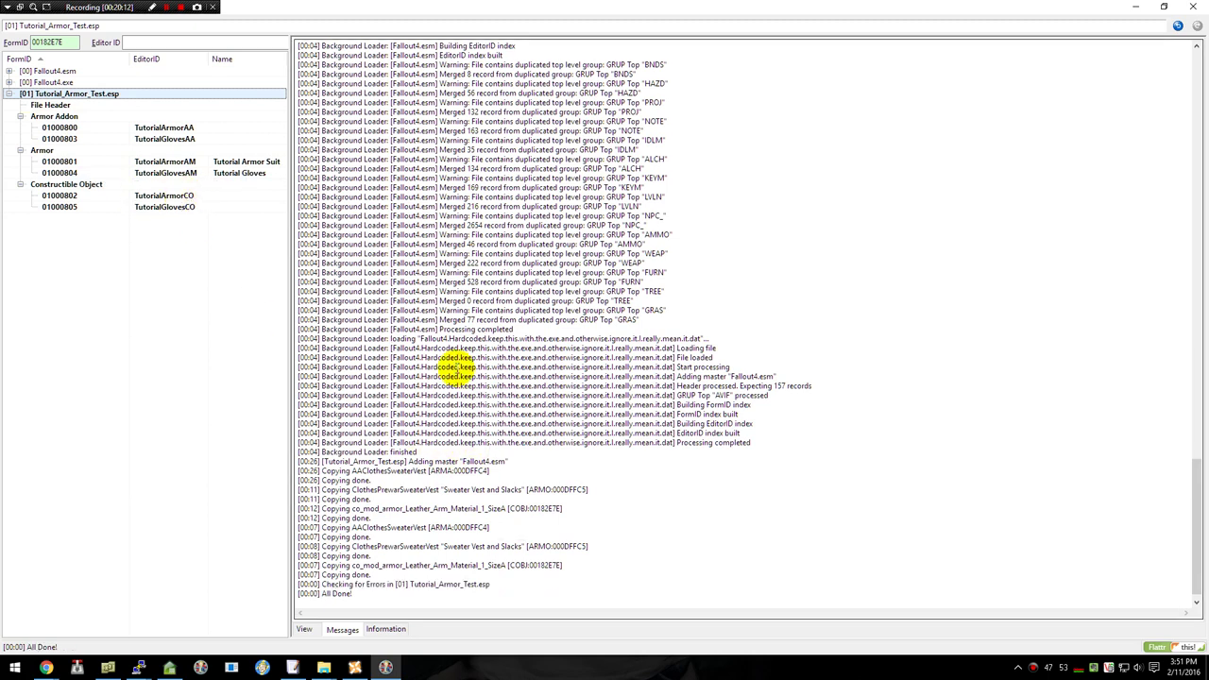
left_click_drag(308, 584, 526, 589)
- Review the TutorialArmorAA, TutorialGlovesAA and TutorialArmorAM records
left_click(160, 129)
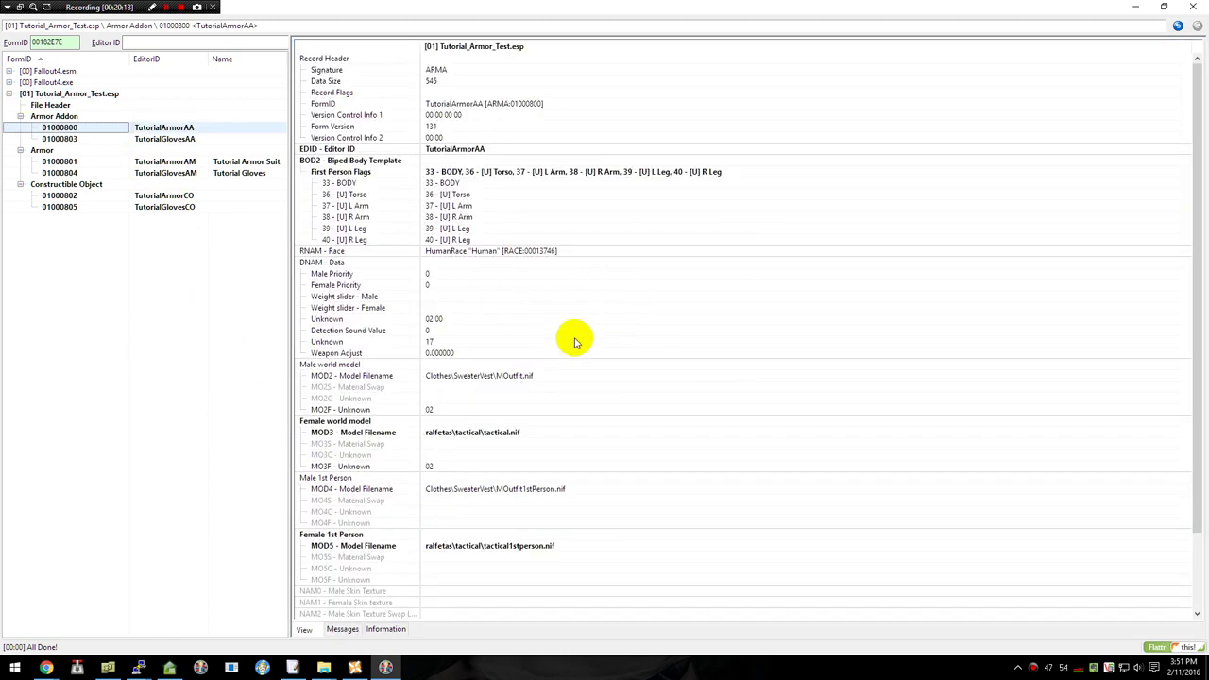
left_click(614, 387)
scroll(614, 392, "down", 3)
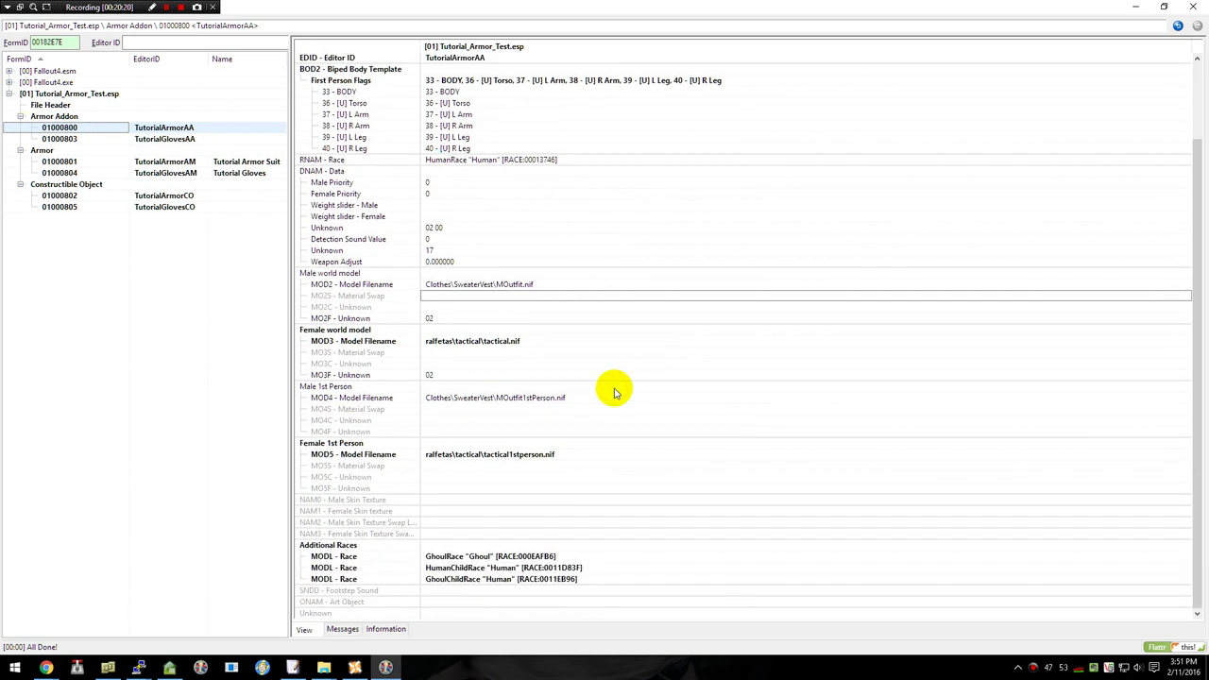
left_click(185, 139)
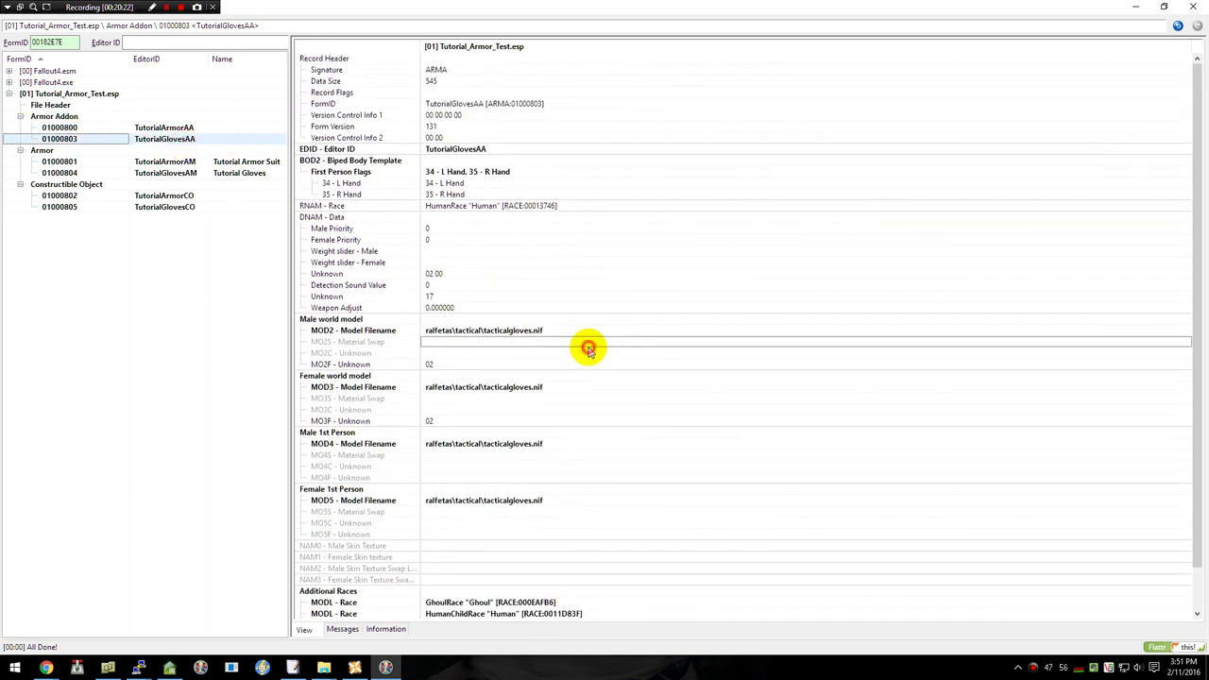
scroll(588, 347, "down", 2)
left_click(188, 162)
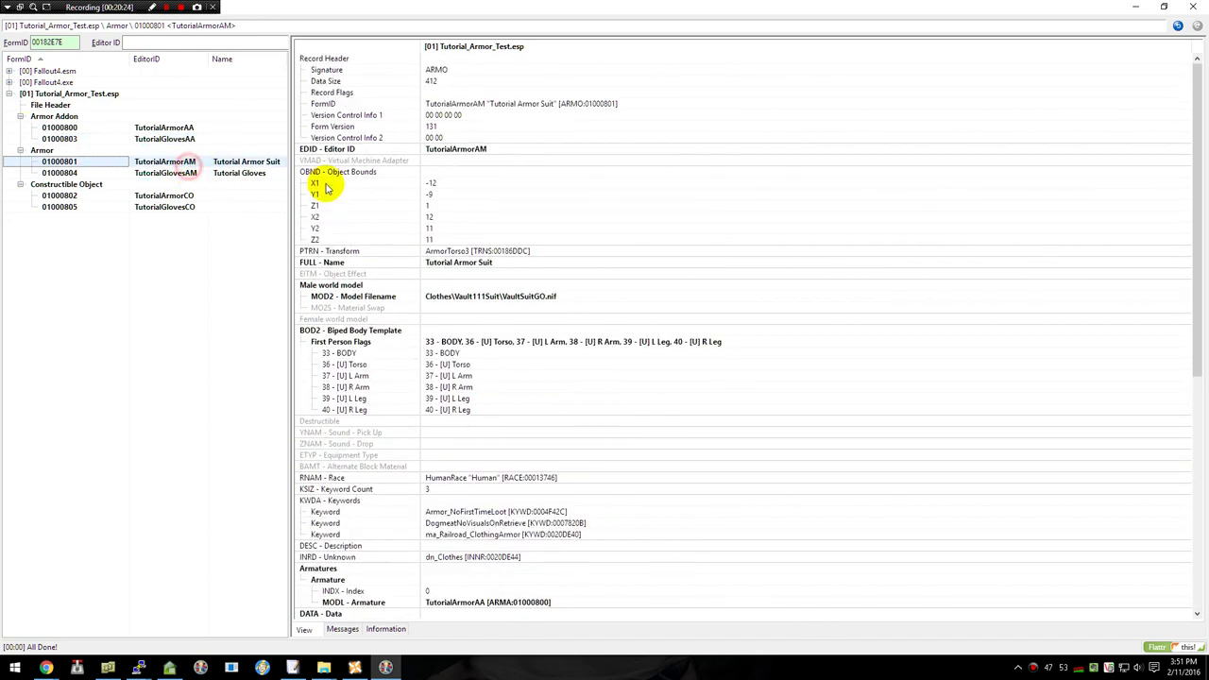
left_click(567, 295)
scroll(567, 295, "down", 10)
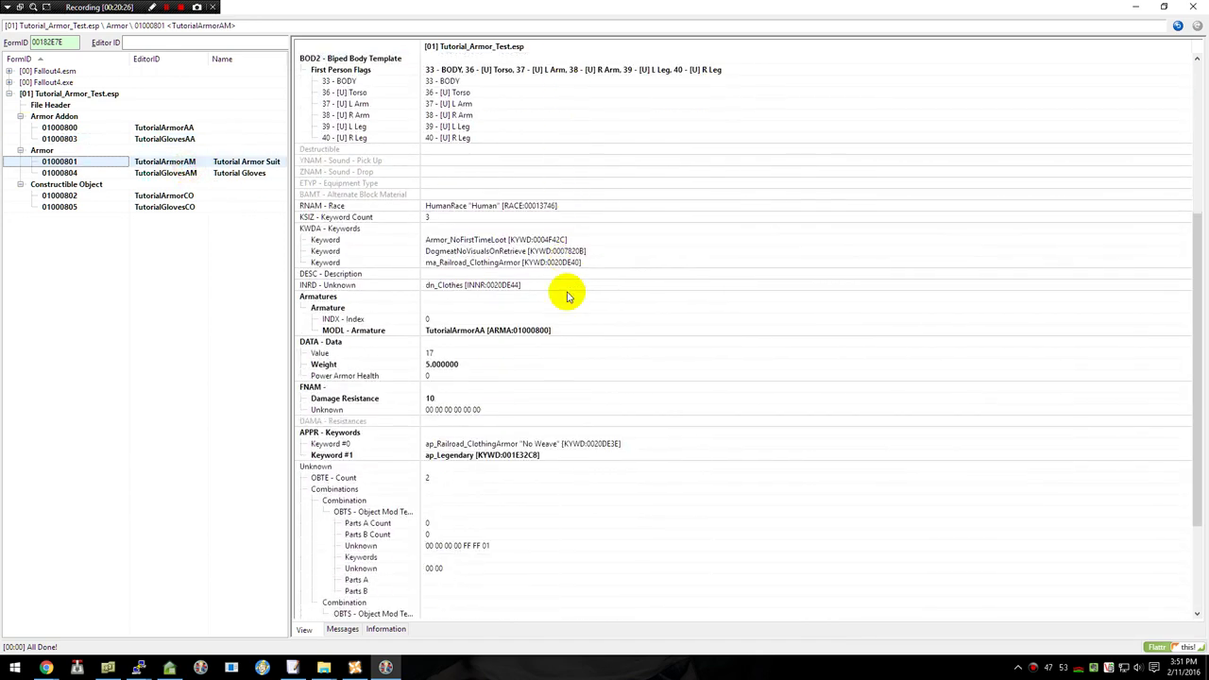
scroll(566, 296, "down", 4)
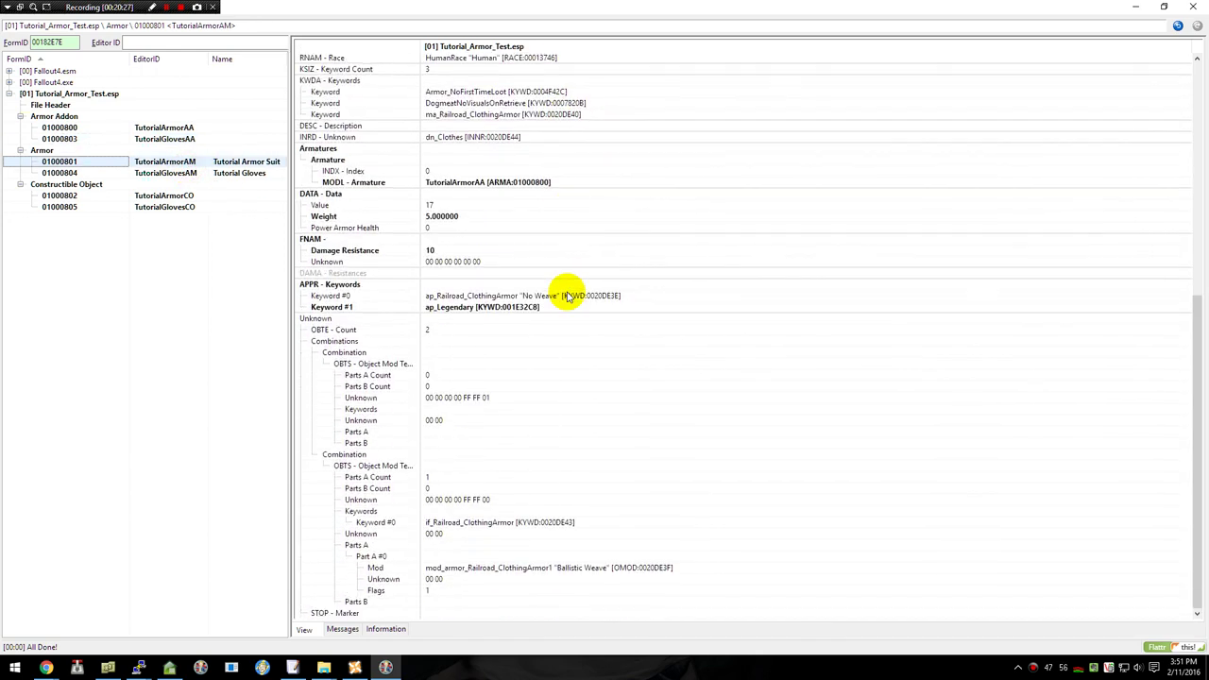
- Review TutorialGlovesAM and TutorialArmorCO, ending on the TutorialGlovesCO recipe
left_click(227, 174)
left_click(526, 299)
scroll(526, 299, "down", 8)
scroll(529, 304, "down", 4)
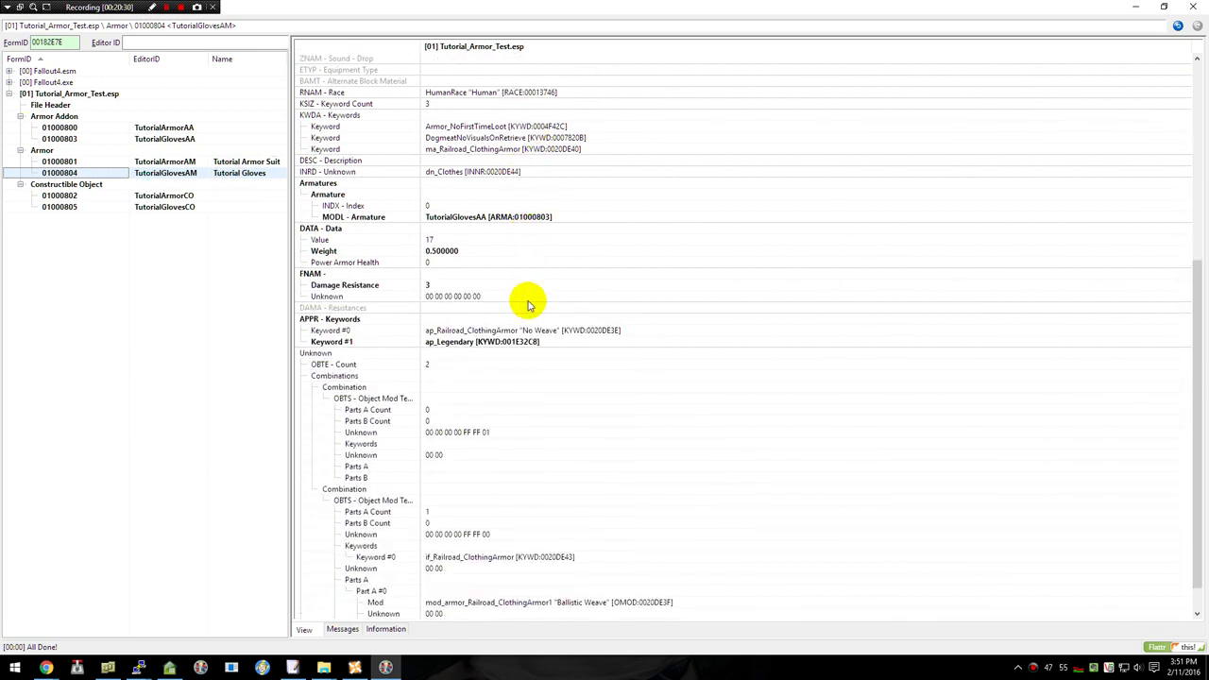
left_click(202, 195)
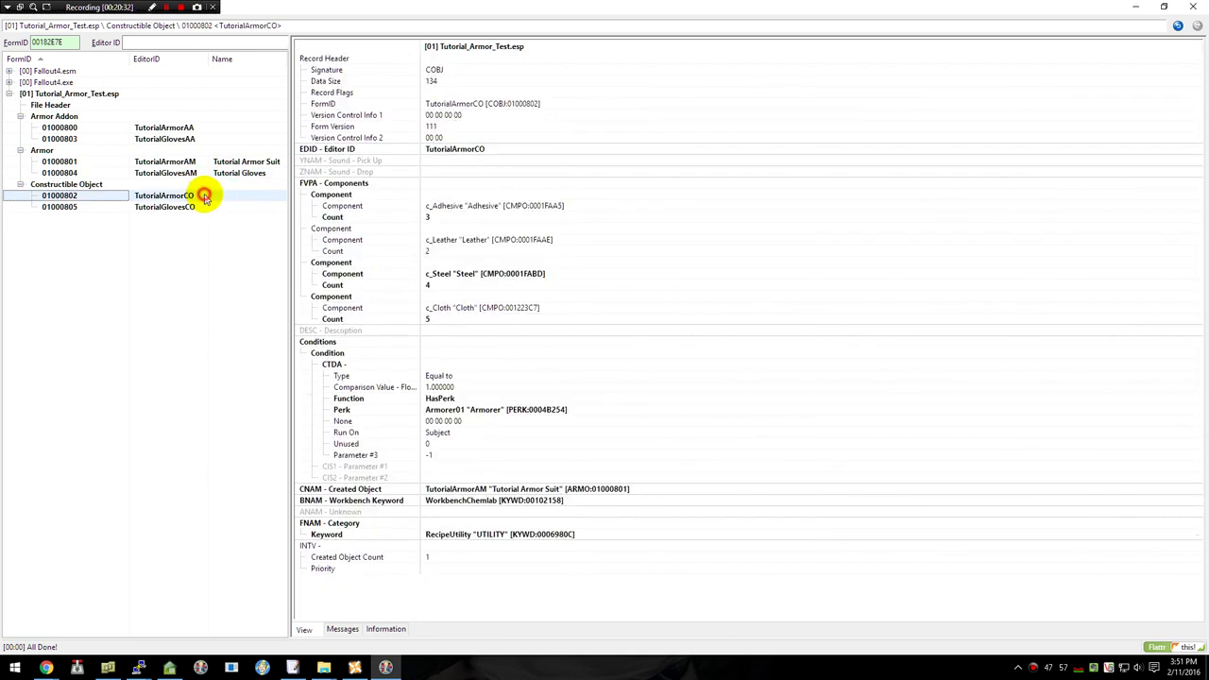
left_click(535, 332)
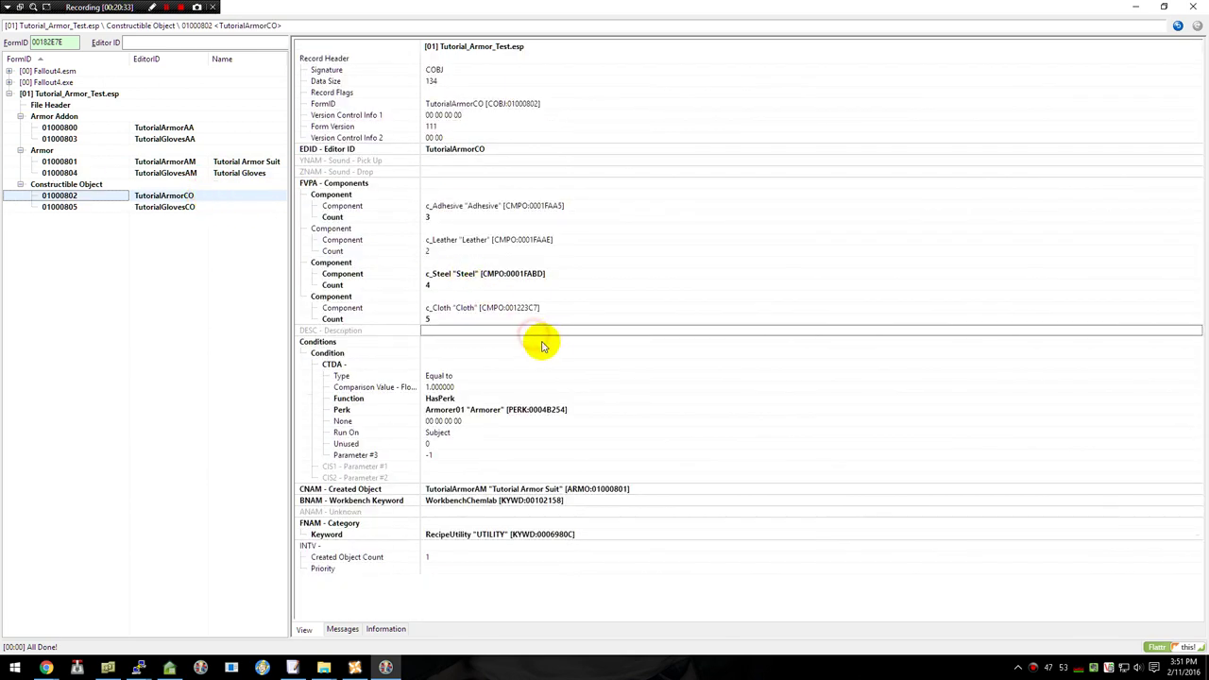
left_click(202, 206)
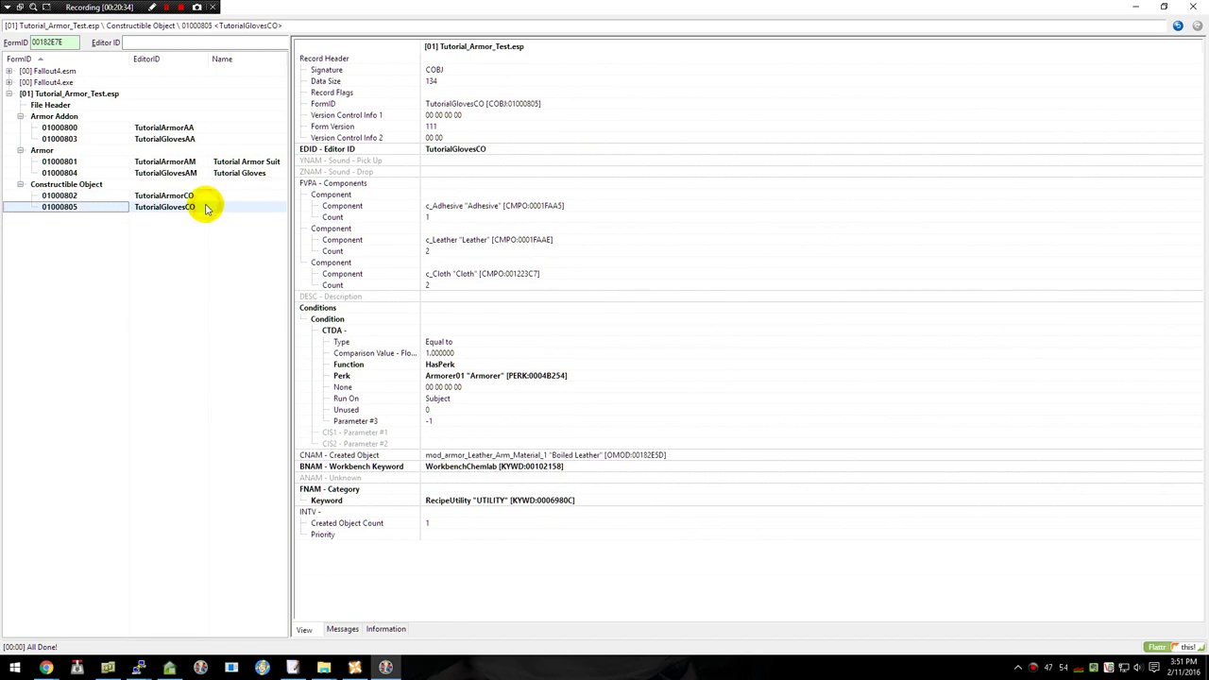
- Close FO4Edit, saving the changes to Tutorial_Armor_Test.esp
left_click(1194, 8)
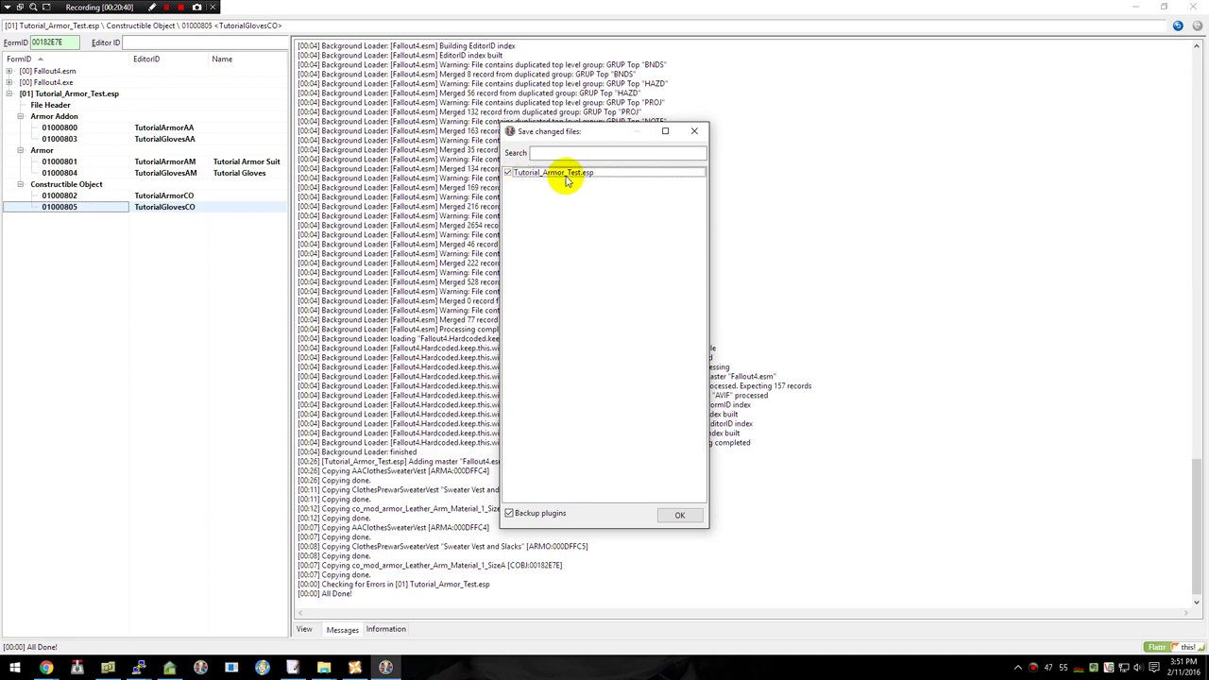
left_click(681, 516)
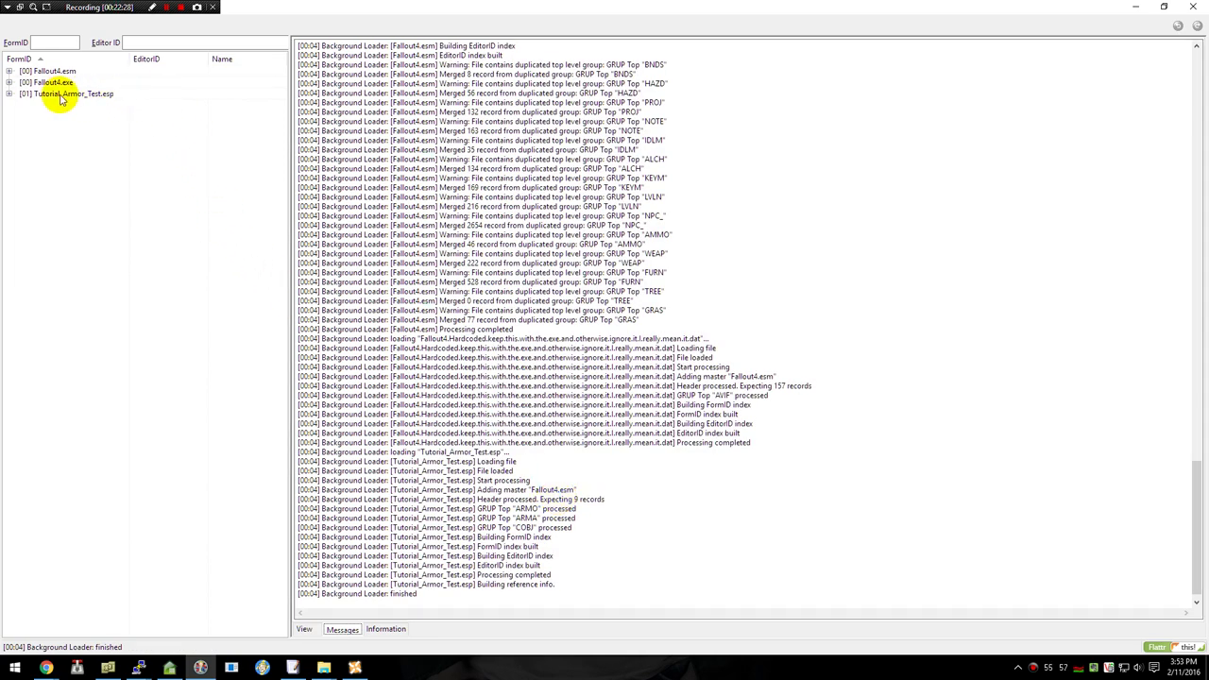
- Set TutorialGlovesCO's Created Object to Tutorial Gloves (01000804) and save the plugin
left_click(8, 93)
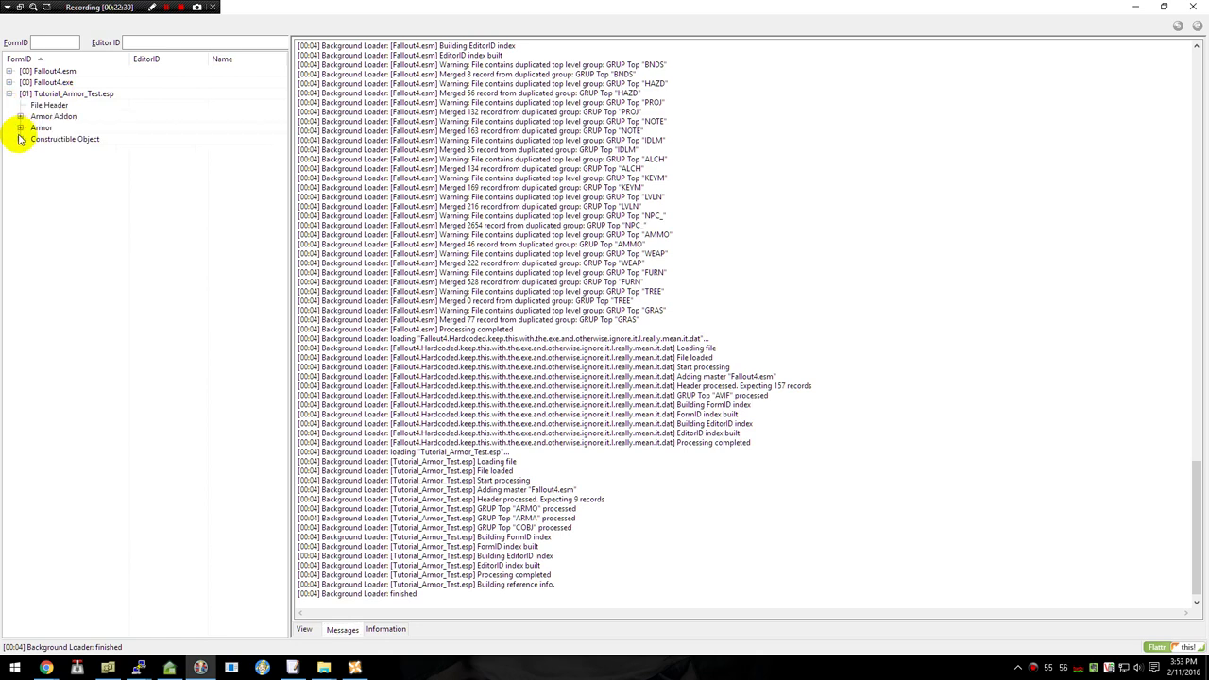
left_click(19, 127)
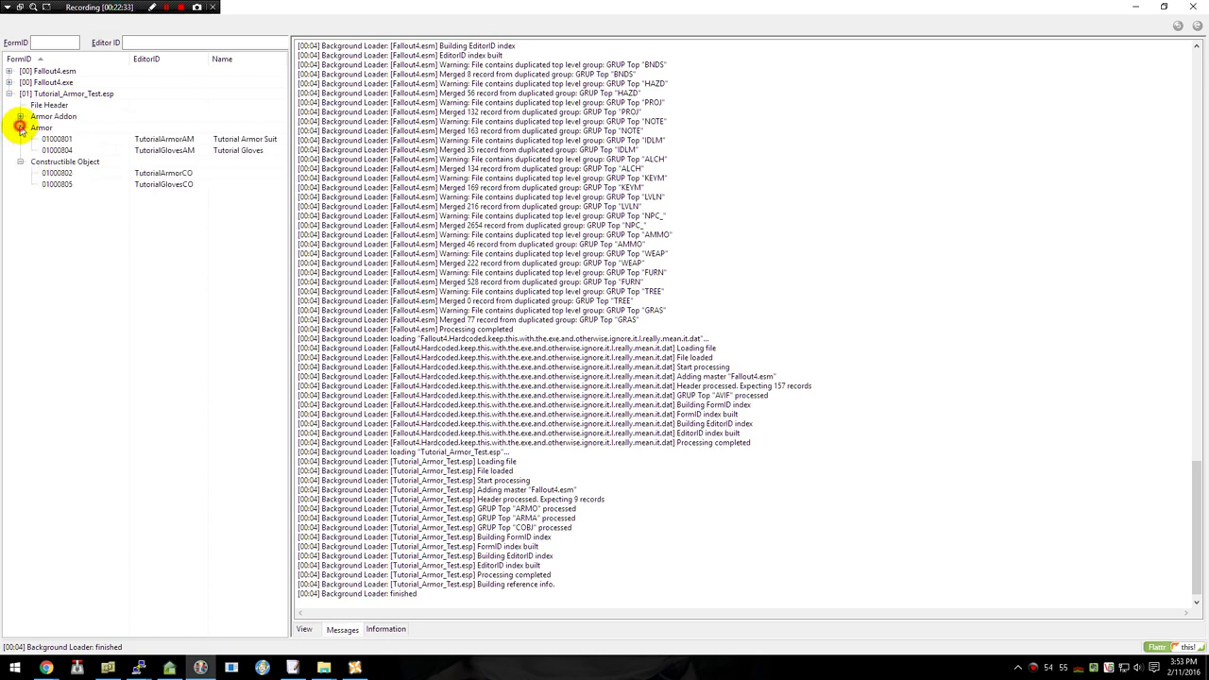
left_click(180, 174)
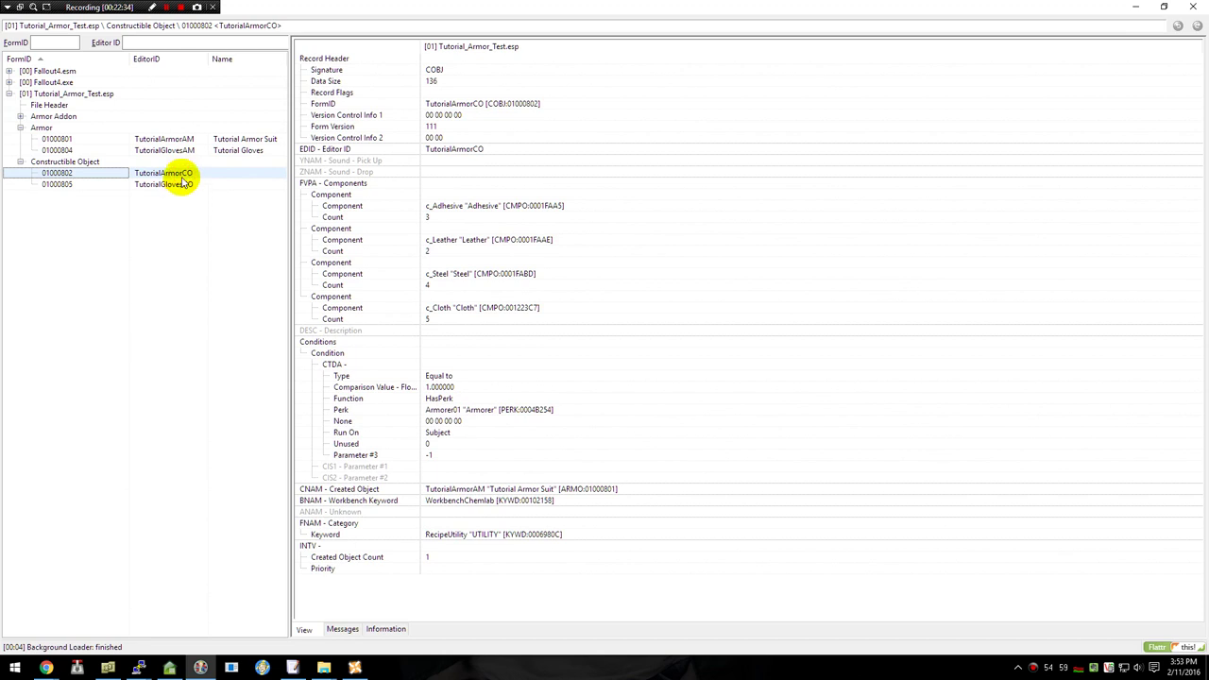
left_click(184, 187)
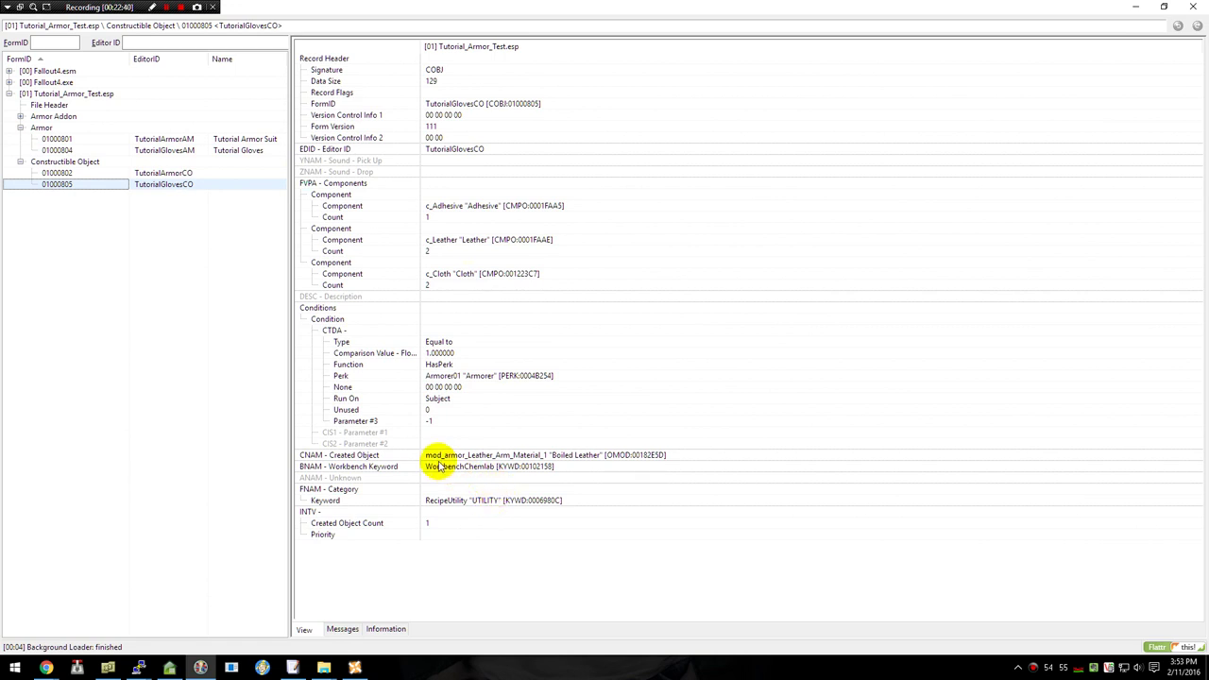
left_click(519, 454)
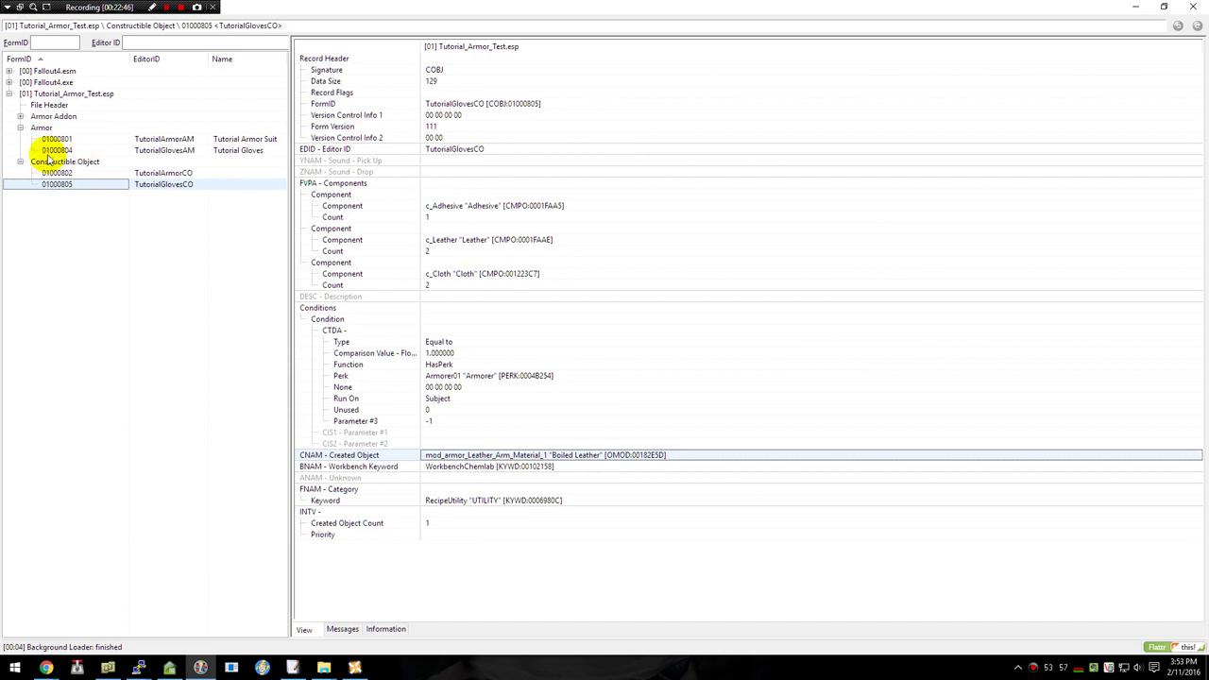
double_click(576, 456)
key("Return")
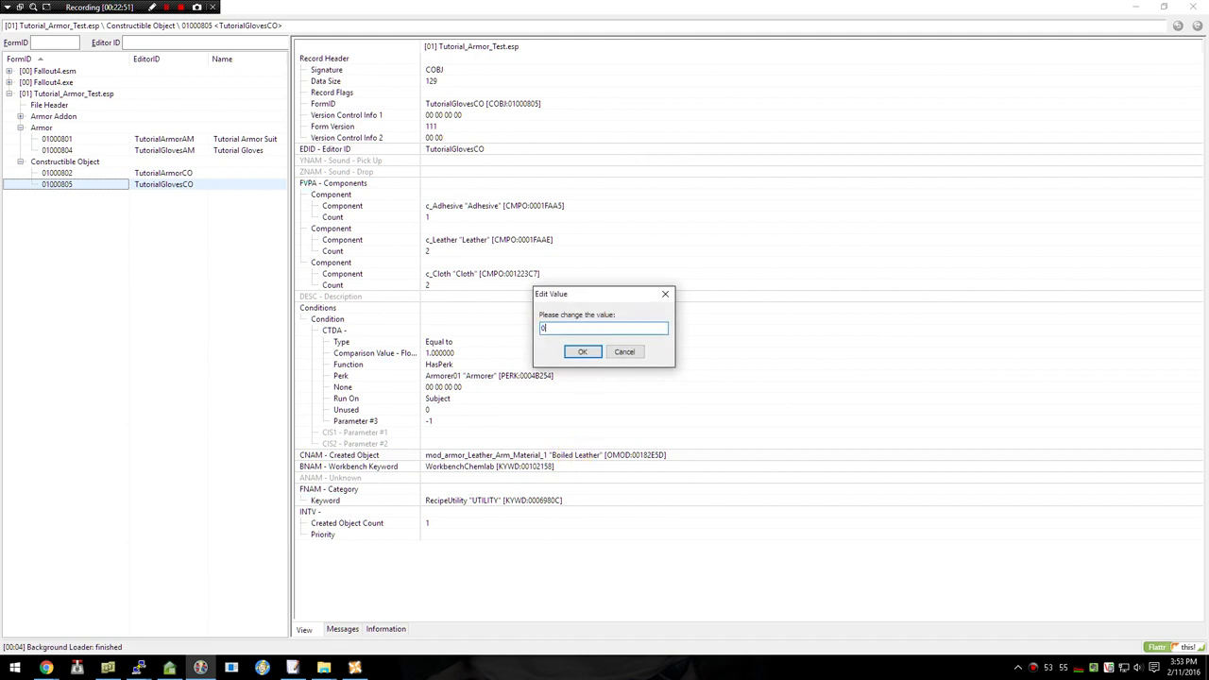
type("01000804")
key("Return")
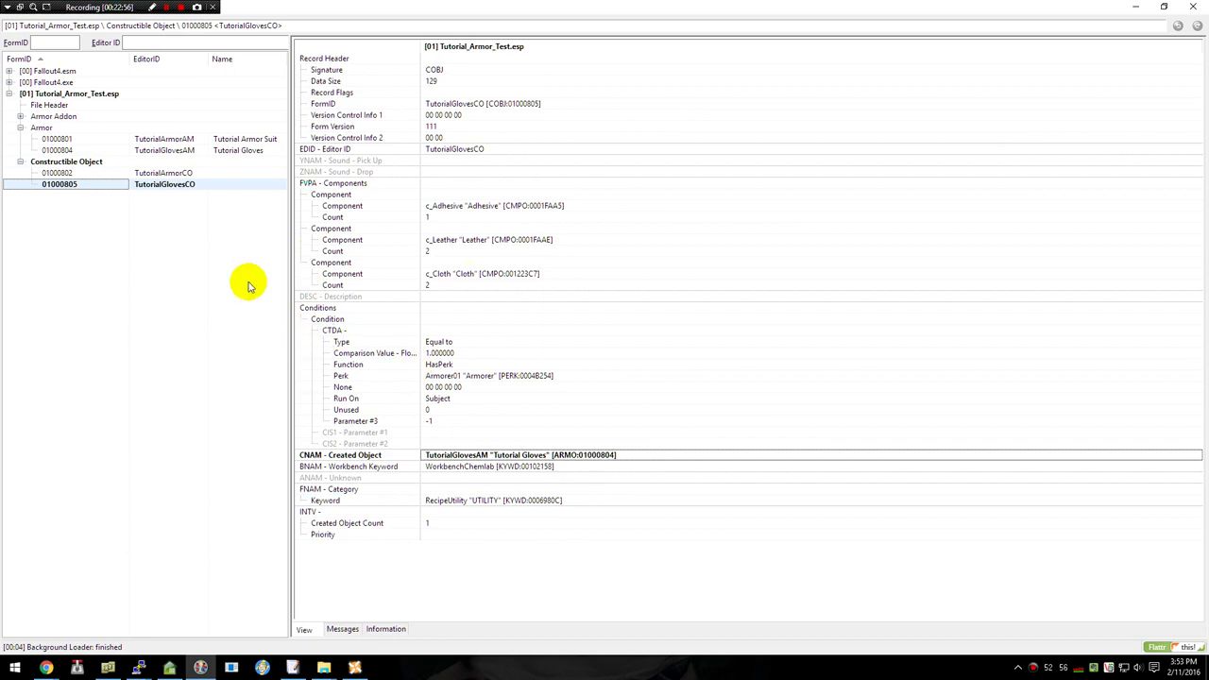
left_click(1192, 8)
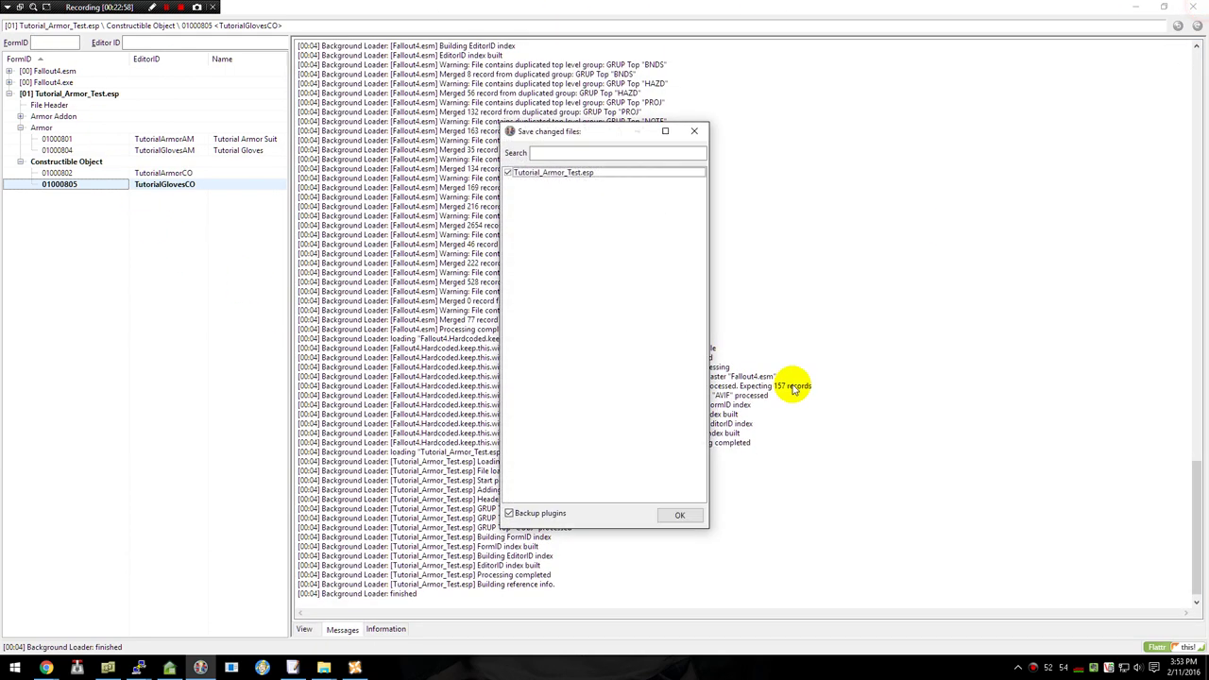
left_click(680, 513)
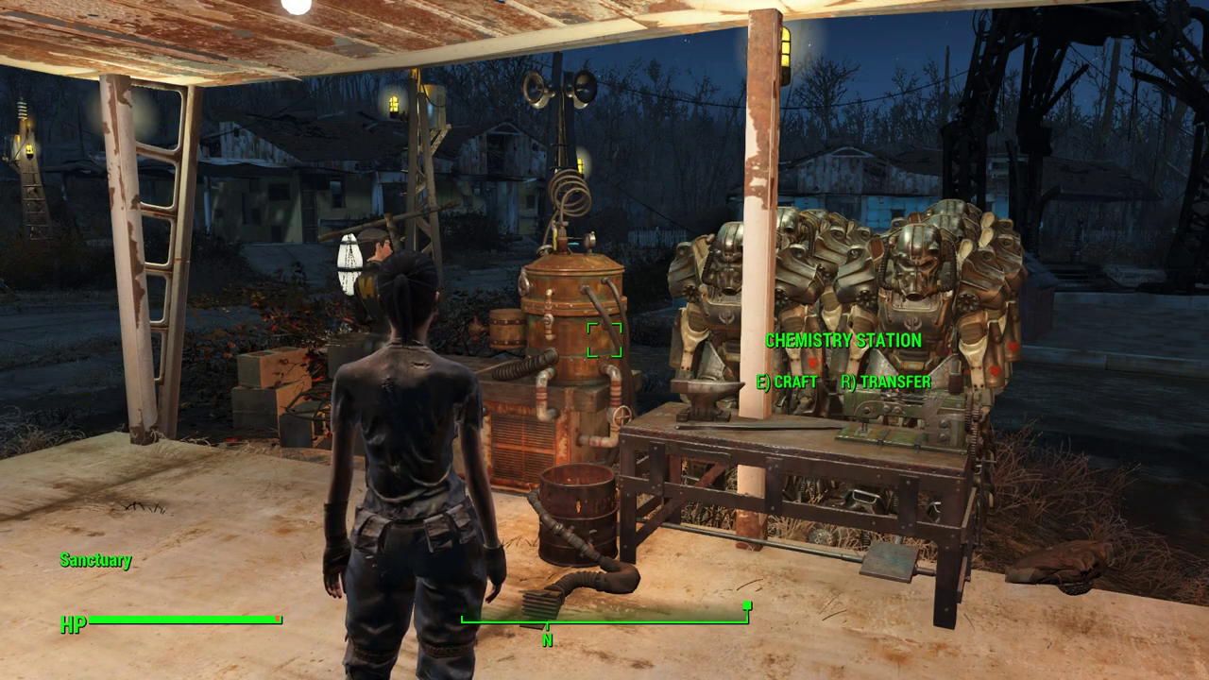
- Use the chemistry station and open its UTILITY recipe category
key("w")
key("e")
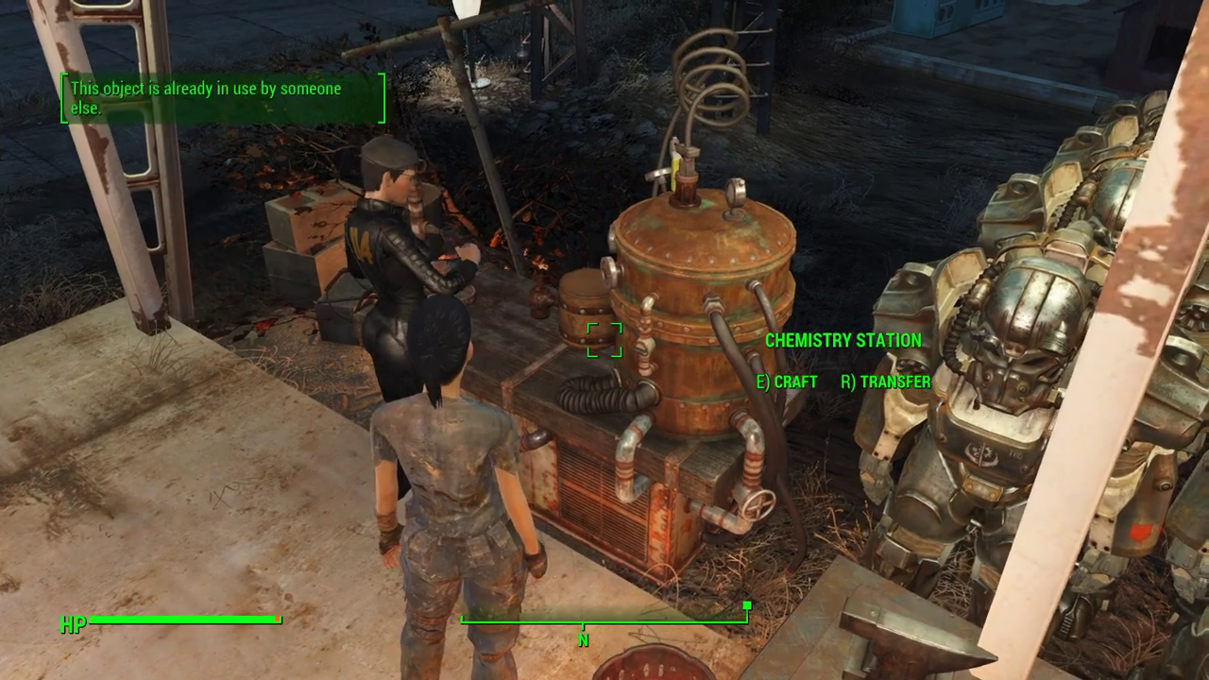
key("e")
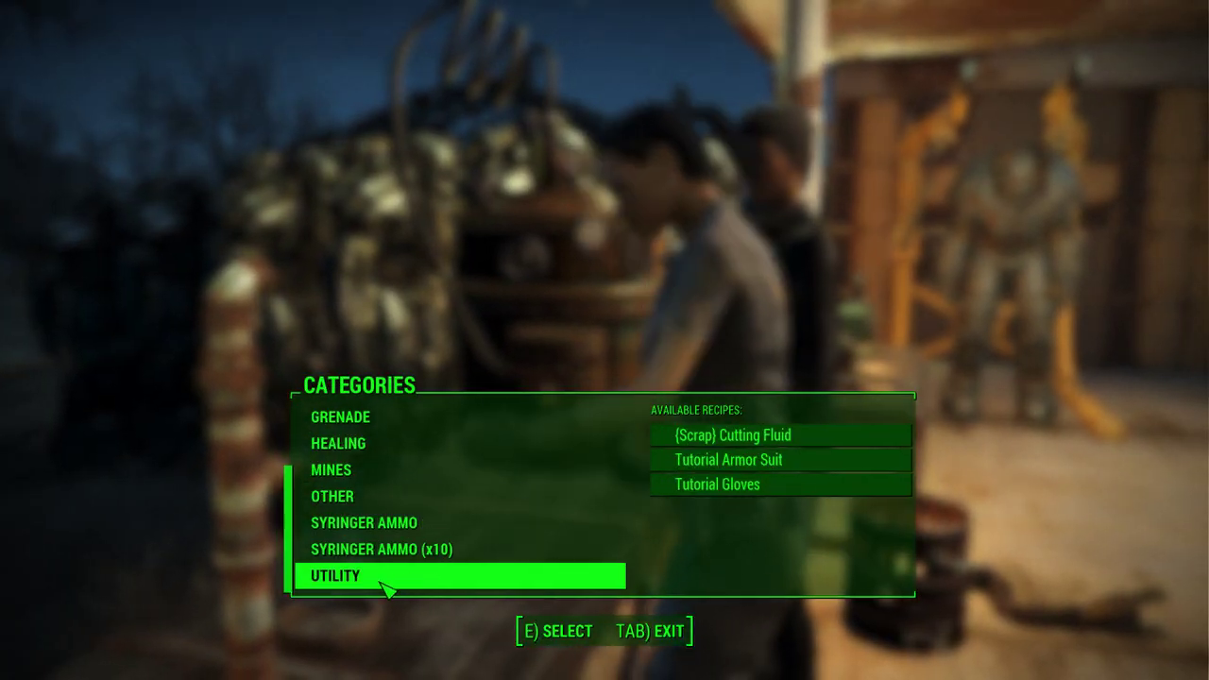
left_click(397, 585)
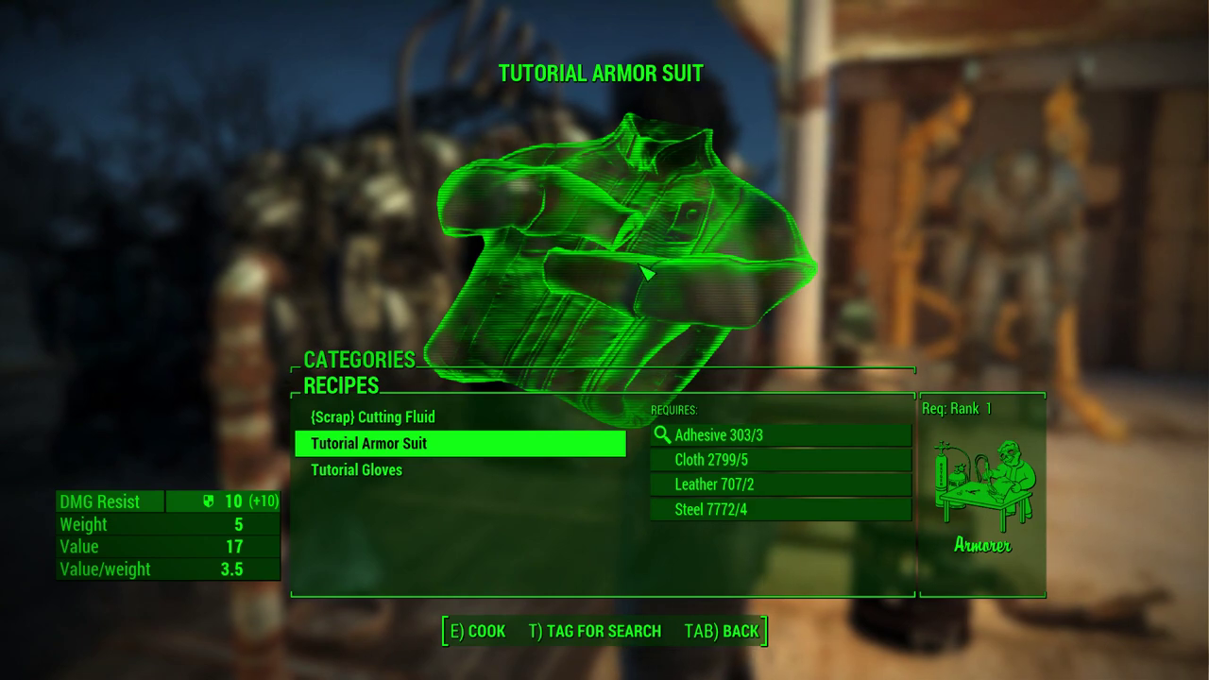
- Craft the Tutorial Armor Suit and Tutorial Gloves, then leave the chemistry station
left_click(383, 450)
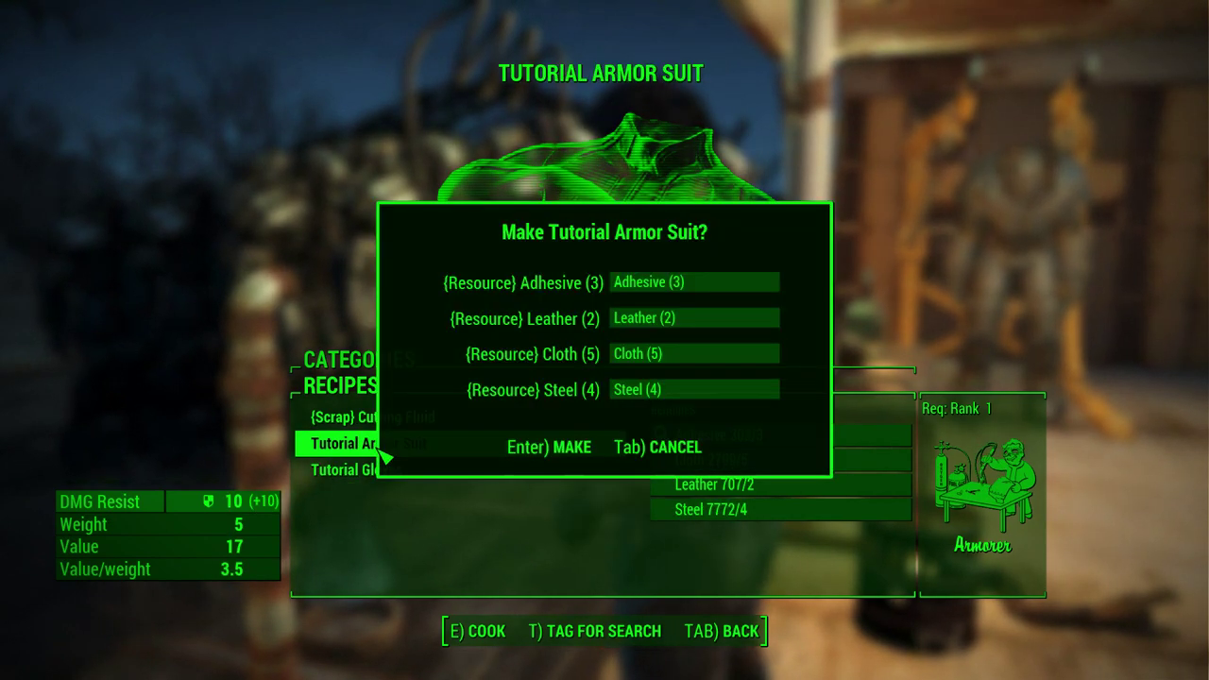
key("Return")
left_click(381, 475)
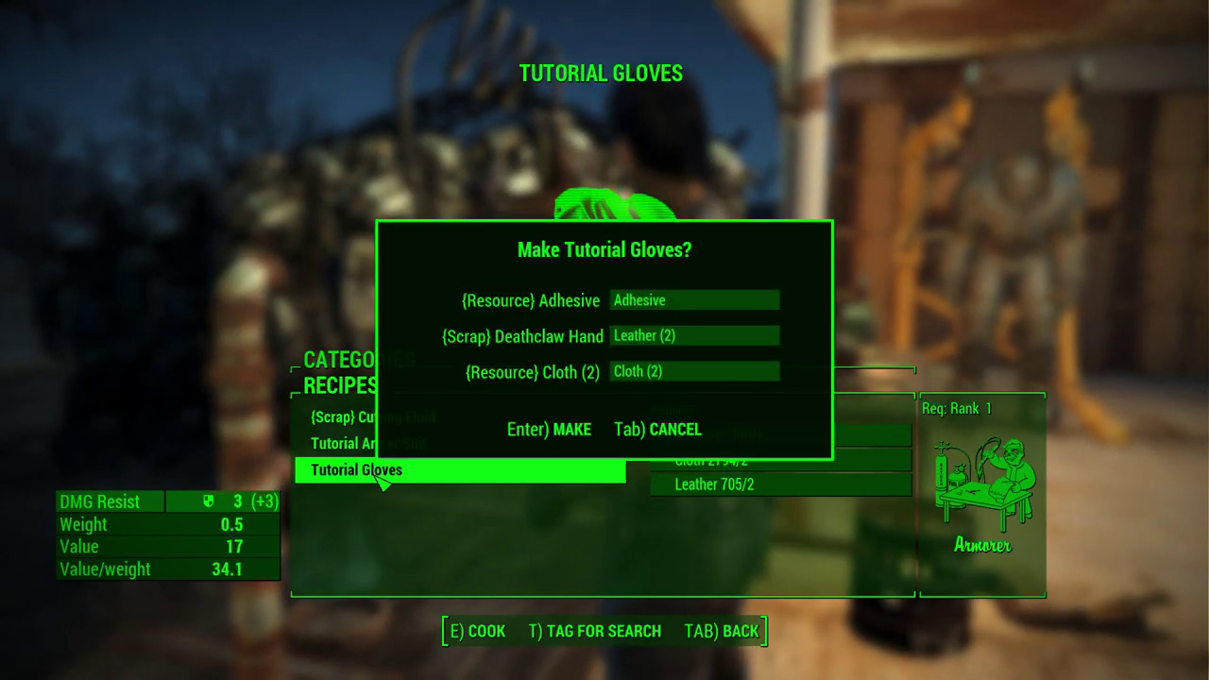
key("Return")
key("Tab")
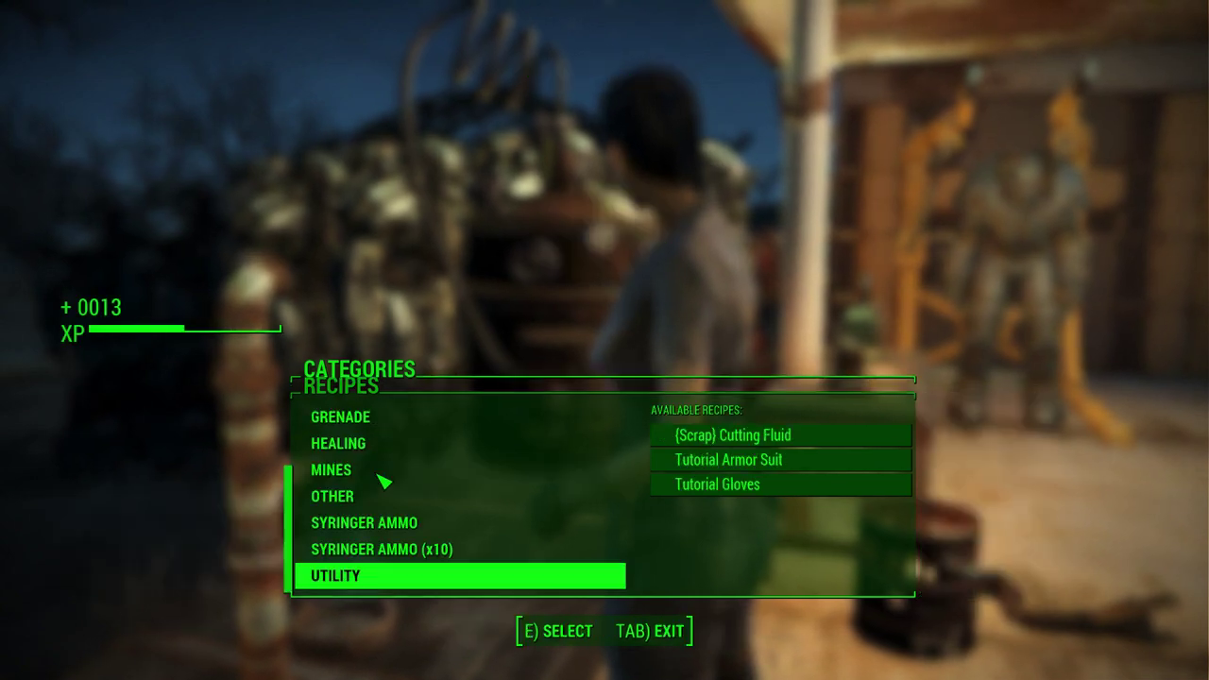
key("Tab")
key("Return")
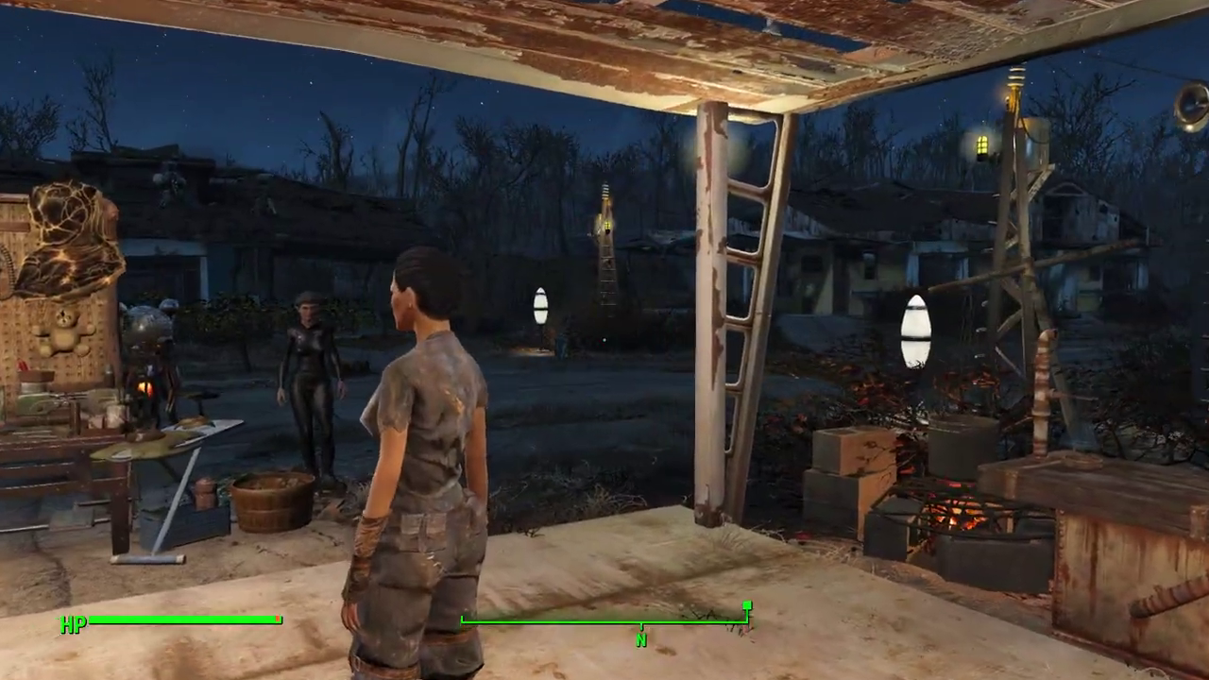
- Go to the Pip-Boy's apparel list for the Tutorial Armor Suit and Gloves, then return to the game
key("Tab")
key("d")
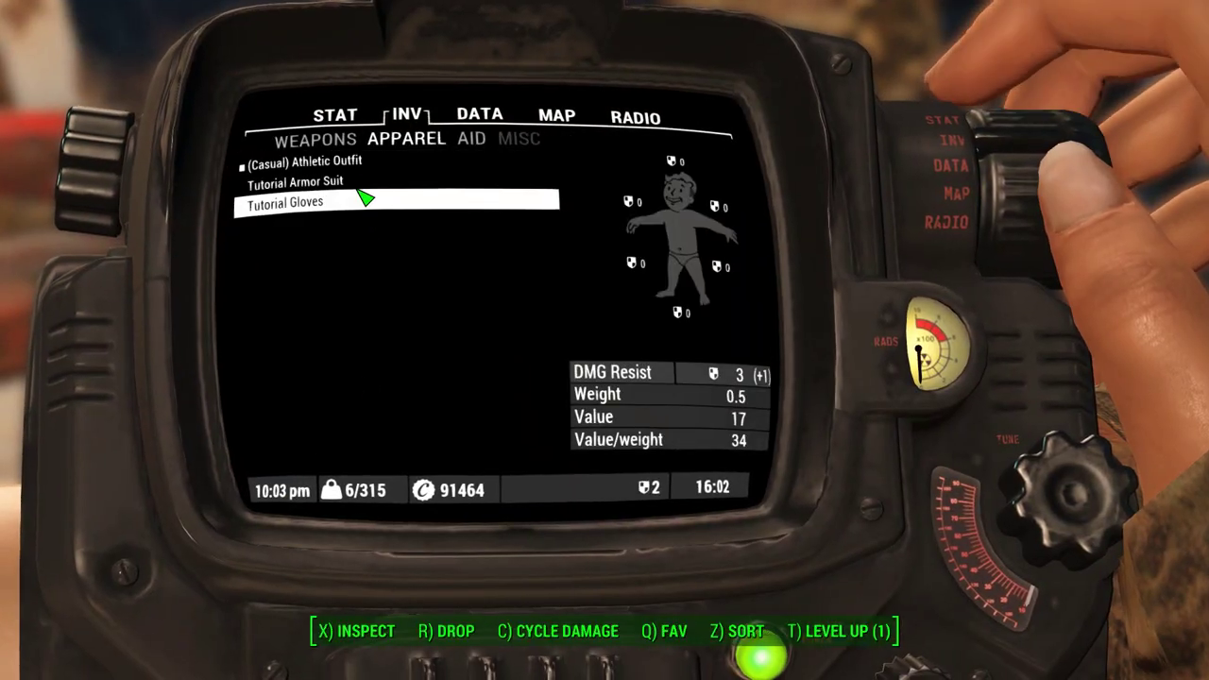
key("Tab")
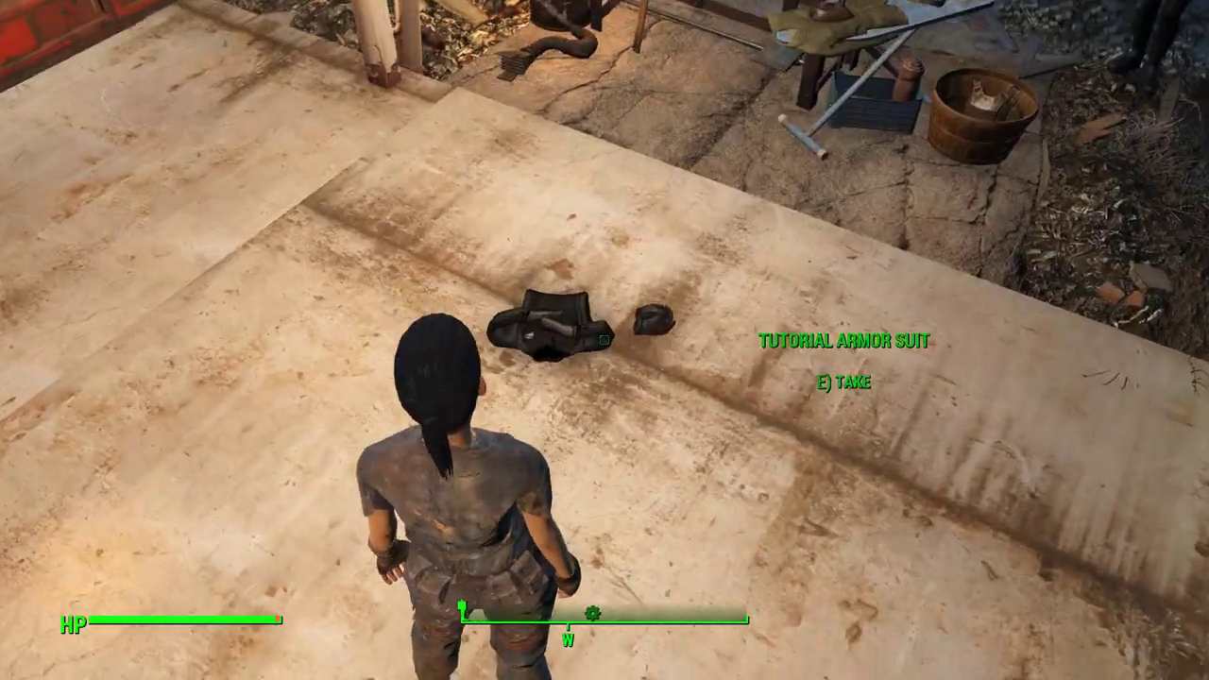